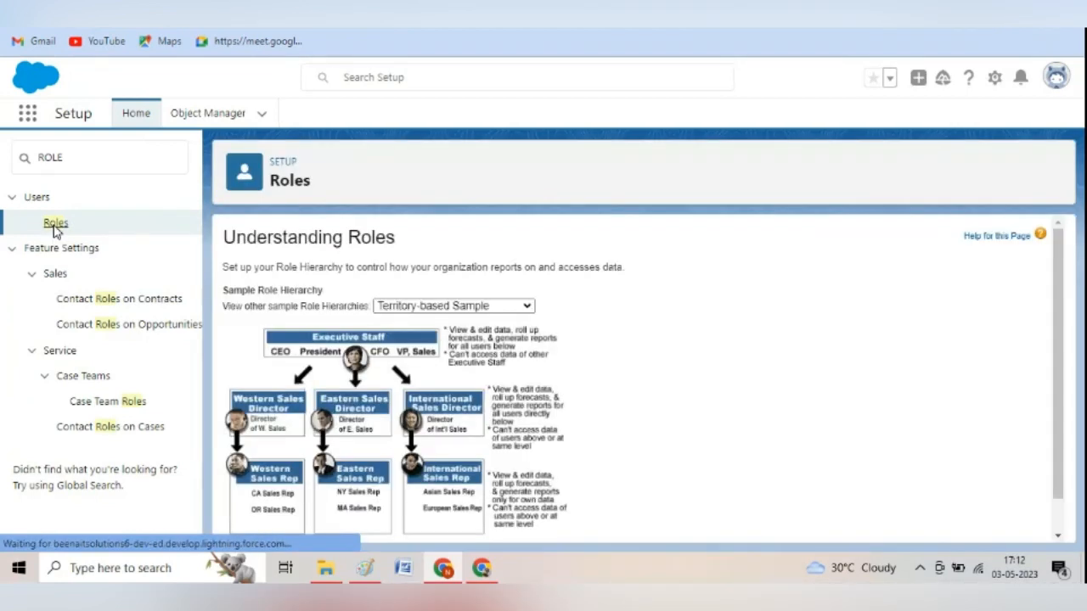
# Open the organization's role hierarchy and expand the CEO, CFO and CTO branches.
pyautogui.scroll(-1, 666, 503)
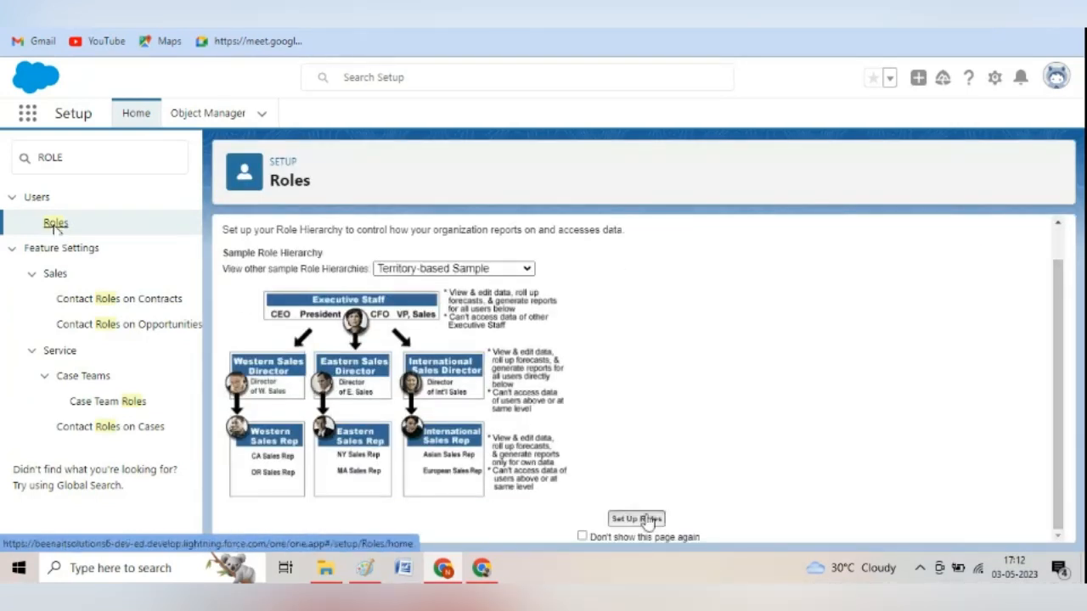
pyautogui.click(645, 518)
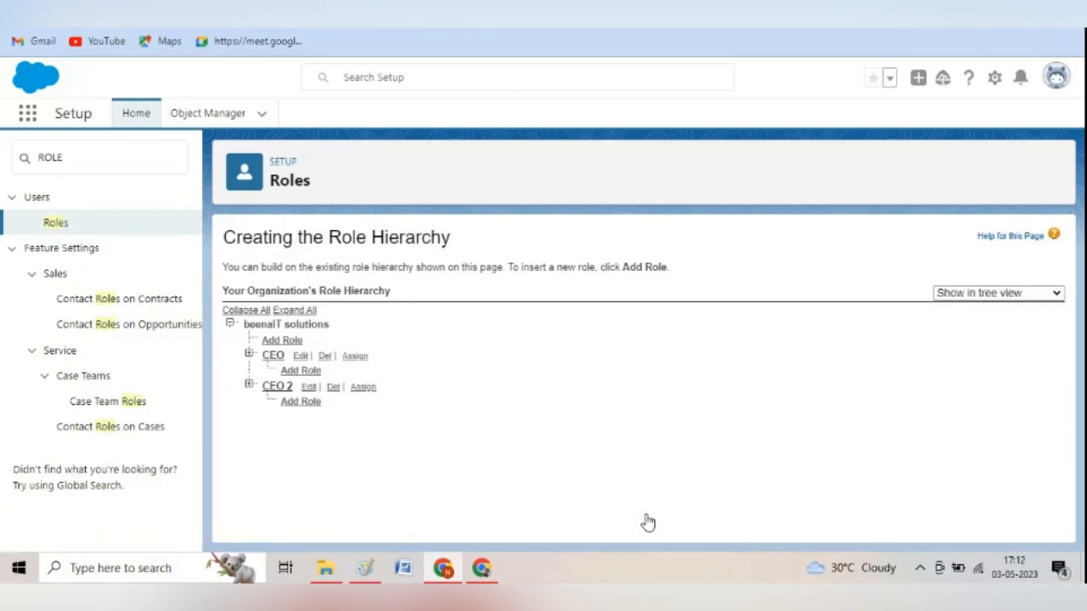
pyautogui.click(249, 356)
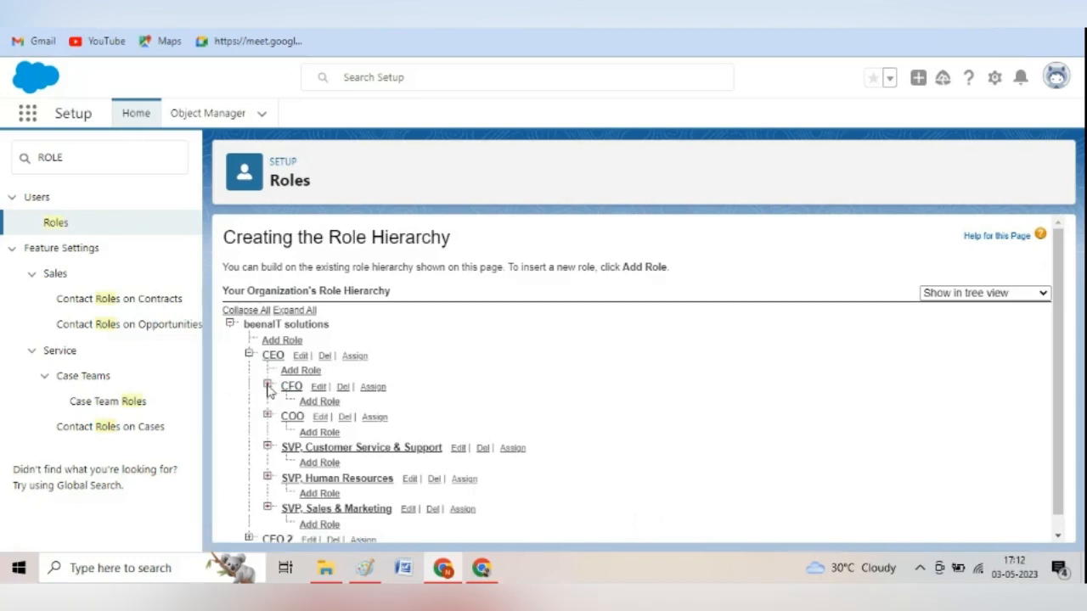
pyautogui.click(267, 387)
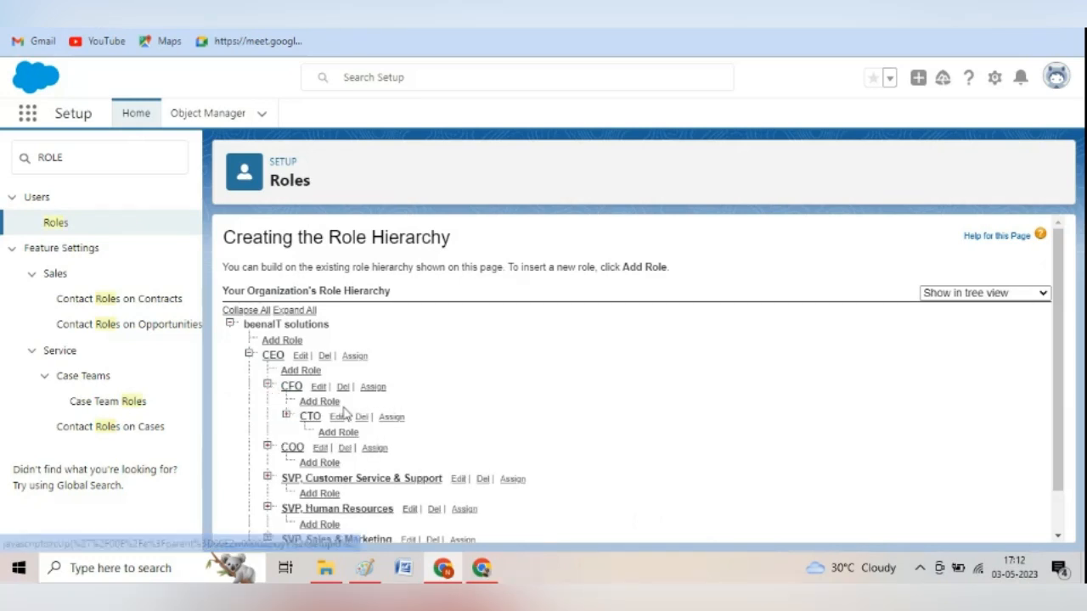
pyautogui.click(286, 415)
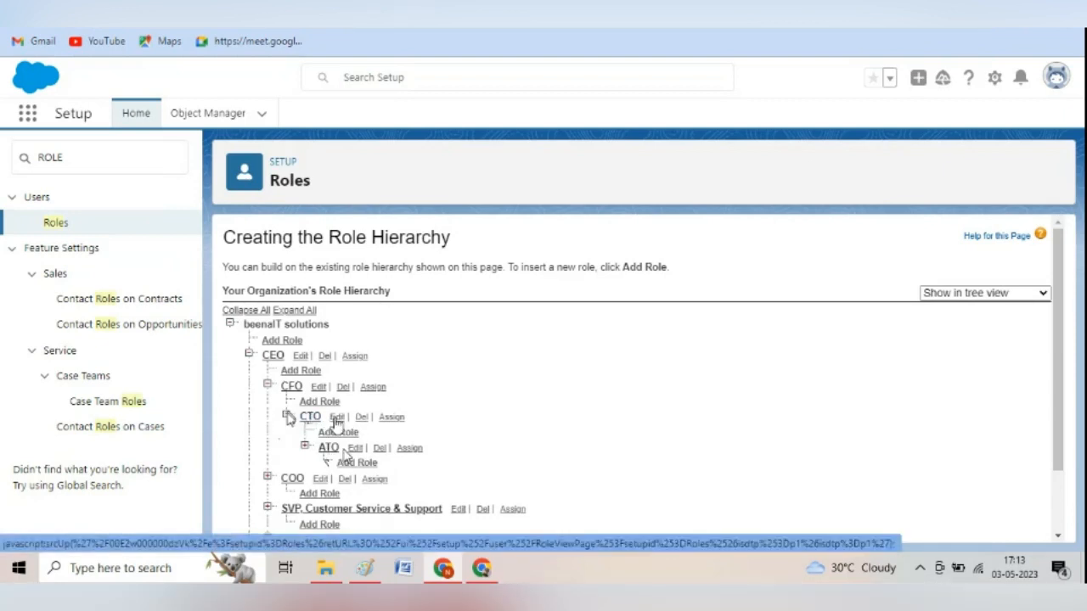
# Edit the CTO role so that it reports to CEO, and save the role.
pyautogui.click(336, 418)
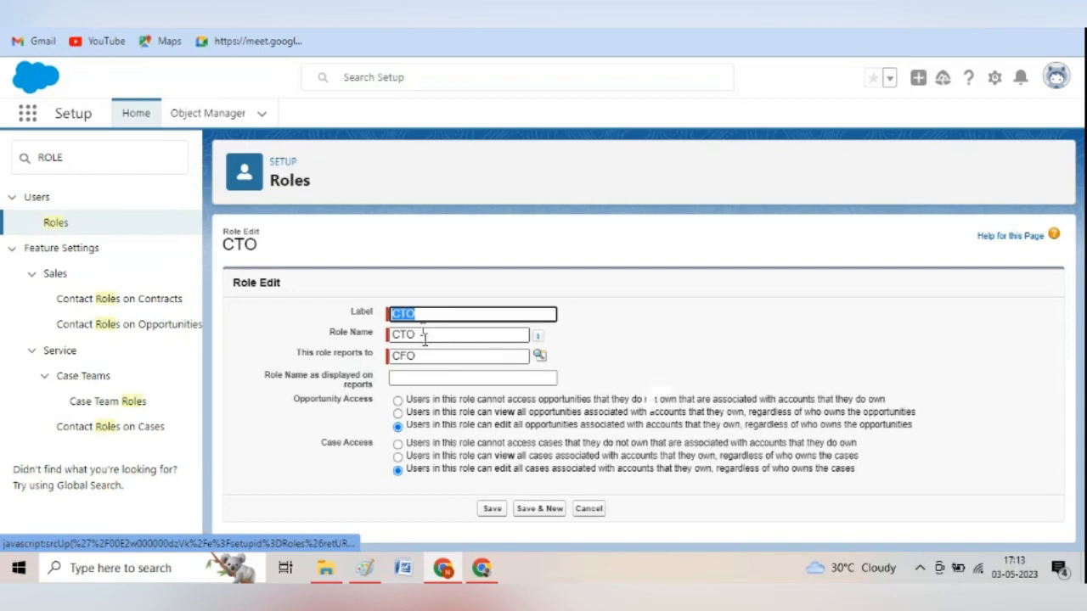
pyautogui.click(540, 358)
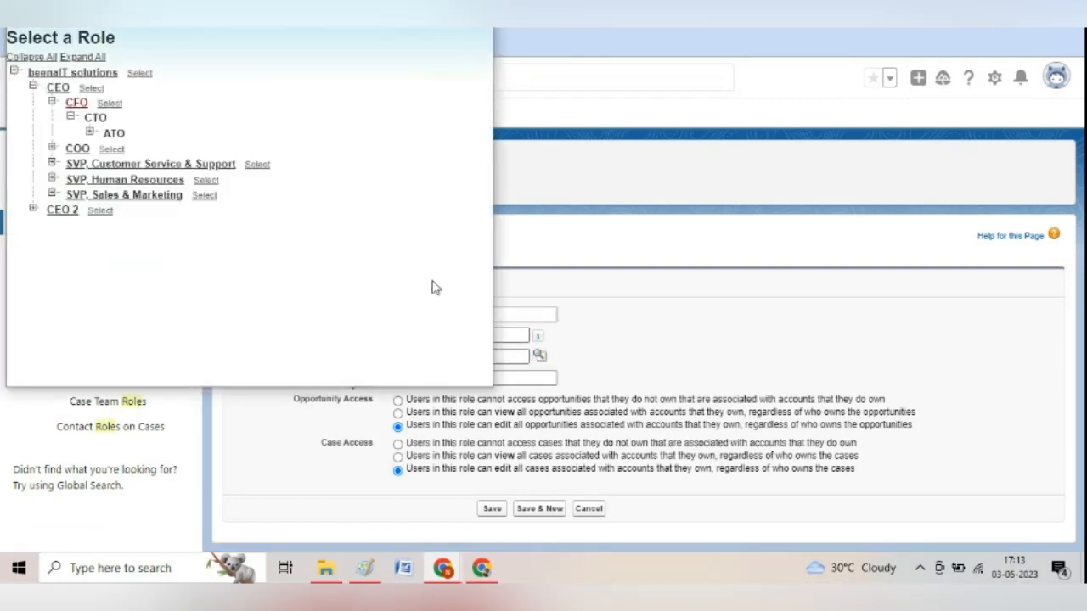
pyautogui.click(57, 89)
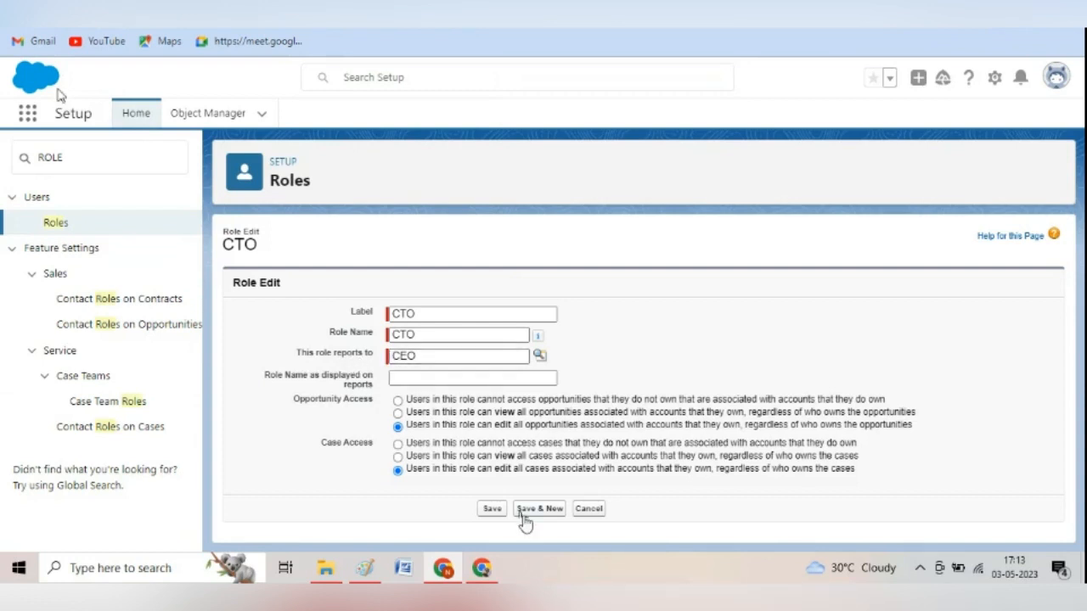
pyautogui.click(492, 509)
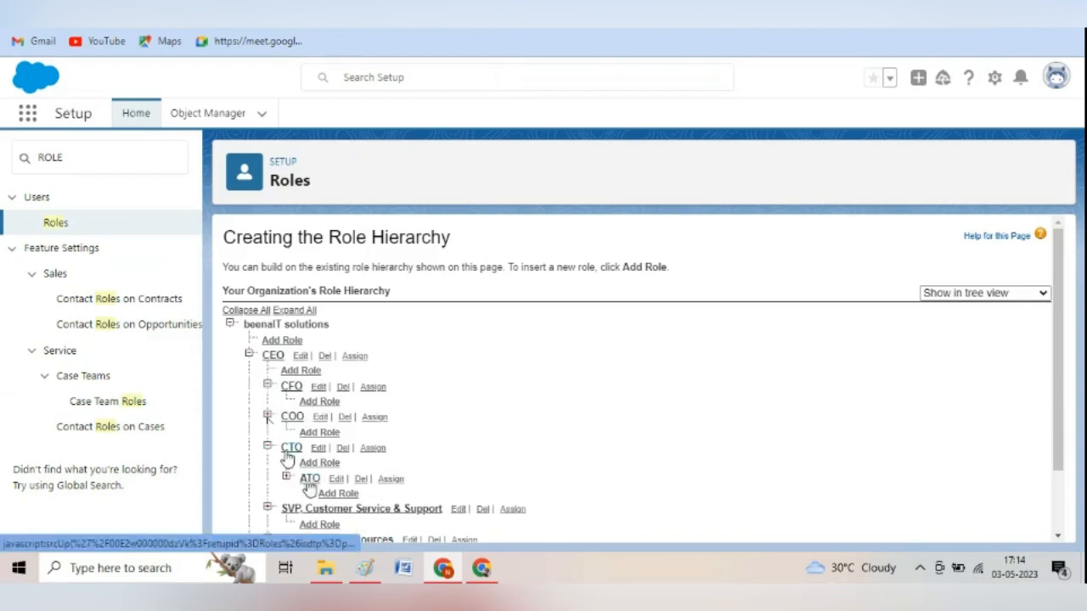
# Switch to Paint to review the role hierarchy diagram, and return to the Salesforce roles page in Chrome.
pyautogui.moveTo(365, 568)
pyautogui.click(371, 534)
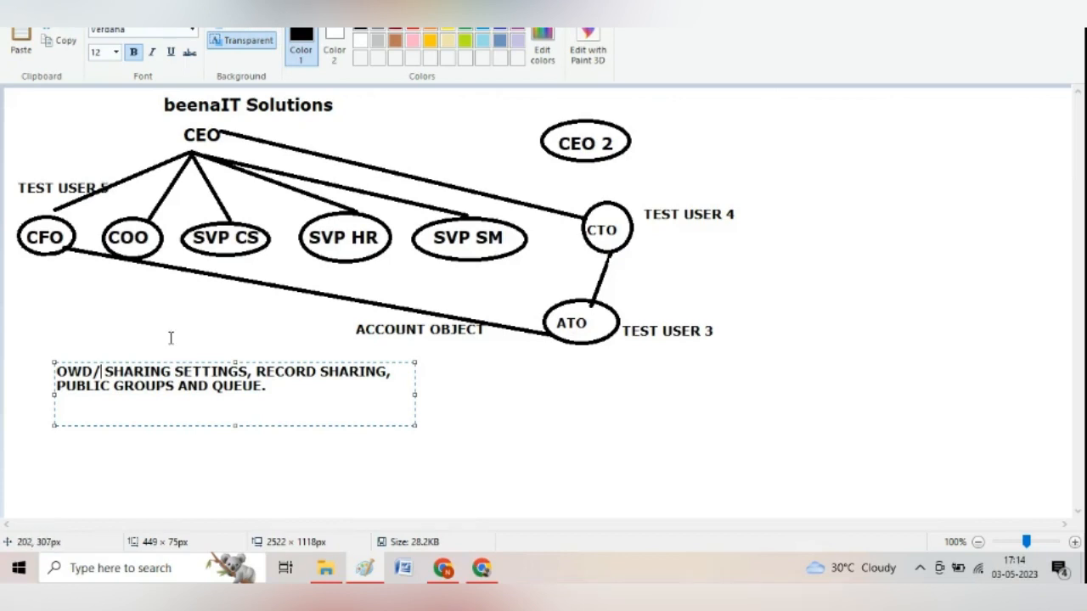
pyautogui.moveTo(454, 577)
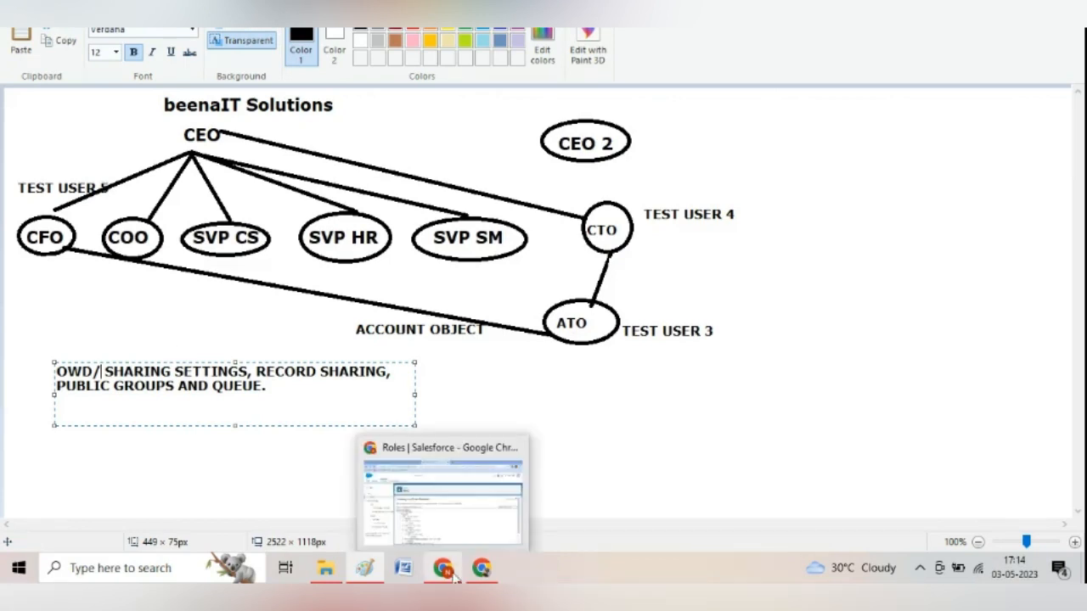
pyautogui.click(441, 492)
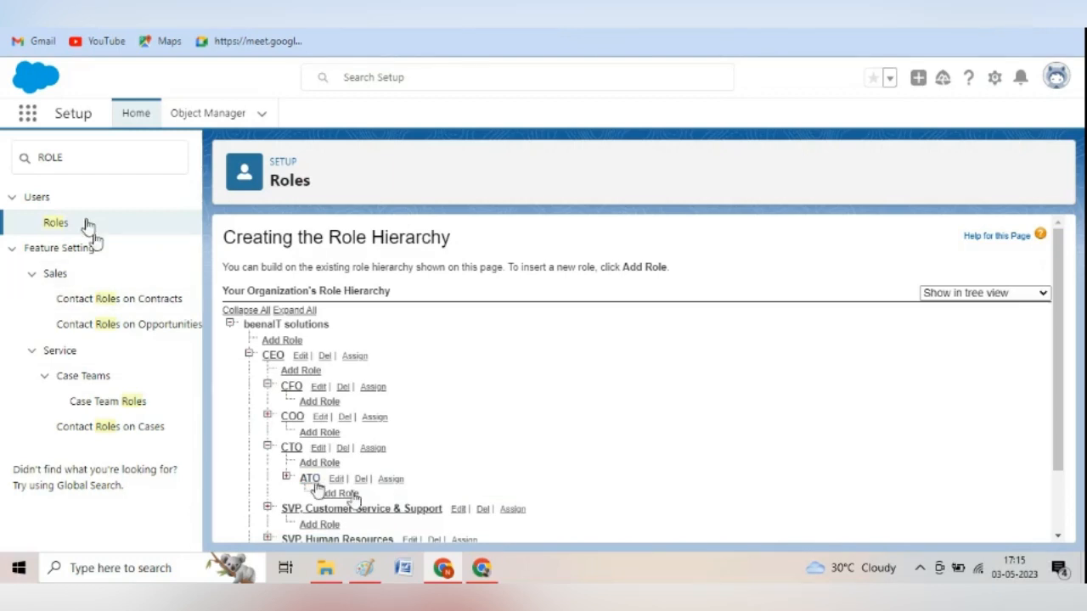
# Search Setup for SHARING, open Sharing Settings and go to the Account Sharing Rules section.
pyautogui.click(85, 166)
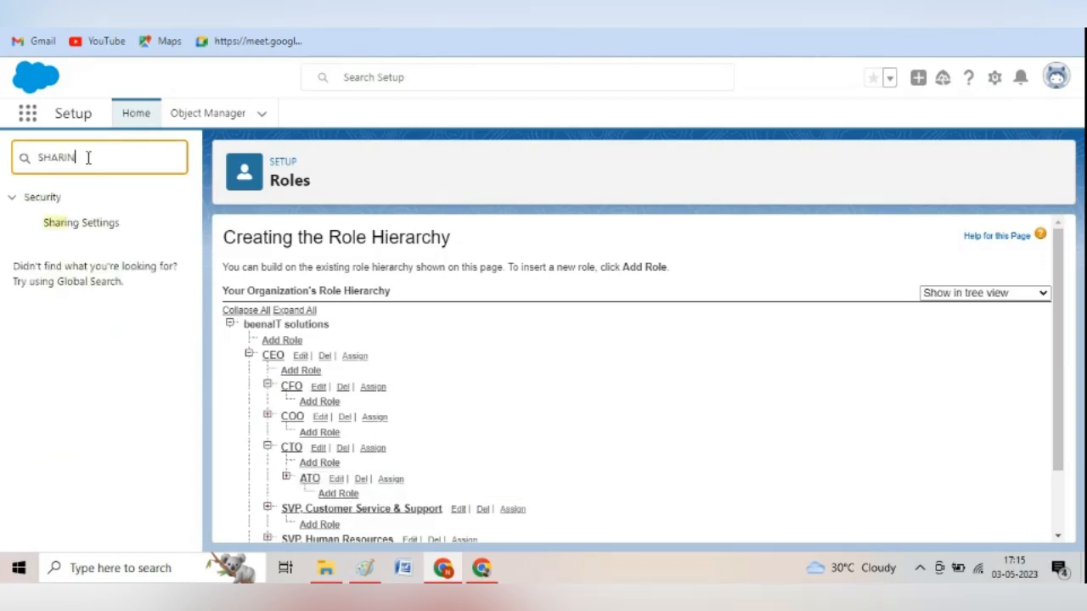
pyautogui.write('G')
pyautogui.click(96, 226)
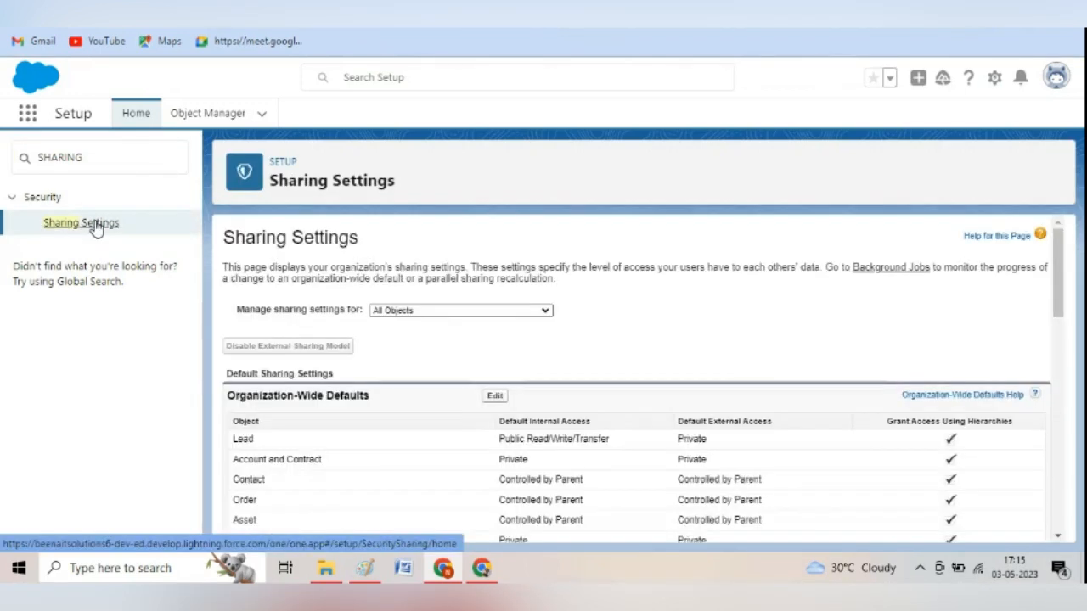
pyautogui.moveTo(1058, 233); pyautogui.dragTo(1079, 332)
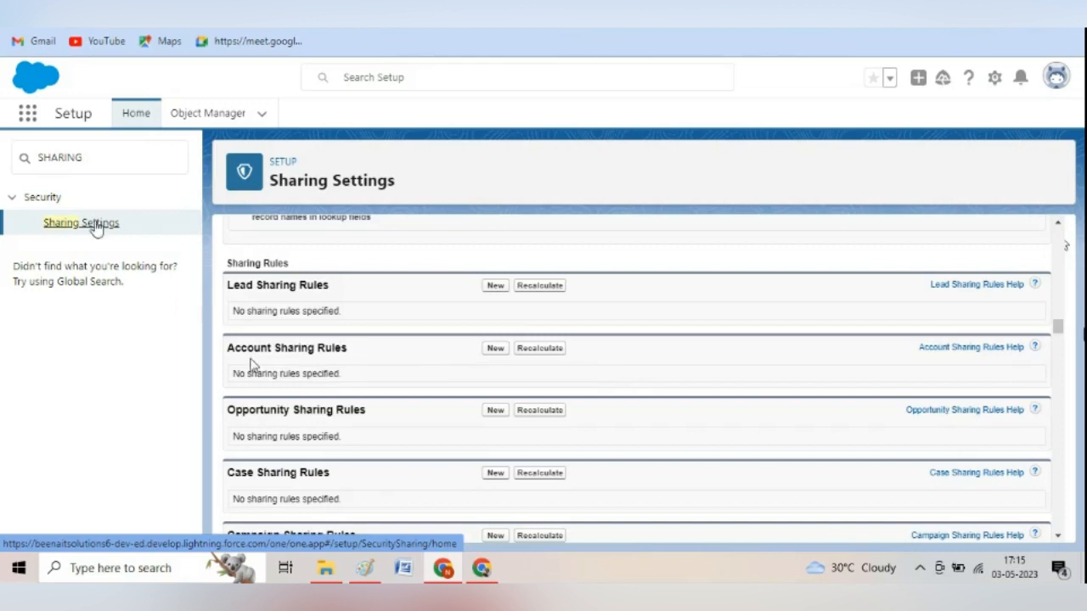
# Start a new account sharing rule and label it CFO Sharing, consulting the role diagram in Paint.
pyautogui.click(495, 352)
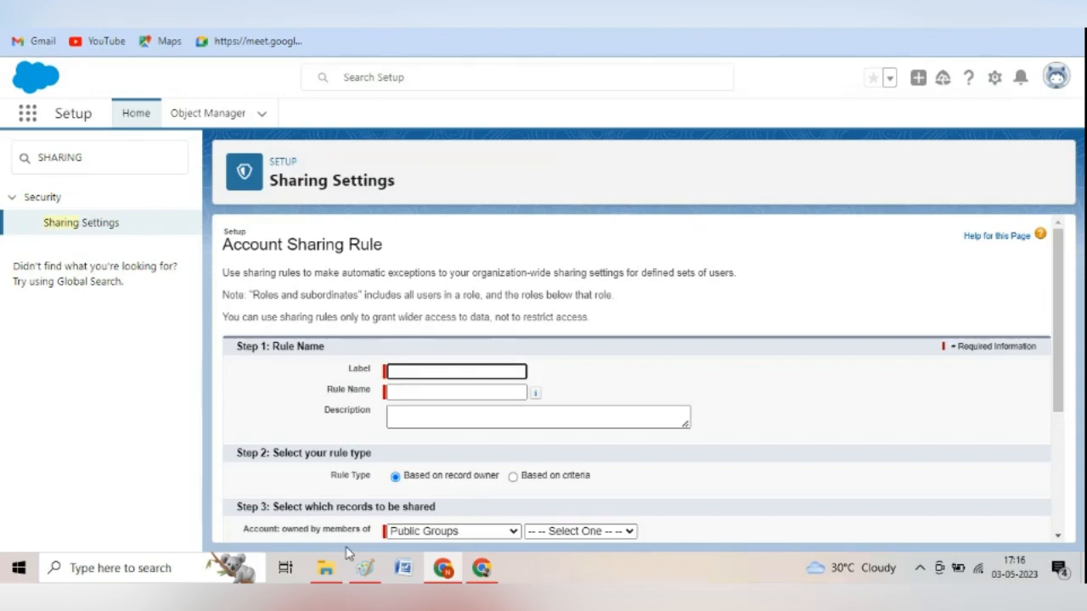
pyautogui.click(365, 566)
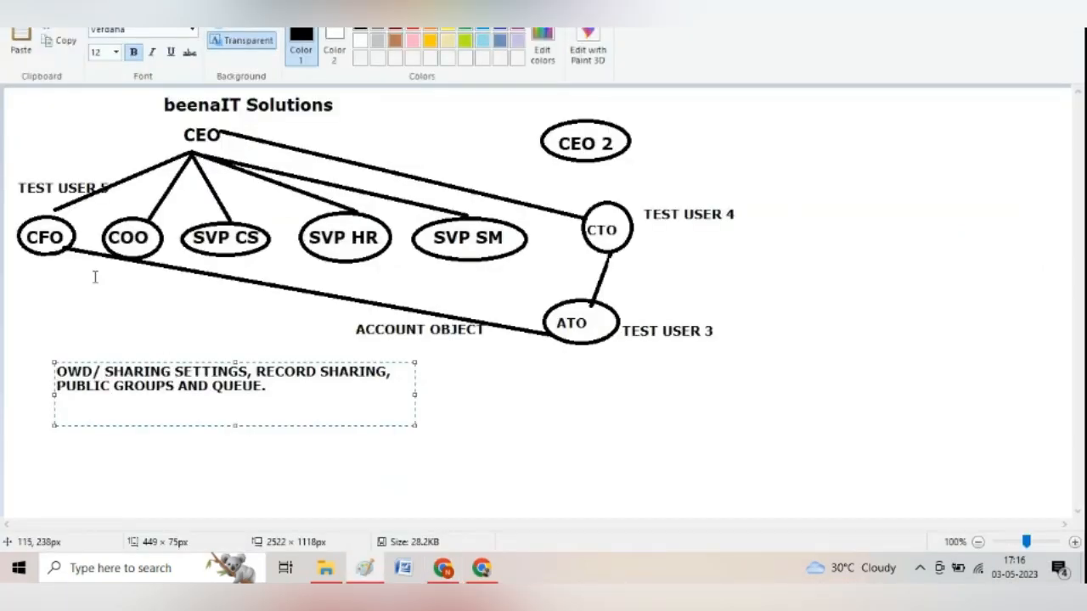
pyautogui.click(445, 571)
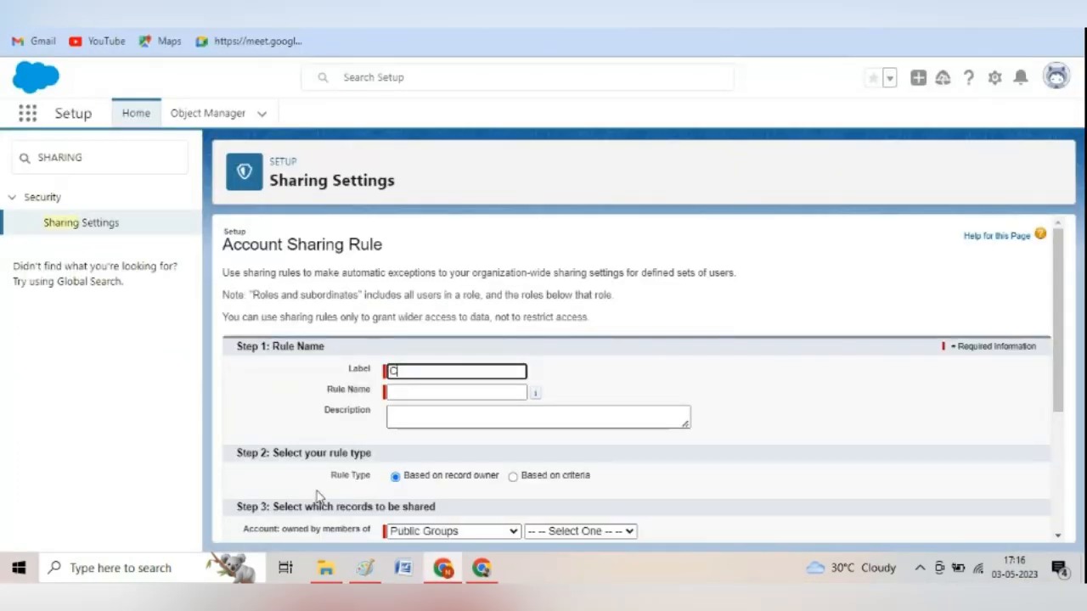
pyautogui.write('CFO ')
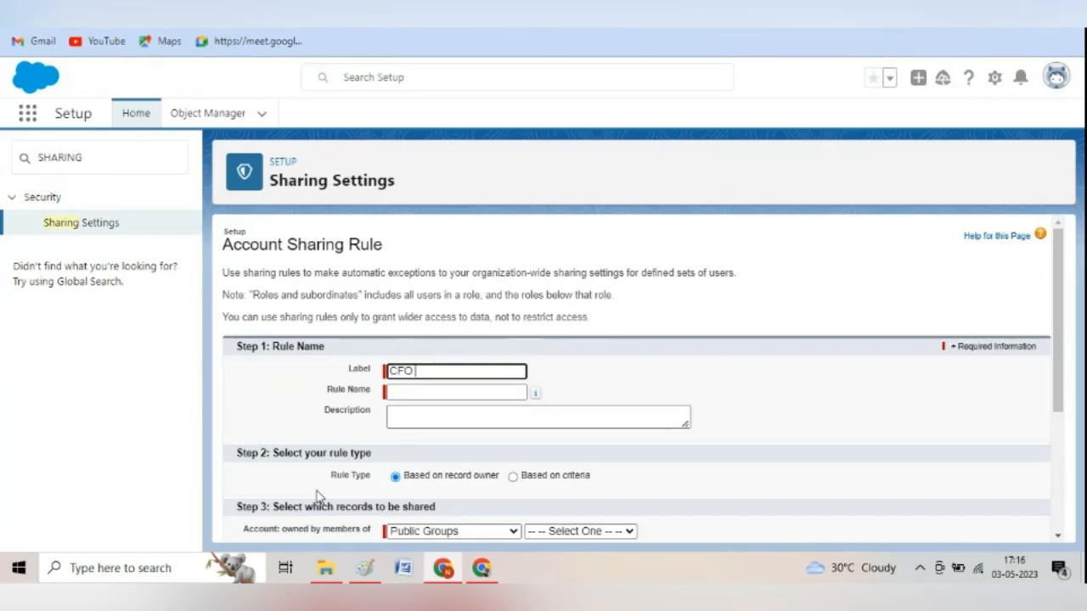
pyautogui.write('Sharing')
pyautogui.press('Tab')
pyautogui.press('Tab')
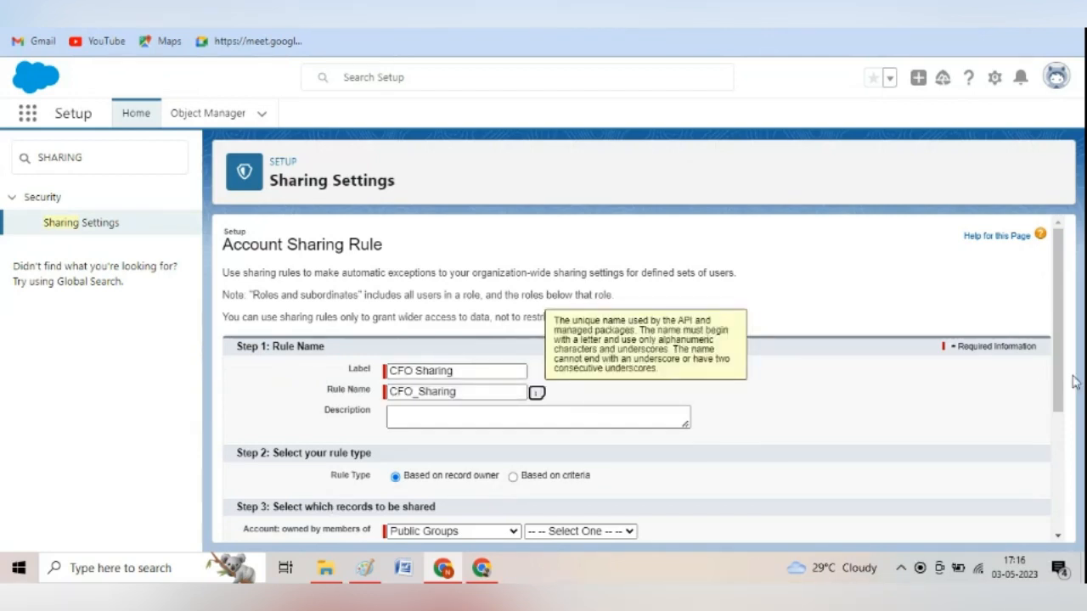
# Base the rule on record owner and select accounts owned by members of the ATO role.
pyautogui.scroll(-1, 1068, 409)
pyautogui.scroll(-1, 1070, 415)
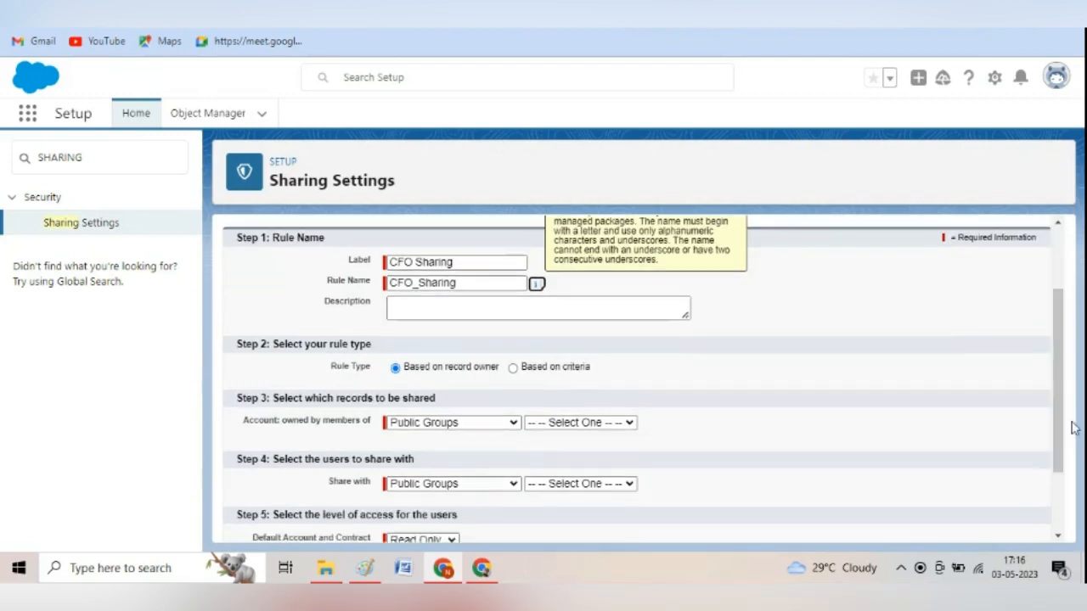
pyautogui.click(393, 370)
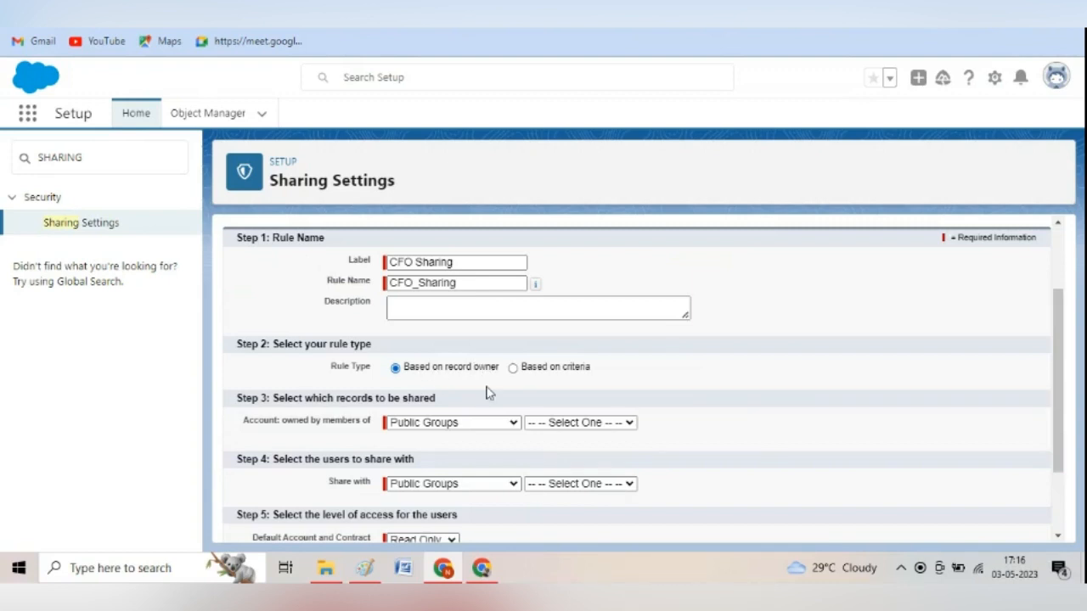
pyautogui.moveTo(441, 370); pyautogui.dragTo(454, 372)
pyautogui.click(461, 392)
pyautogui.click(515, 423)
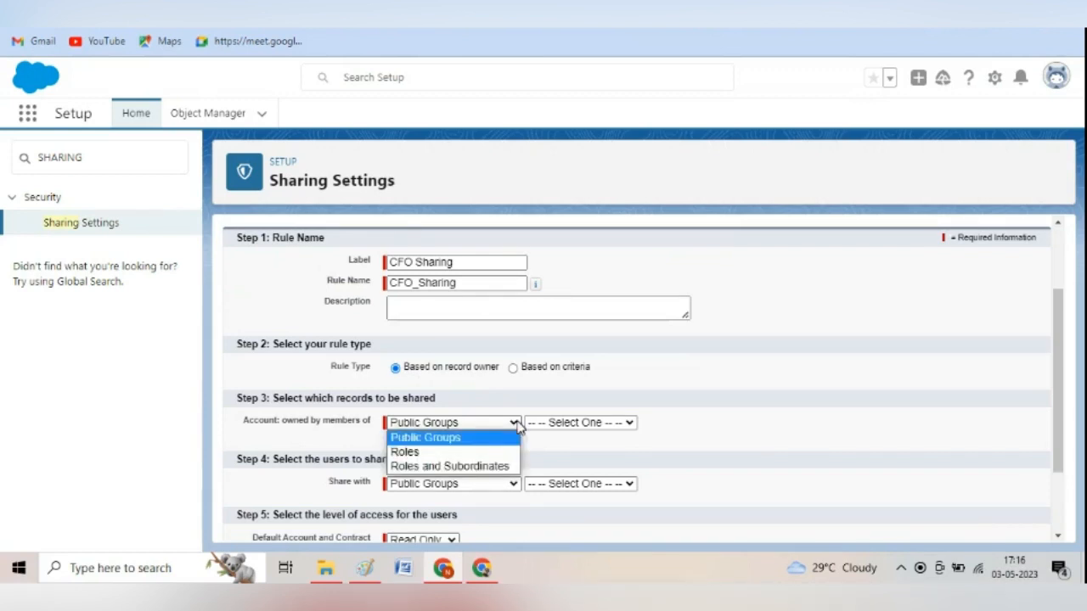
pyautogui.click(461, 451)
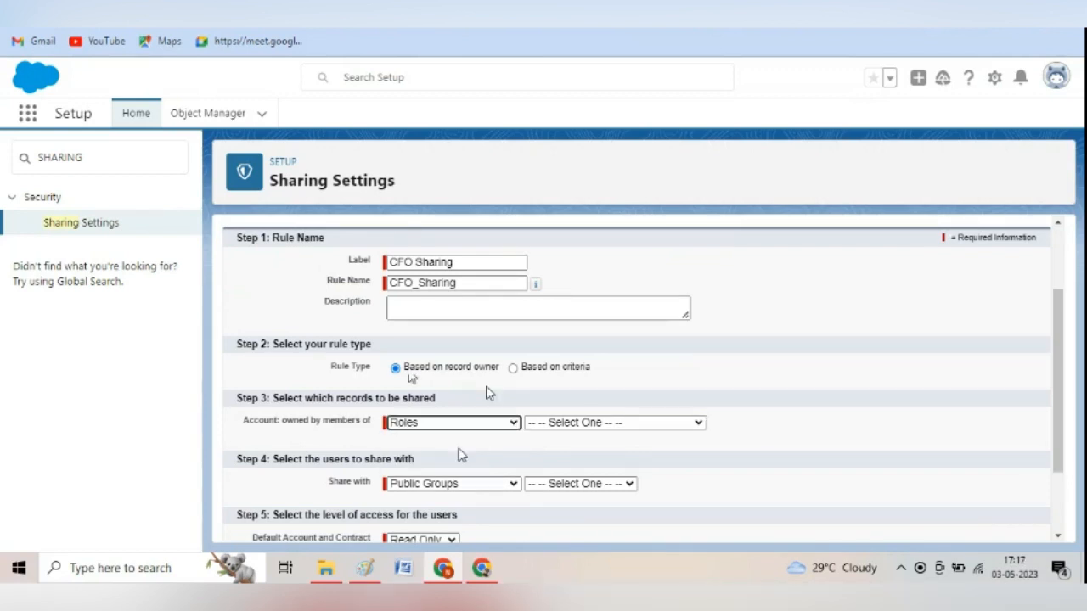
pyautogui.click(561, 427)
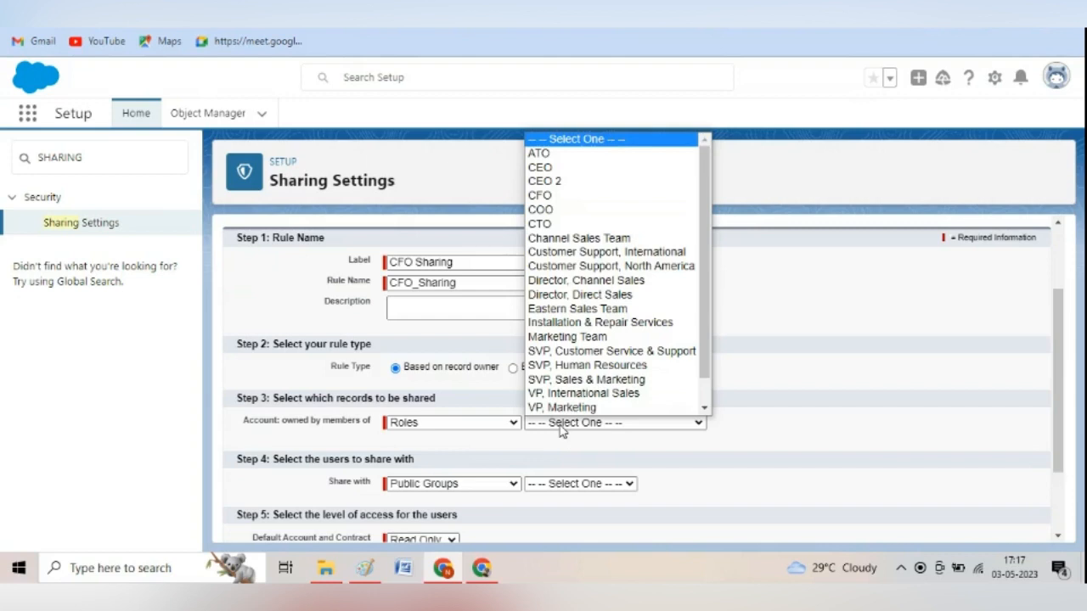
pyautogui.scroll(-1, 594, 294)
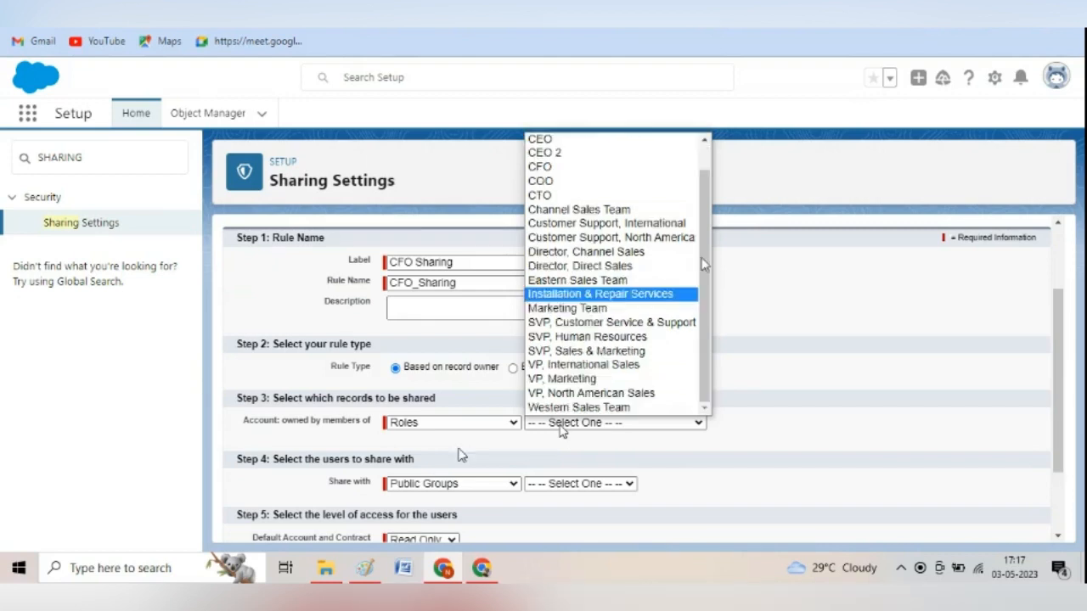
pyautogui.scroll(2, 698, 209)
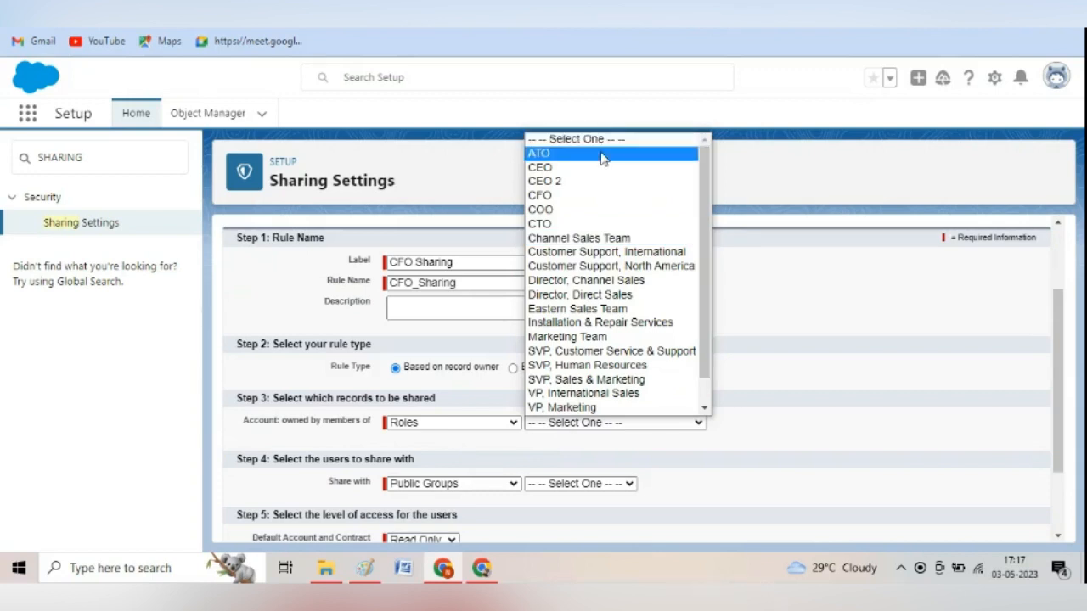
pyautogui.click(602, 153)
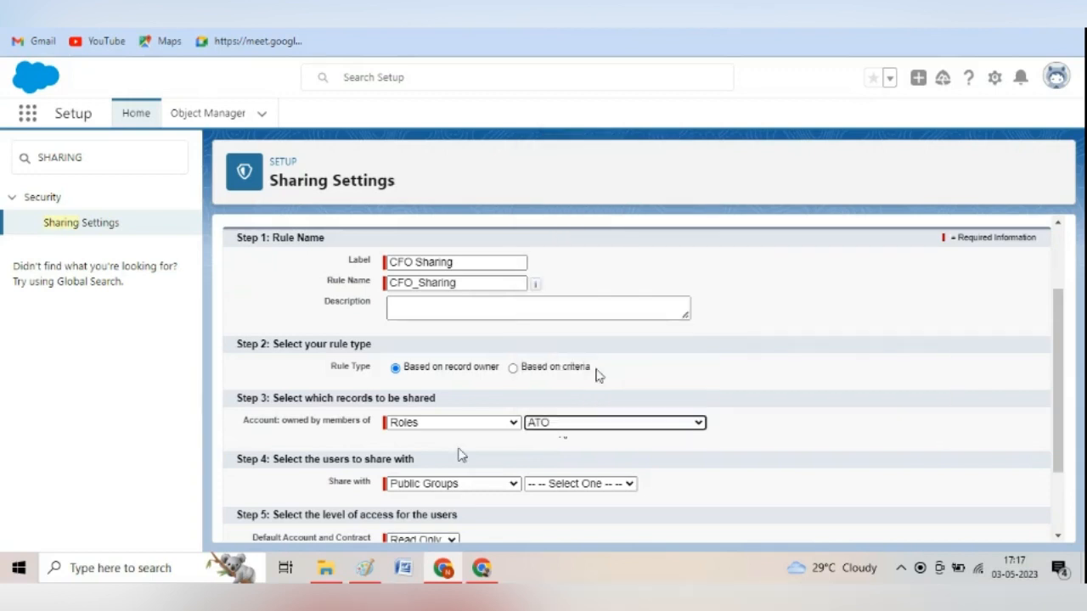
# Set the rule to share these account records with the CFO role.
pyautogui.click(448, 491)
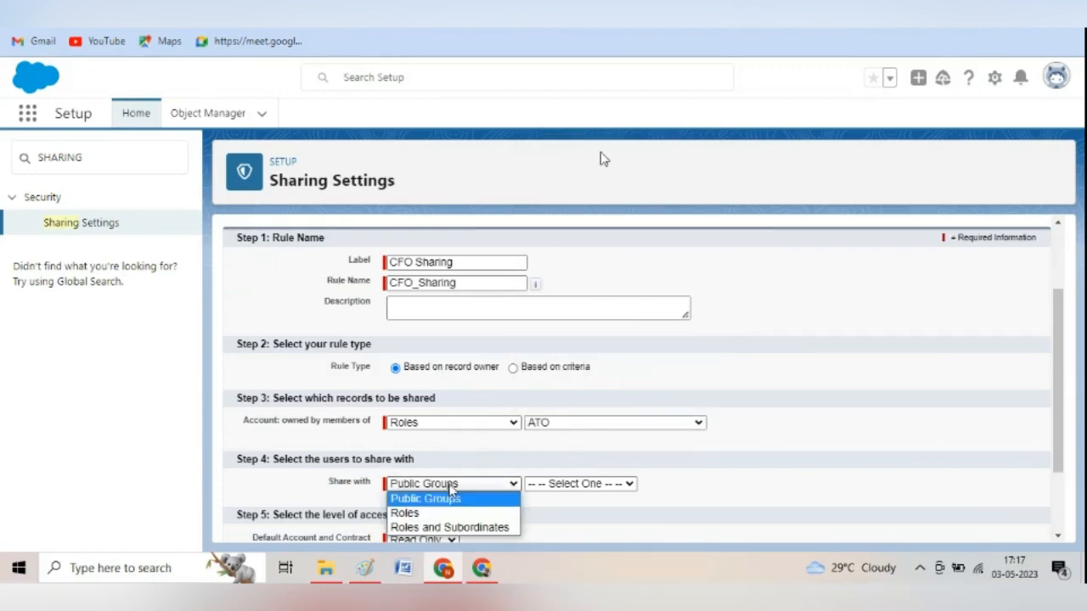
pyautogui.click(404, 513)
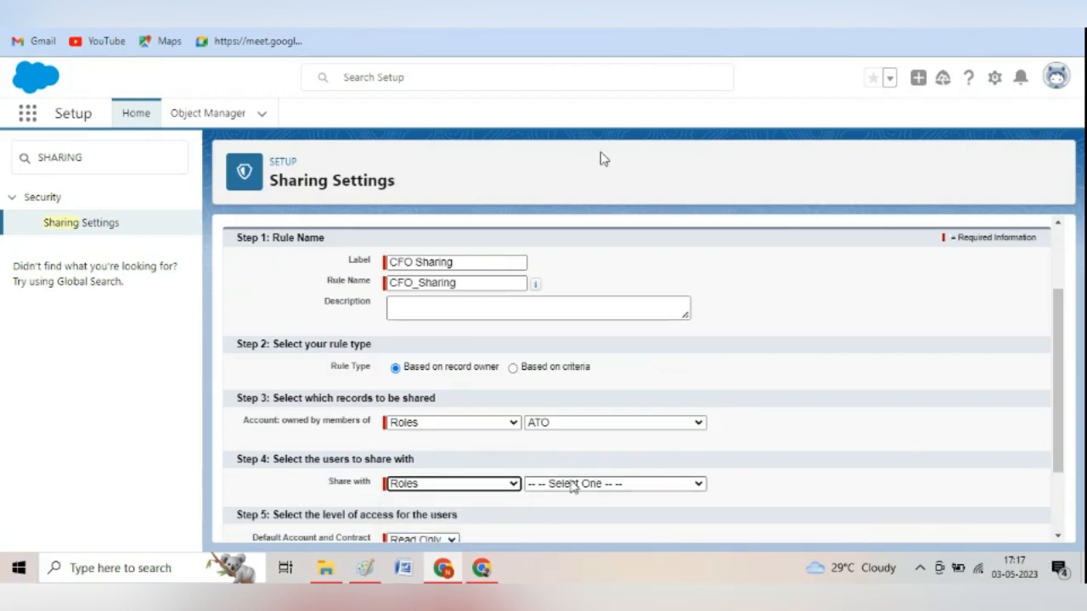
pyautogui.click(571, 484)
pyautogui.scroll(-1, 628, 365)
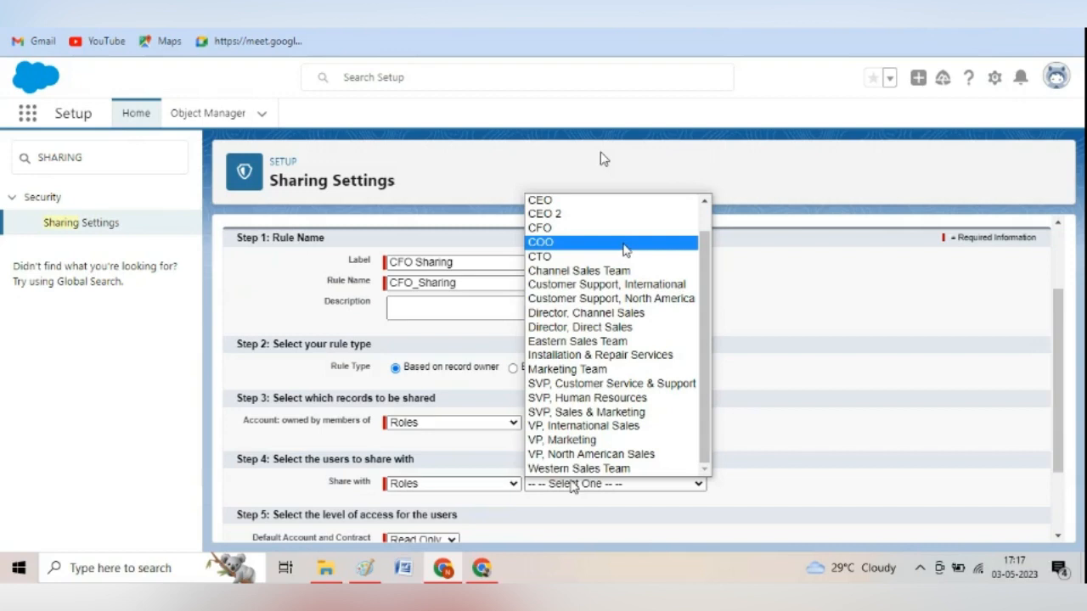
pyautogui.click(617, 229)
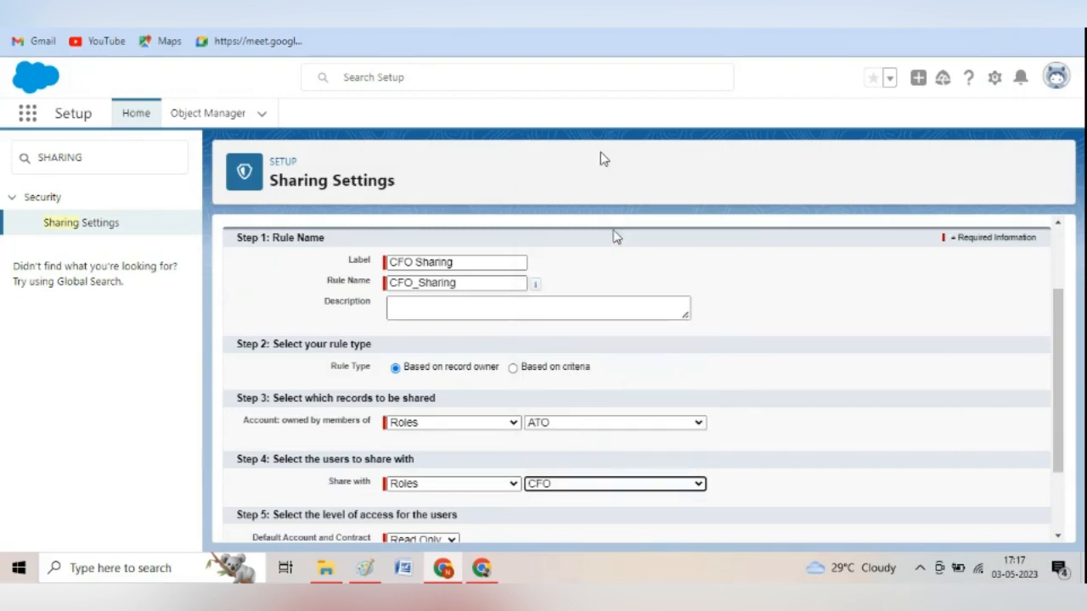
# Check the role diagram in Paint, return to the sharing rule and set Default Account and Contract Access to Read/Write.
pyautogui.click(365, 567)
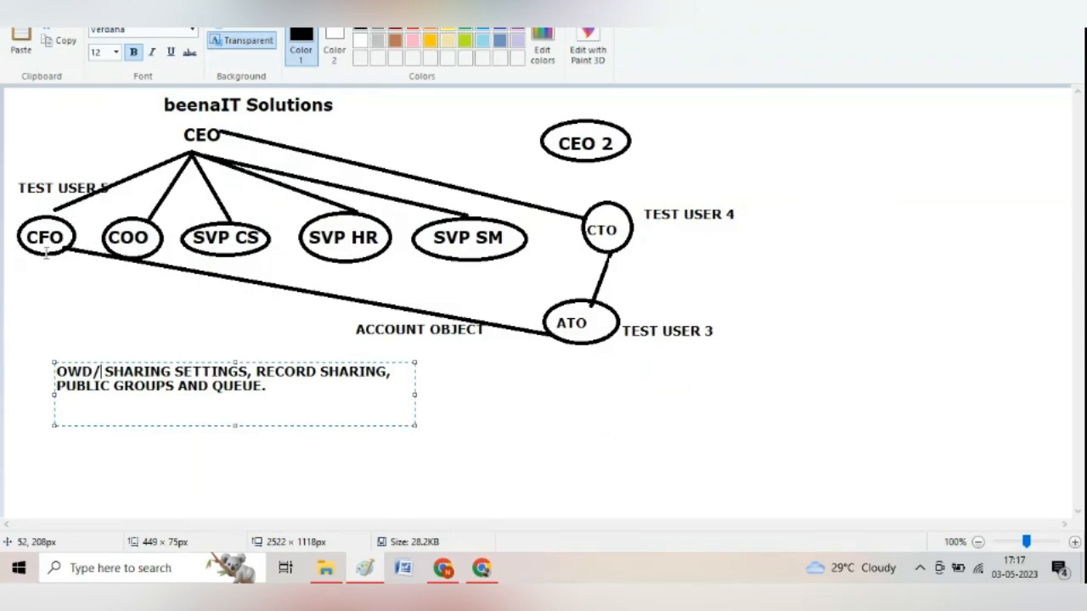
pyautogui.click(443, 568)
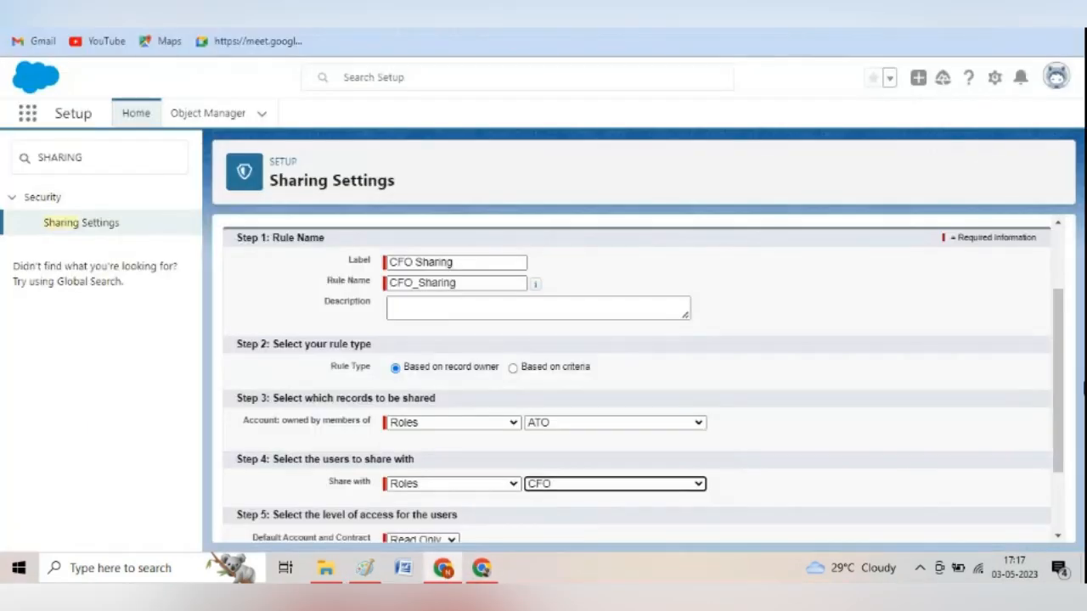
pyautogui.scroll(-2, 1067, 427)
pyautogui.scroll(-1, 1067, 431)
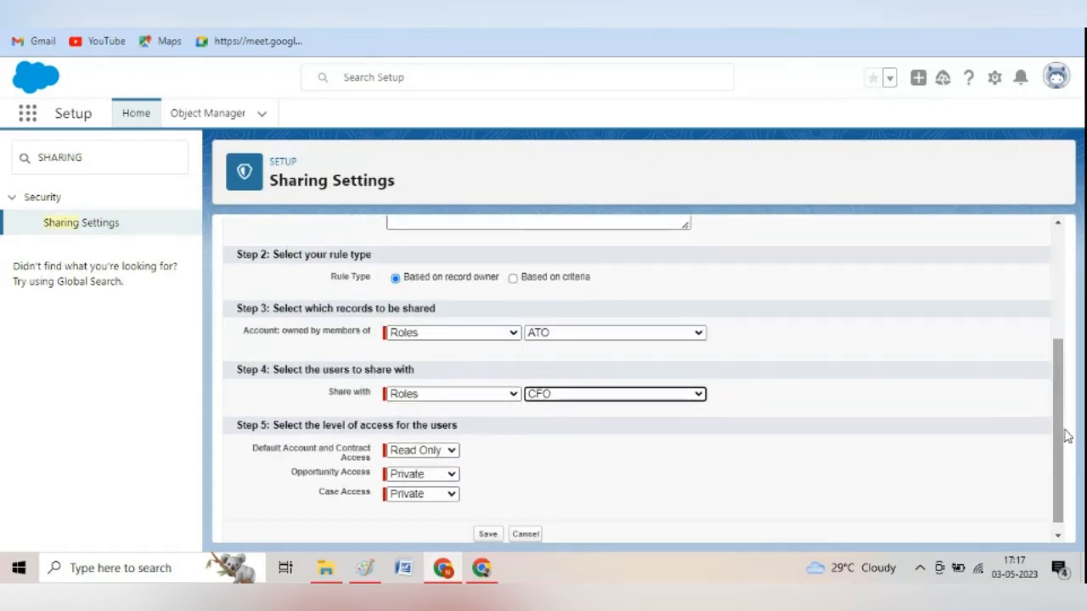
pyautogui.click(433, 454)
pyautogui.click(435, 480)
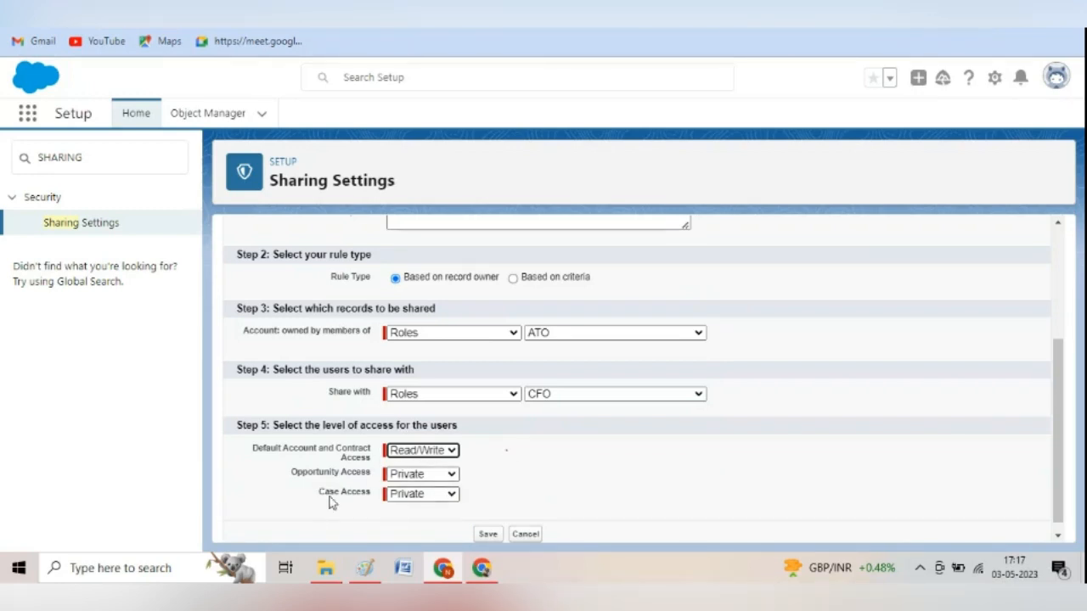
# Set the rule's Opportunity Access and Case Access to Read Only.
pyautogui.click(419, 474)
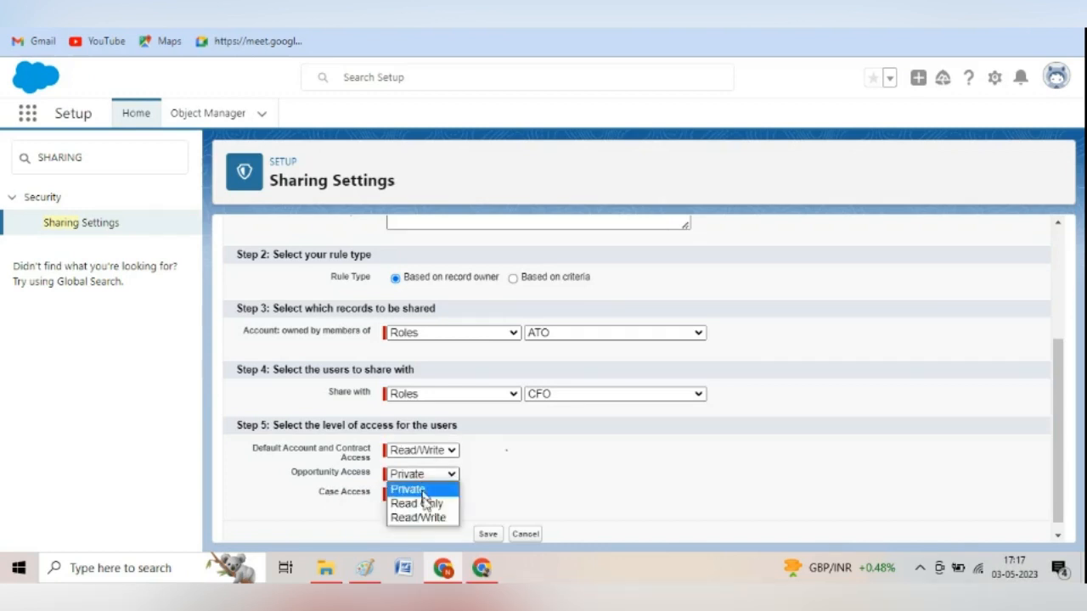
pyautogui.click(426, 505)
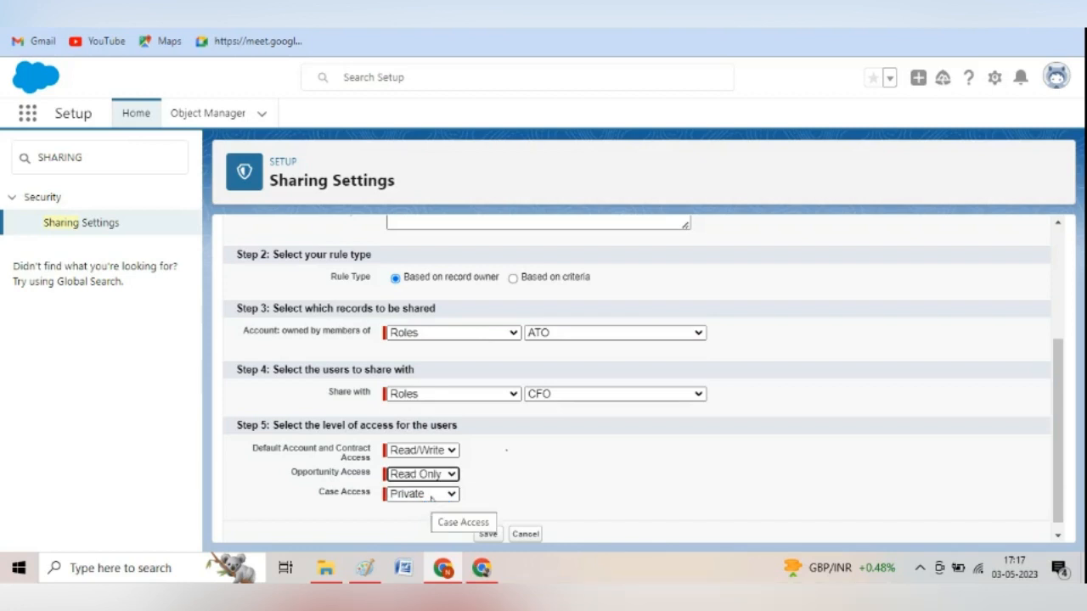
pyautogui.click(422, 494)
pyautogui.click(431, 525)
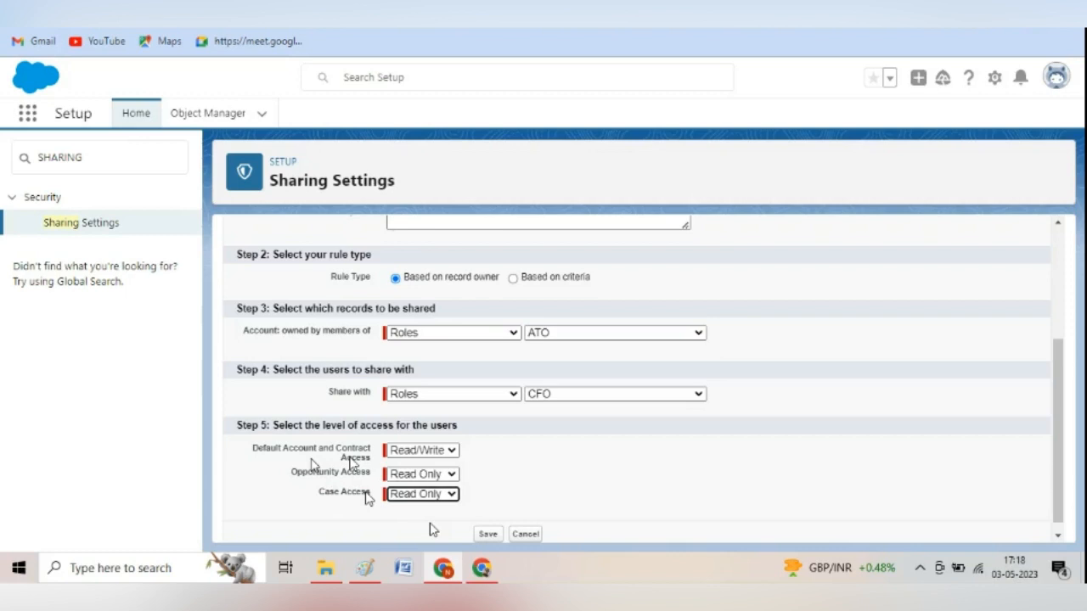
# Set Opportunity Access and Case Access to Private, and save the sharing rule, accepting the background recalculation.
pyautogui.click(434, 475)
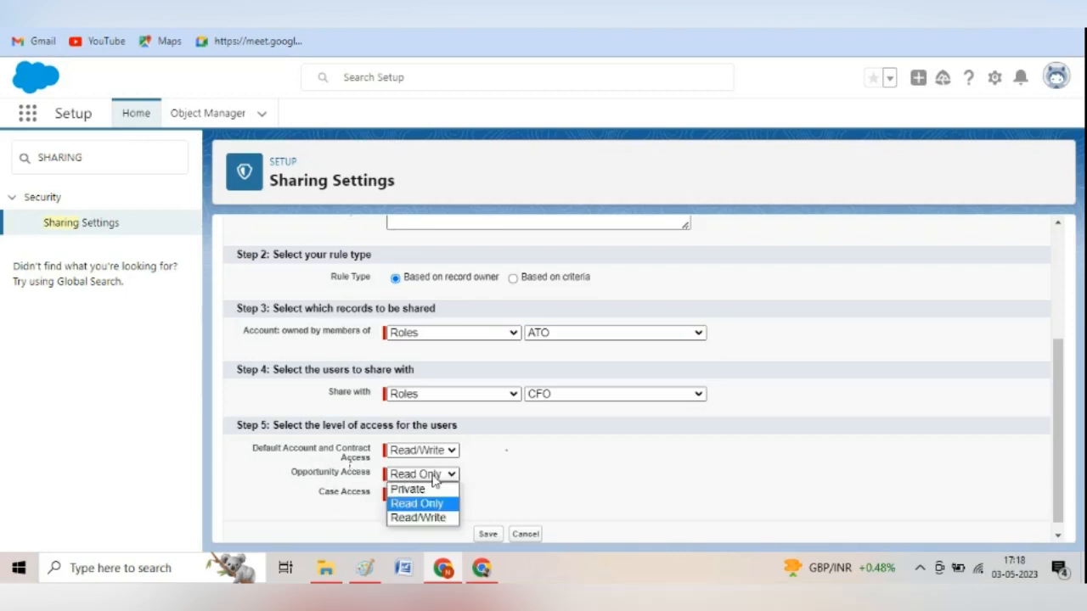
pyautogui.click(408, 489)
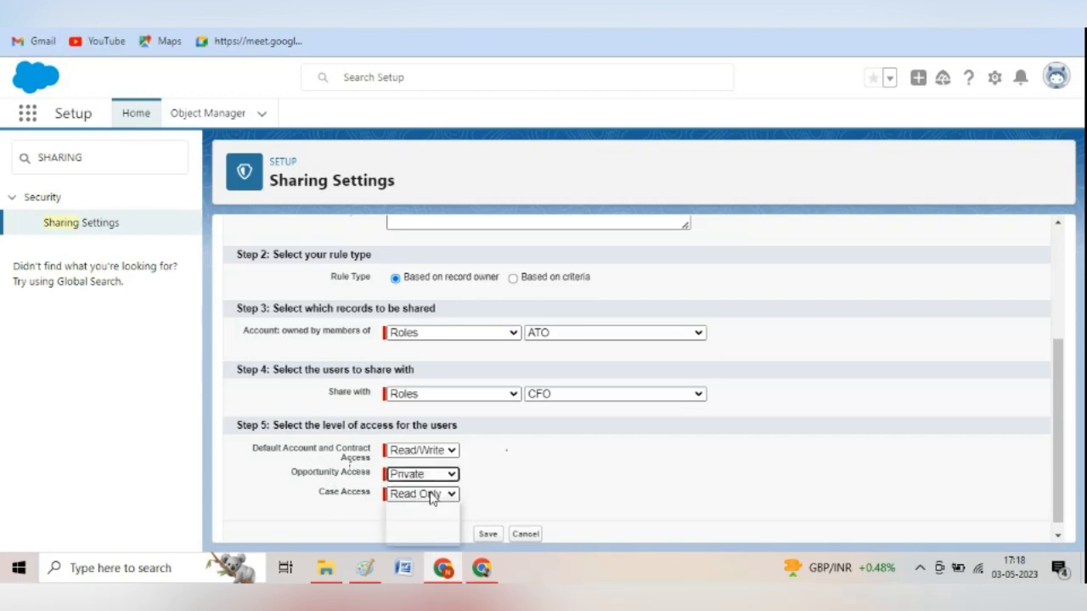
pyautogui.click(430, 496)
pyautogui.click(419, 511)
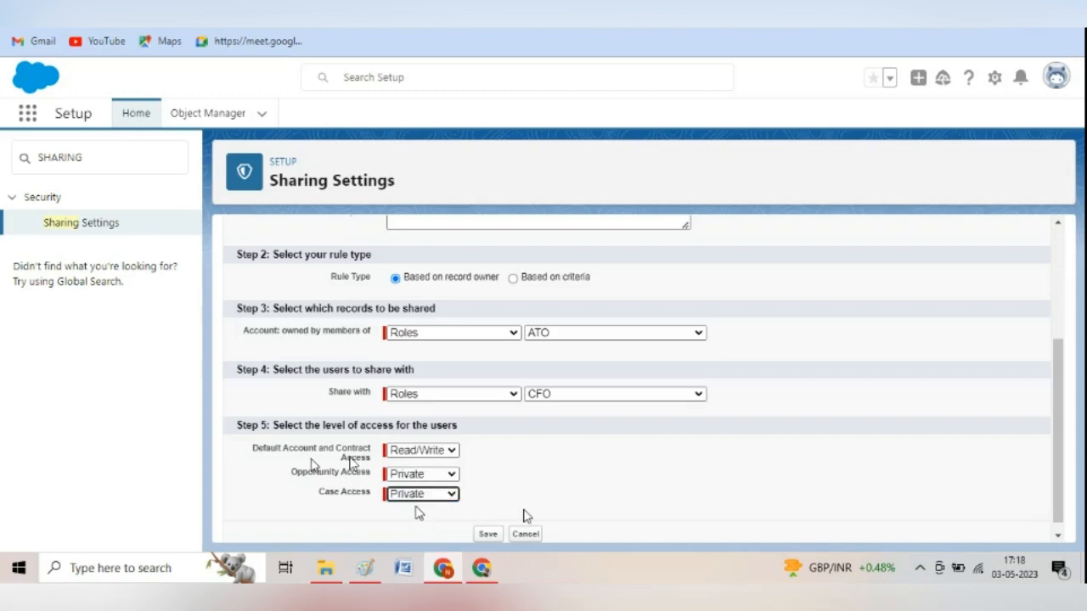
pyautogui.click(488, 533)
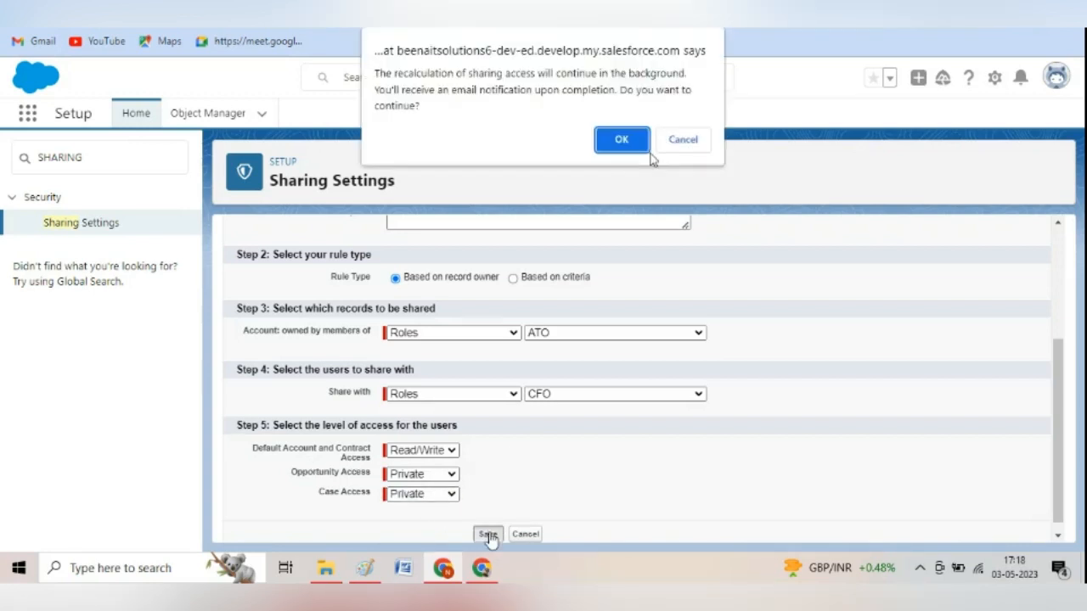
pyautogui.click(621, 140)
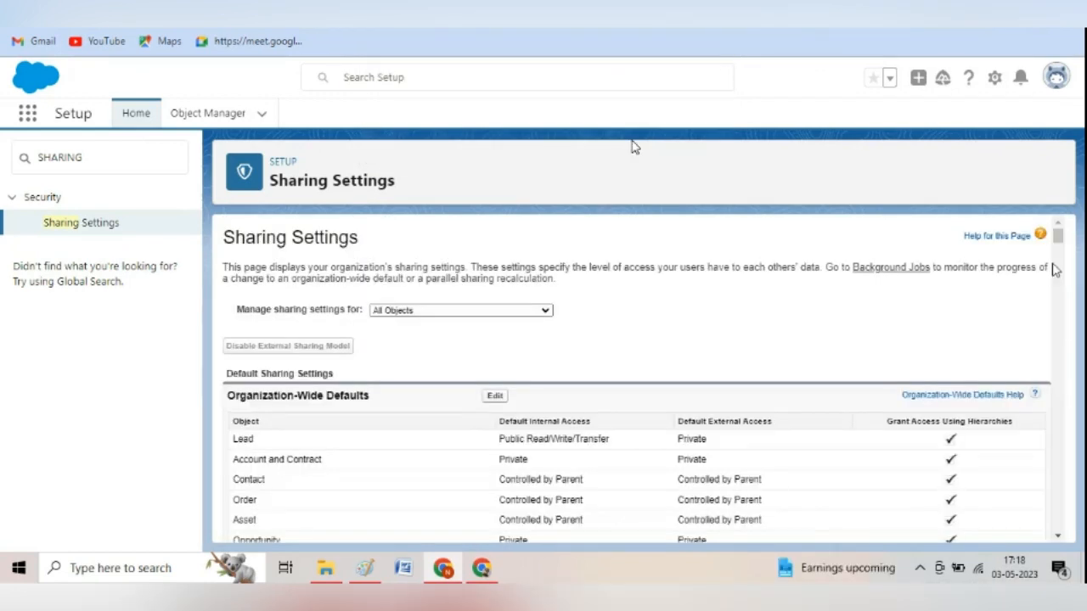
# Read the Processing complete email in Gmail and review the saved rule under Account Sharing Rules in Sharing Settings.
pyautogui.moveTo(1059, 236); pyautogui.dragTo(1065, 293)
pyautogui.hotkey('ctrl', 'Tab')
pyautogui.click(569, 167)
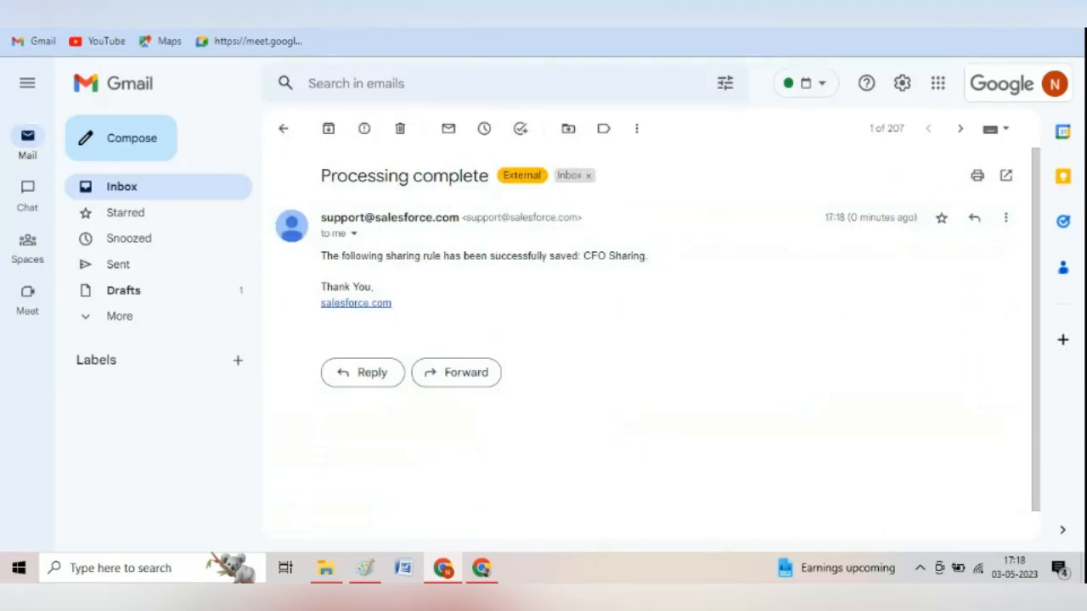
pyautogui.hotkey('ctrl', 'Tab')
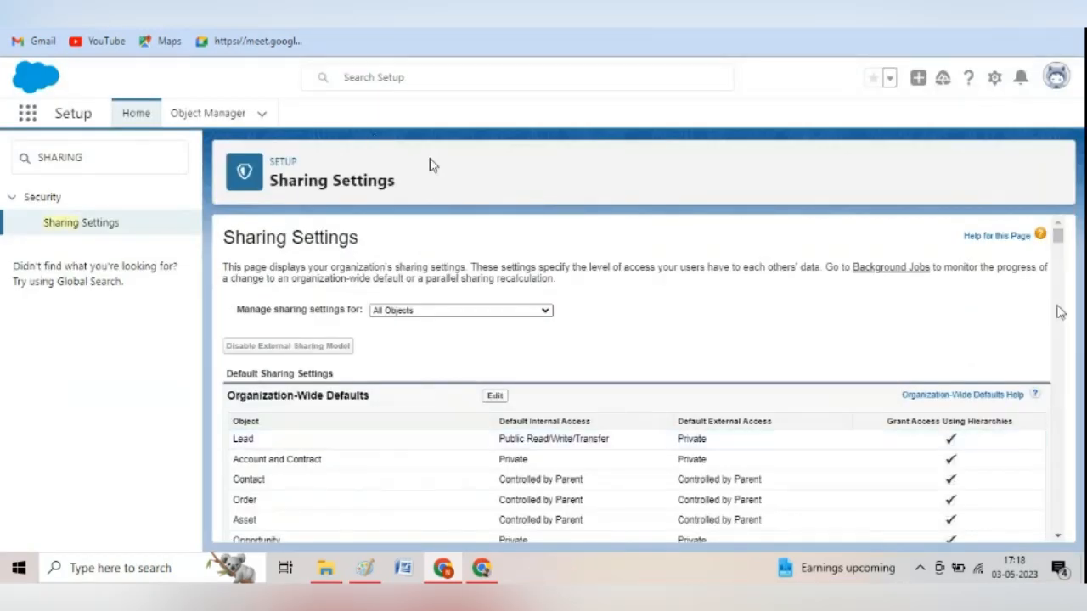
pyautogui.moveTo(1057, 238); pyautogui.dragTo(1083, 335)
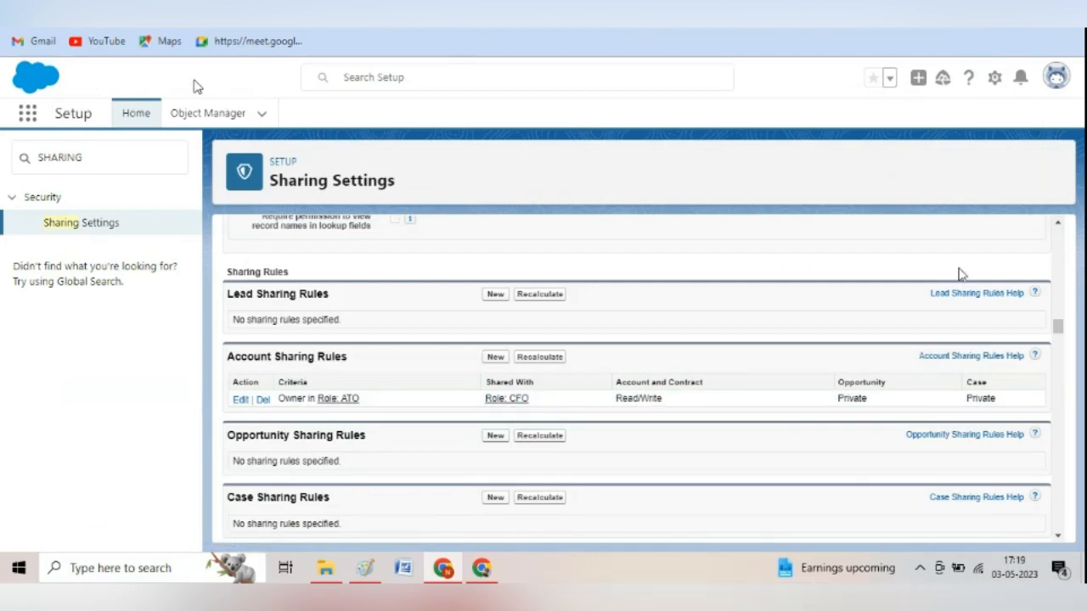
pyautogui.moveTo(1058, 327); pyautogui.dragTo(1052, 229)
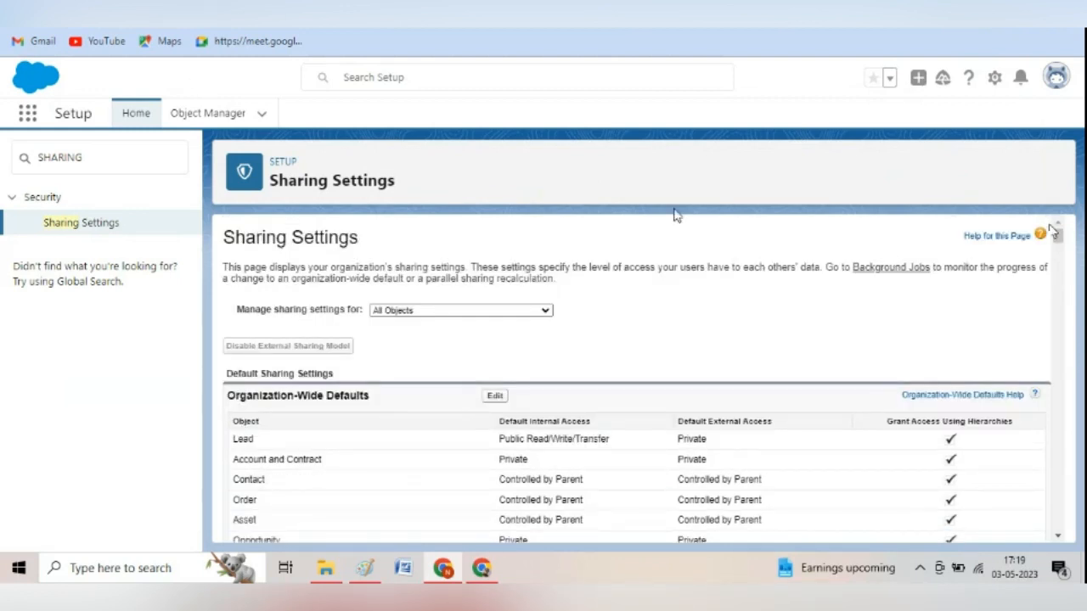
# Search Setup for users and open the Users page.
pyautogui.click(116, 156)
pyautogui.press('BackSpace')
pyautogui.press('BackSpace')
pyautogui.press('BackSpace')
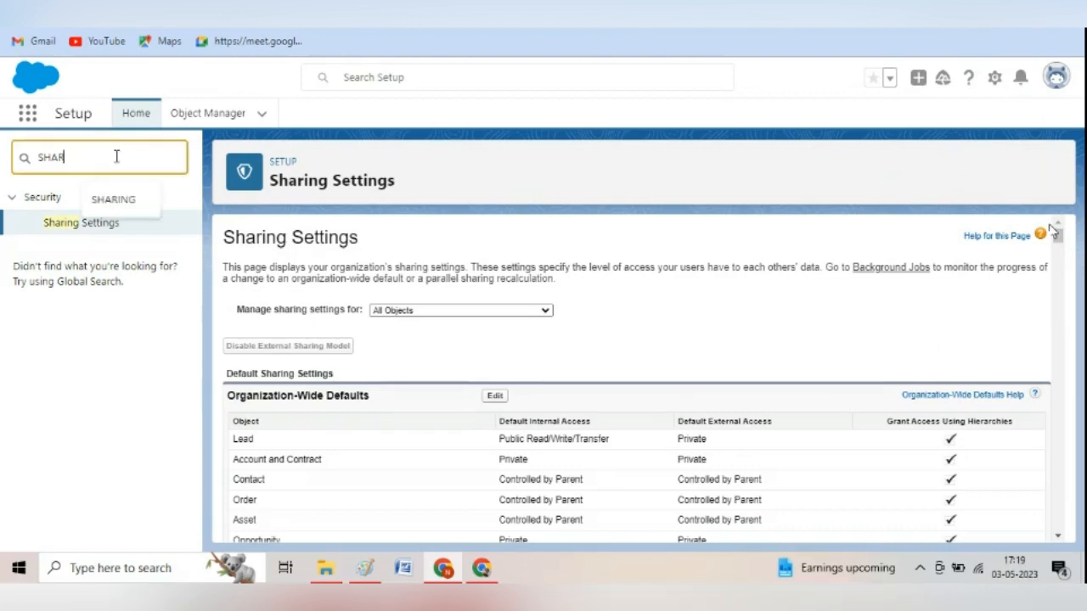
pyautogui.press('BackSpace')
pyautogui.press('BackSpace')
pyautogui.press('BackSpace')
pyautogui.press('BackSpace')
pyautogui.write('use')
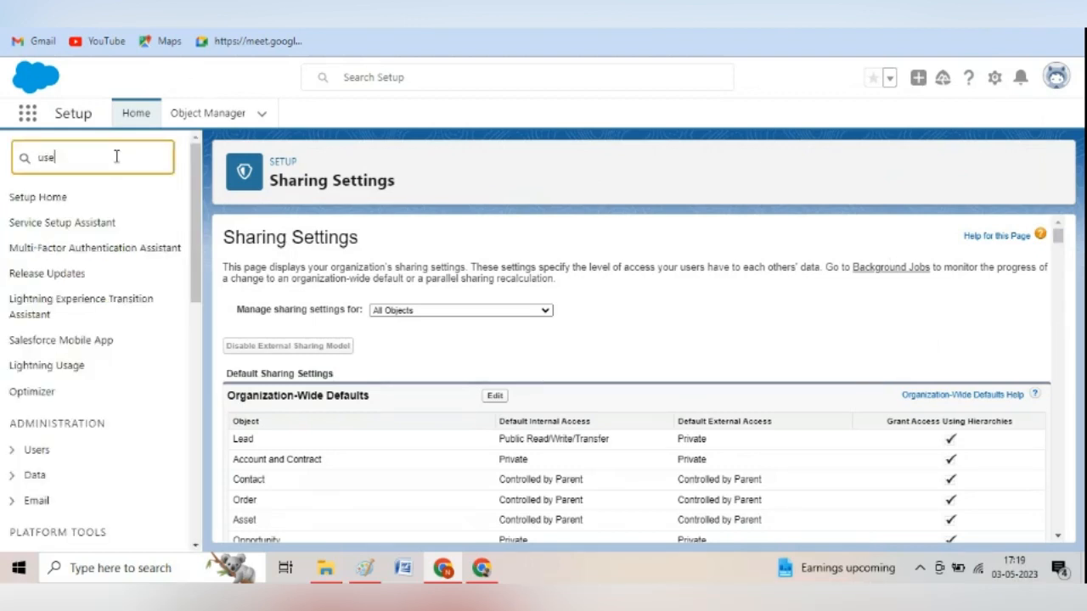
pyautogui.write('rs')
pyautogui.click(66, 404)
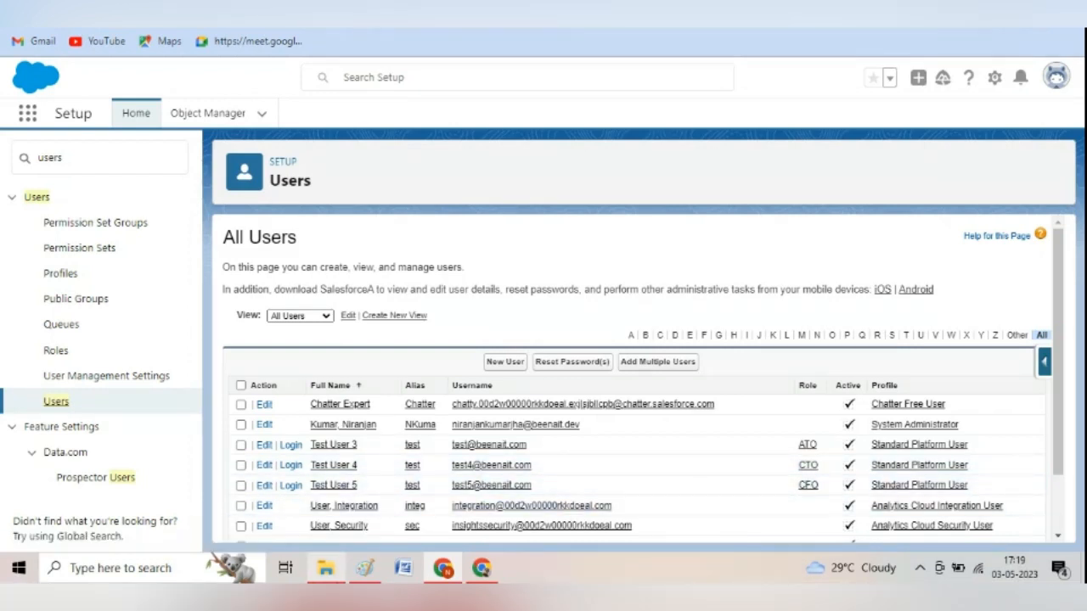
# Consult the role diagram in Paint and log in as Test User 3, who holds the ATO role.
pyautogui.click(361, 571)
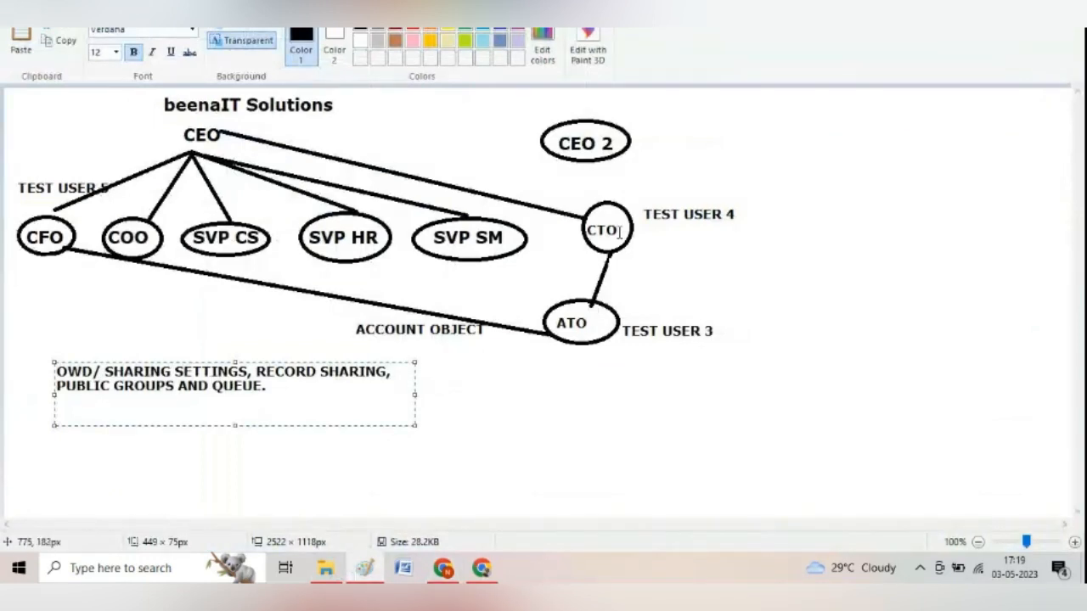
pyautogui.click(445, 571)
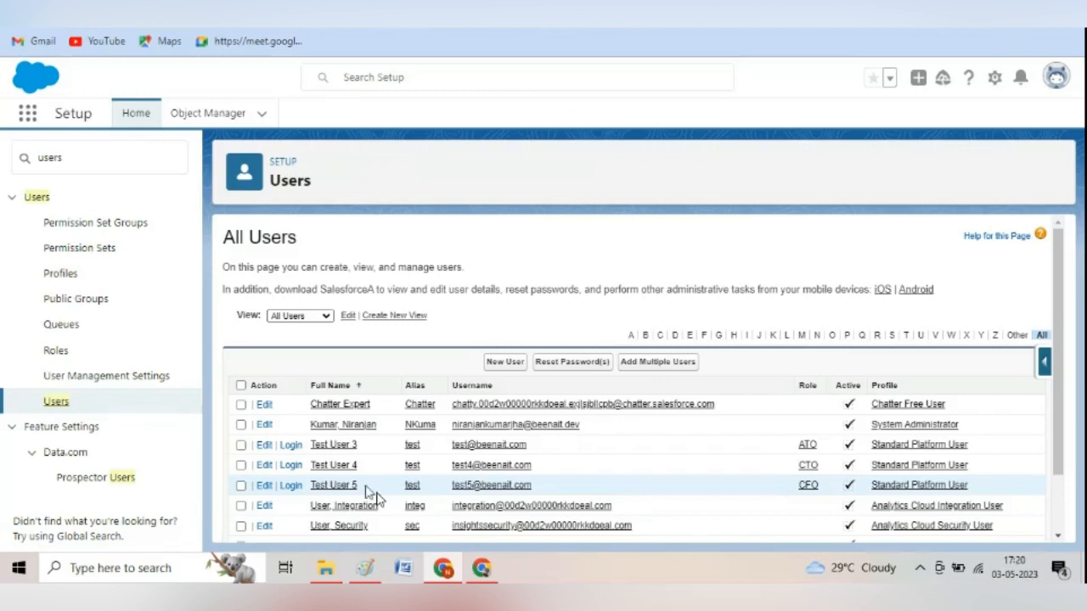
pyautogui.click(290, 446)
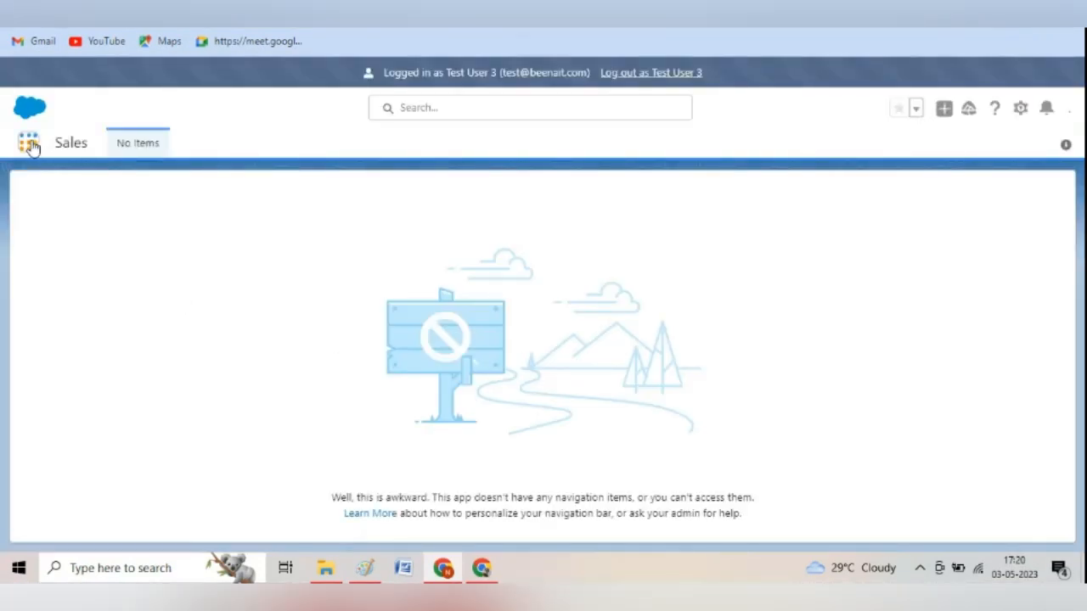
# Search the apps and items for acc, open Accounts and display the All Accounts list view.
pyautogui.click(29, 144)
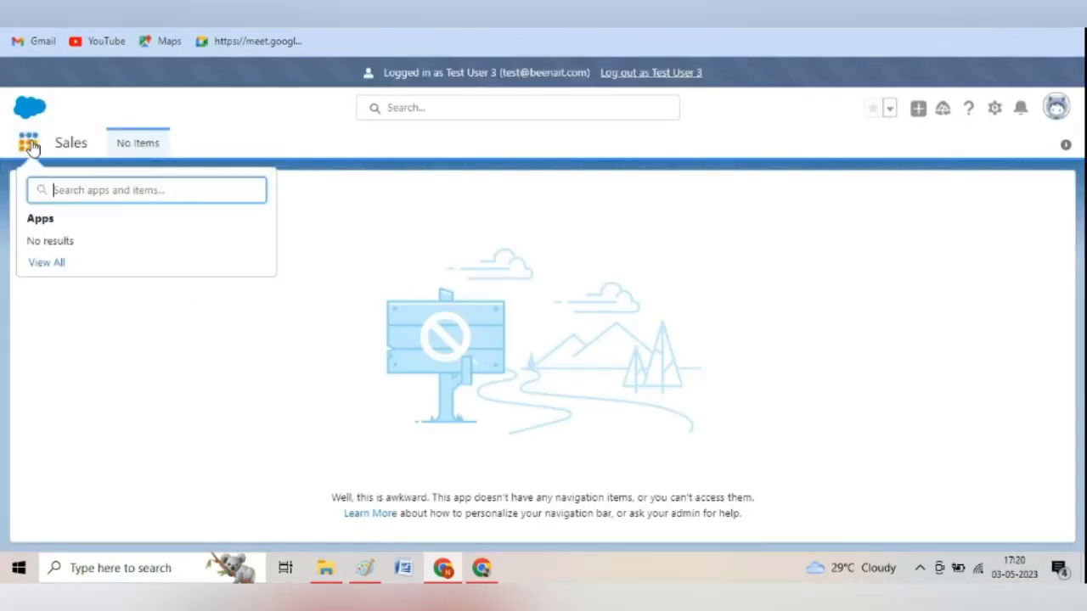
pyautogui.write('acc')
pyautogui.click(64, 297)
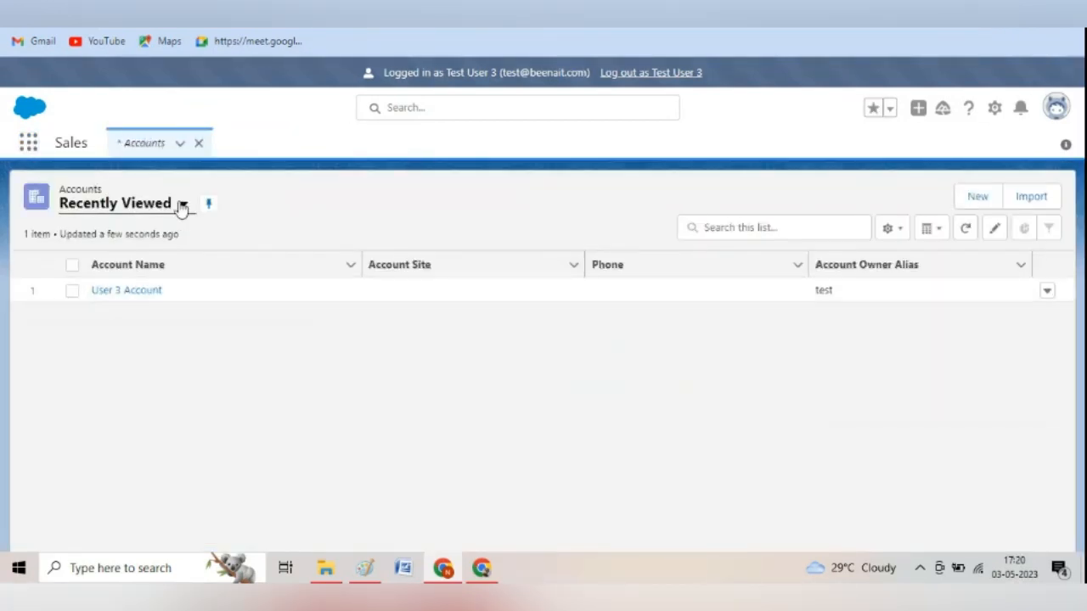
pyautogui.click(182, 204)
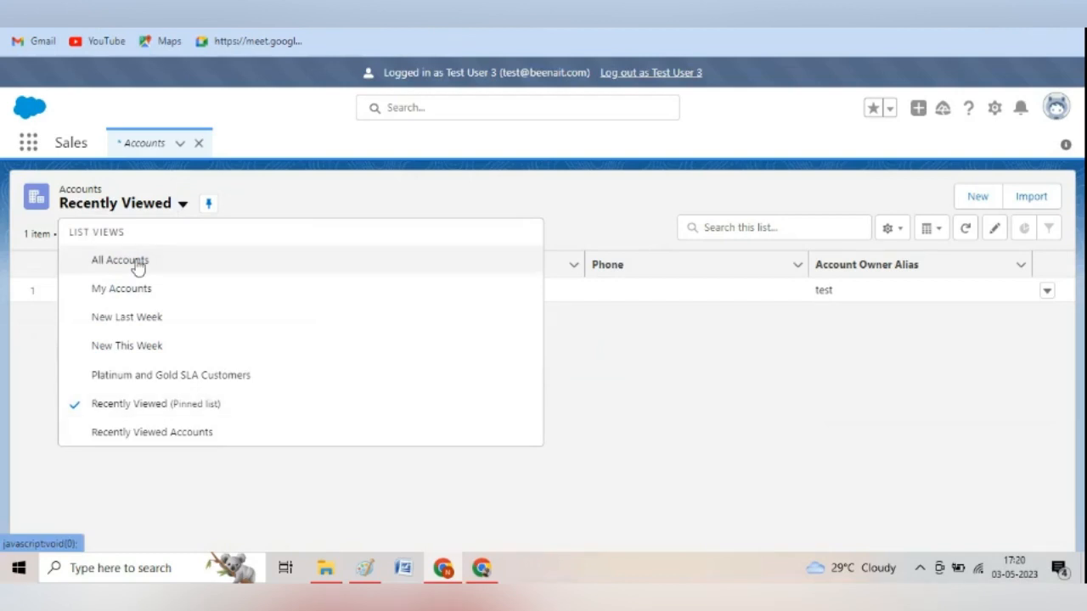
pyautogui.click(138, 266)
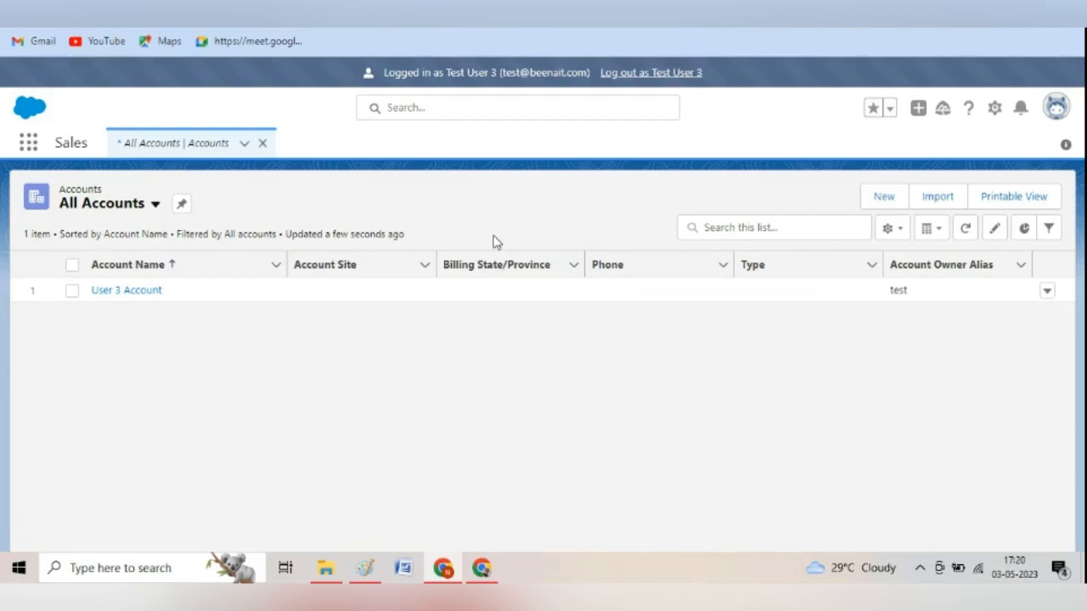
# Create and save a new account named User 3 Account 1, and dismiss the notification.
pyautogui.click(882, 198)
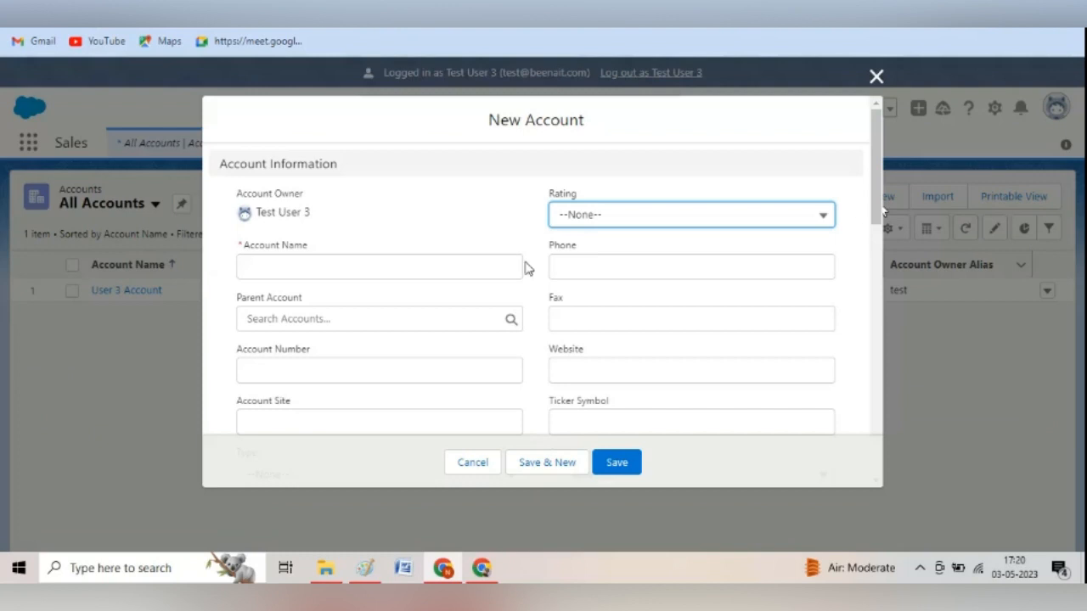
pyautogui.click(476, 267)
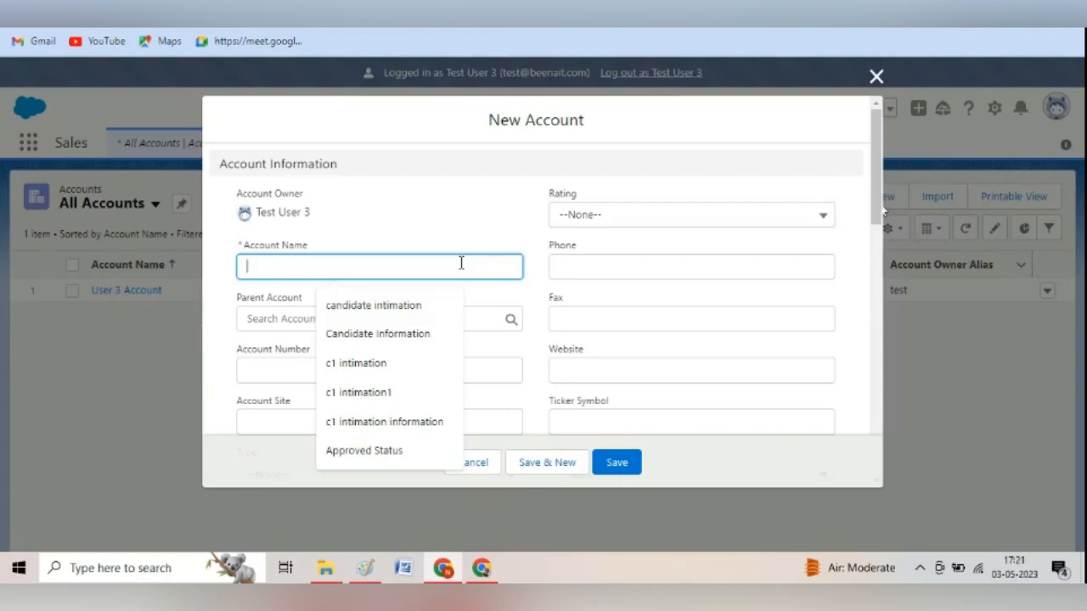
pyautogui.write('User ')
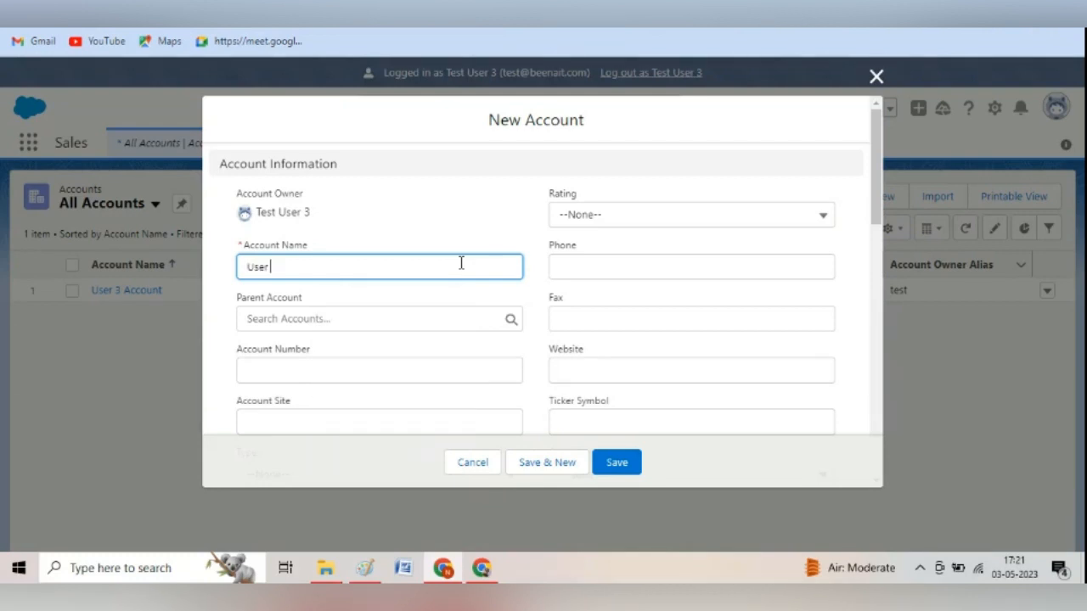
pyautogui.write('3 Account 1')
pyautogui.click(627, 464)
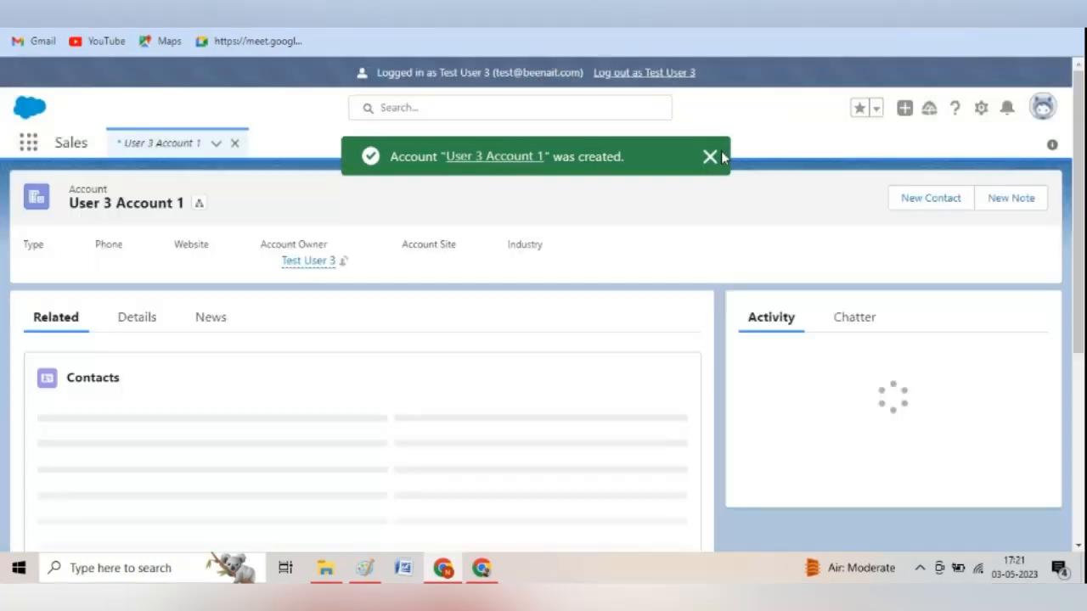
pyautogui.click(709, 157)
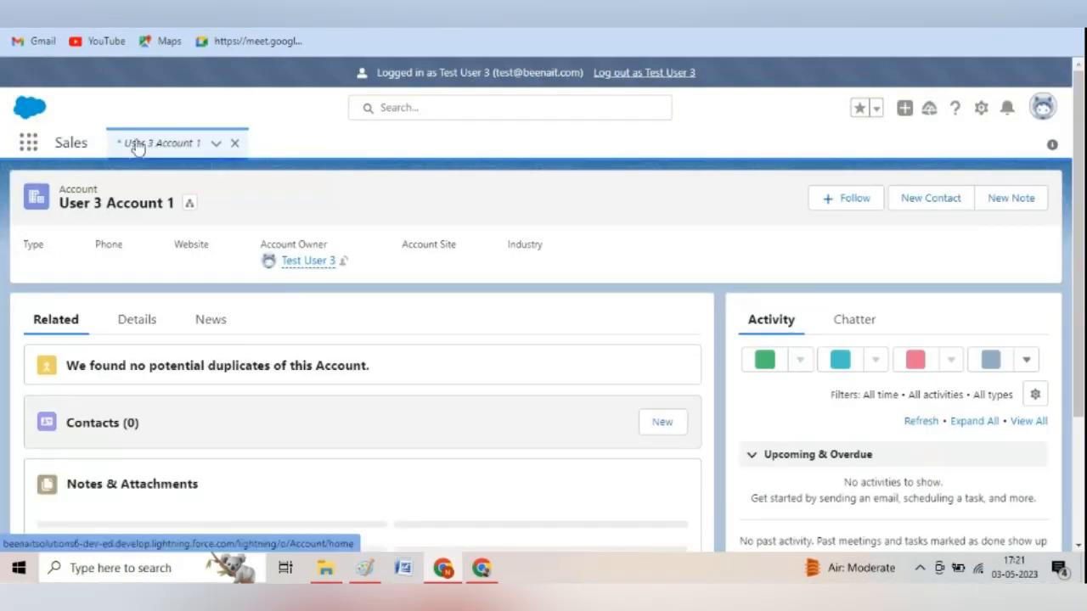
# Create and save a new account named User 3 Account 2 from the Accounts list.
pyautogui.click(158, 143)
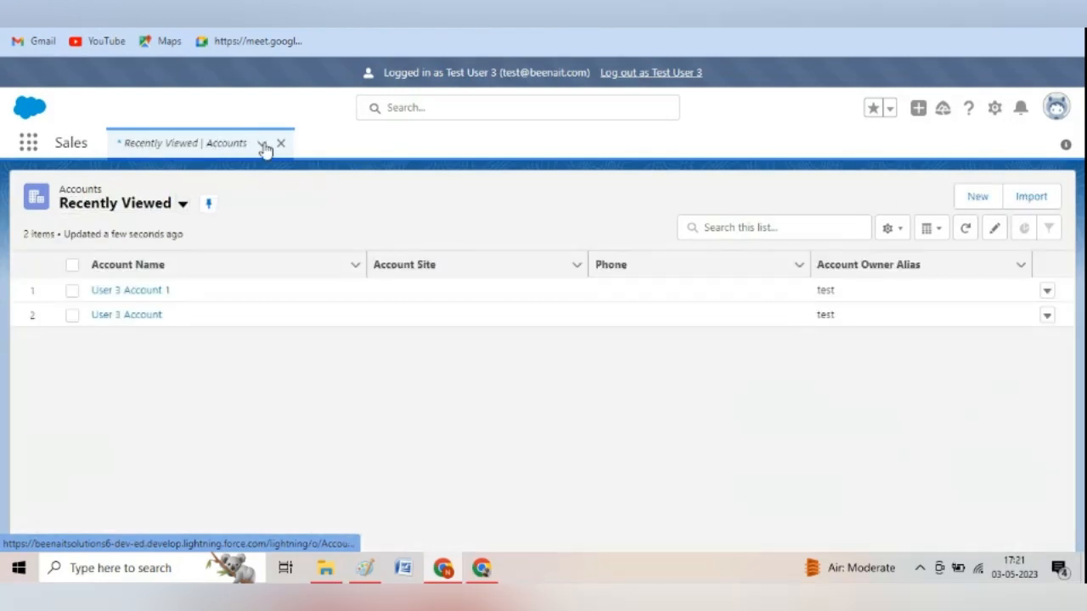
pyautogui.click(263, 144)
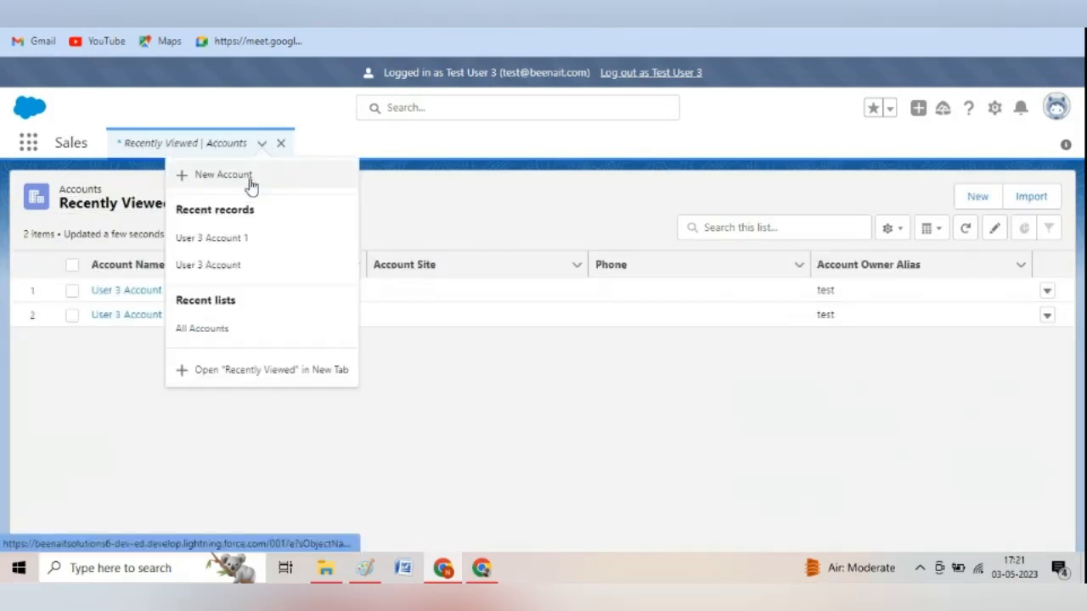
pyautogui.click(250, 175)
pyautogui.click(297, 265)
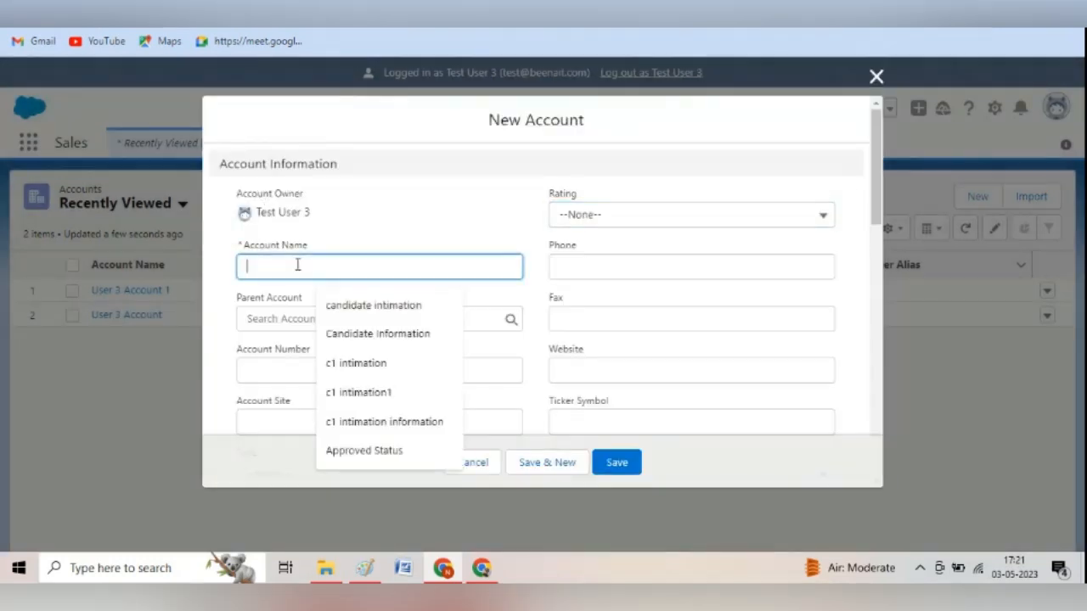
pyautogui.write('Us')
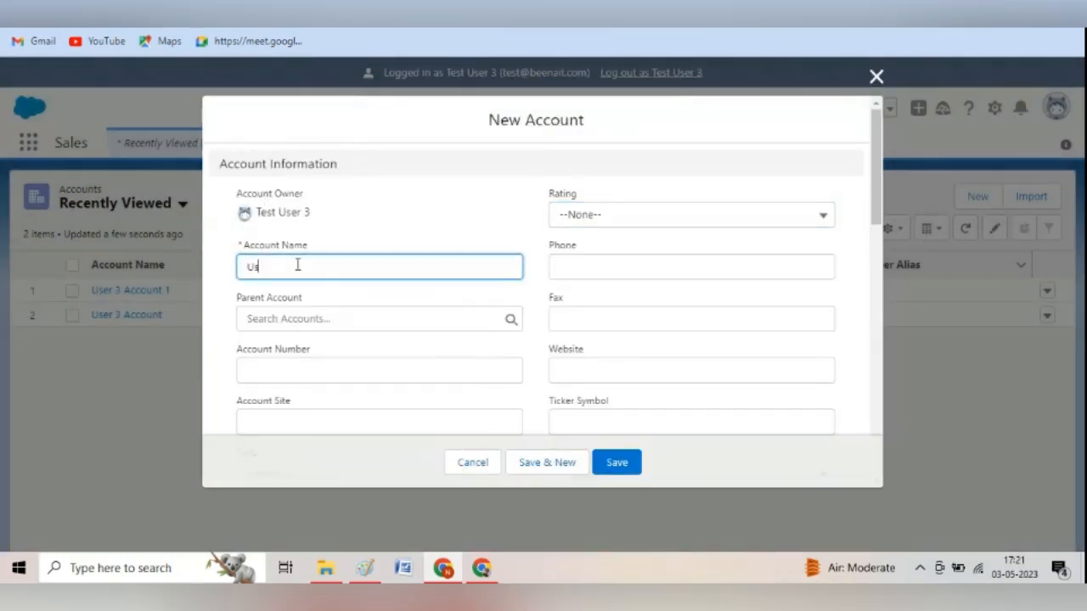
pyautogui.write('er 3 Account')
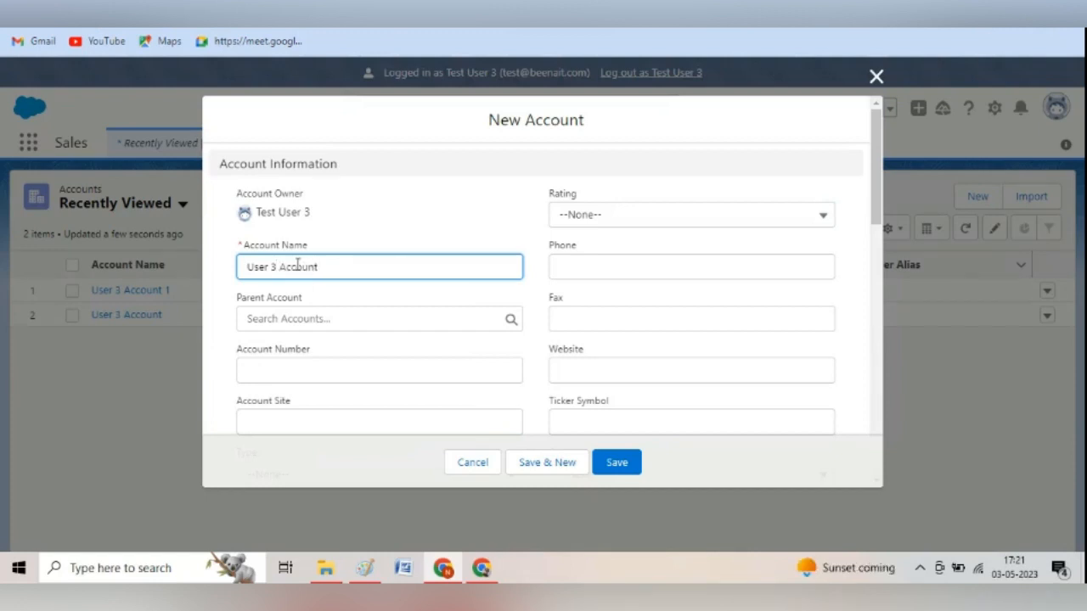
pyautogui.write(' 2')
pyautogui.click(613, 460)
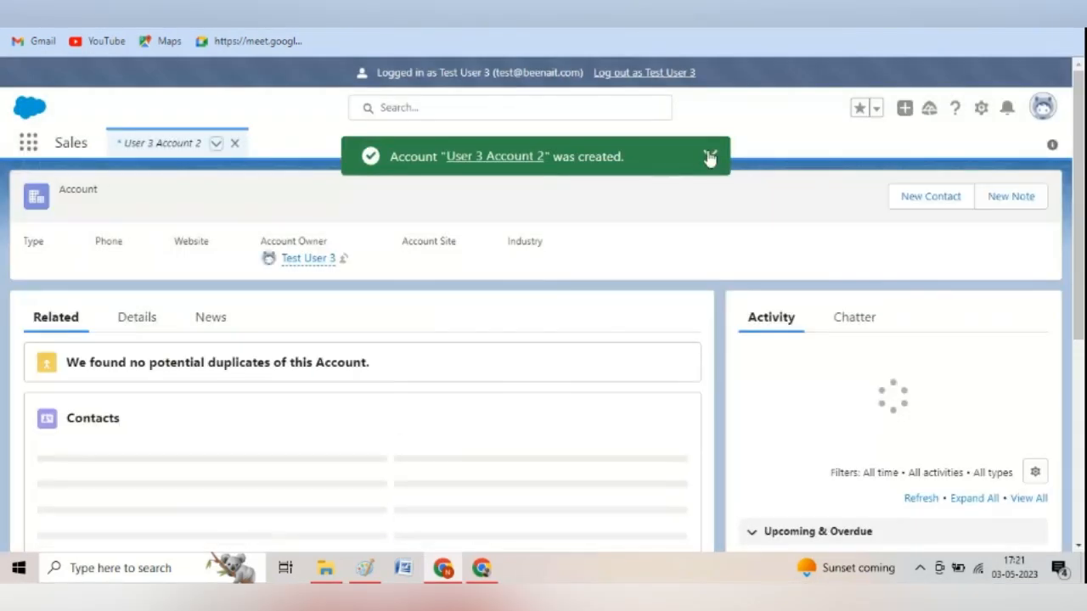
# Dismiss the account creation notification and display the All Accounts list view.
pyautogui.click(710, 158)
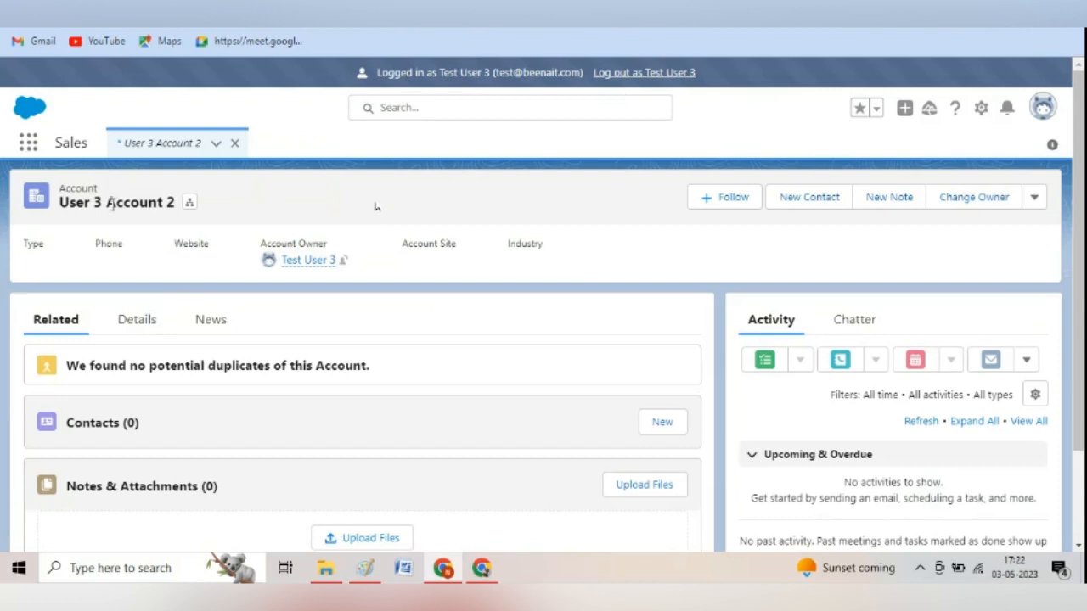
pyautogui.click(215, 145)
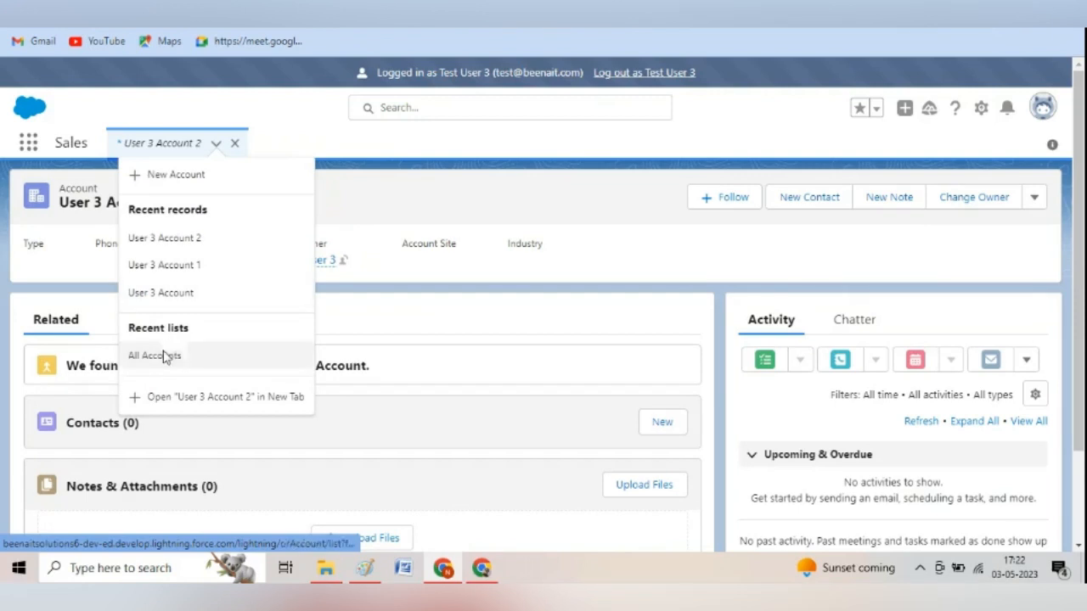
pyautogui.click(164, 355)
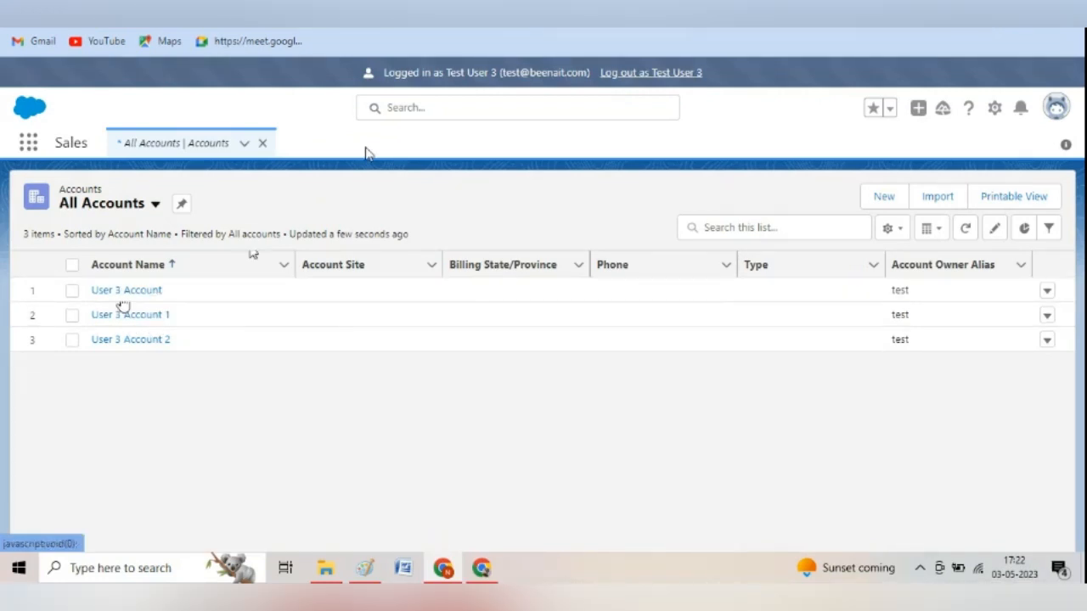
# Log out as Test User 3 and log back in to the administrator account with the prefilled credentials.
pyautogui.click(650, 76)
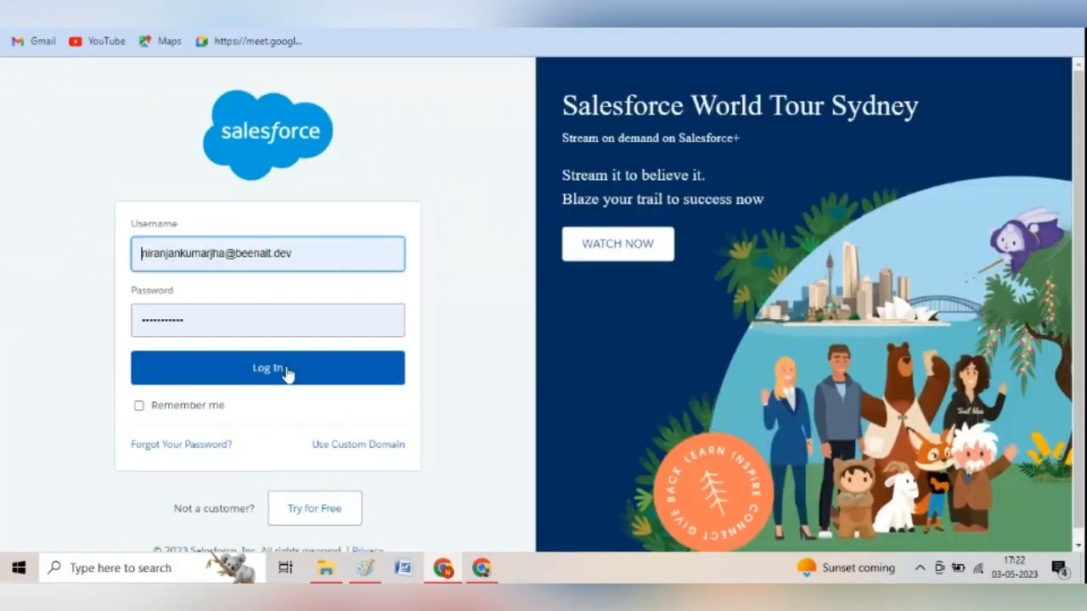
pyautogui.click(288, 373)
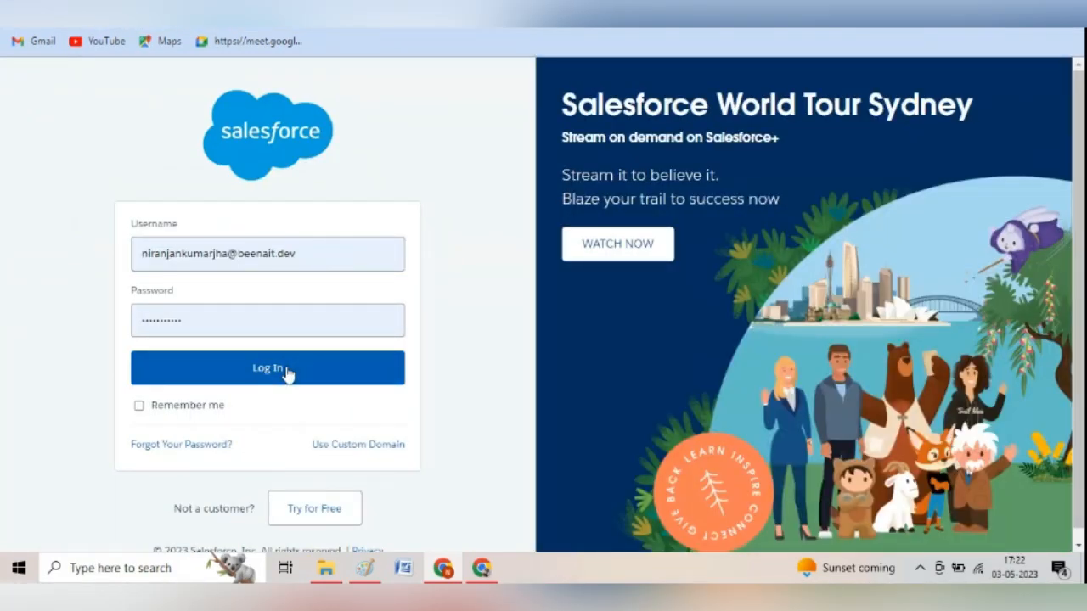
pyautogui.click(284, 370)
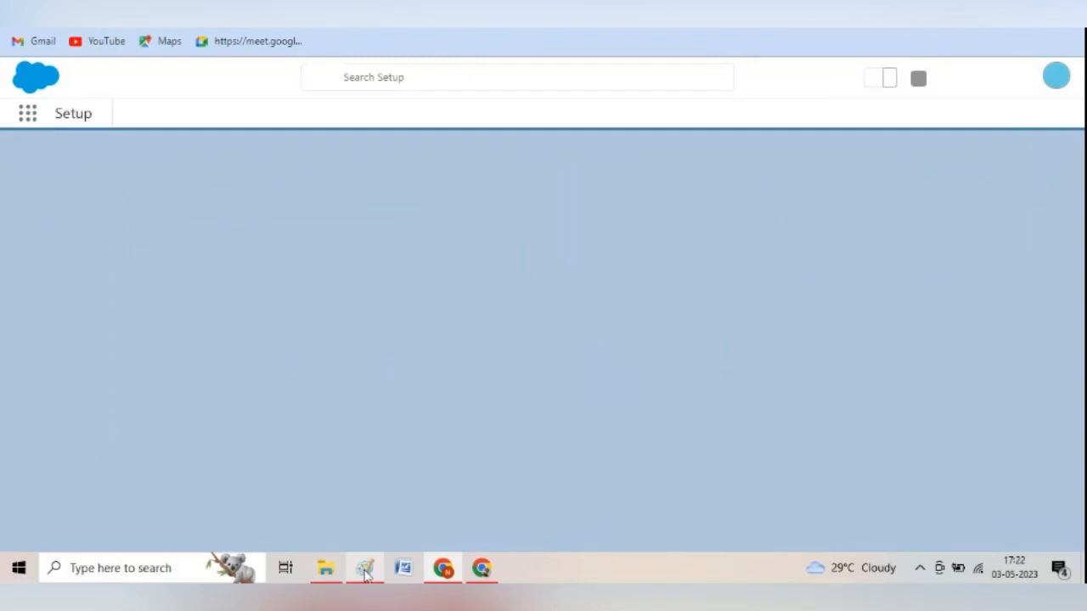
# Switch to Paint and consult the role diagram to check which test user holds the CFO role.
pyautogui.click(365, 569)
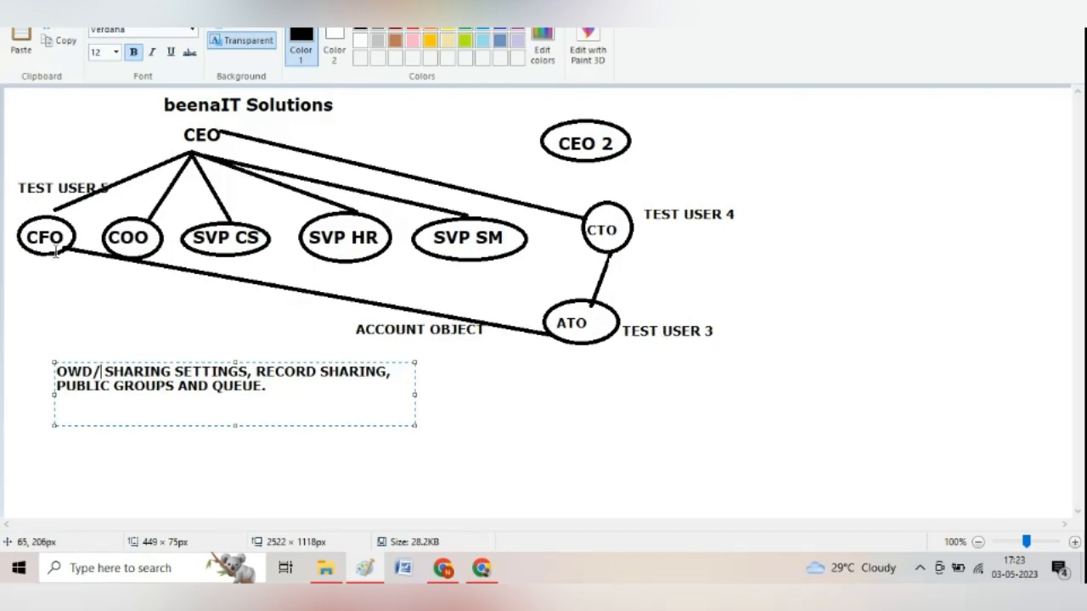
pyautogui.click(19, 181)
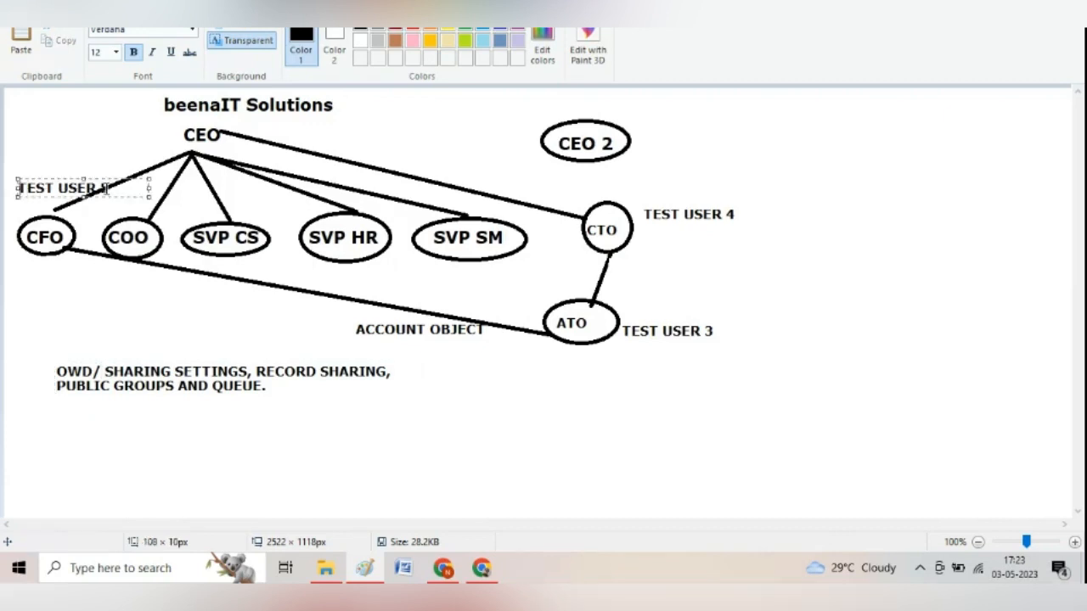
pyautogui.click(450, 240)
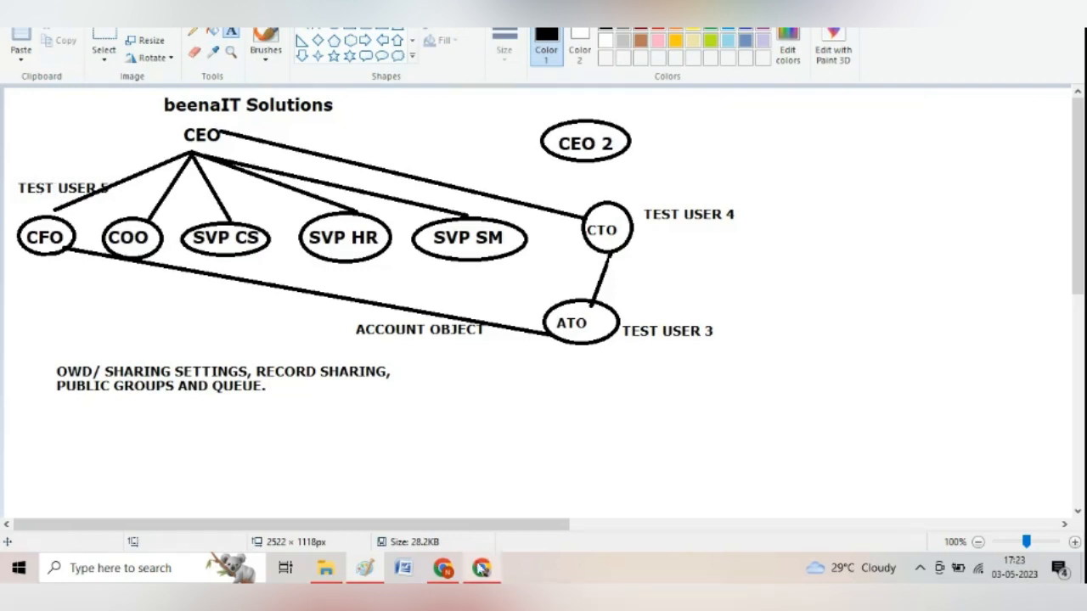
# Return to Salesforce in Chrome, search Setup for users, open the Users page and log in as Test User 5.
pyautogui.click(445, 570)
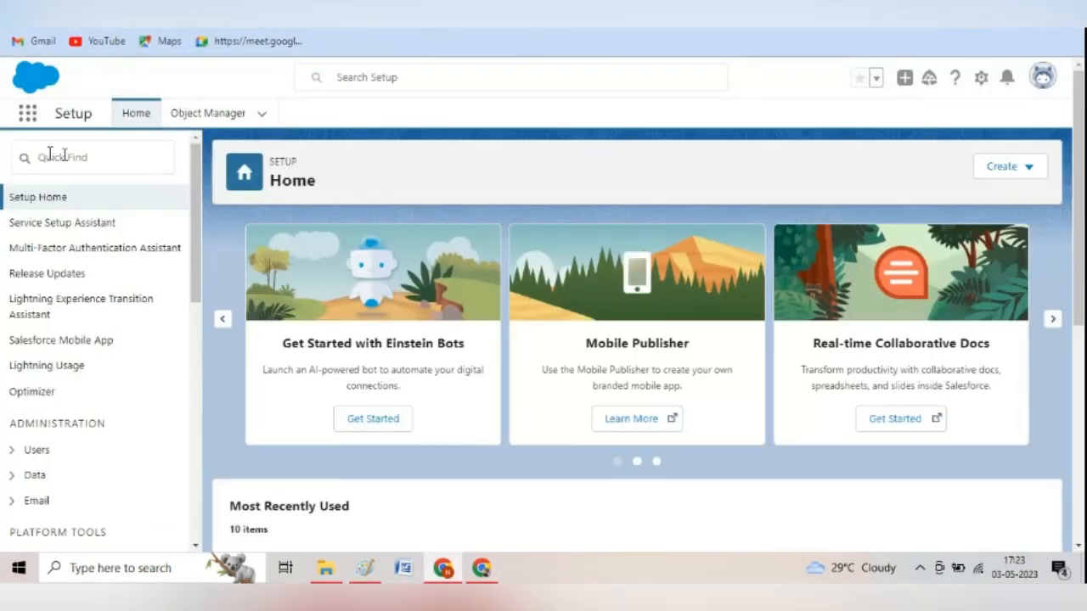
pyautogui.click(63, 155)
pyautogui.write('users')
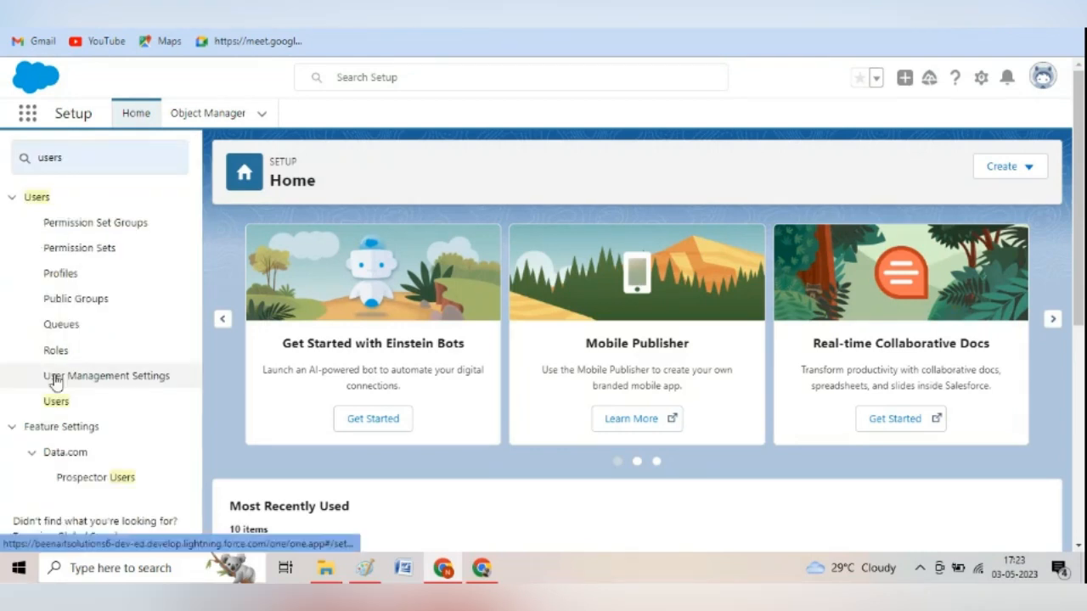
pyautogui.click(58, 401)
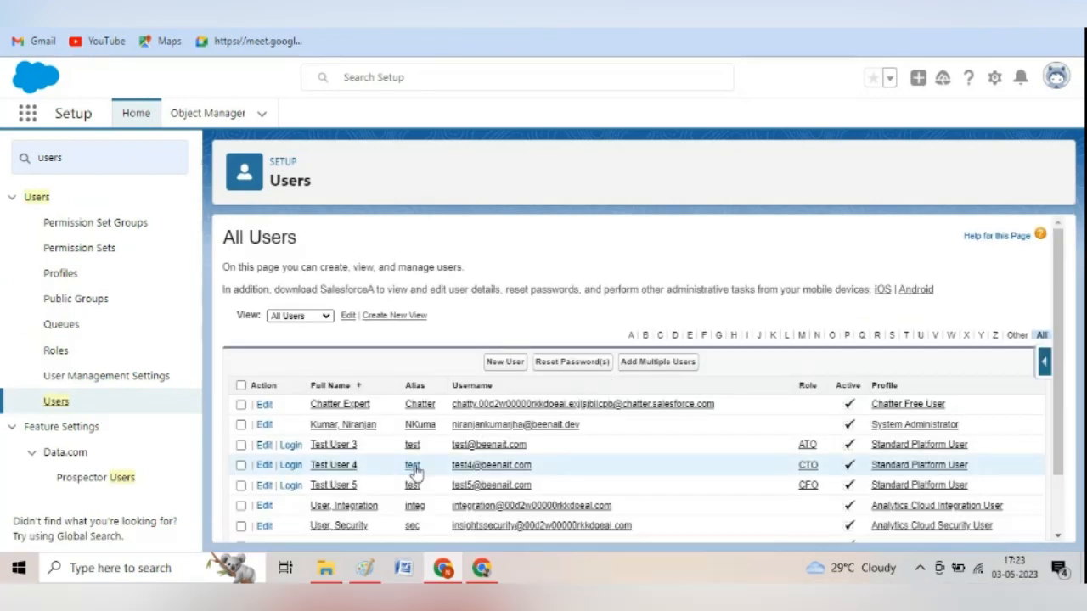
pyautogui.click(293, 486)
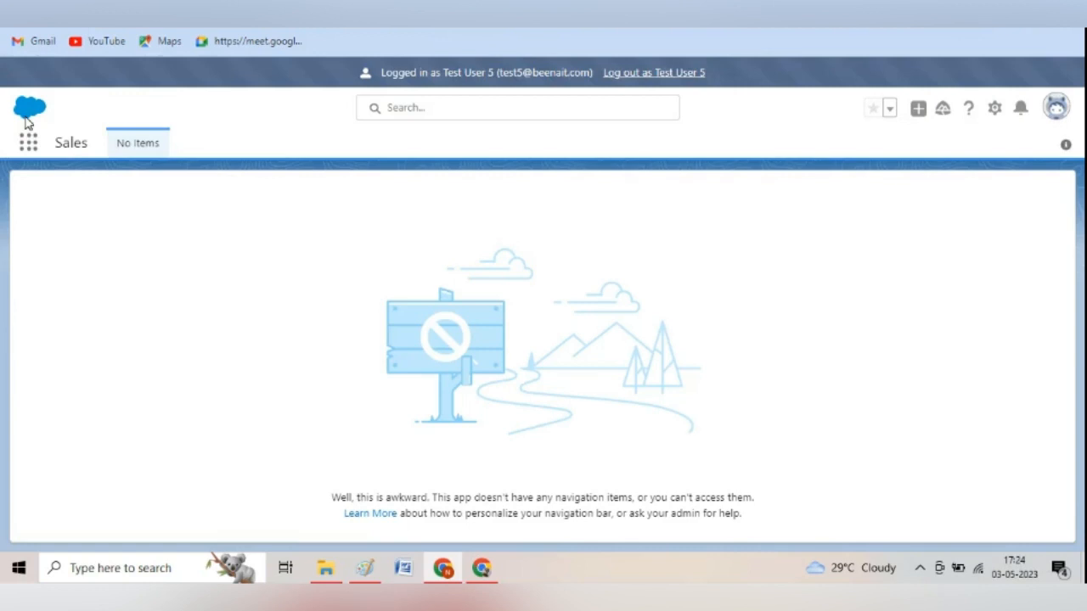
# Search the apps and items for acc, open Accounts and display Test User 5's All Accounts list view.
pyautogui.click(29, 150)
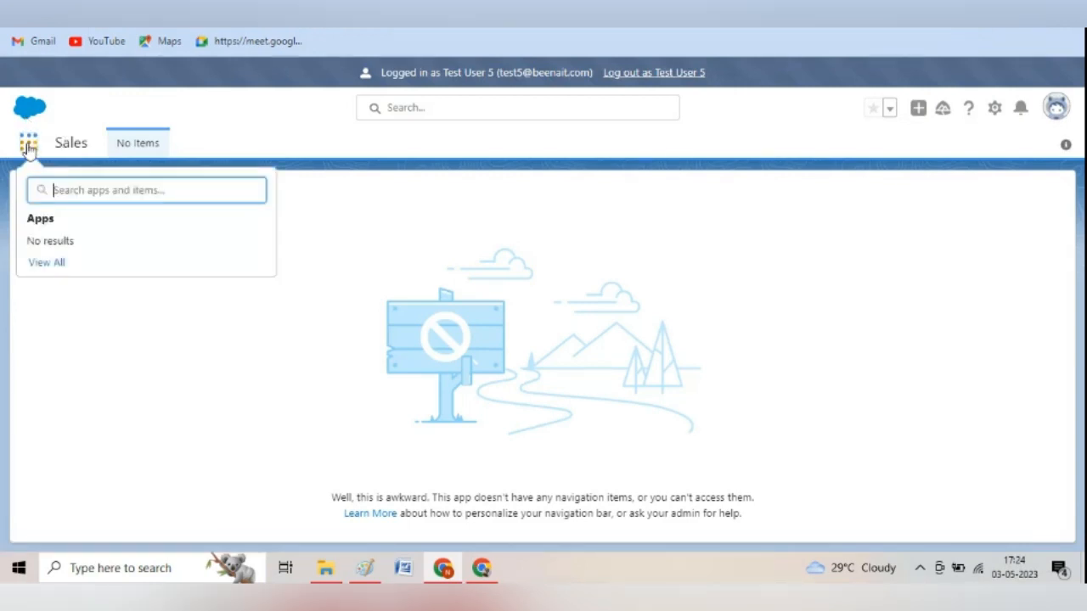
pyautogui.write('acc')
pyautogui.click(61, 292)
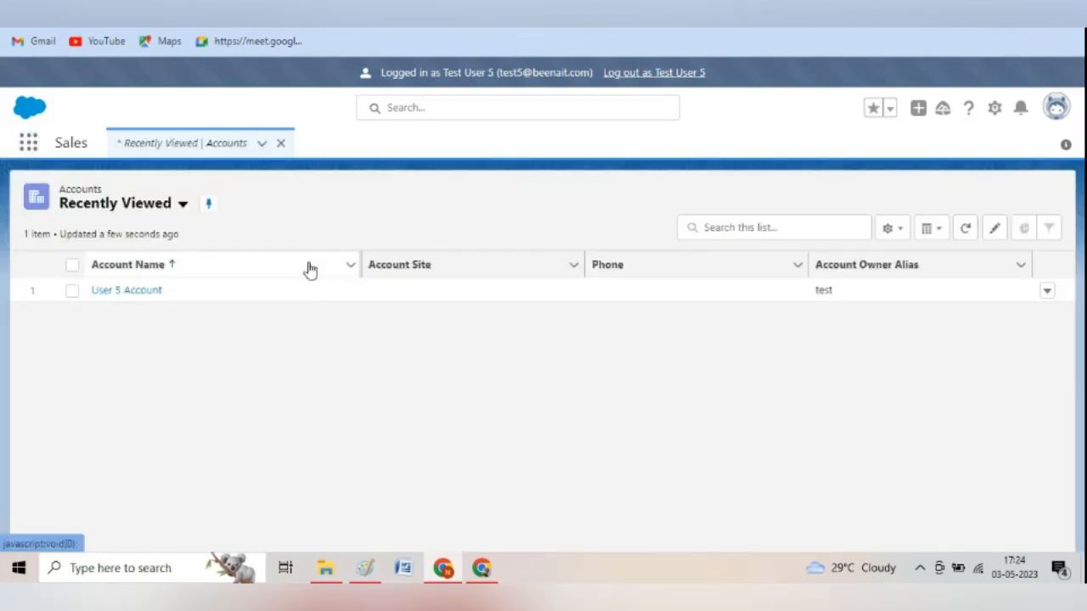
pyautogui.click(182, 205)
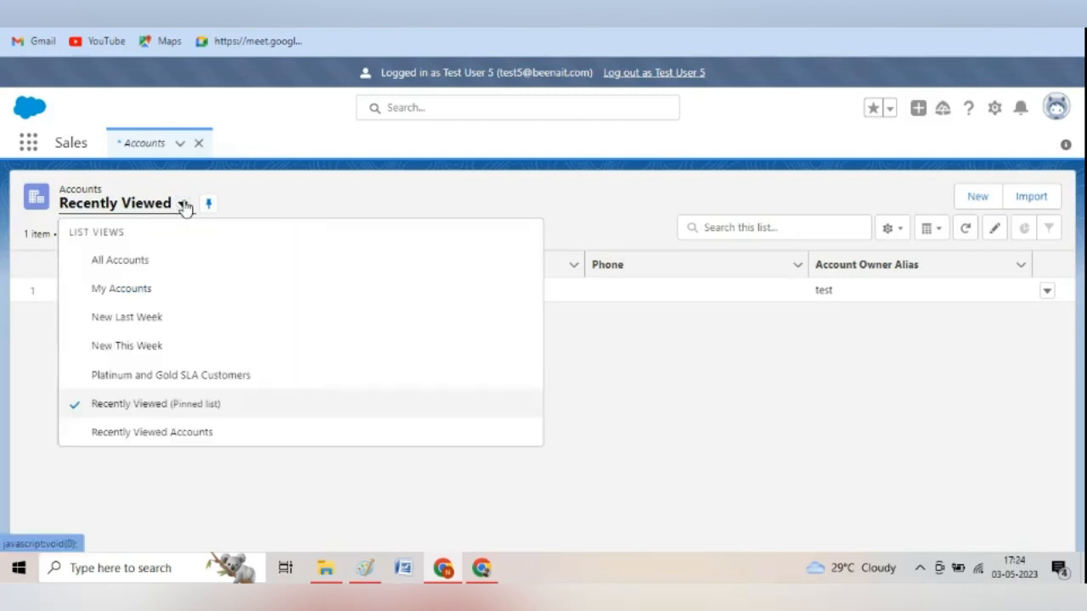
pyautogui.click(139, 265)
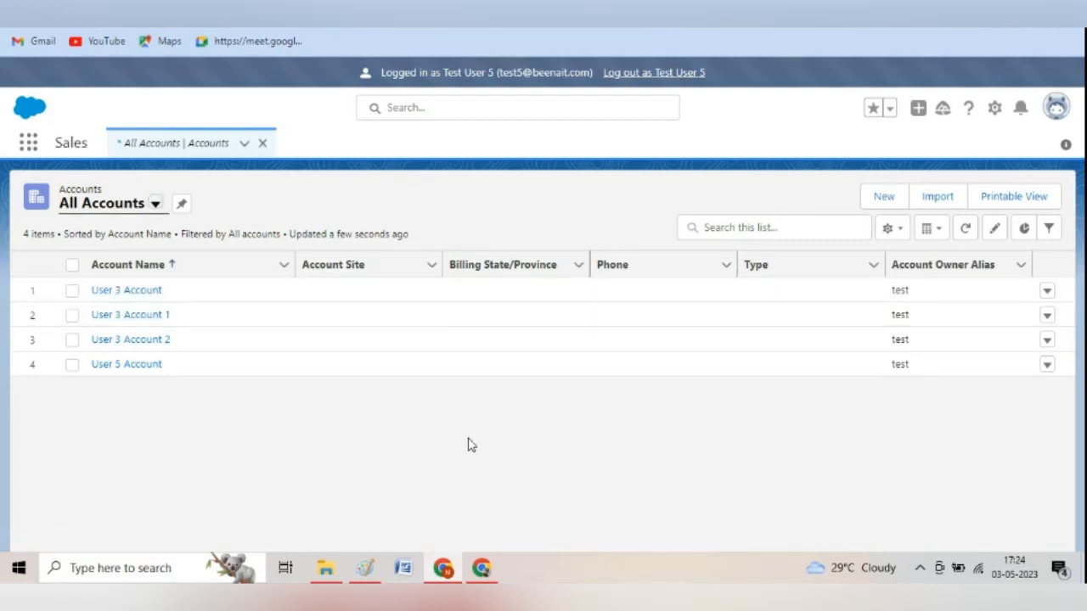
# Review the role diagram in Paint, return to the Setup Users page in Chrome and dismiss the screen-presenting notification.
pyautogui.click(364, 568)
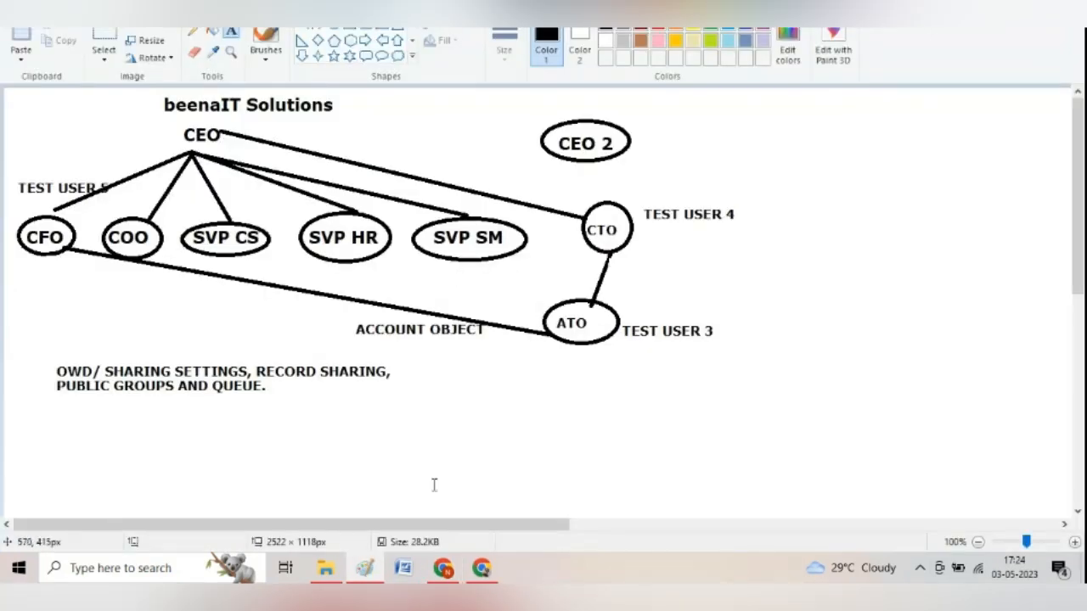
pyautogui.click(443, 568)
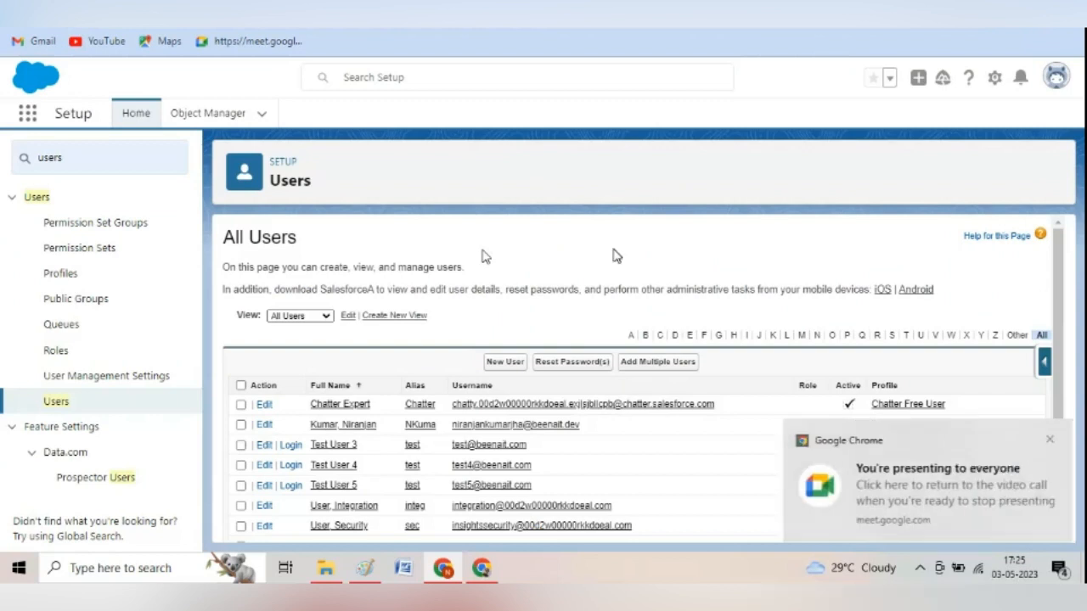
pyautogui.click(1050, 441)
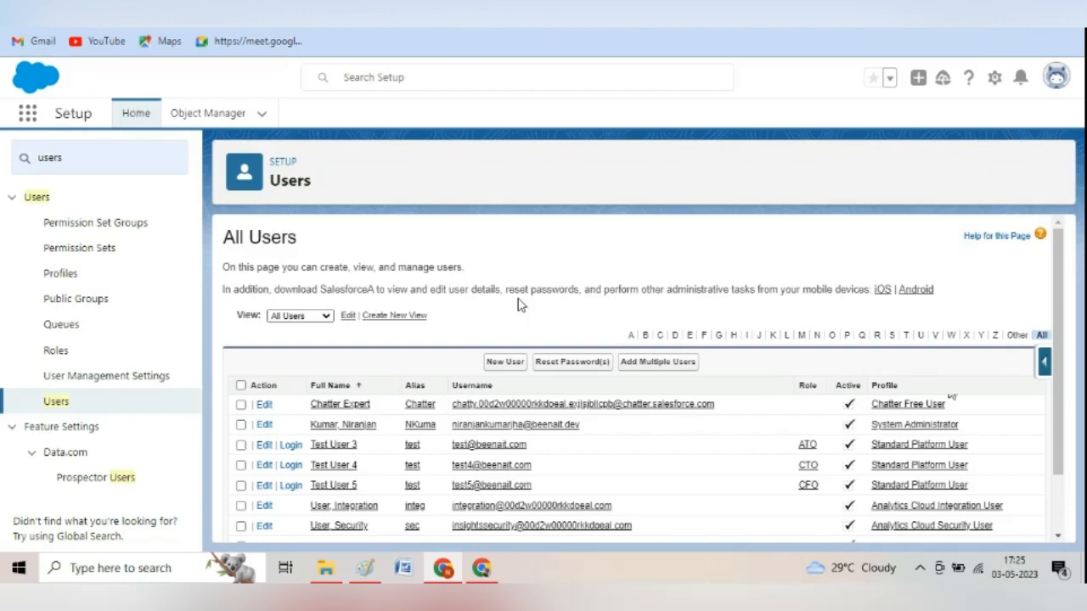
# Search Setup for sharing settings, open the Sharing Settings page and review the Account Sharing Rules.
pyautogui.click(105, 163)
pyautogui.press('BackSpace')
pyautogui.press('BackSpace')
pyautogui.press('BackSpace')
pyautogui.press('BackSpace')
pyautogui.press('BackSpace')
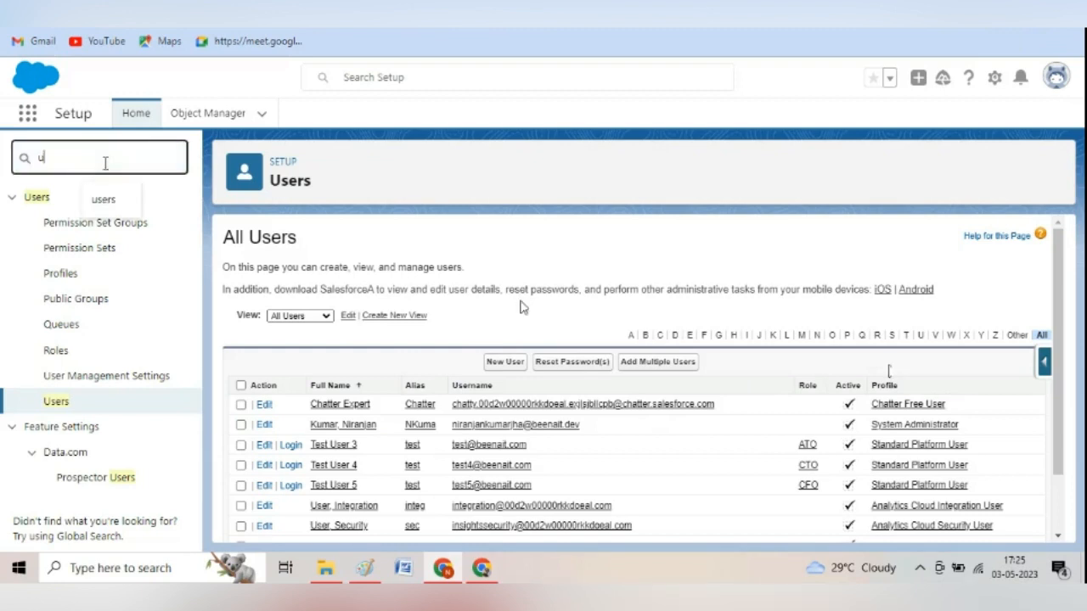
pyautogui.write('sharing settings')
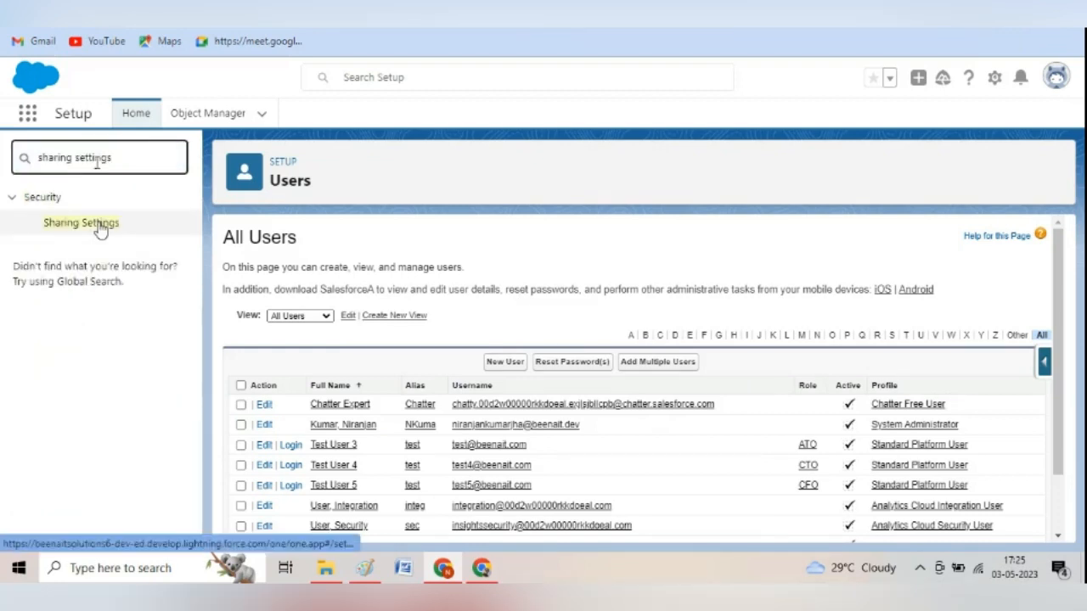
pyautogui.click(82, 223)
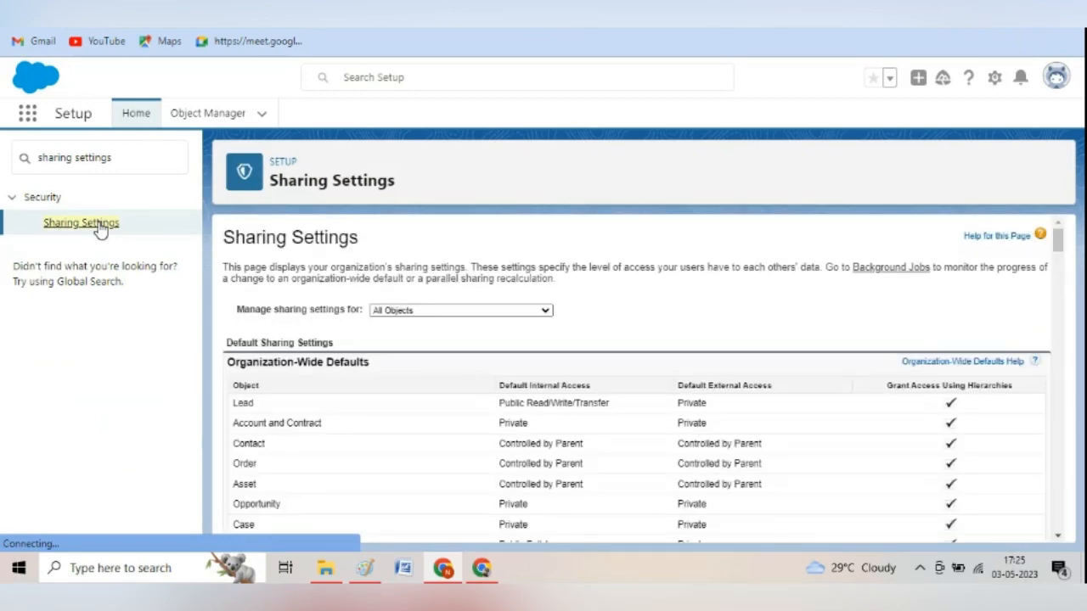
pyautogui.moveTo(1061, 244); pyautogui.dragTo(1082, 333)
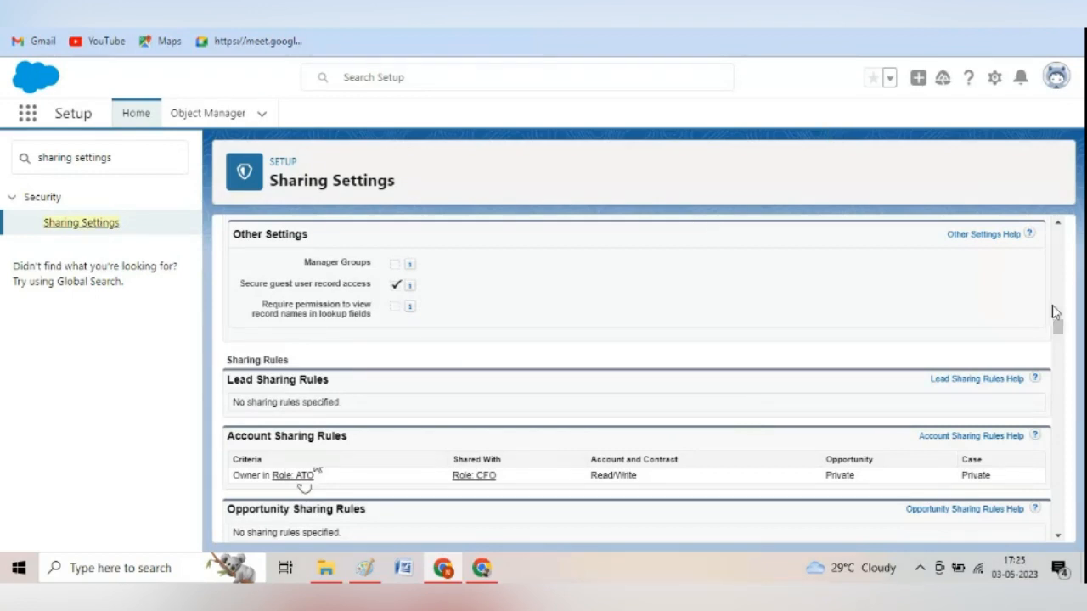
pyautogui.moveTo(1057, 323); pyautogui.dragTo(1050, 228)
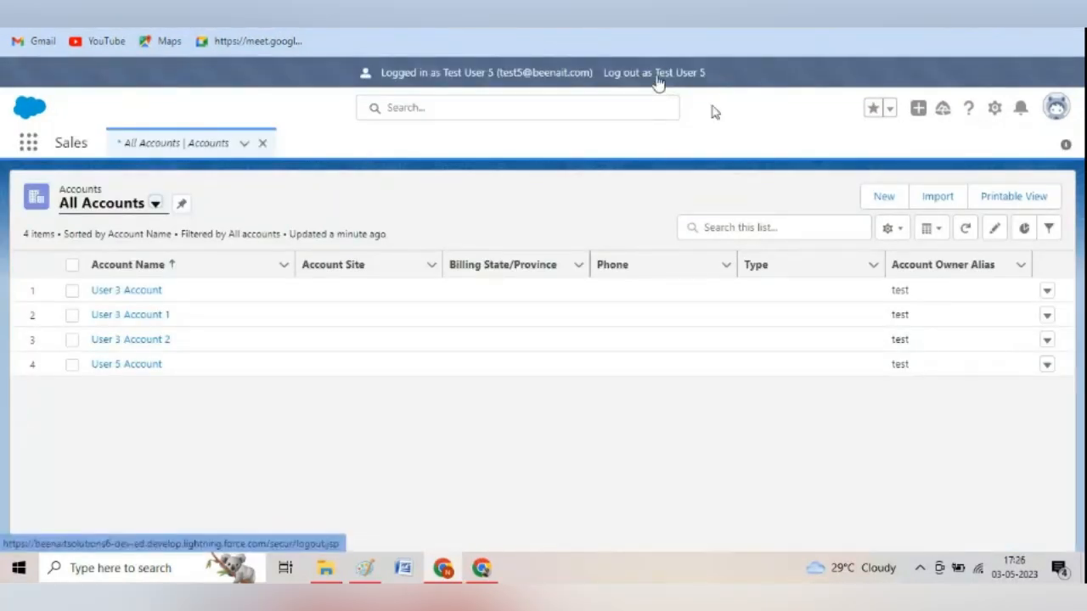
# Log out as Test User 5, log in again with the prefilled credentials and minimize the browser to reveal the Paint diagram.
pyautogui.click(659, 75)
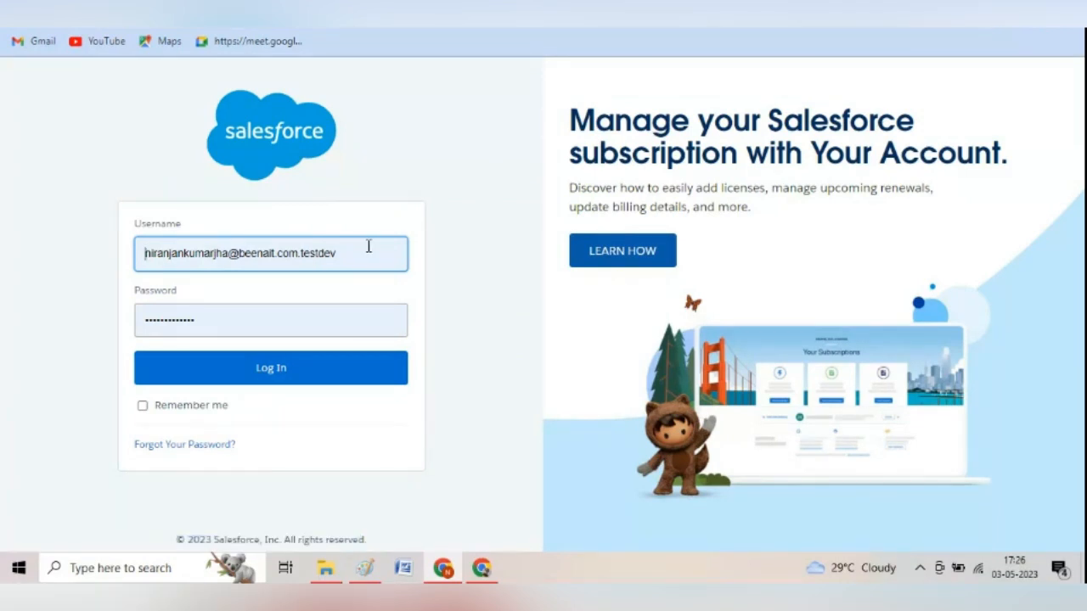
pyautogui.press('Return')
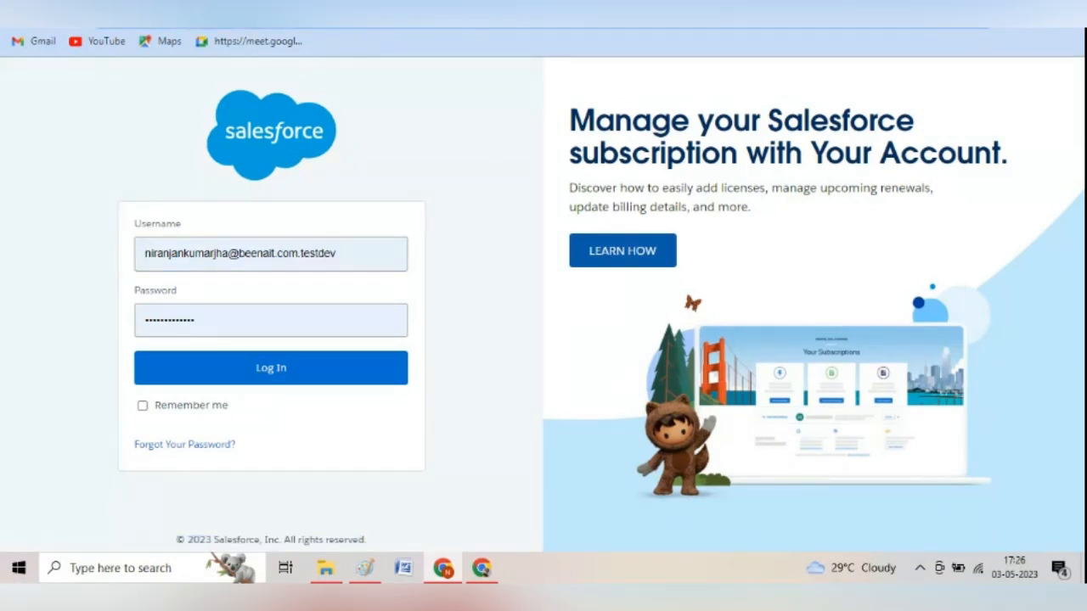
pyautogui.moveTo(448, 573)
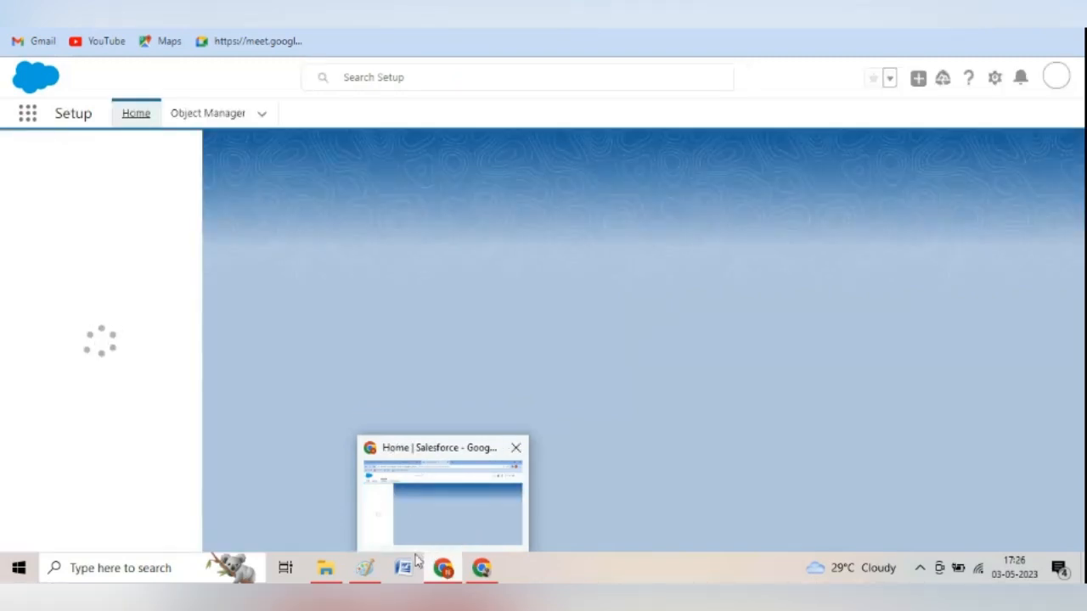
pyautogui.click(994, 4)
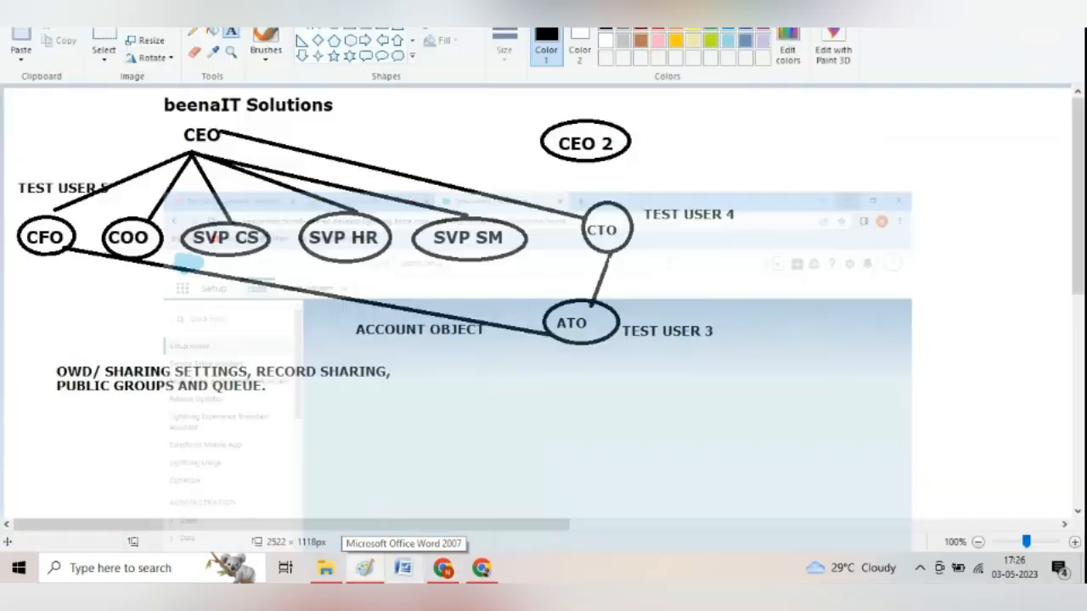
# Review the Profiles worksheet in Excel and the role diagram in Paint, and return to Salesforce Setup in Chrome.
pyautogui.click(994, 3)
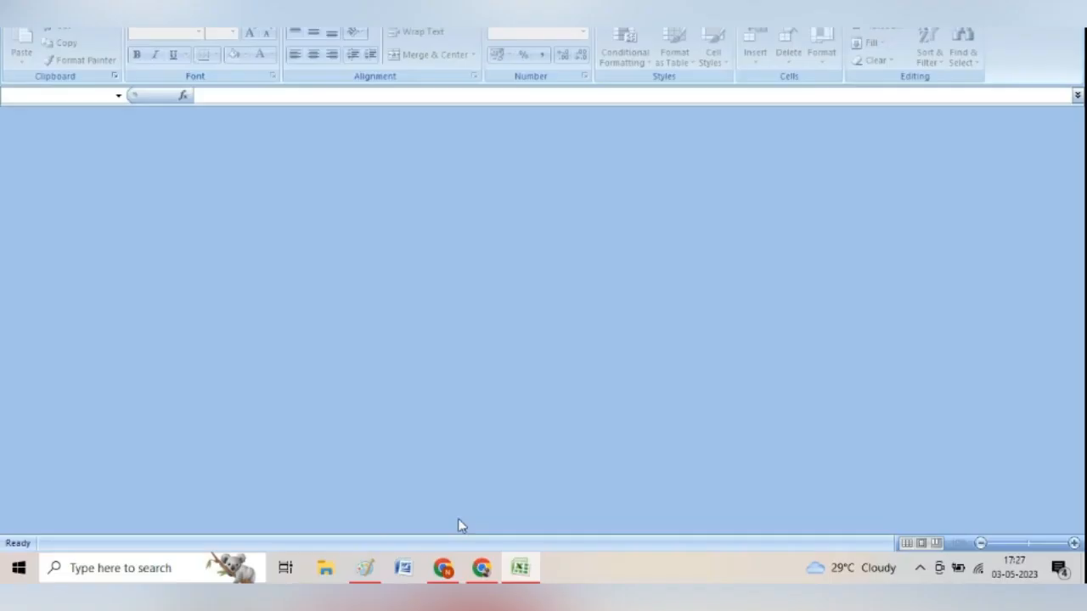
pyautogui.click(444, 568)
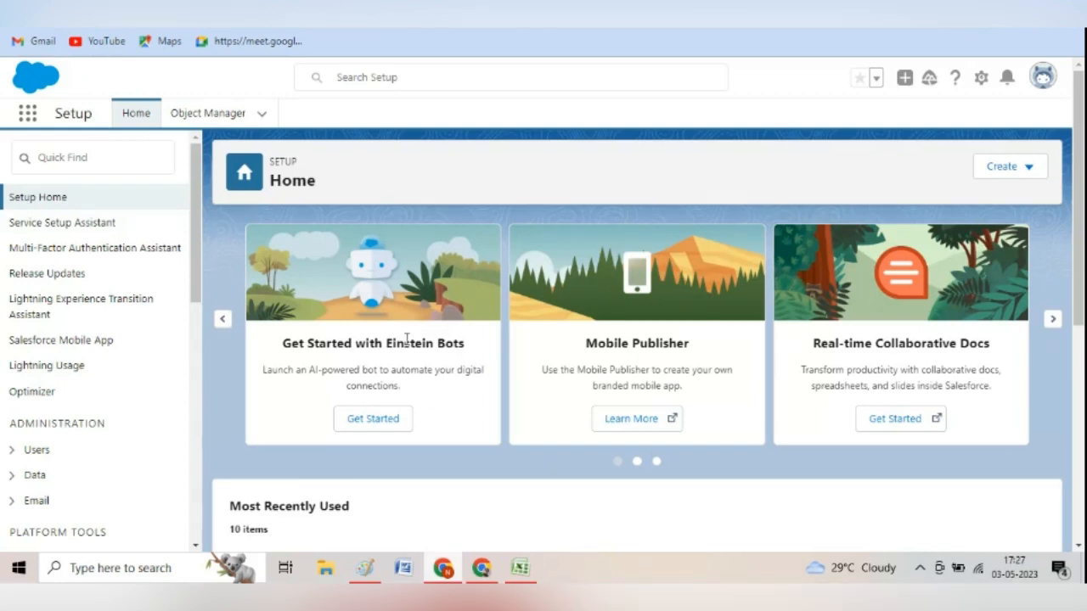
pyautogui.moveTo(450, 574)
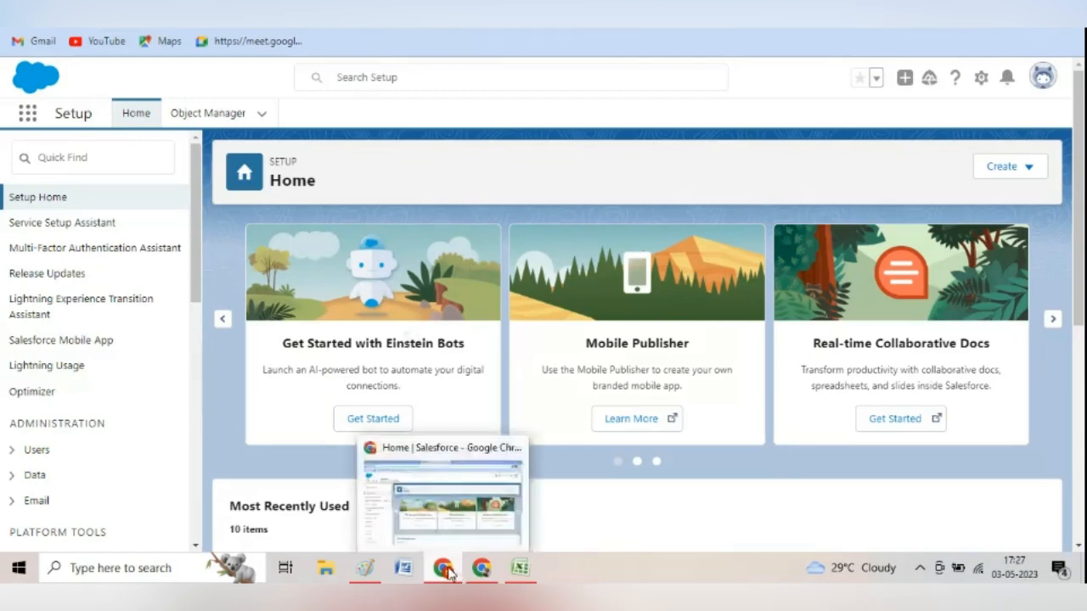
pyautogui.click(518, 572)
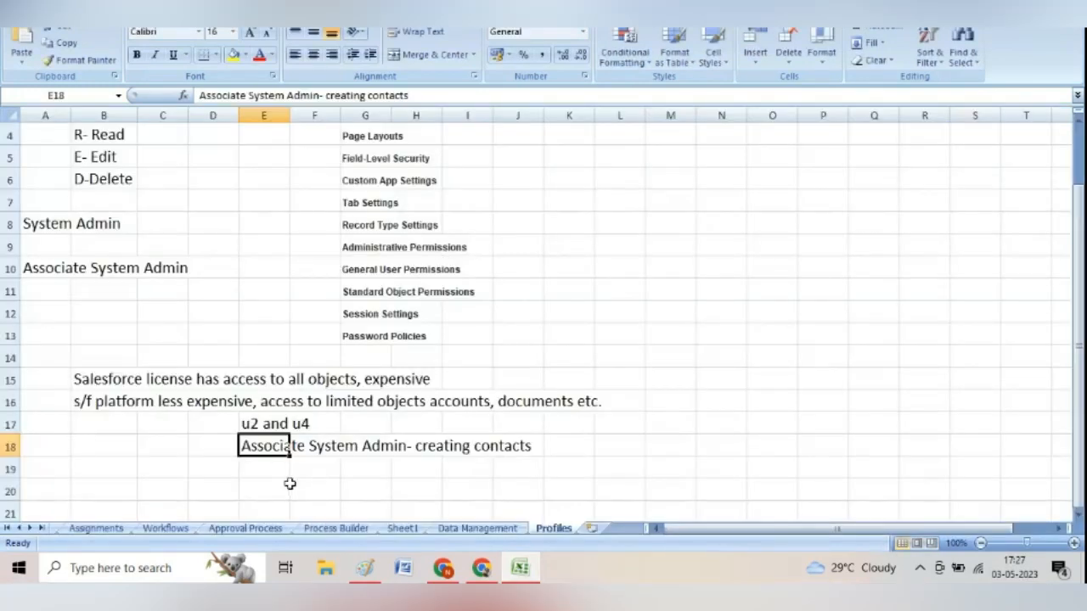
pyautogui.click(285, 490)
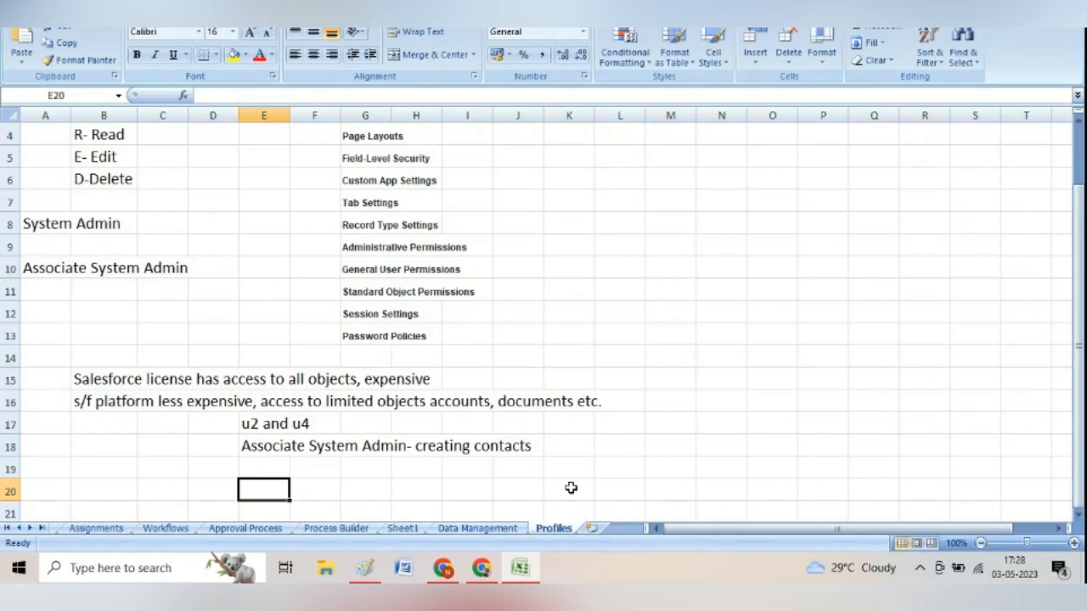
pyautogui.click(364, 567)
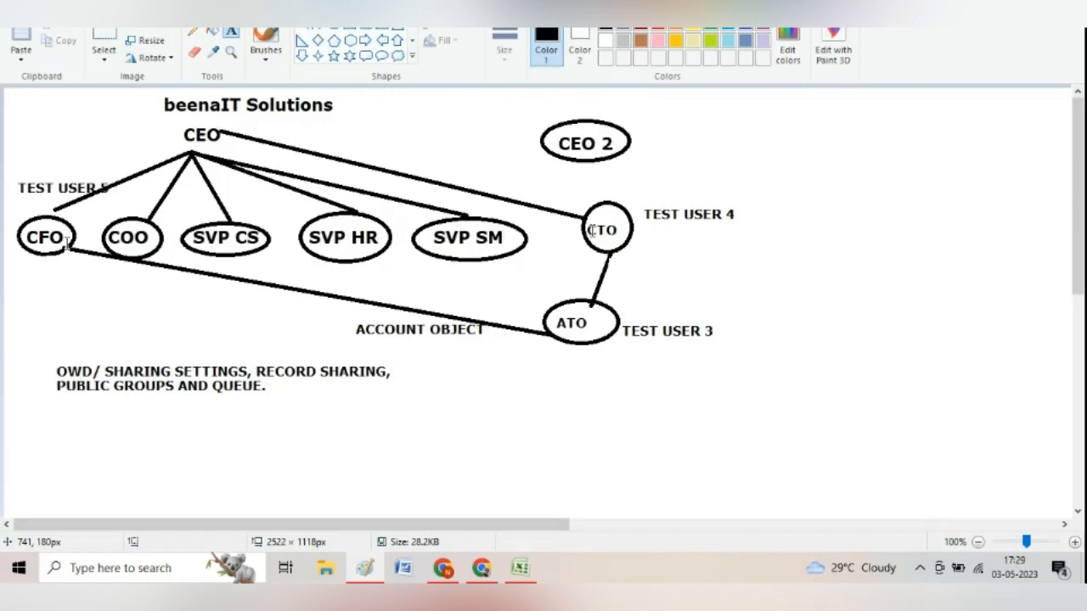
pyautogui.hotkey('alt', 'Tab')
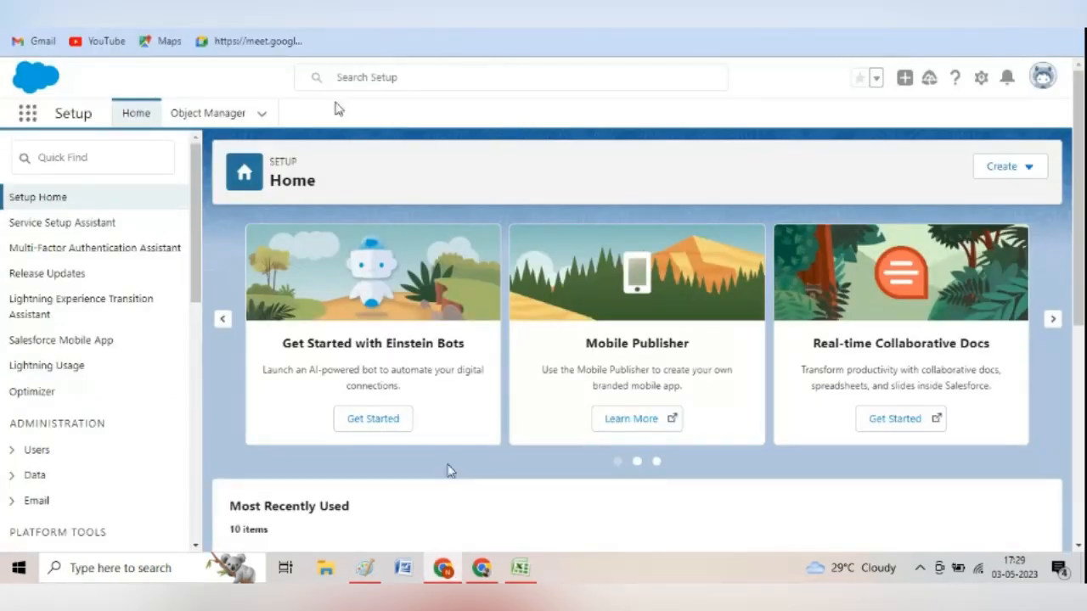
# Search Setup for users, open the Users page and log in as Test User 5.
pyautogui.click(124, 150)
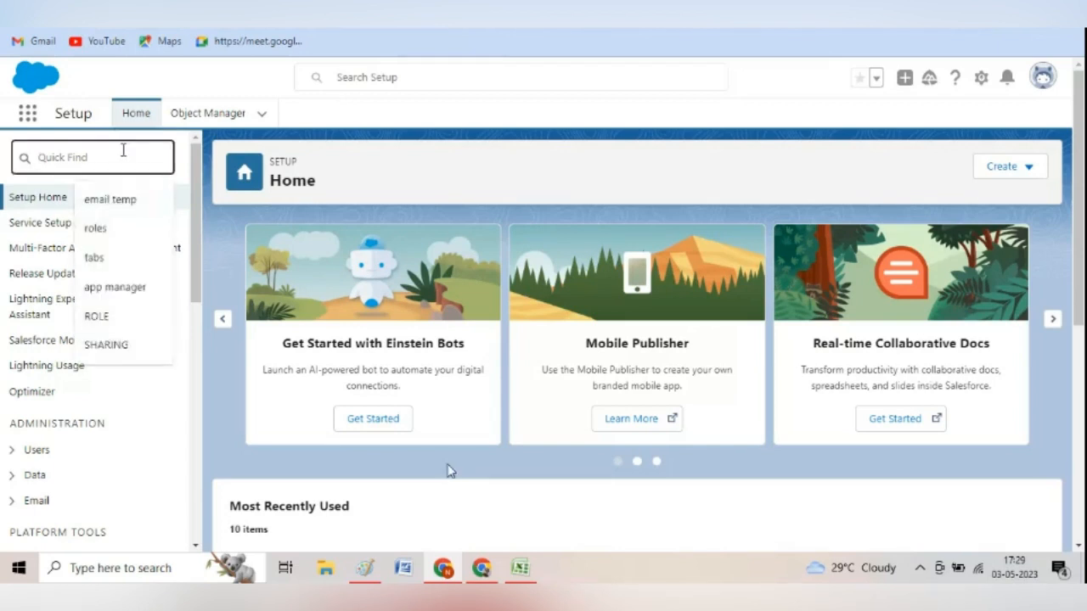
pyautogui.write('us')
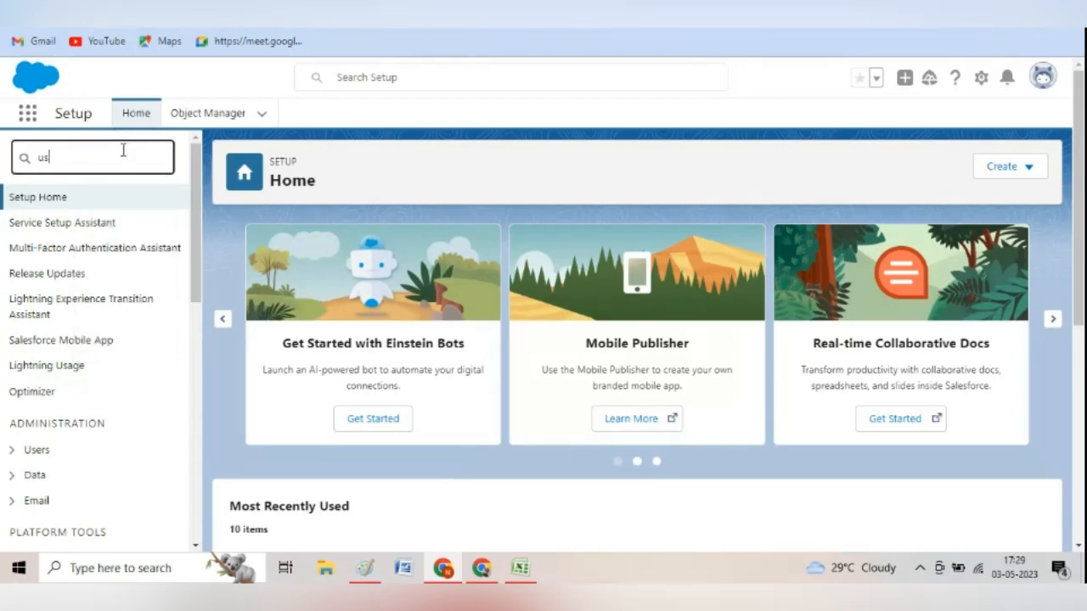
pyautogui.write('ers')
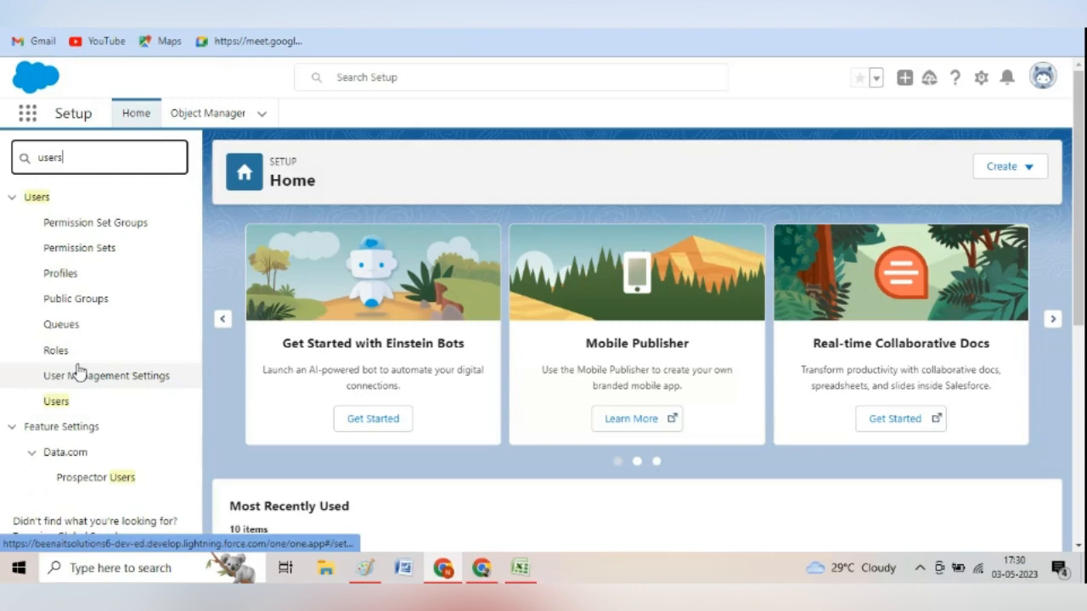
pyautogui.click(56, 402)
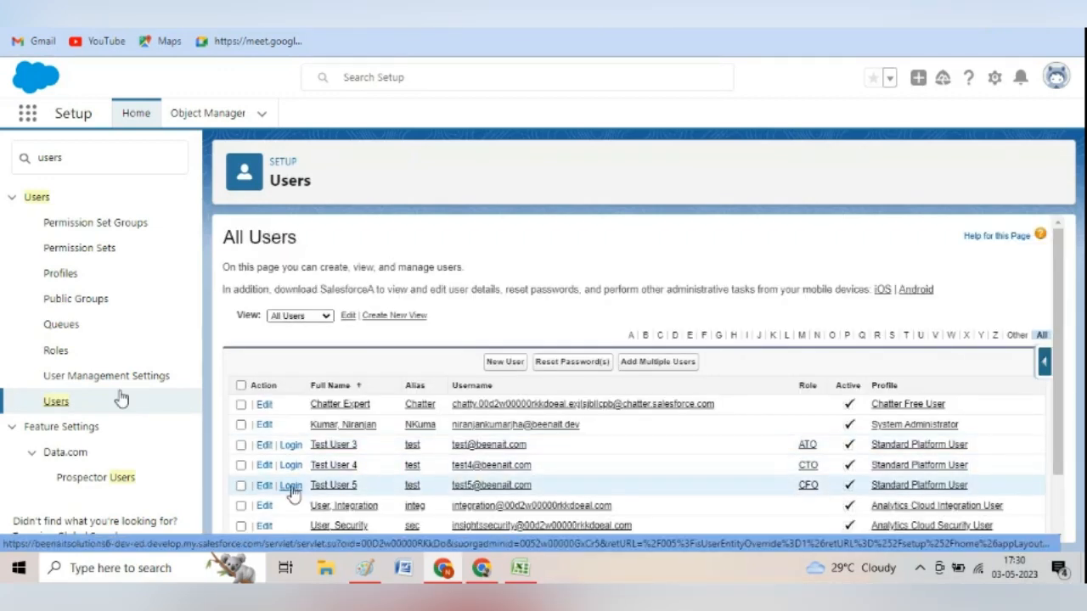
pyautogui.click(291, 486)
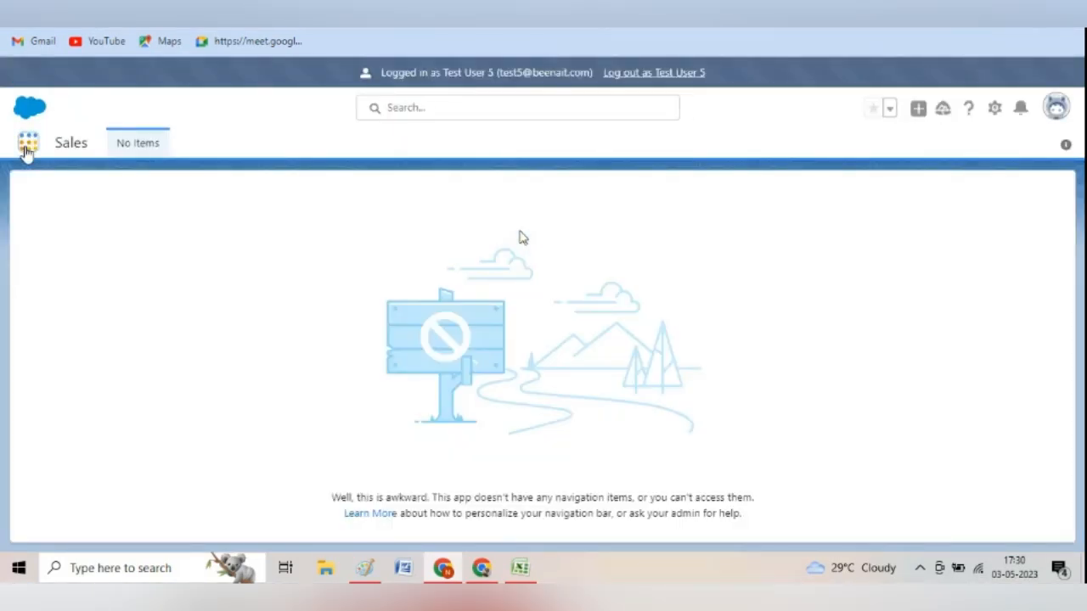
# Search the apps and items for acc, open Accounts and view the User 5 Account record.
pyautogui.click(28, 144)
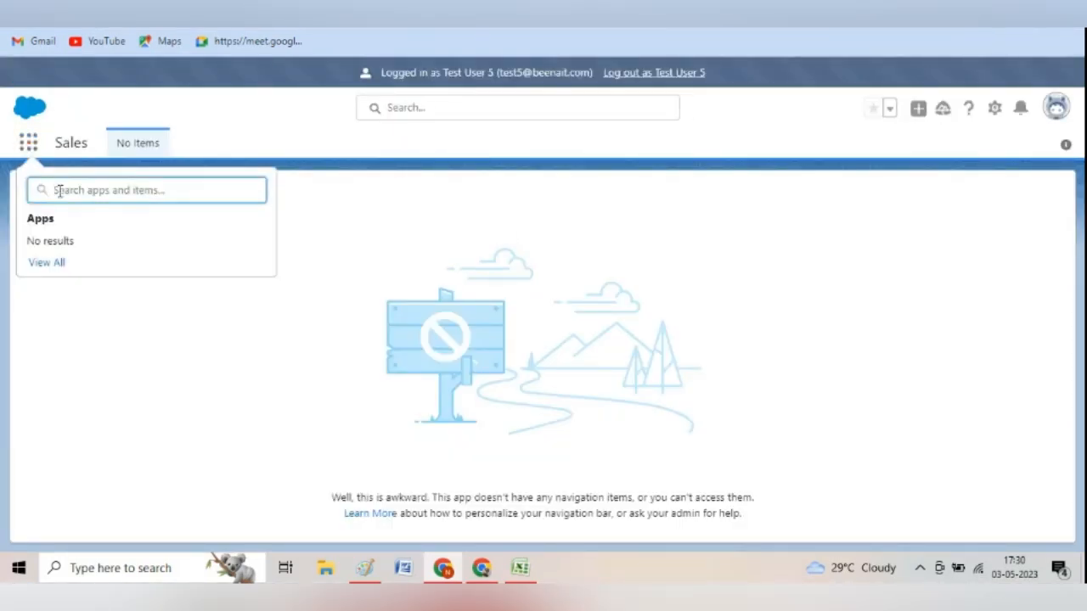
pyautogui.write('acc')
pyautogui.click(44, 292)
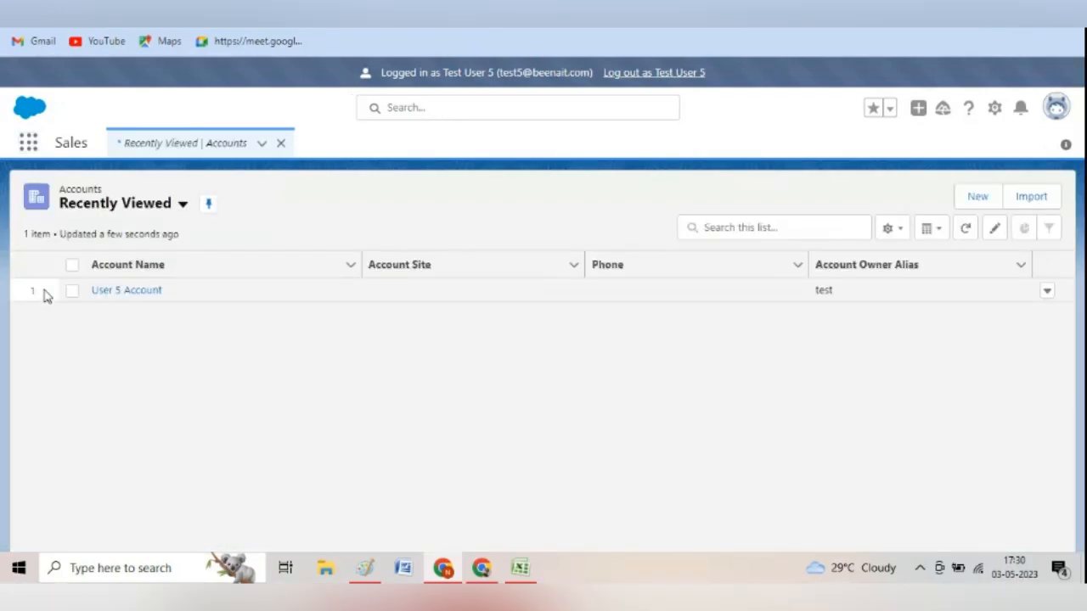
pyautogui.click(141, 291)
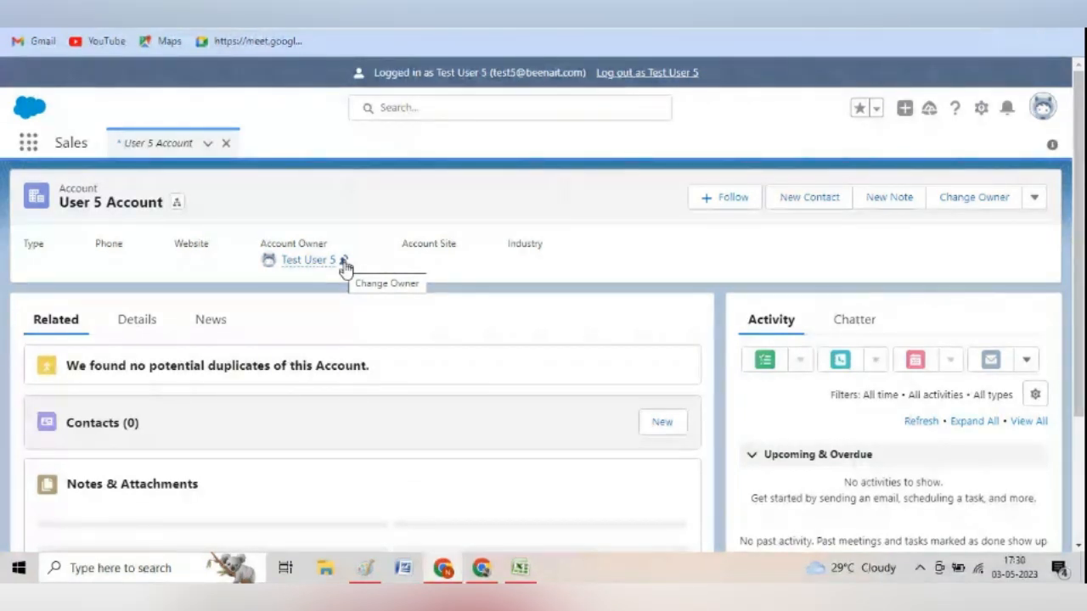
pyautogui.click(343, 262)
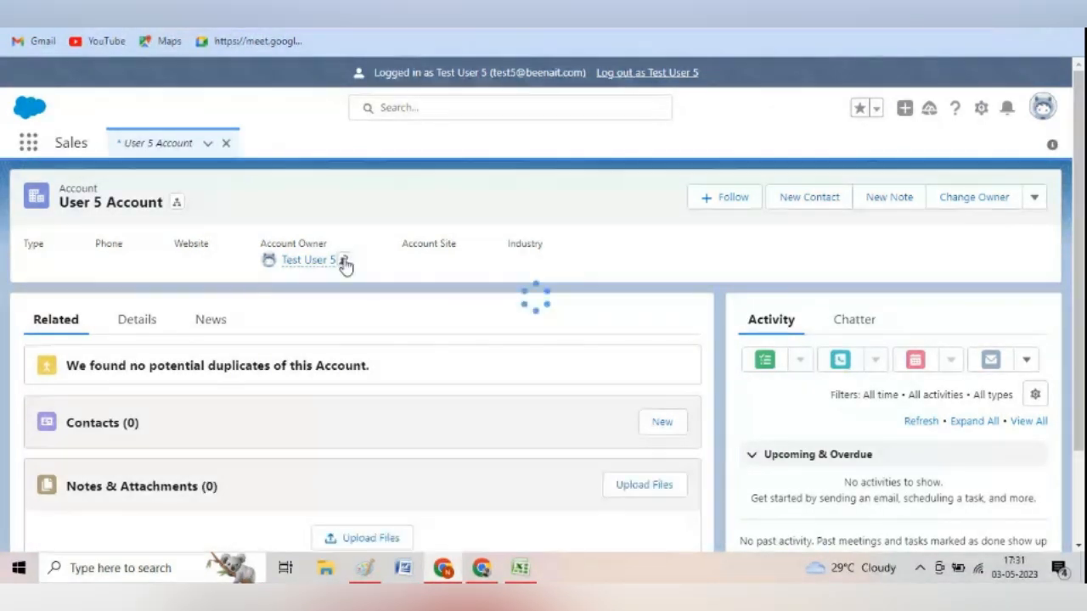
pyautogui.write('use')
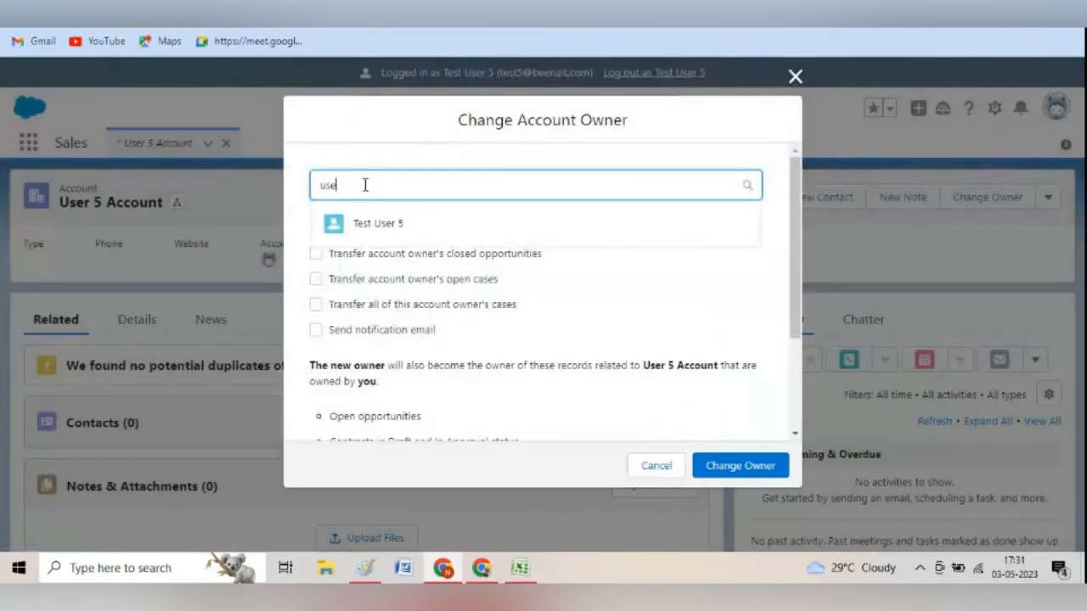
pyautogui.write('rs')
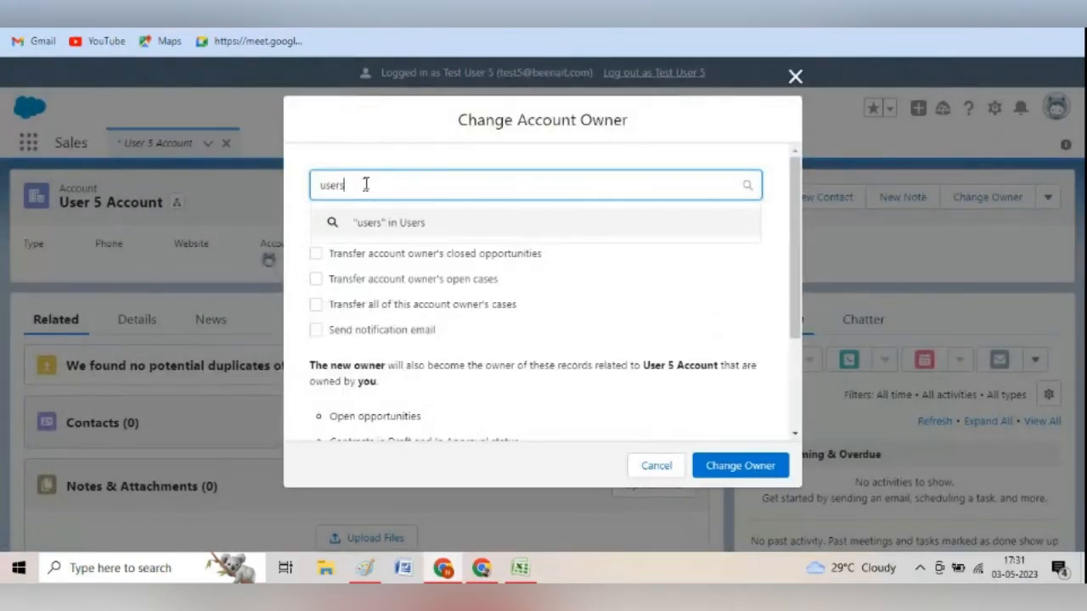
pyautogui.moveTo(796, 279); pyautogui.dragTo(793, 253)
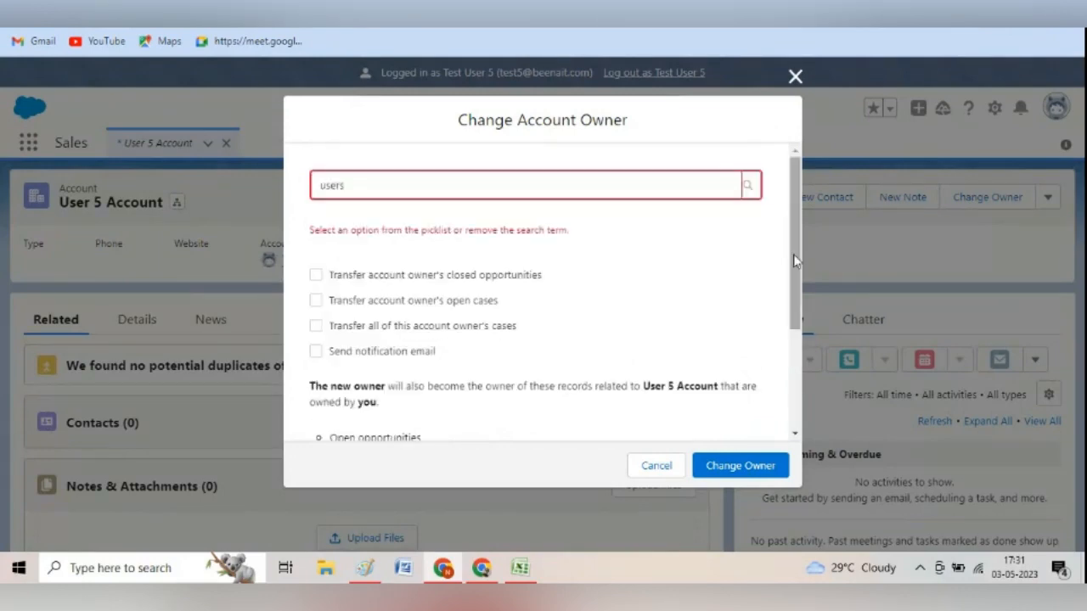
pyautogui.click(795, 76)
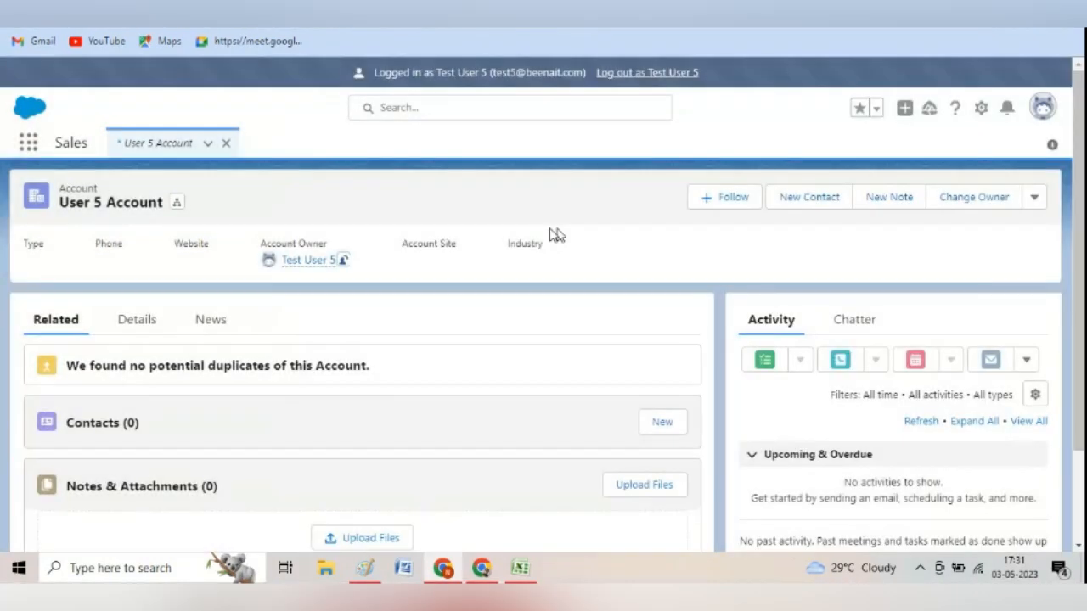
# Open the sharing dialog of User 5 Account, search for users and expand the list of users it is shared with.
pyautogui.click(1034, 200)
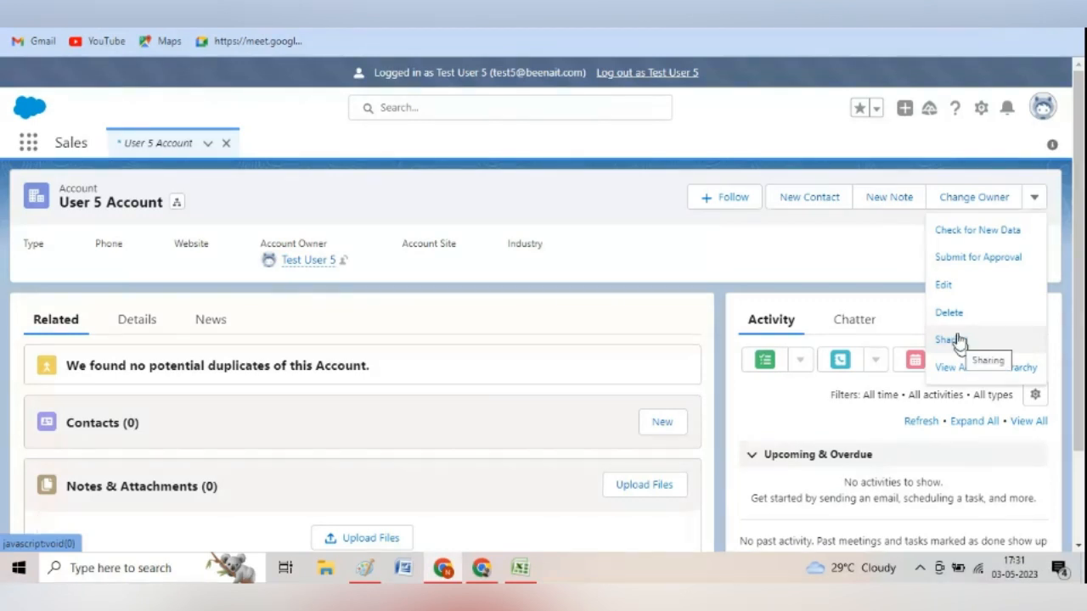
pyautogui.click(947, 340)
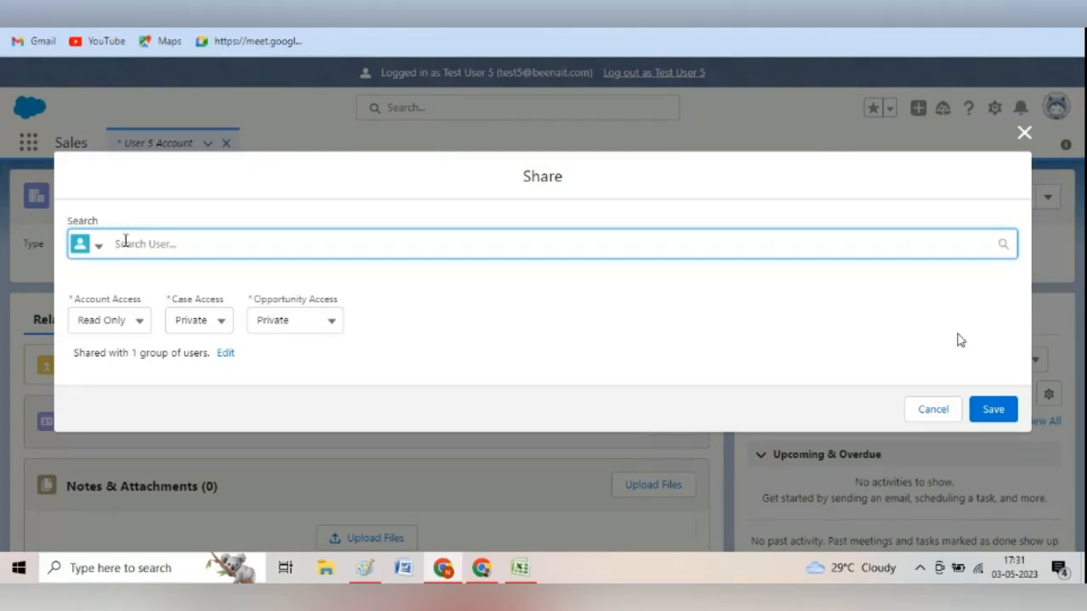
pyautogui.write('users')
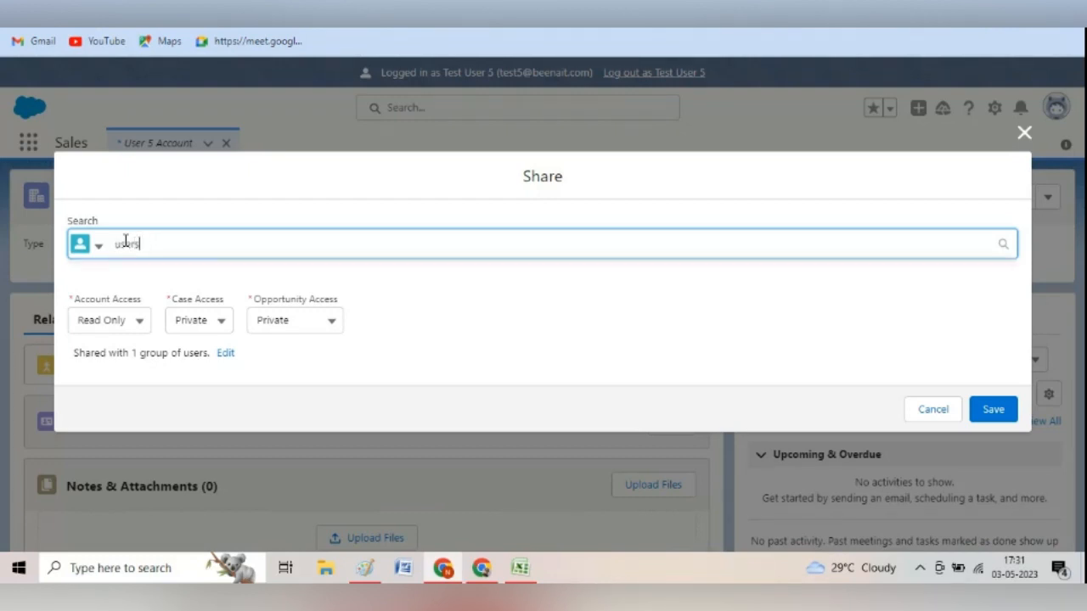
pyautogui.click(225, 352)
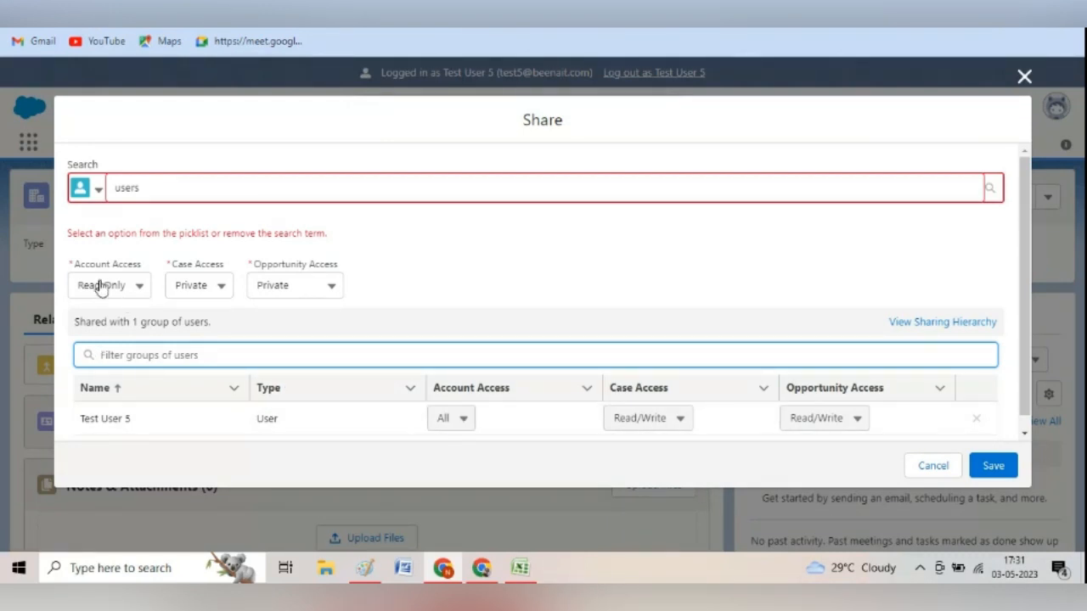
# Examine the available Account Access, Case Access and Opportunity Access options for sharing the record.
pyautogui.click(149, 292)
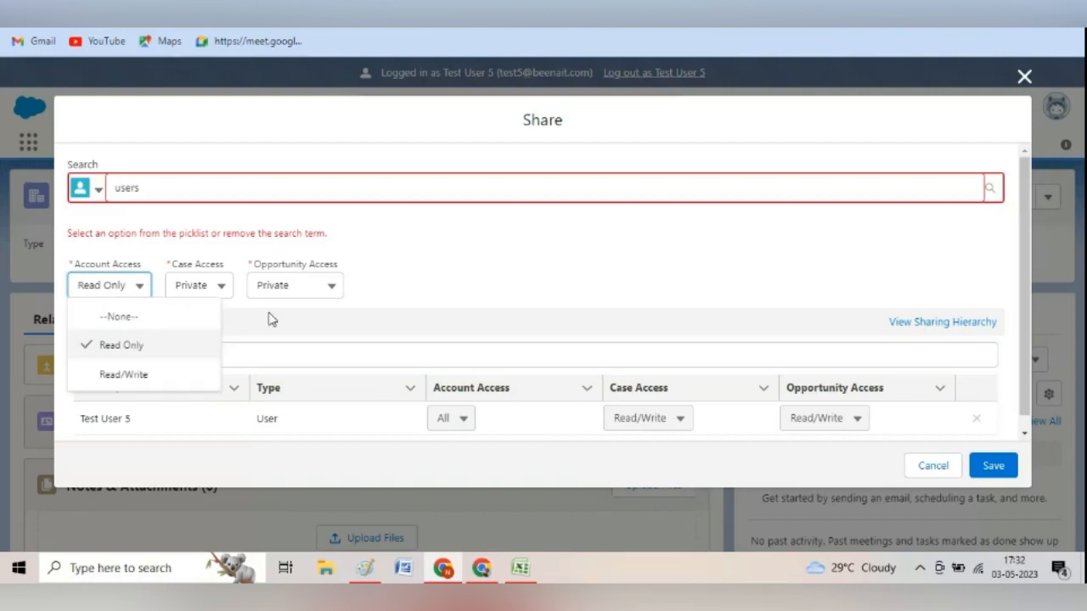
pyautogui.click(231, 293)
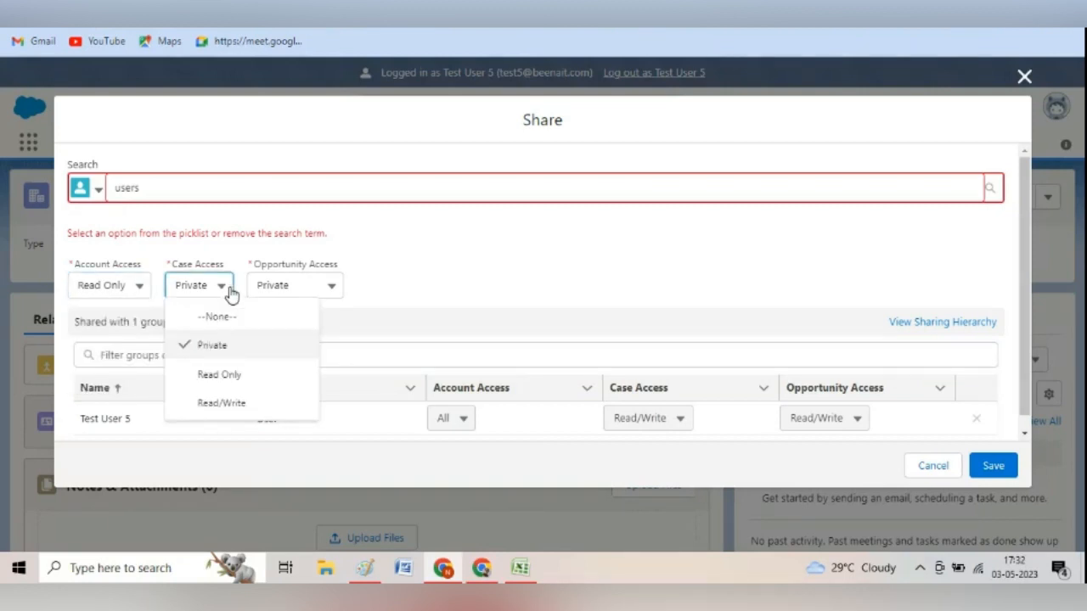
pyautogui.click(333, 293)
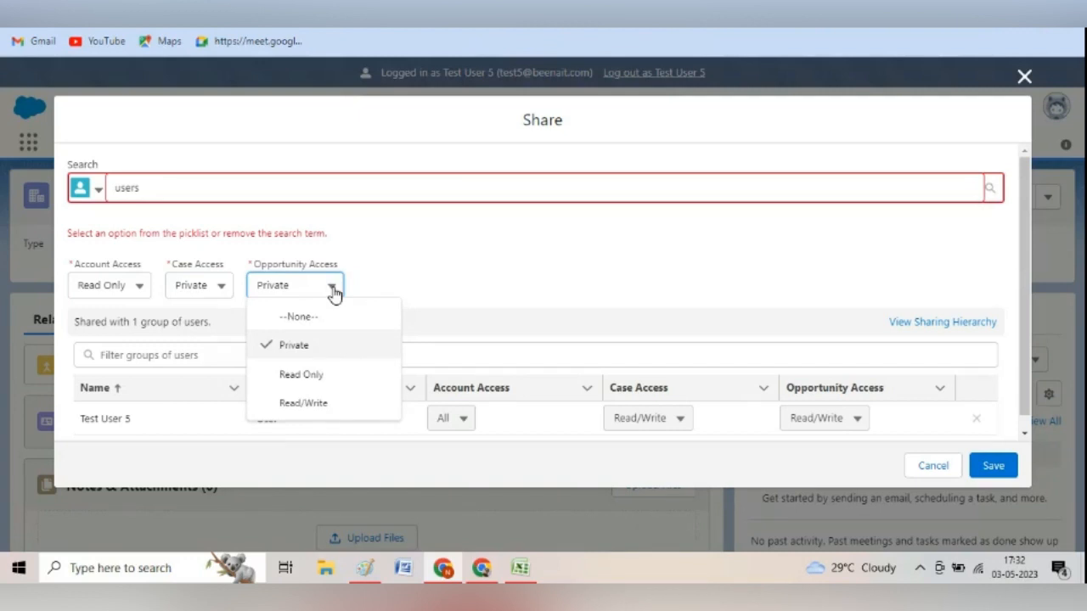
pyautogui.click(499, 266)
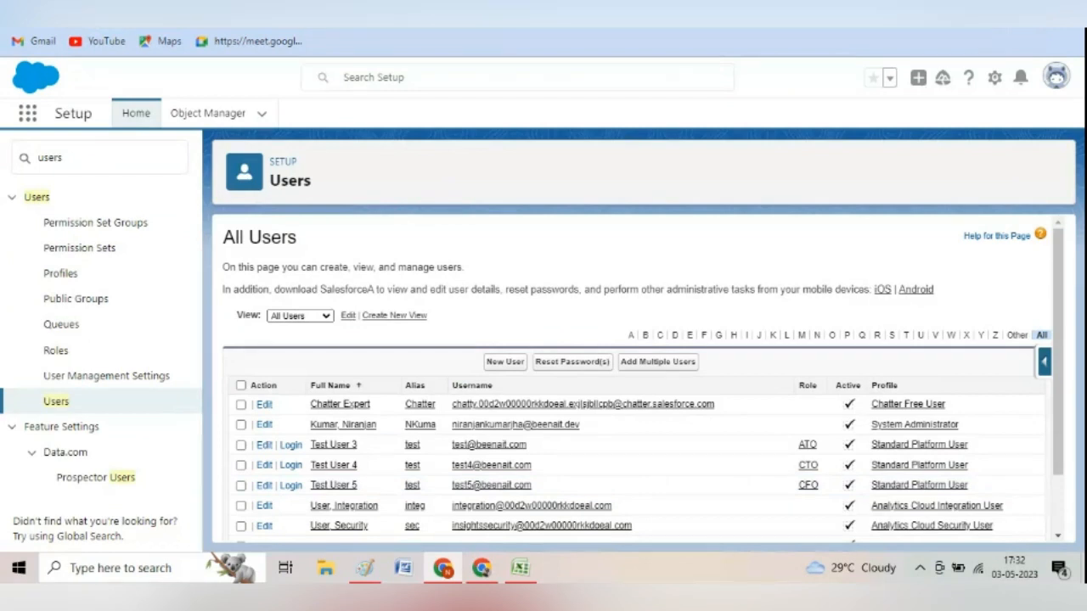
# Log out of Salesforce and log in again through login.salesforce.com with the prefilled credentials.
pyautogui.click(1056, 77)
pyautogui.click(902, 164)
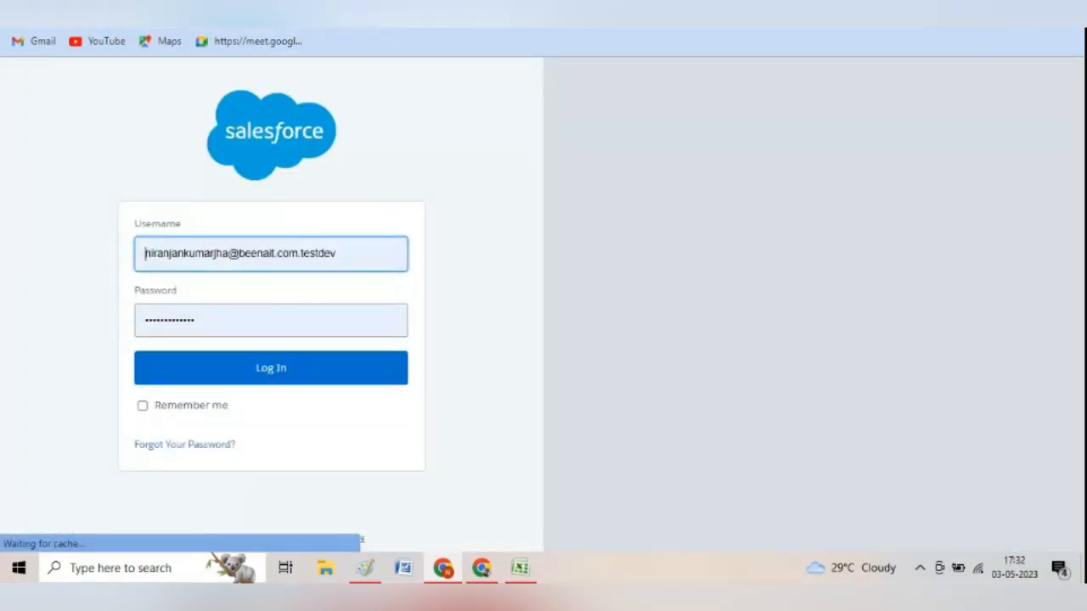
pyautogui.hotkey('ctrl', 'l')
pyautogui.write('logi')
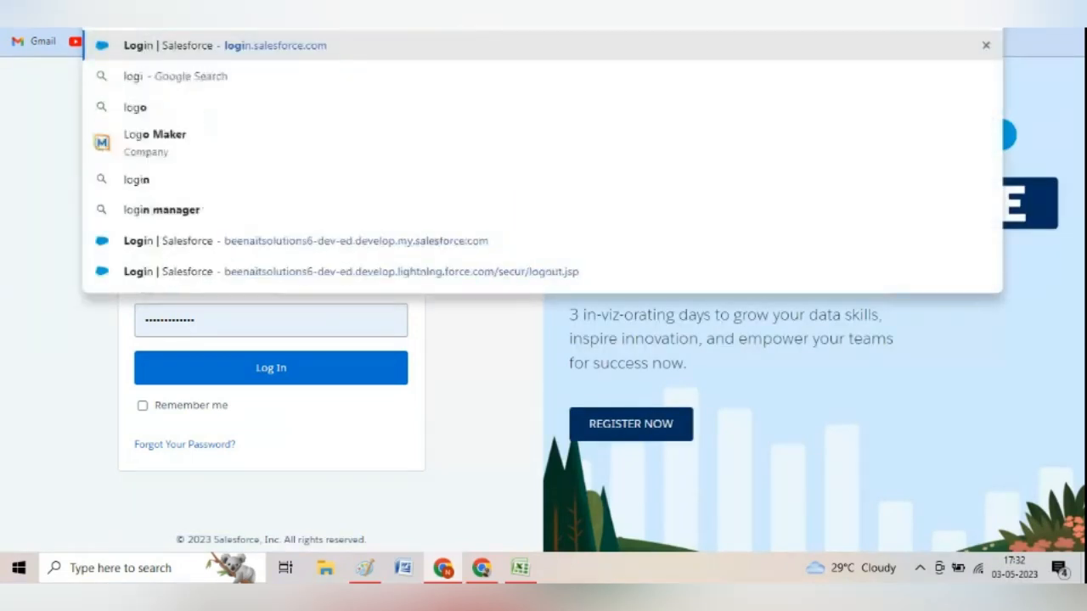
pyautogui.write('n')
pyautogui.click(229, 44)
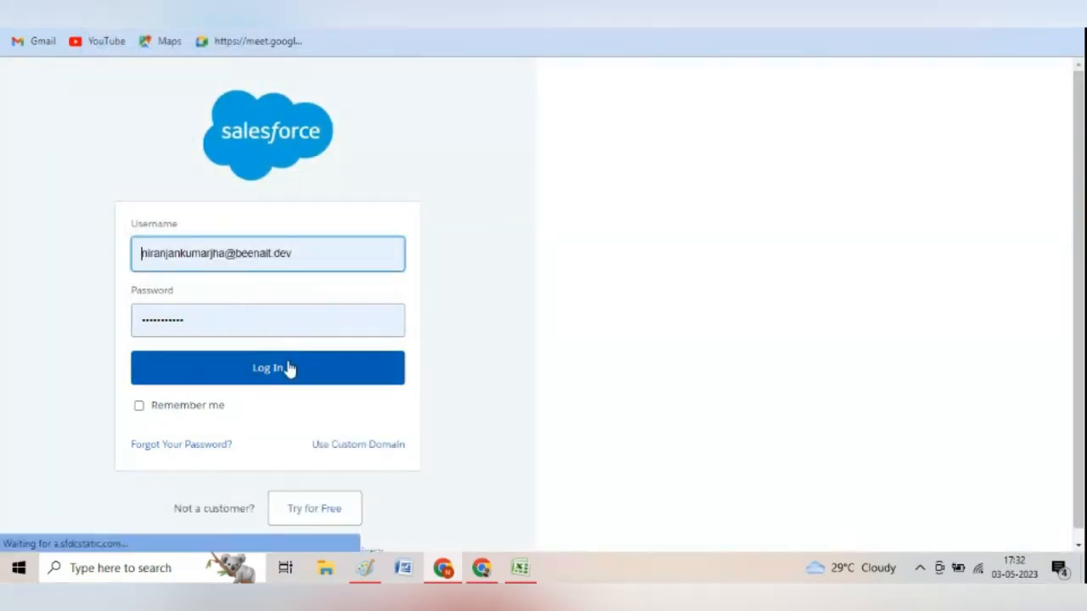
pyautogui.click(286, 369)
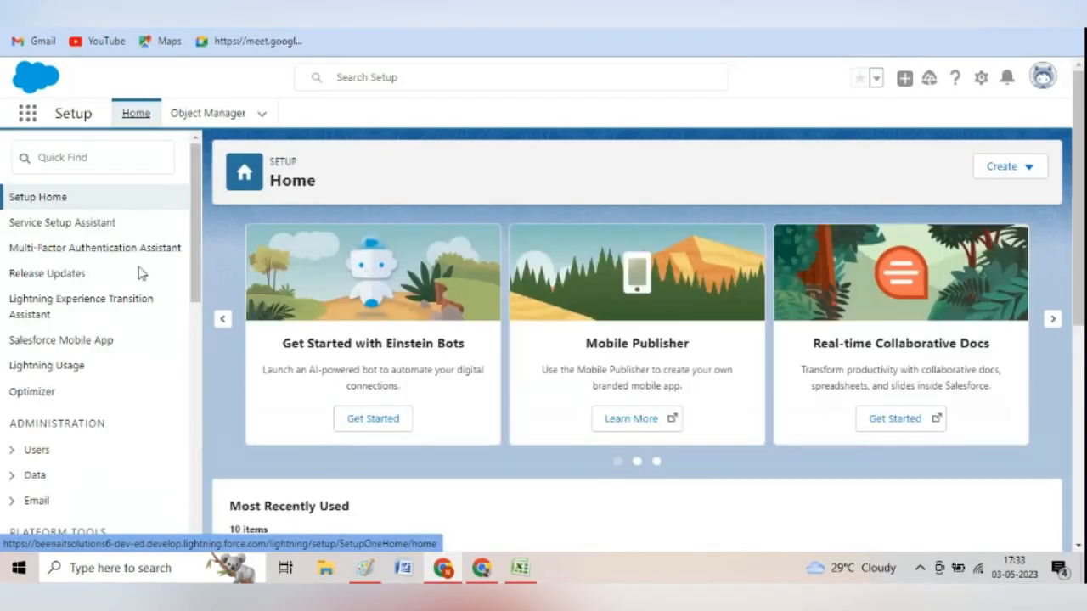
# Search Setup for sharing and open the Sharing Settings page.
pyautogui.click(104, 166)
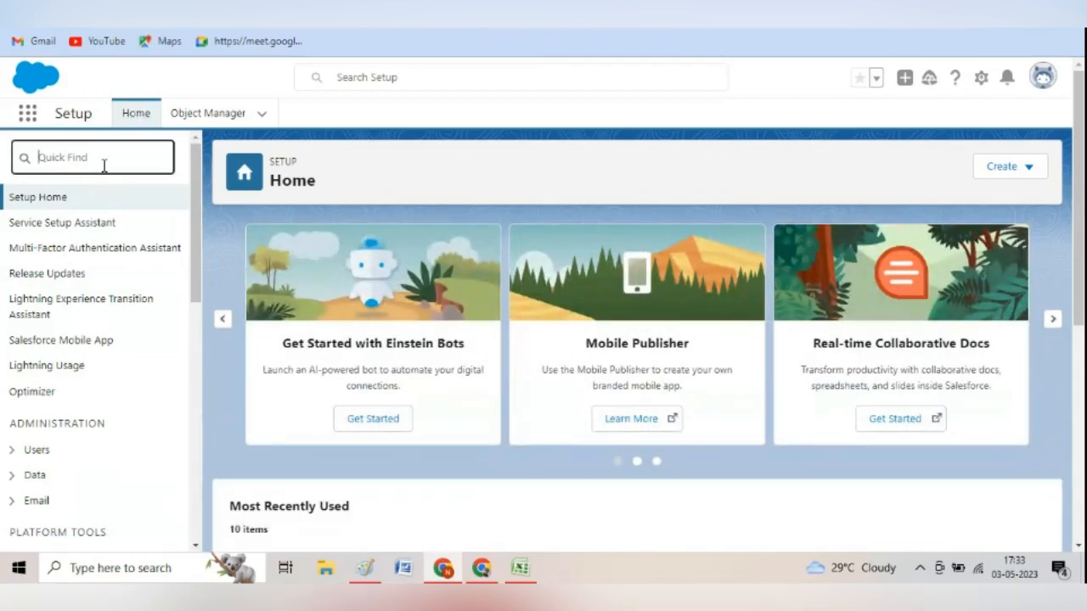
pyautogui.write('sharing')
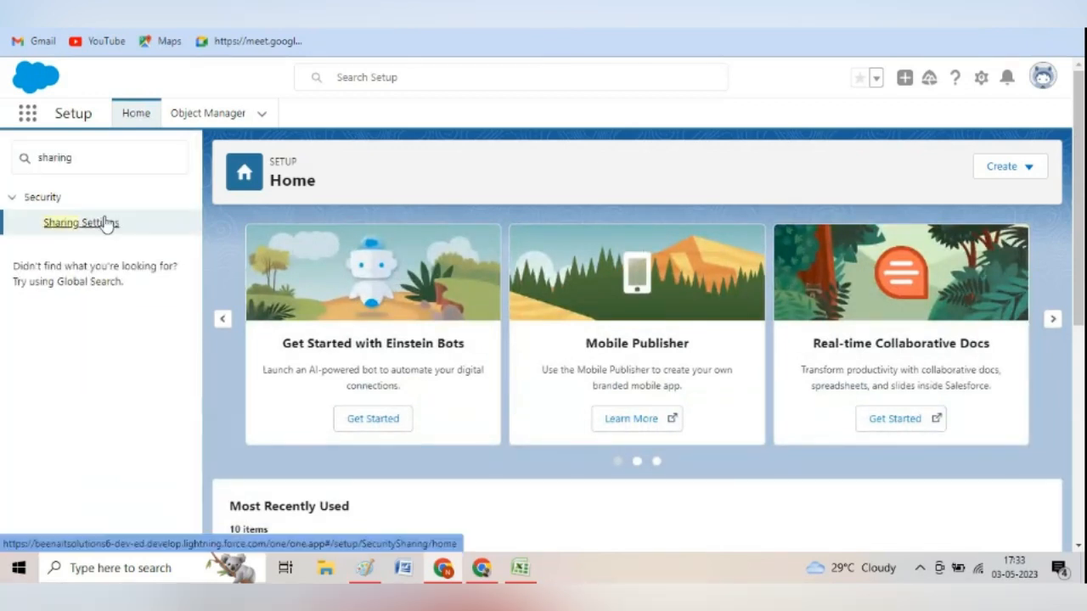
pyautogui.click(106, 222)
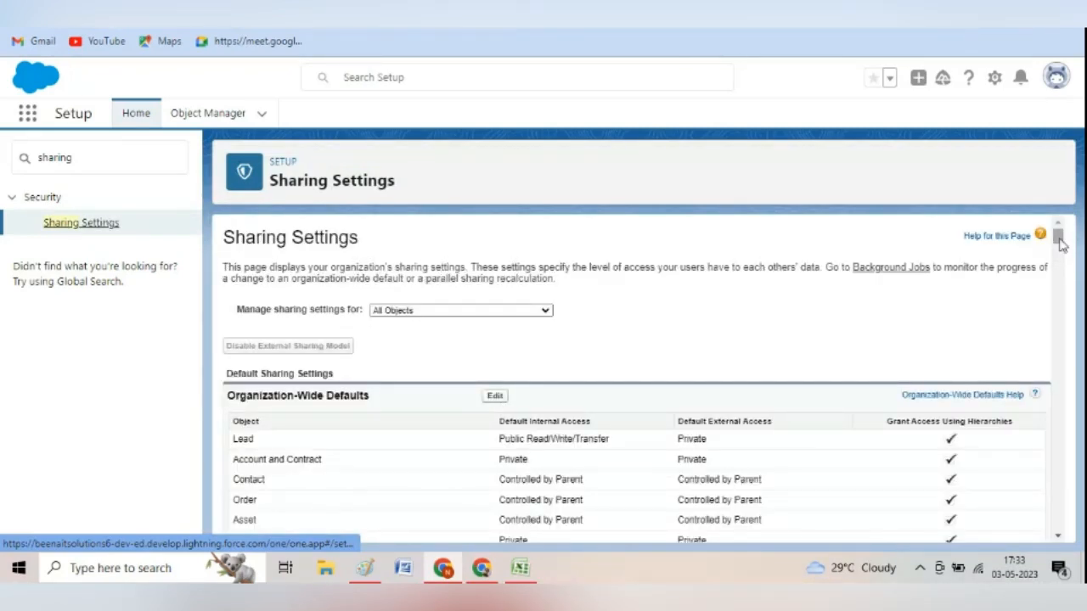
# Start a new Account sharing rule from Sharing Settings and examine the fields its form offers.
pyautogui.moveTo(1060, 243); pyautogui.dragTo(1076, 327)
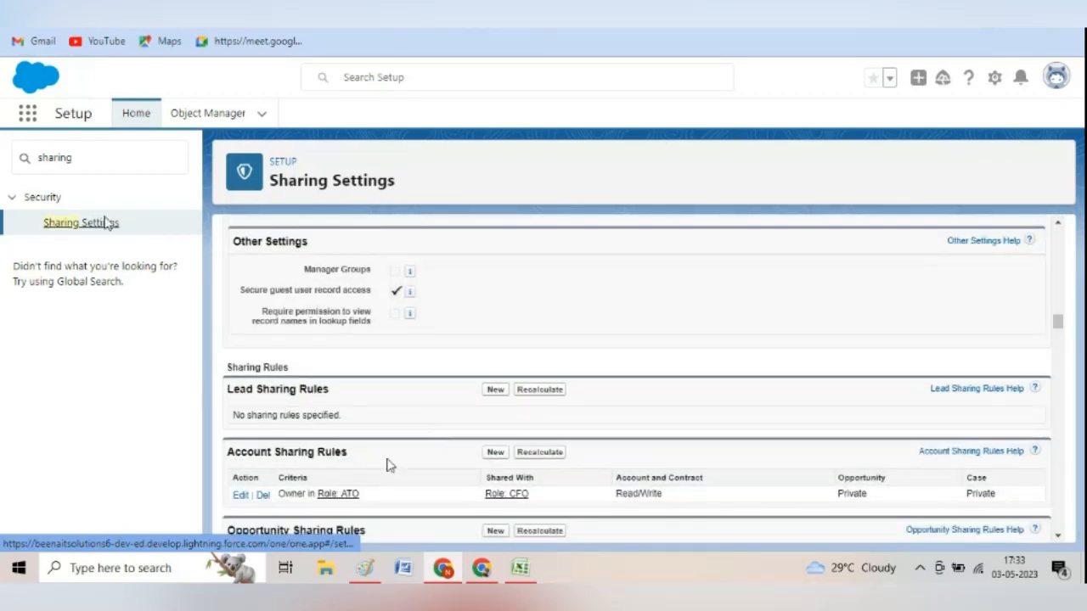
pyautogui.click(492, 455)
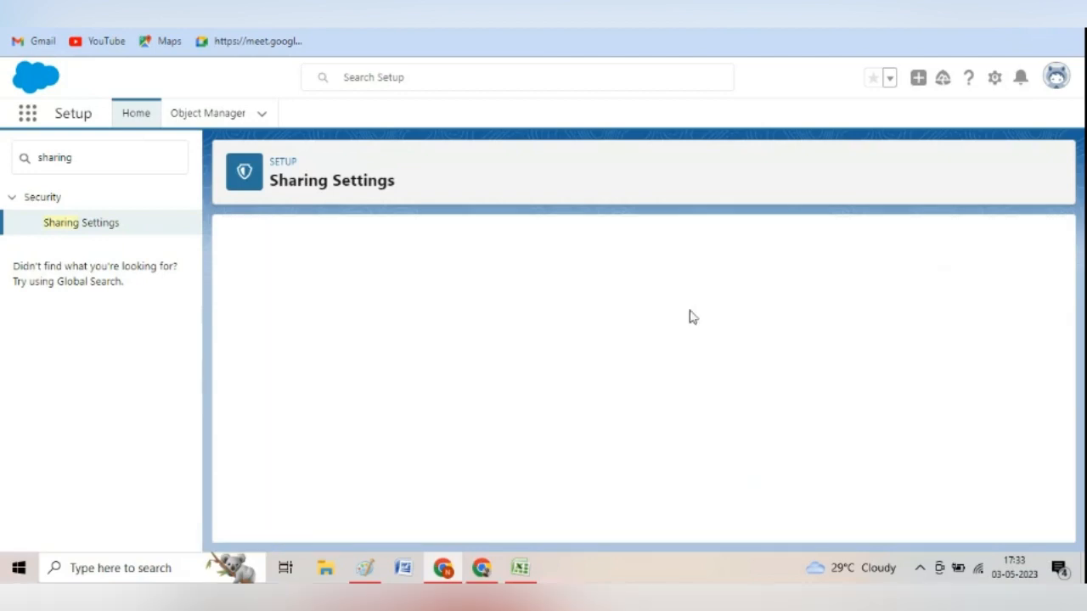
pyautogui.scroll(-2, 1052, 390)
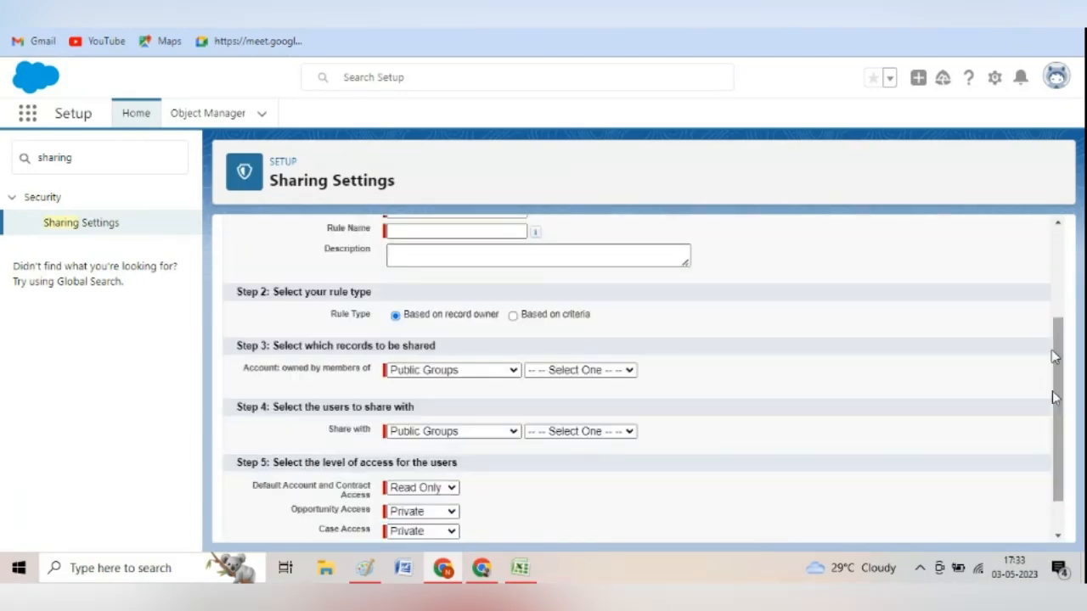
pyautogui.scroll(2, 1052, 356)
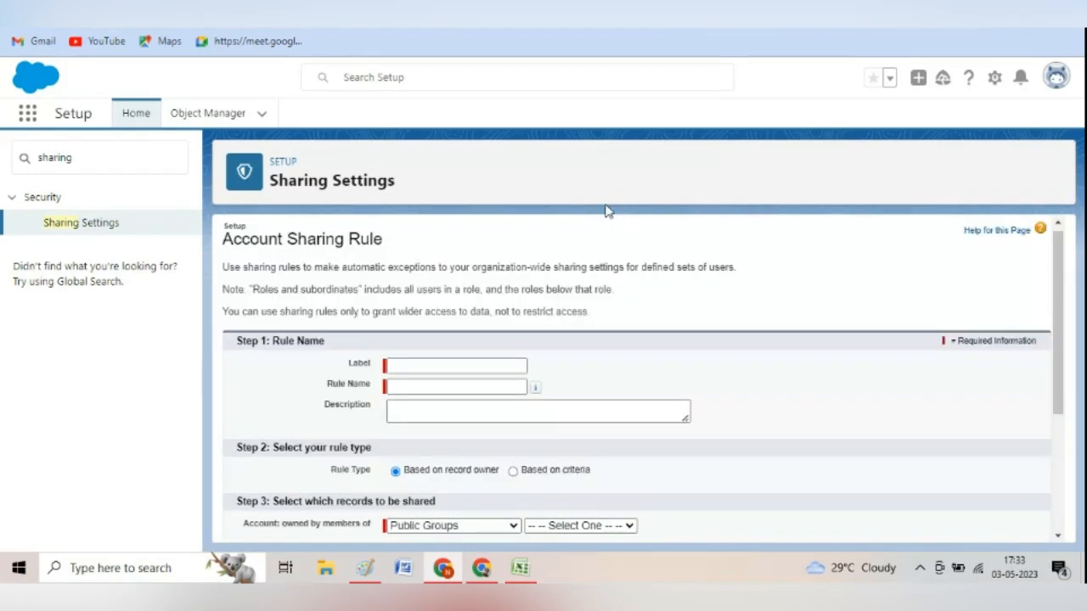
# Search Setup for roles, open the organization's role hierarchy and expand the roles under CEO.
pyautogui.click(82, 164)
pyautogui.press('BackSpace')
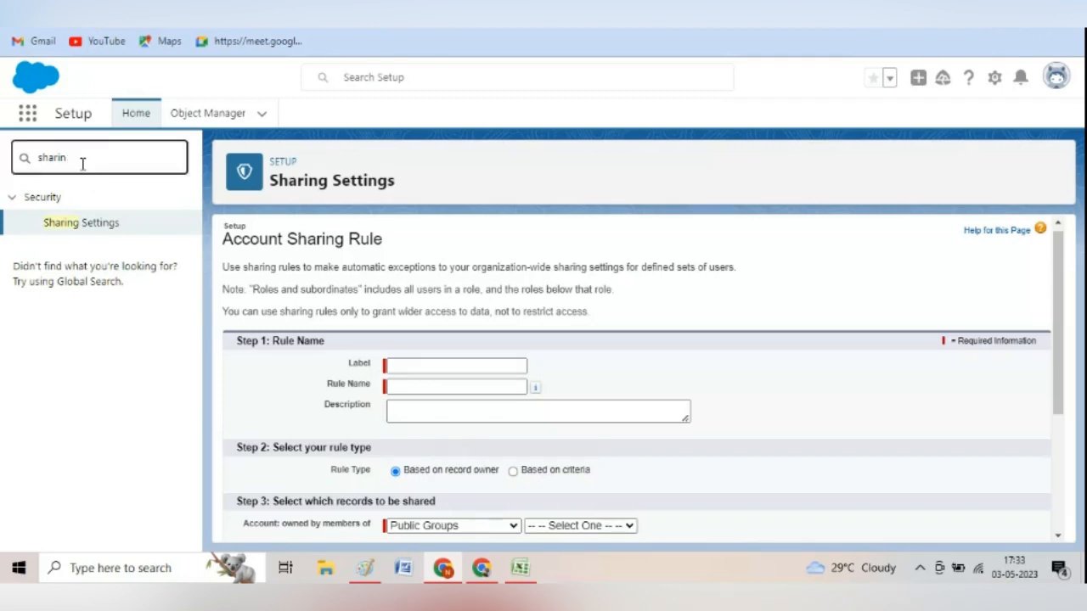
pyautogui.press('BackSpace')
pyautogui.press('BackSpace')
pyautogui.press('BackSpace')
pyautogui.press('BackSpace')
pyautogui.press('BackSpace')
pyautogui.press('BackSpace')
pyautogui.write('roles')
pyautogui.click(56, 224)
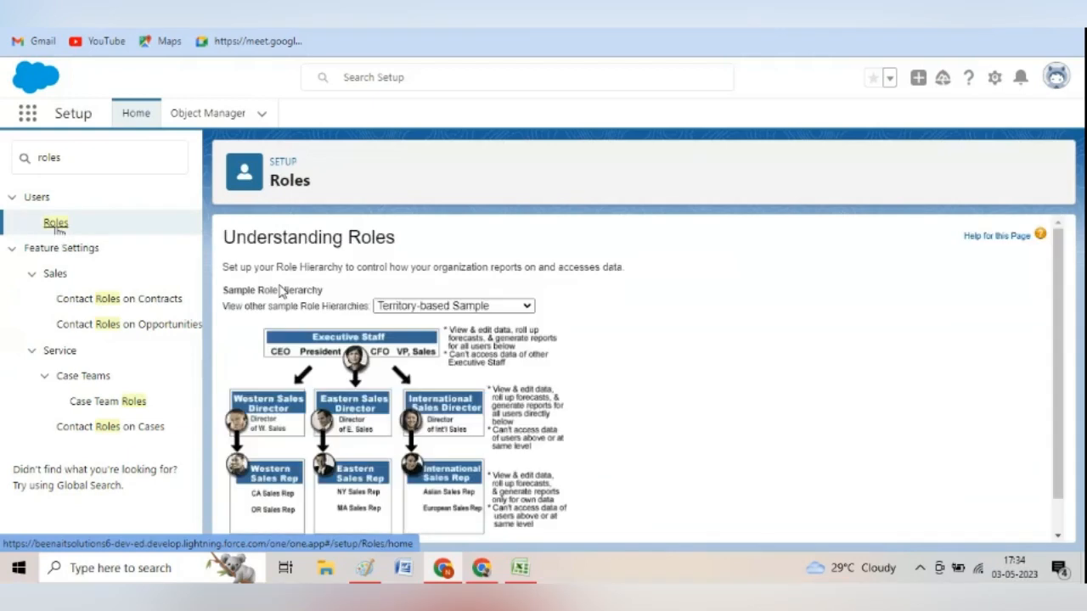
pyautogui.moveTo(1058, 348); pyautogui.dragTo(1059, 393)
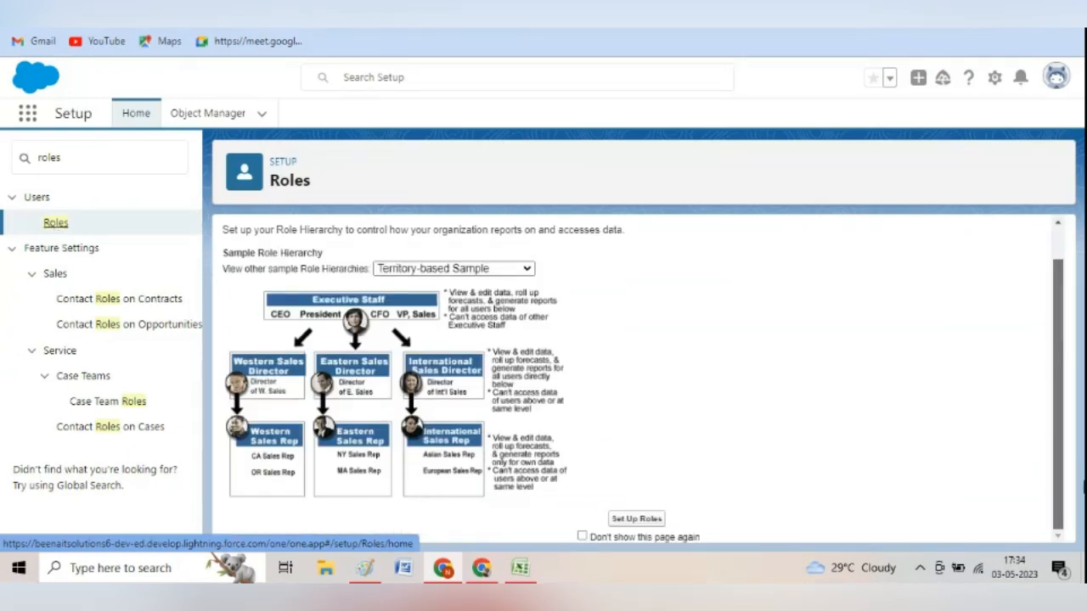
pyautogui.click(643, 518)
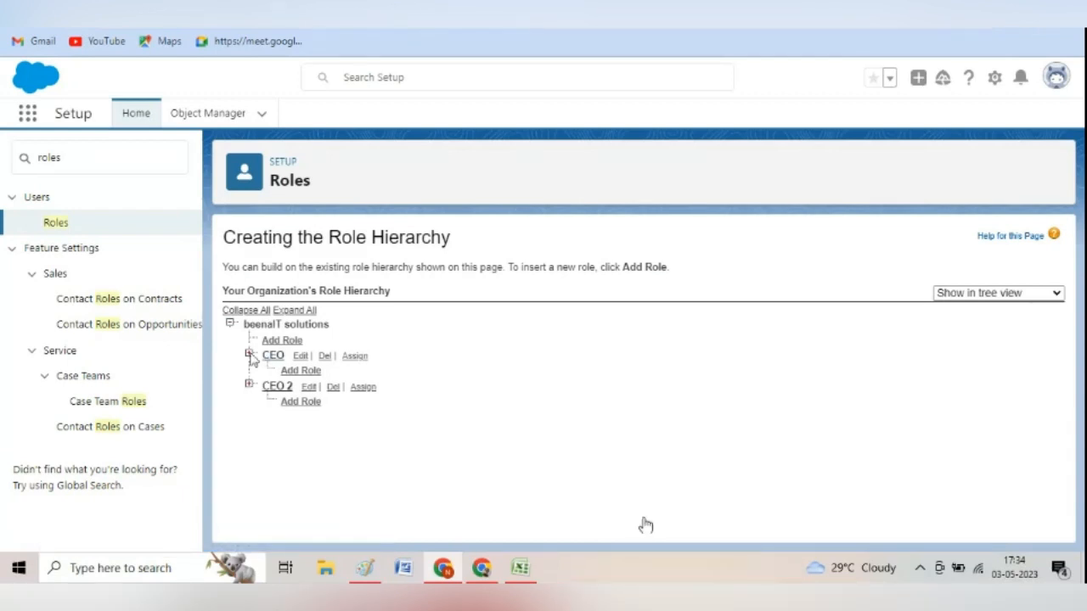
pyautogui.click(248, 354)
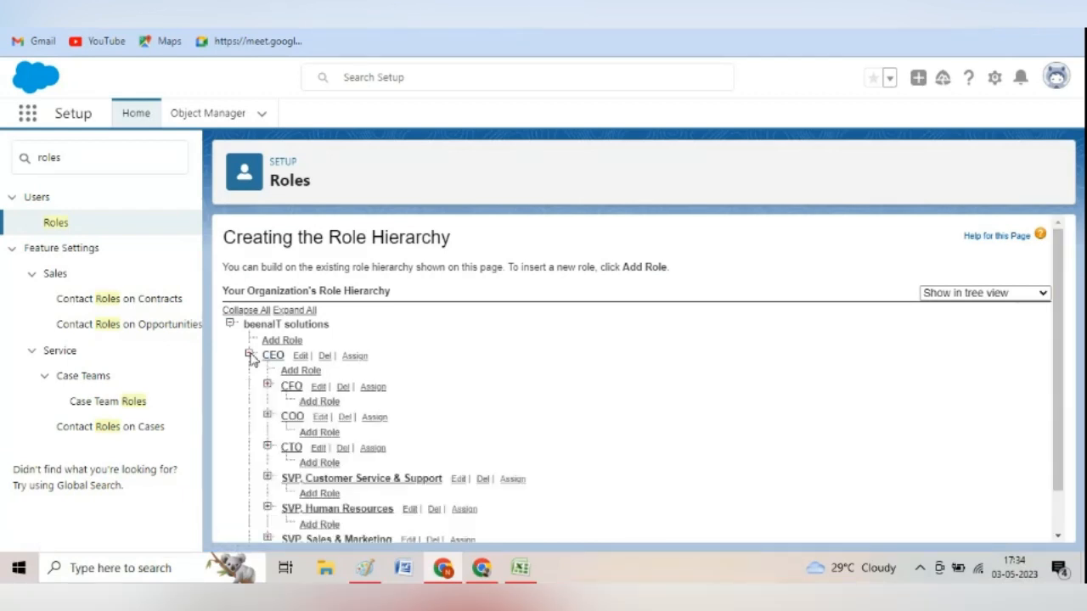
# Edit the CFO role so that it reports to CTO and save the role.
pyautogui.click(290, 388)
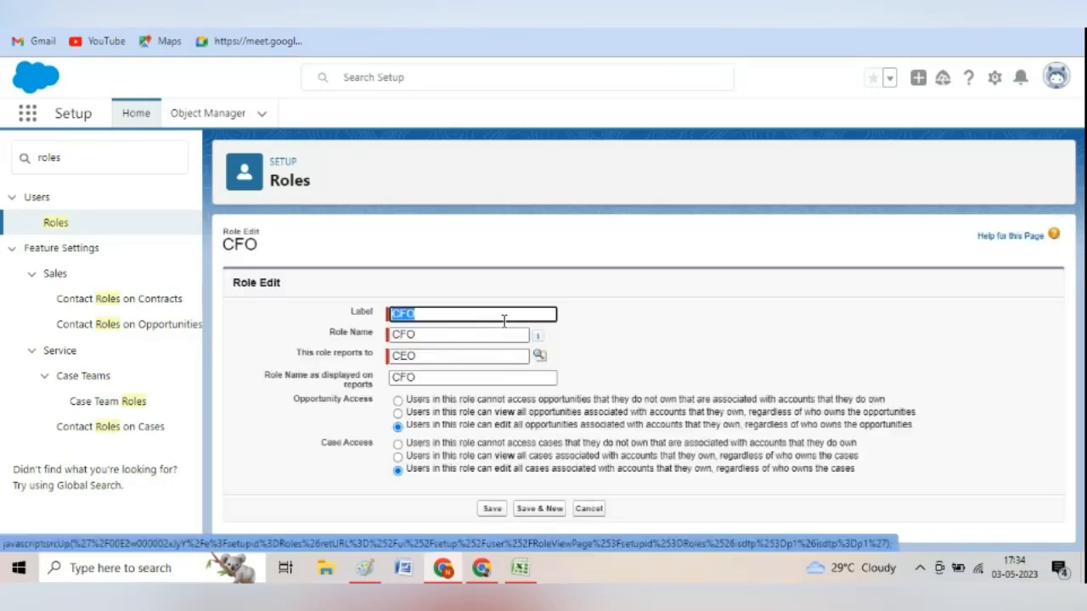
pyautogui.click(540, 355)
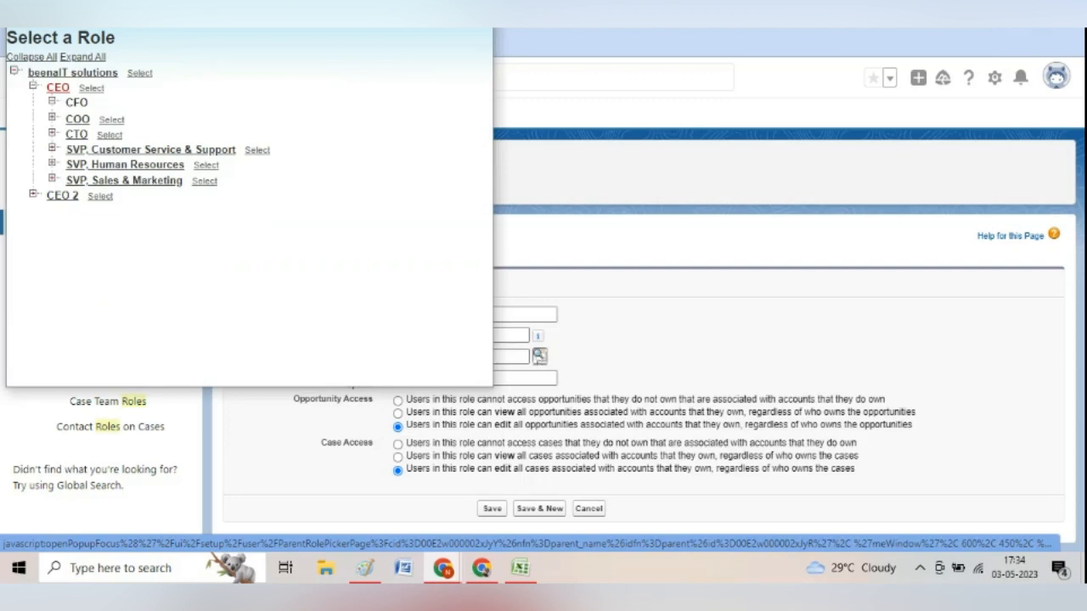
pyautogui.click(82, 136)
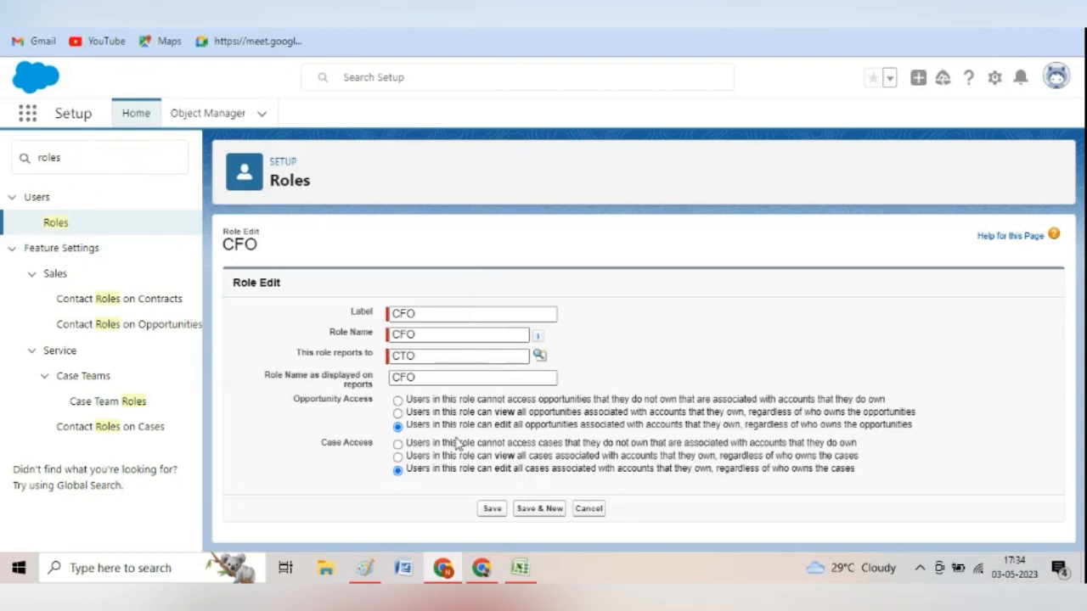
pyautogui.click(493, 509)
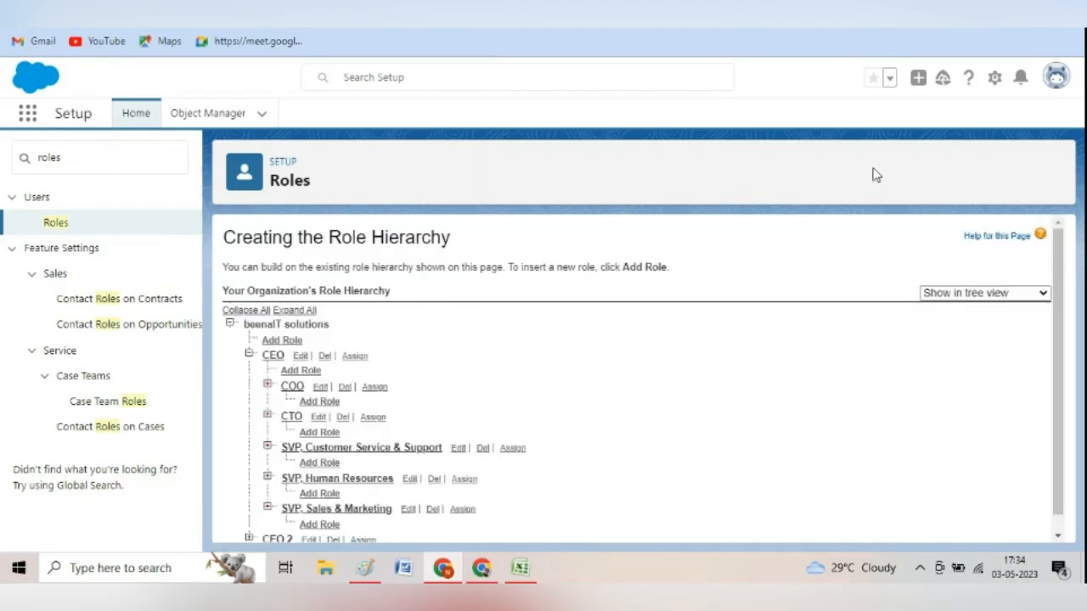
# Search Setup for users, open the All Users list and log in as Test User 5.
pyautogui.click(100, 157)
pyautogui.press('BackSpace')
pyautogui.press('BackSpace')
pyautogui.press('BackSpace')
pyautogui.press('BackSpace')
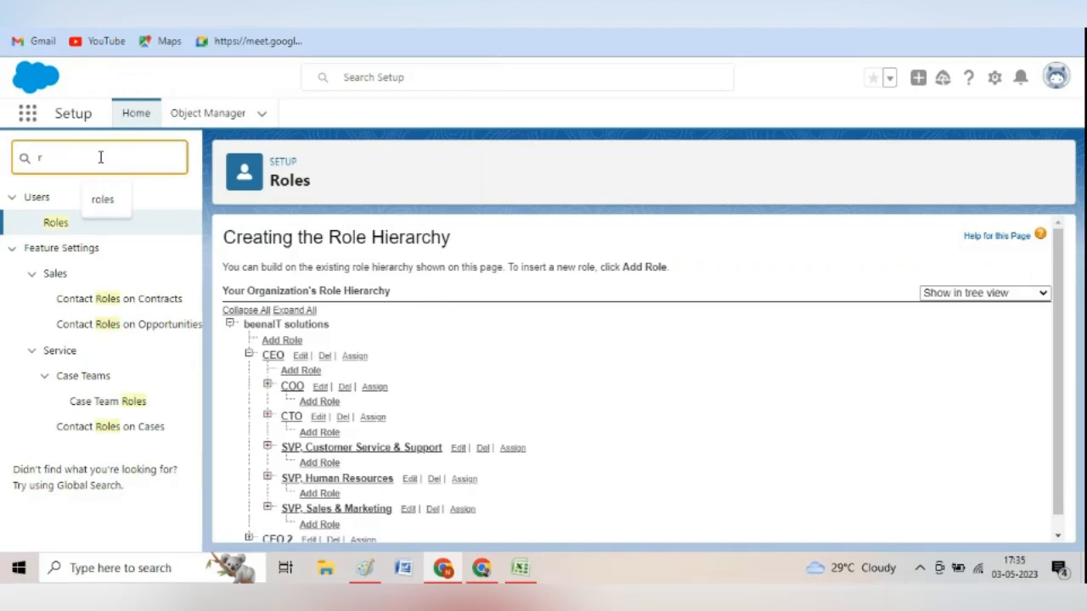
pyautogui.press('BackSpace')
pyautogui.write('users')
pyautogui.click(60, 406)
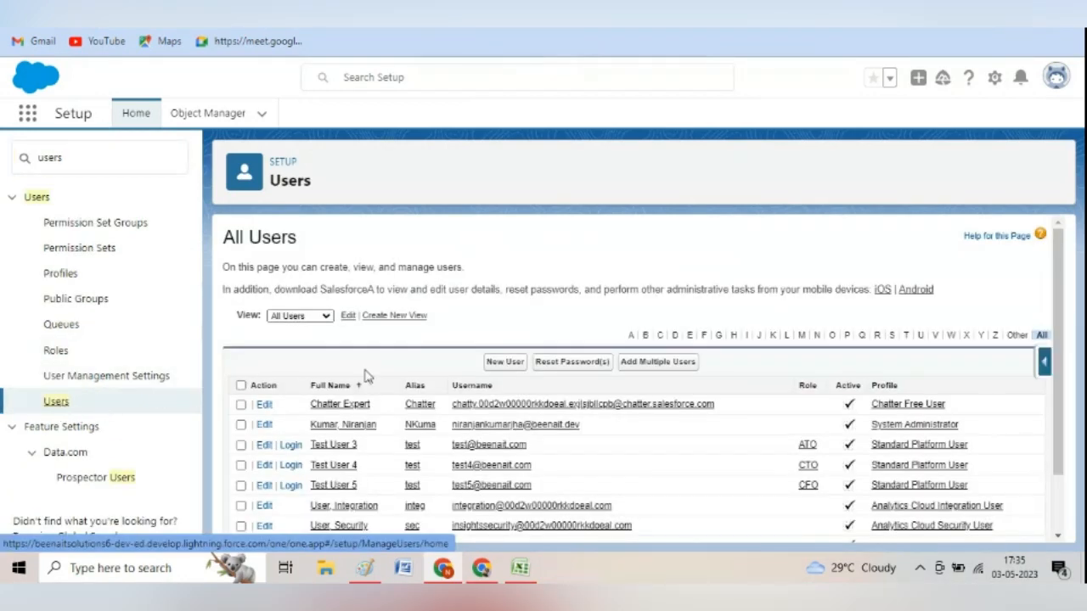
pyautogui.scroll(-1, 544, 382)
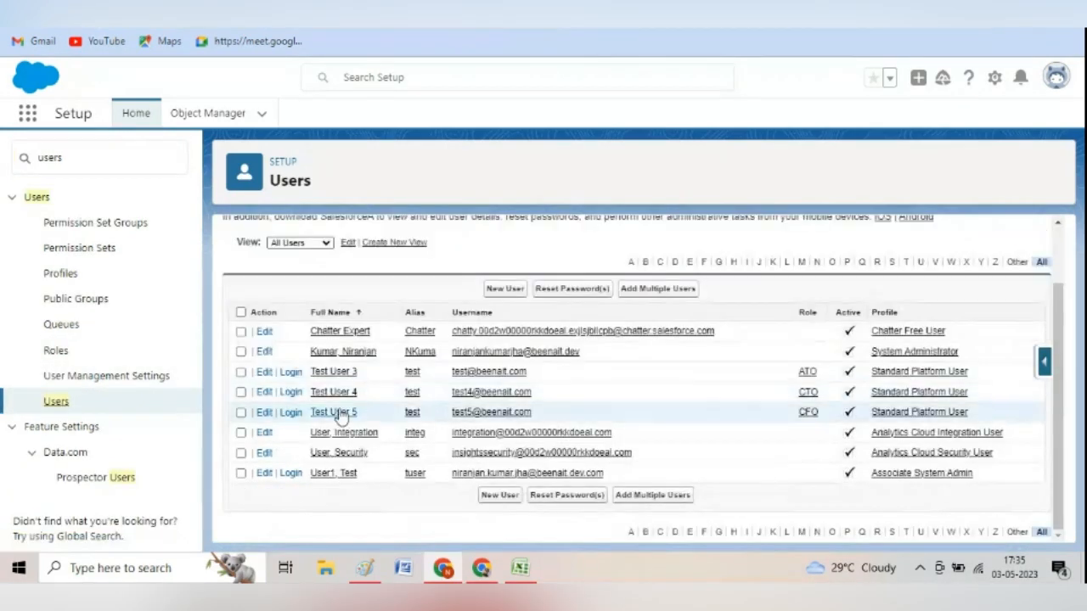
pyautogui.click(291, 419)
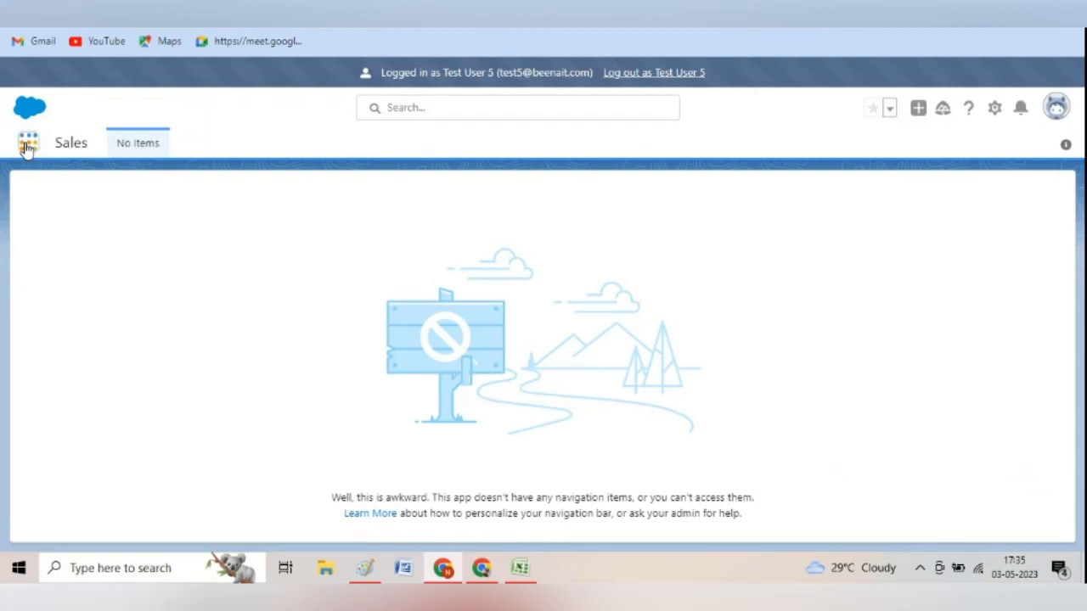
# Open Accounts as Test User 5 and switch to the All Accounts list view.
pyautogui.click(28, 142)
pyautogui.write('acc')
pyautogui.click(49, 292)
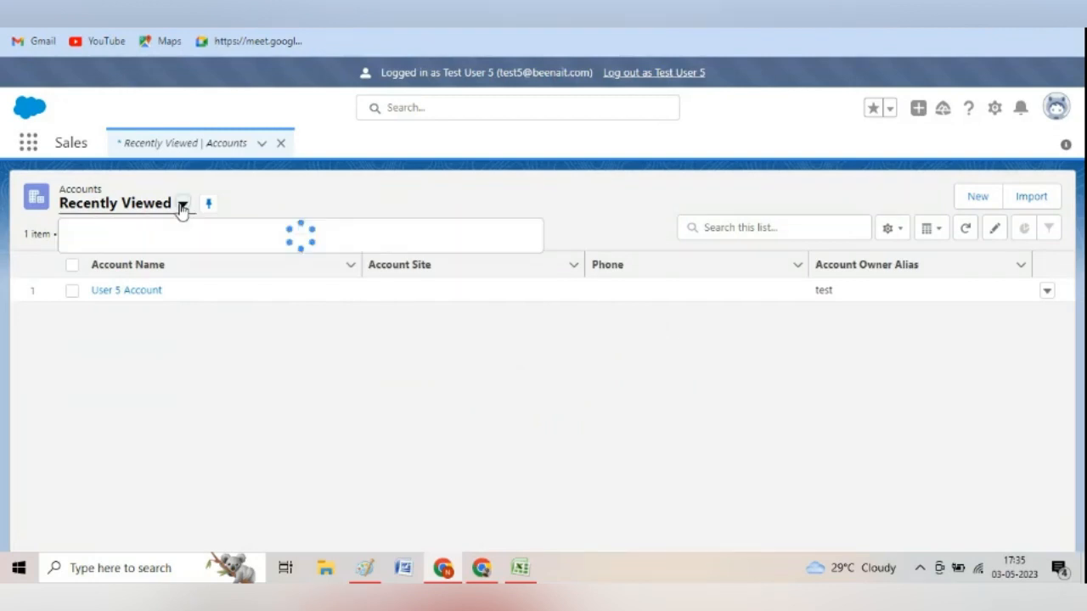
pyautogui.click(182, 206)
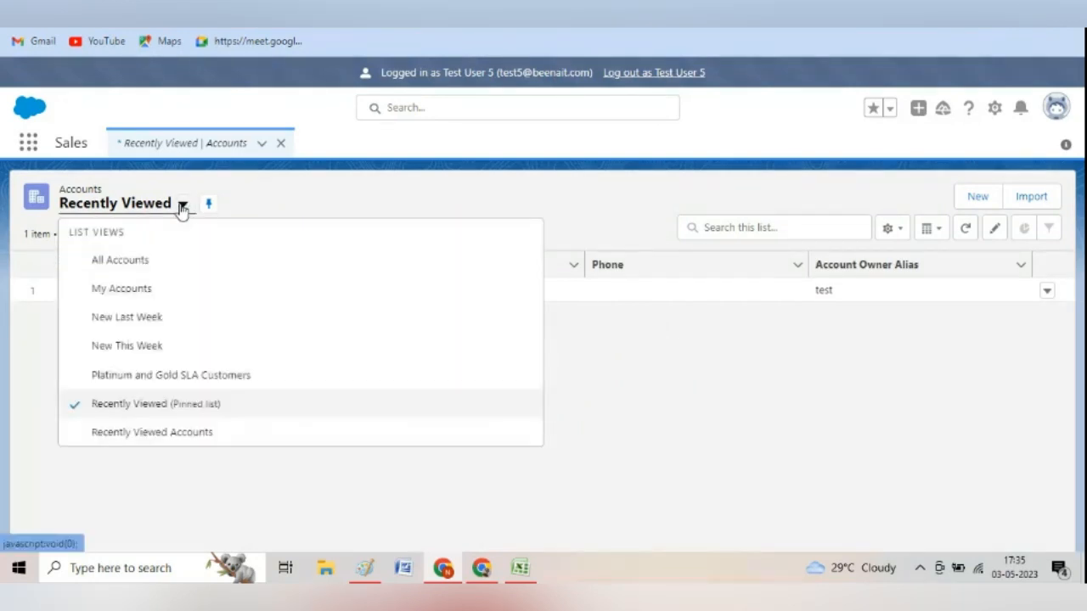
pyautogui.click(134, 261)
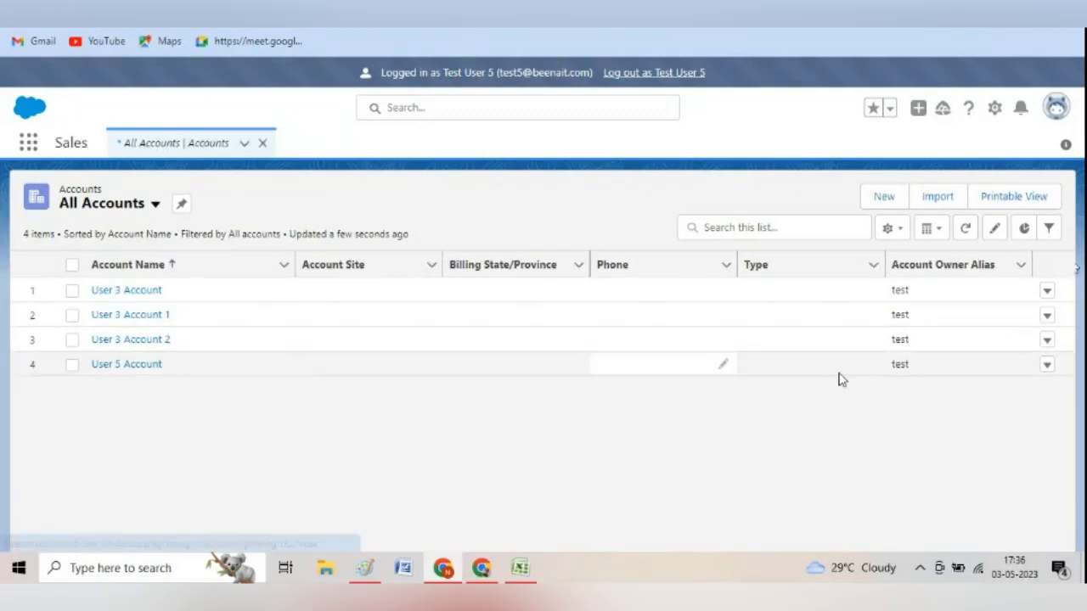
# Start an owner change for User 5 Account and choose Test User 4 as the new owner.
pyautogui.click(1047, 366)
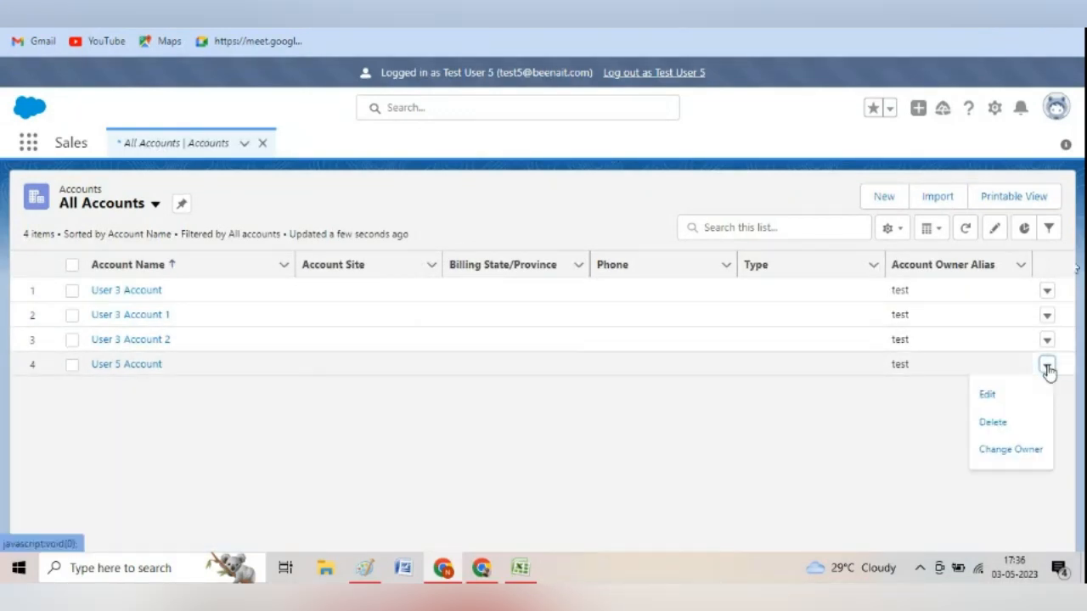
pyautogui.click(1018, 449)
pyautogui.click(477, 184)
pyautogui.write('user')
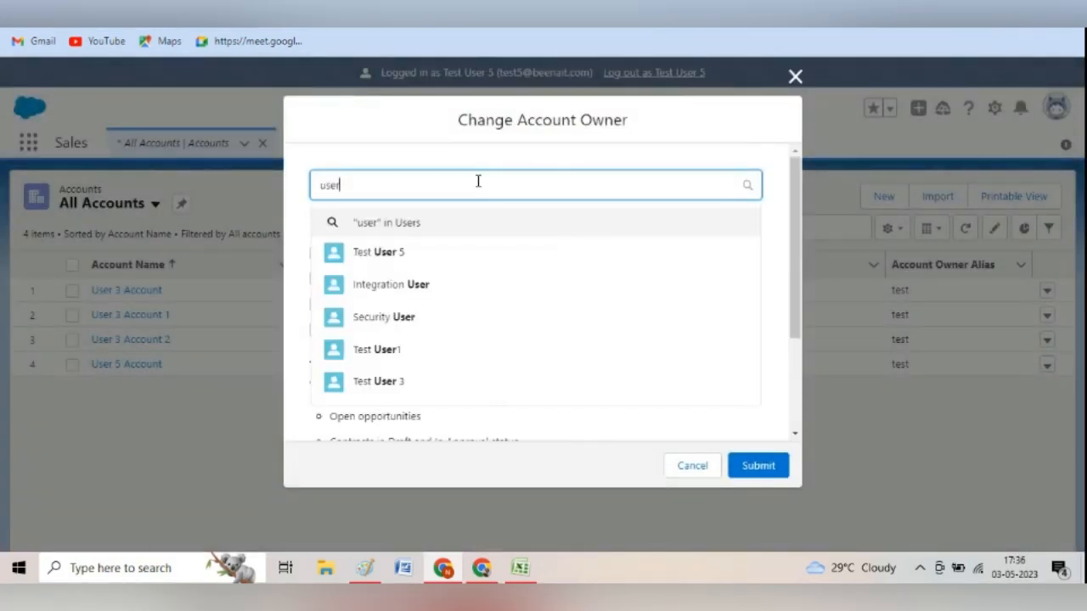
pyautogui.write(' 4')
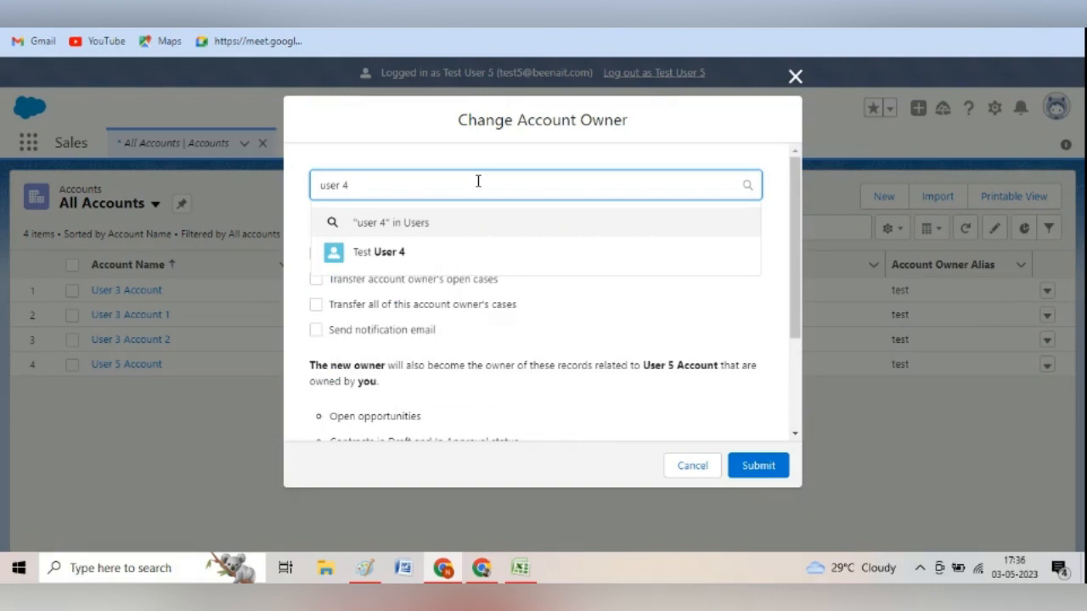
pyautogui.click(394, 254)
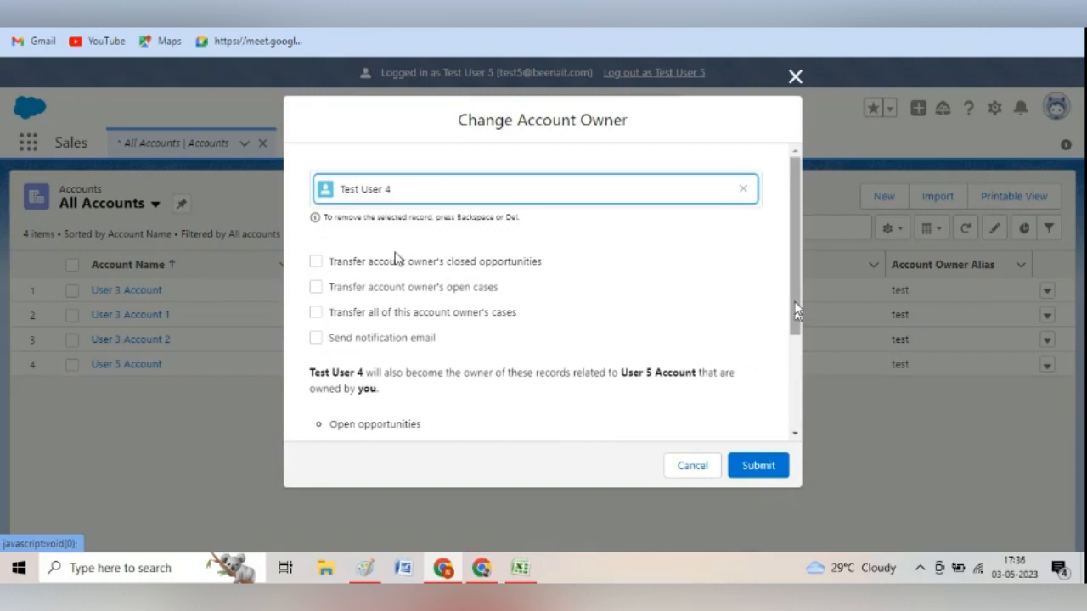
pyautogui.moveTo(796, 307)
pyautogui.mouseDown()
pyautogui.moveTo(802, 335)
pyautogui.moveTo(801, 301)
pyautogui.mouseUp()
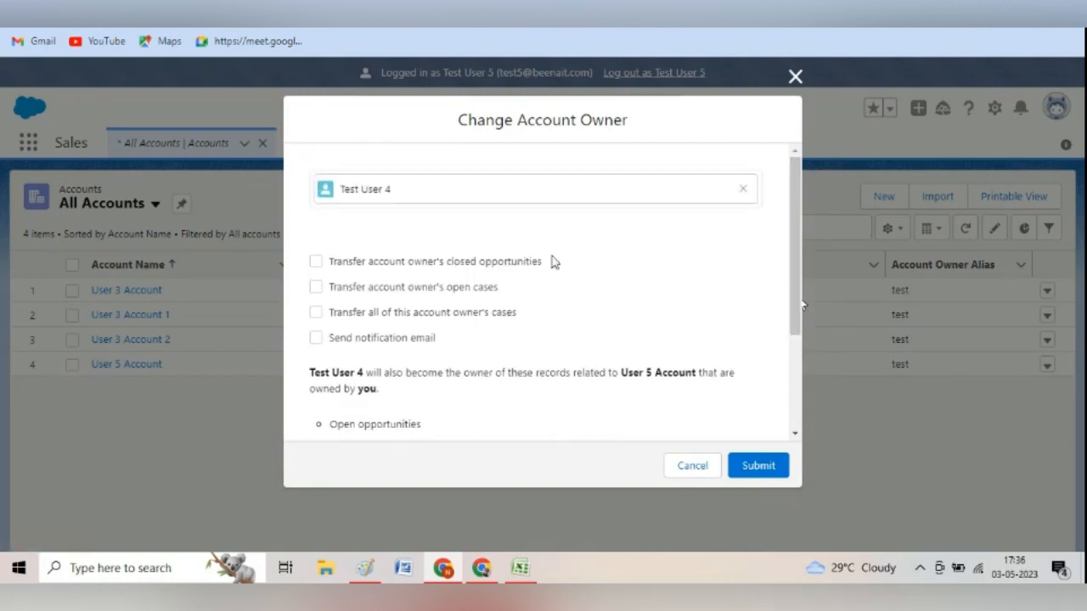
# Enable all three transfer options and the notification email, submit the owner change, and reopen the All Accounts list.
pyautogui.click(316, 262)
pyautogui.click(316, 287)
pyautogui.click(315, 312)
pyautogui.click(316, 338)
pyautogui.scroll(-3, 552, 340)
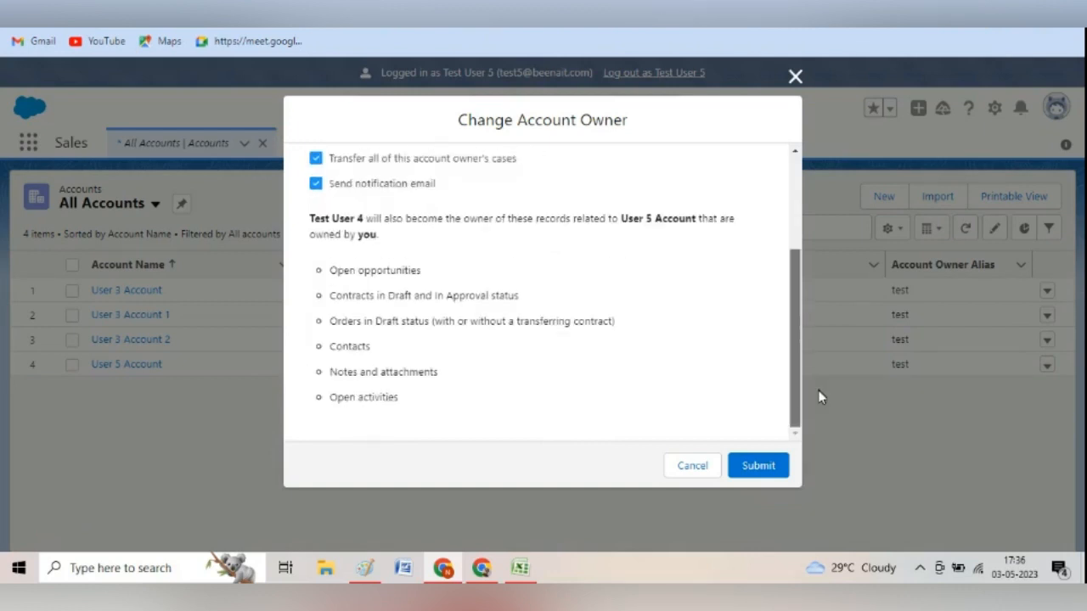
pyautogui.scroll(3, 814, 356)
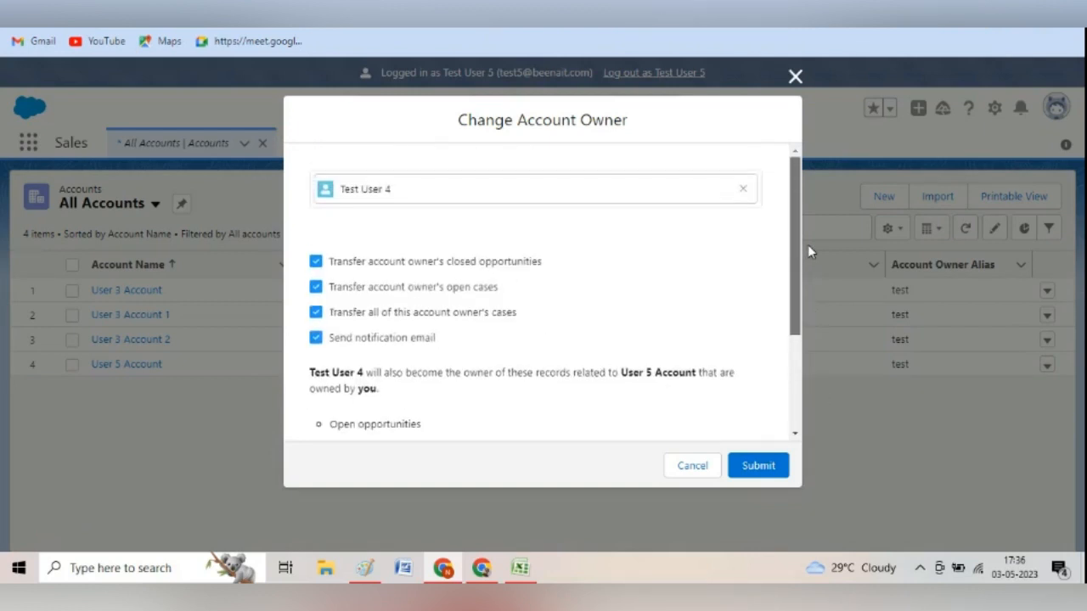
pyautogui.click(767, 466)
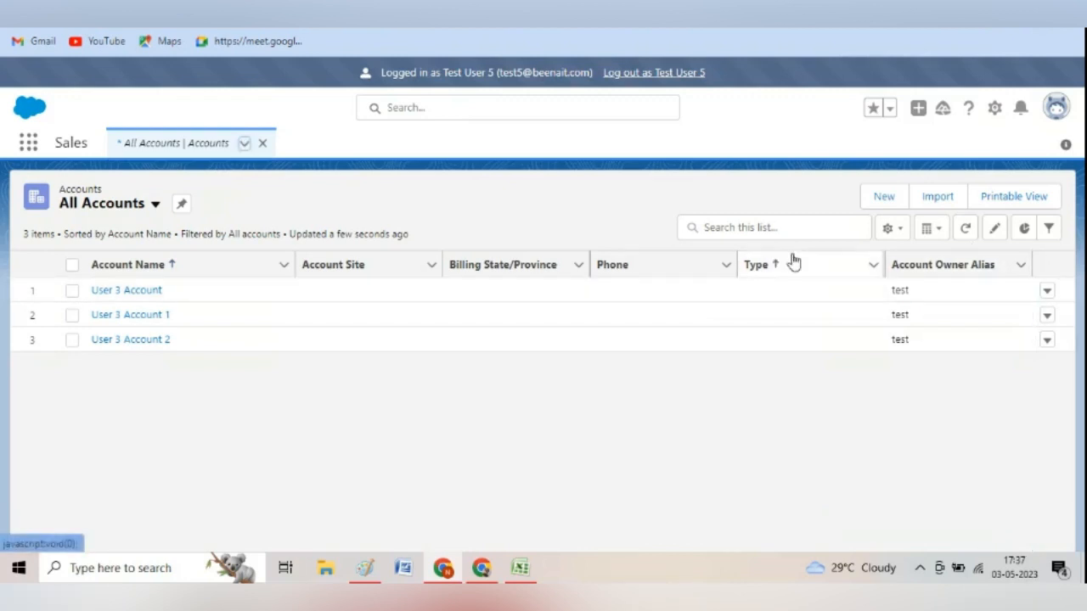
pyautogui.click(246, 145)
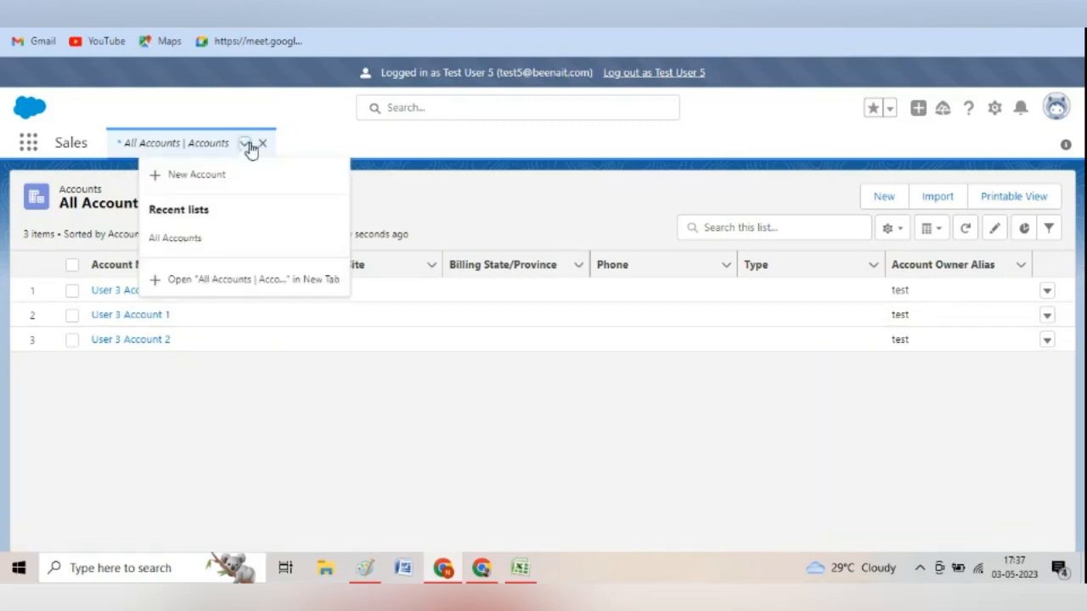
pyautogui.click(177, 238)
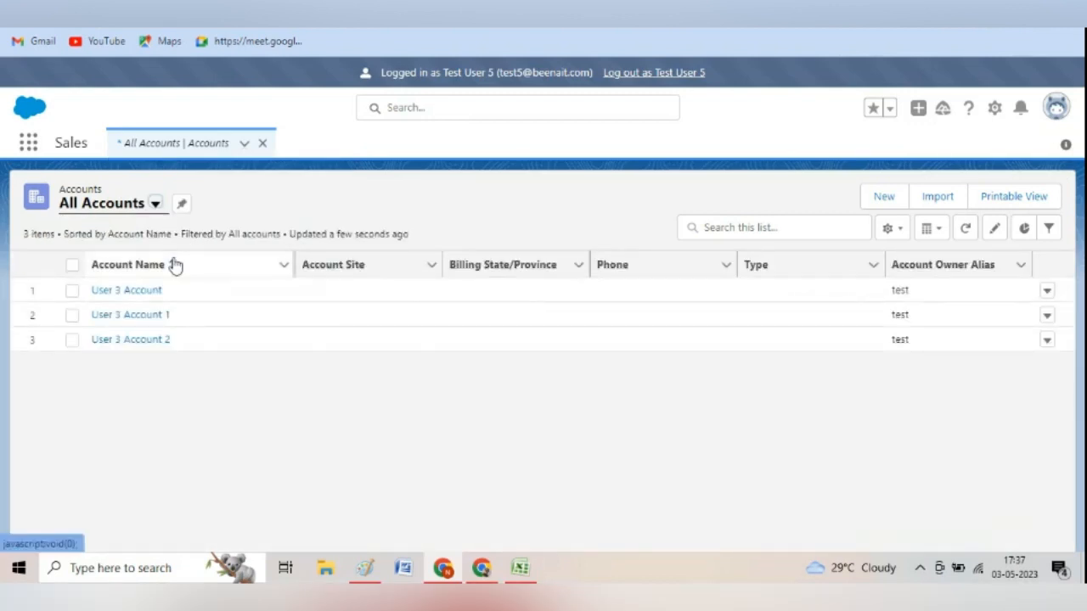
# Log out as Test User 5 and log back in to Setup through login.salesforce.com with the prefilled administrator credentials.
pyautogui.click(691, 76)
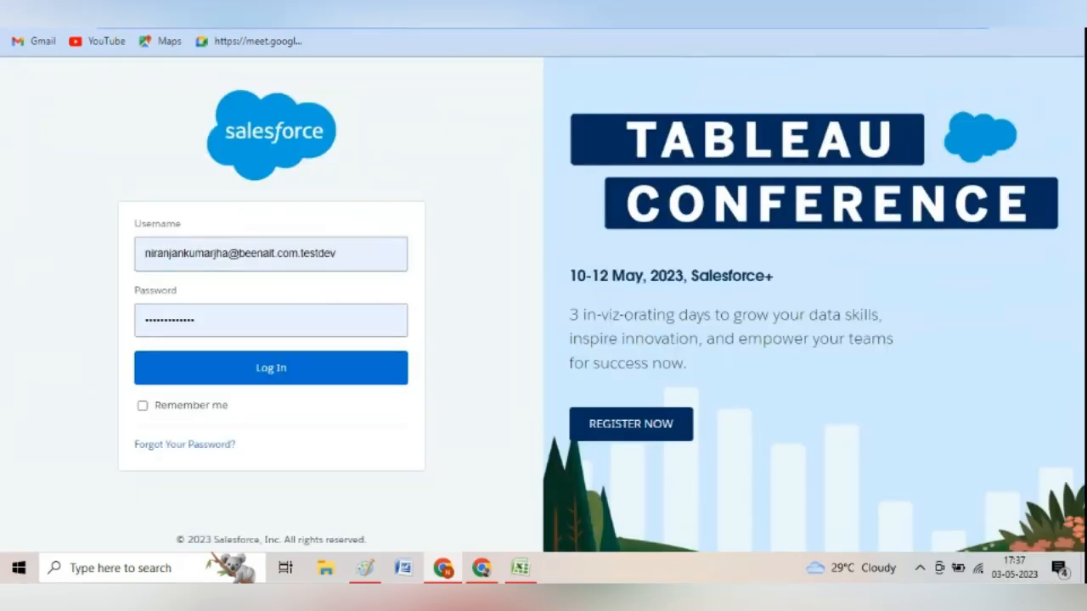
pyautogui.hotkey('ctrl', 'l')
pyautogui.write('login.salesforce.com')
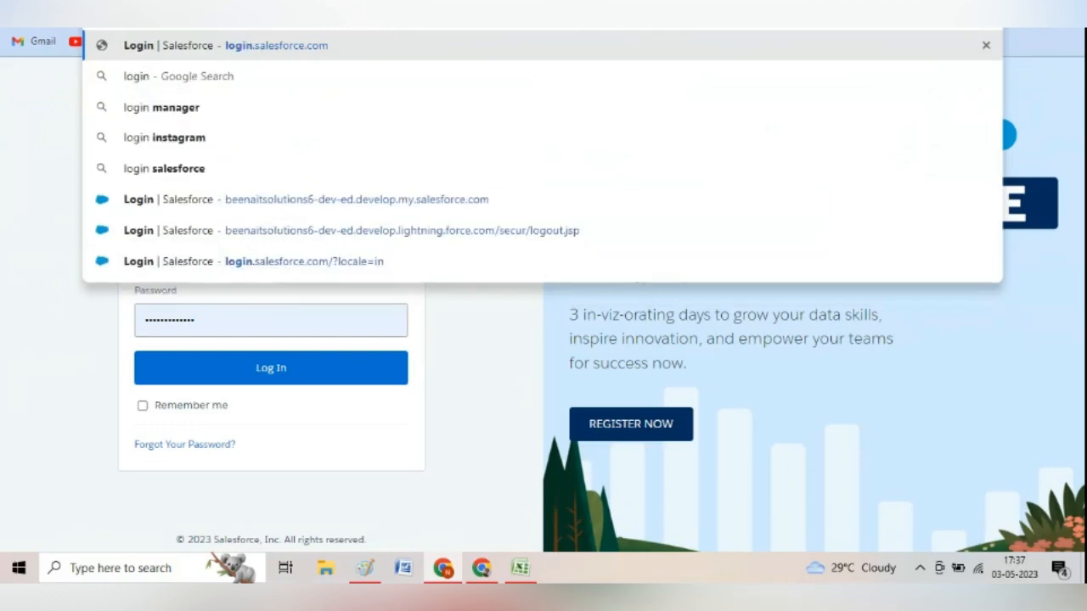
pyautogui.click(339, 50)
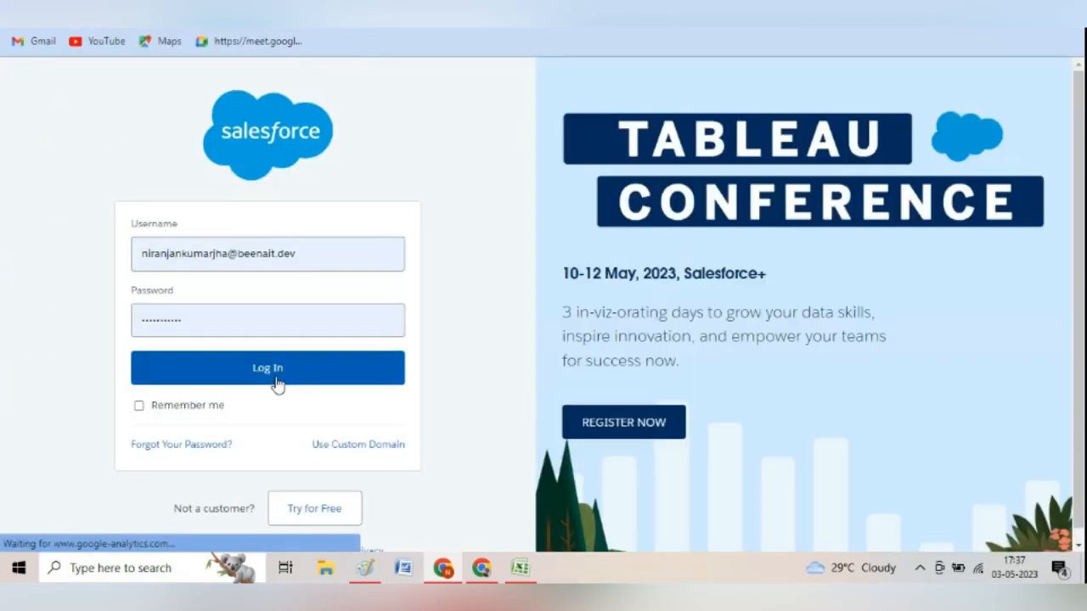
pyautogui.click(276, 380)
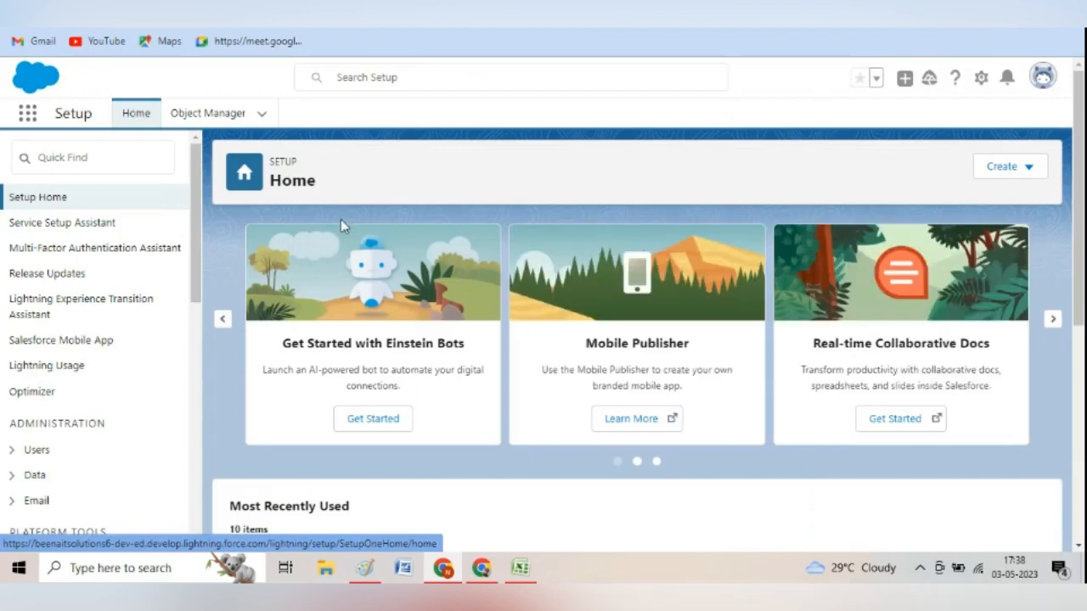
pyautogui.click(149, 193)
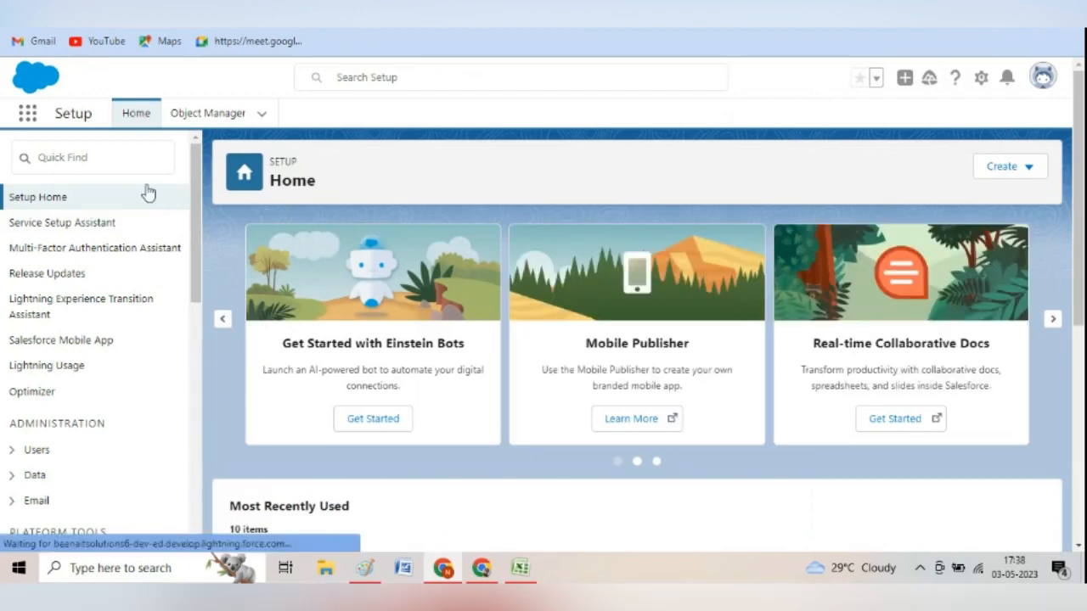
# Find the Users page in Setup and log in as Test User 4.
pyautogui.click(112, 157)
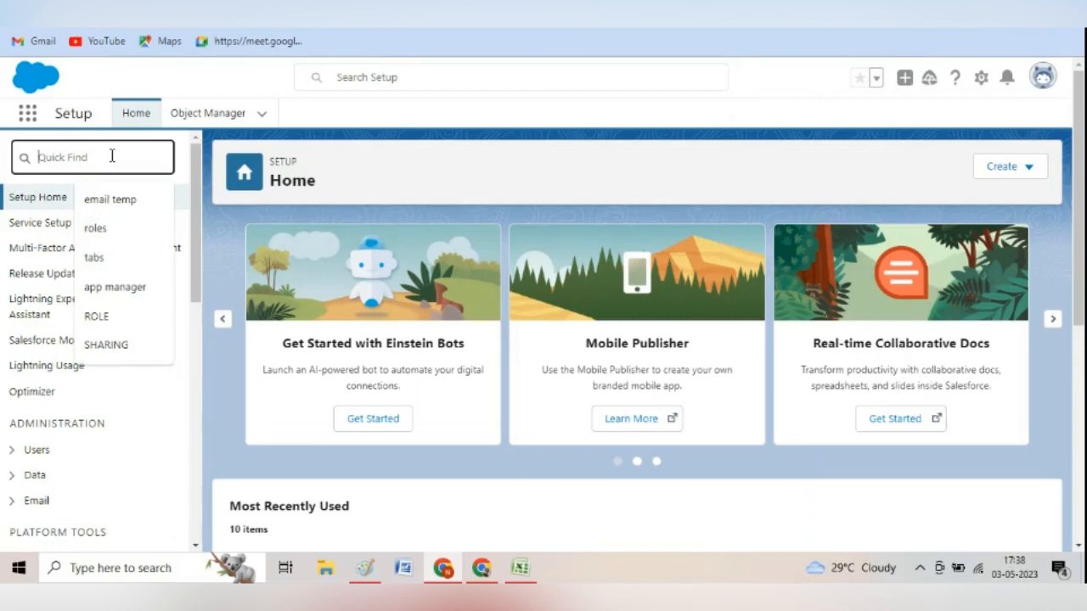
pyautogui.write('user')
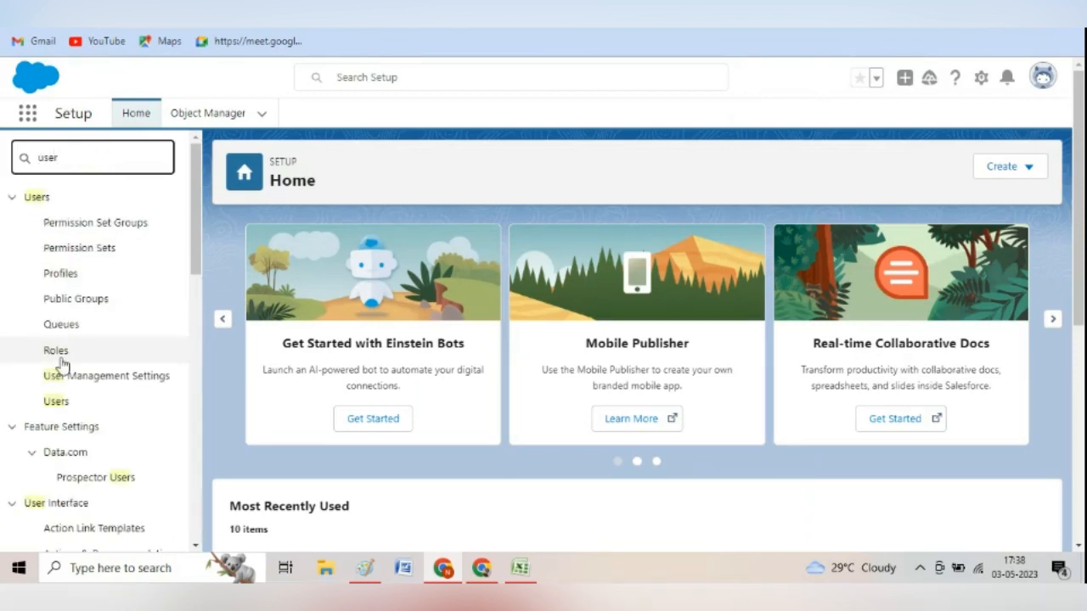
pyautogui.click(56, 401)
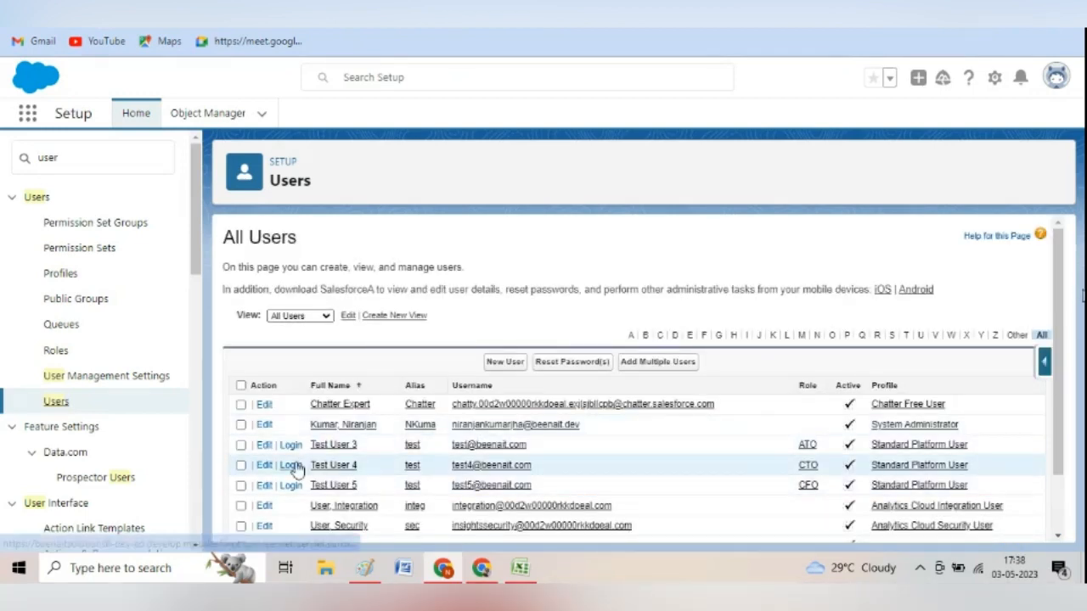
pyautogui.click(291, 465)
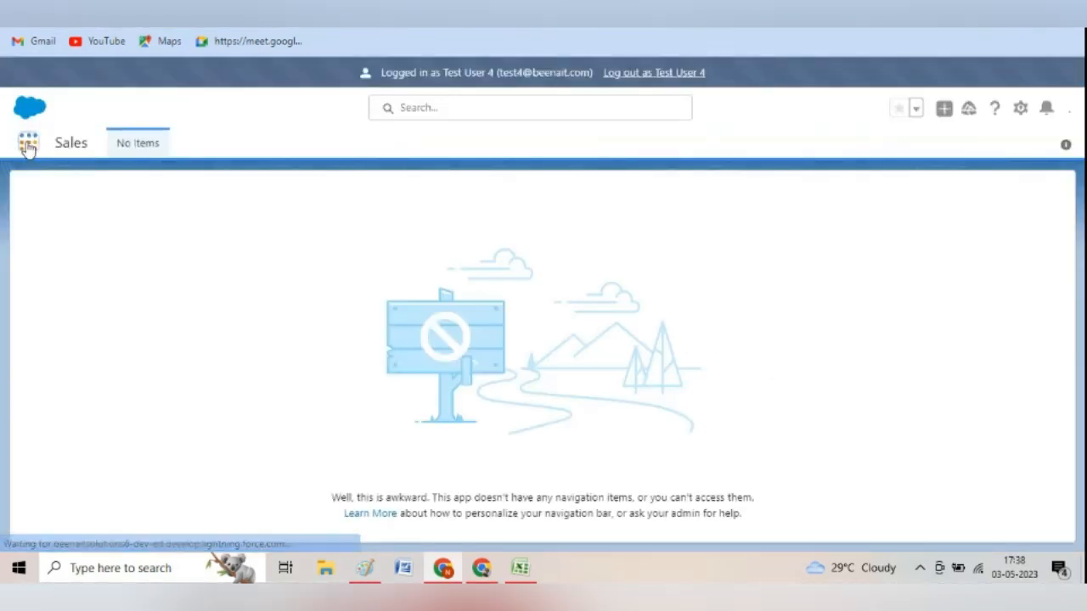
# Open Accounts as Test User 4 and switch to the All Accounts list view.
pyautogui.click(28, 144)
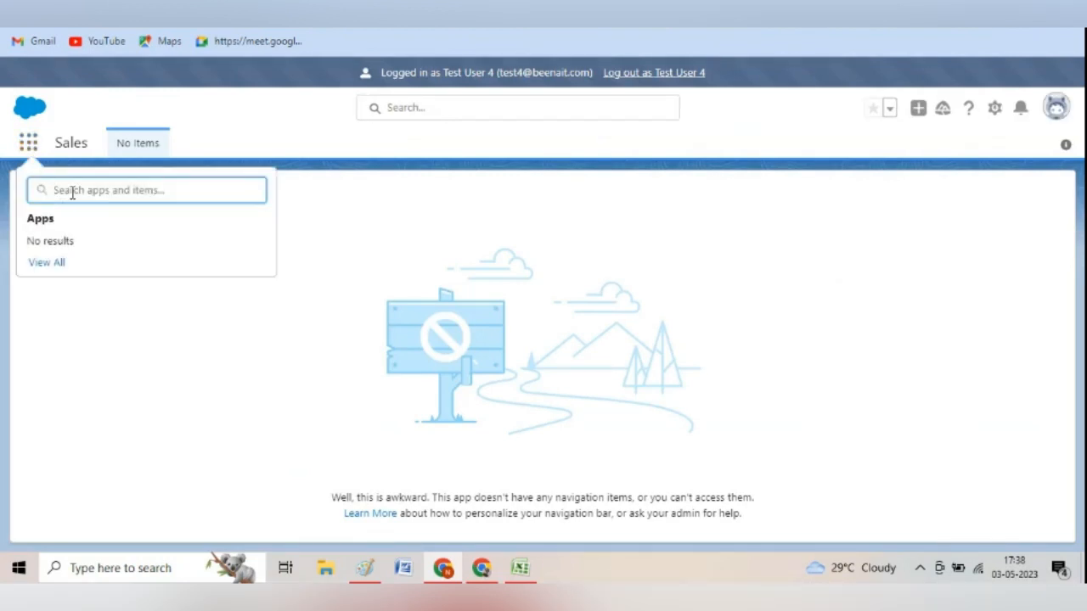
pyautogui.write('a')
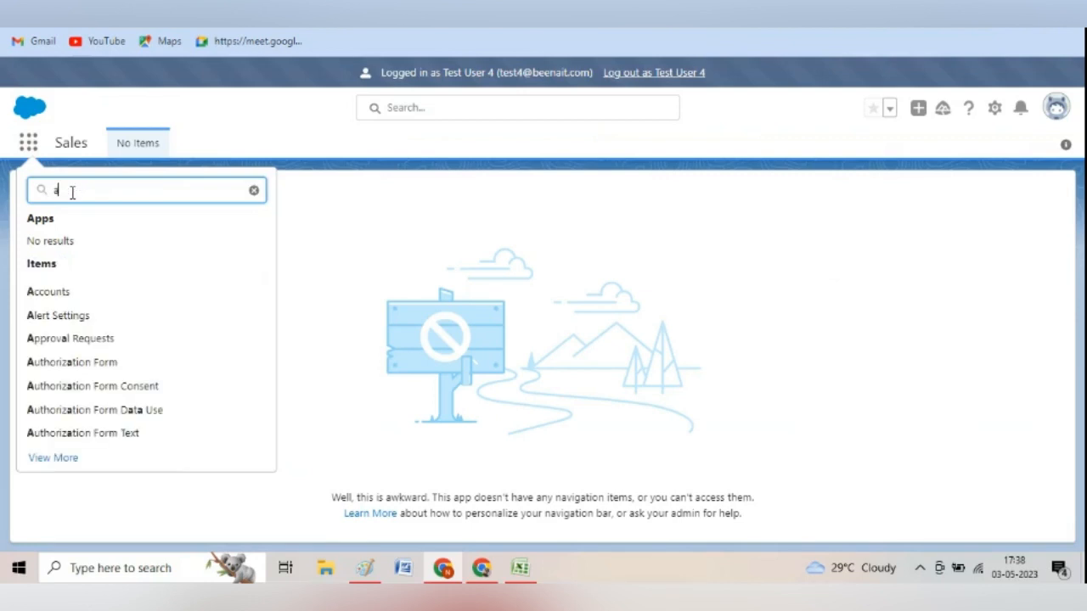
pyautogui.write('cc')
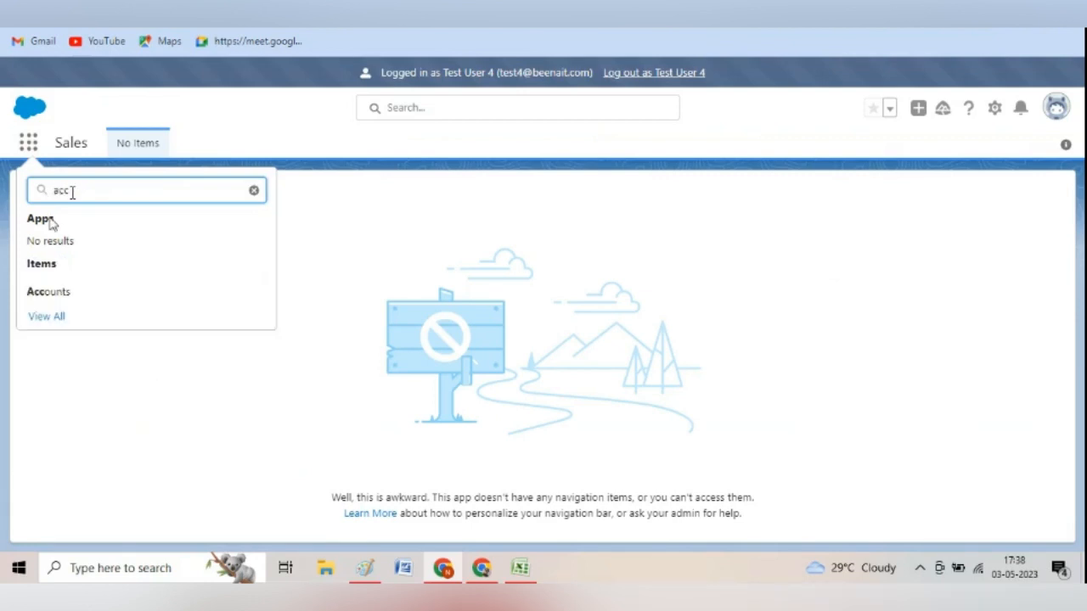
pyautogui.click(42, 292)
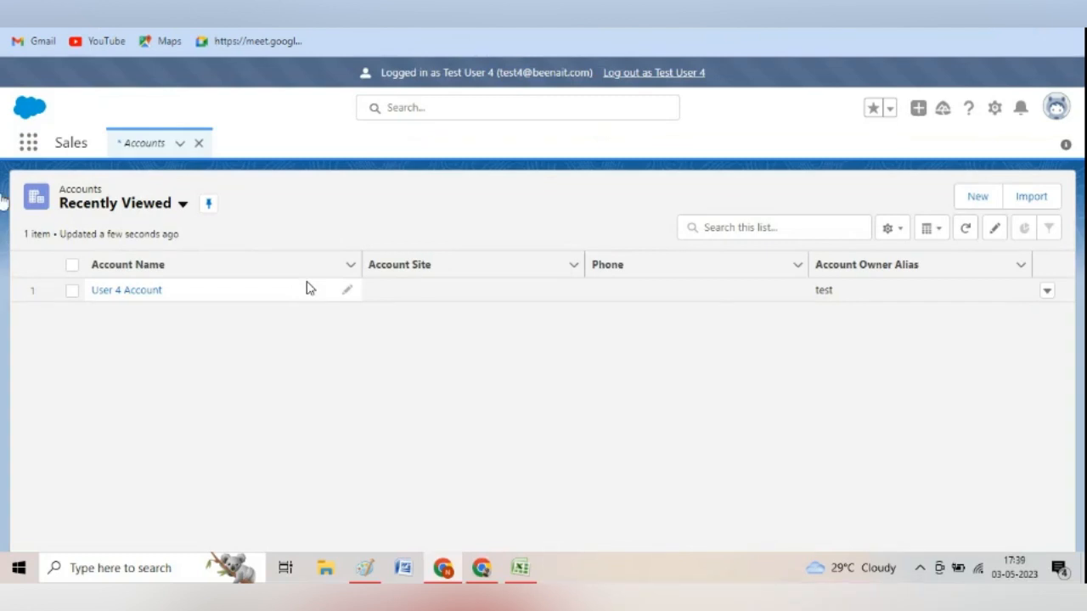
pyautogui.click(133, 212)
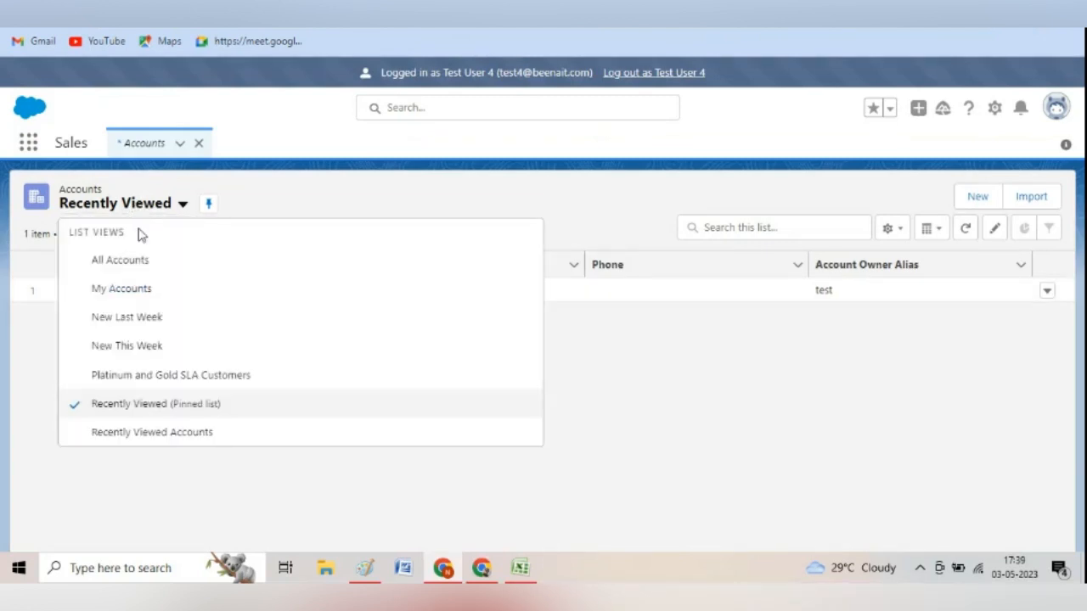
pyautogui.click(126, 261)
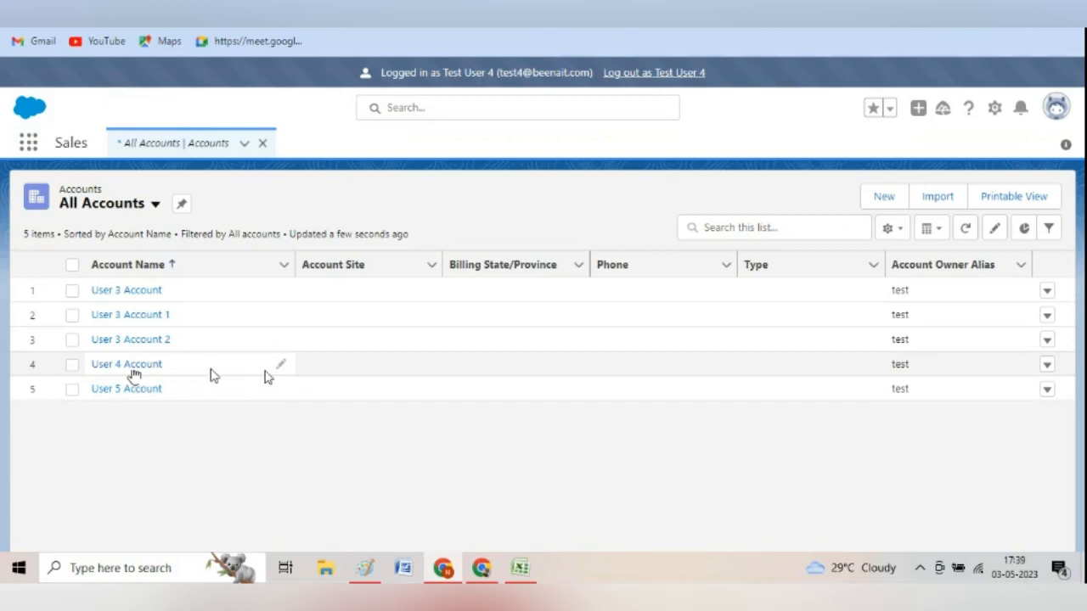
# Log out as Test User 4 and open Sharing Settings in Setup.
pyautogui.click(640, 74)
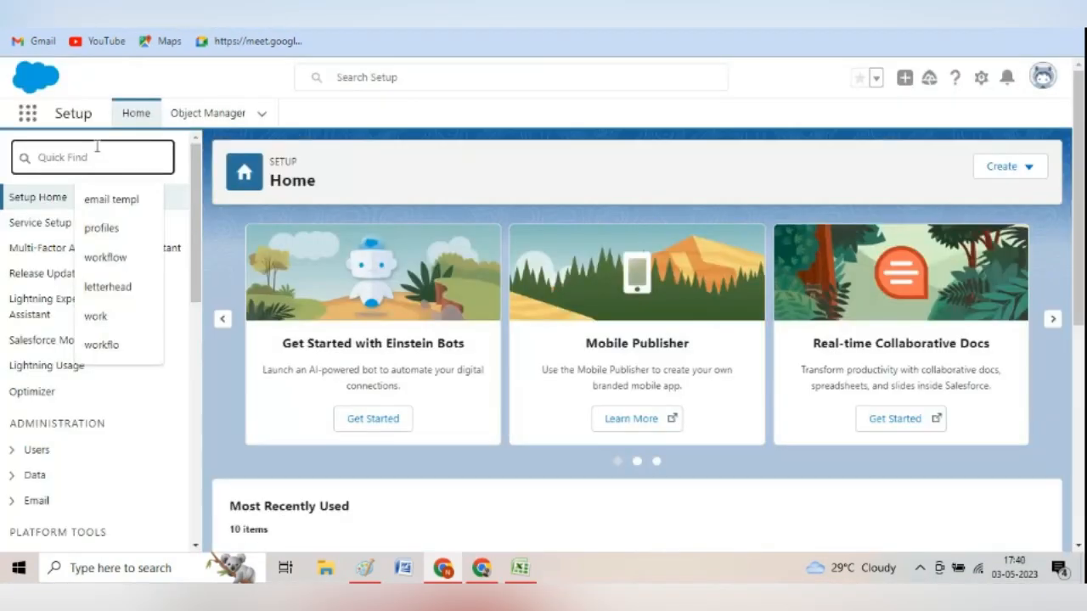
pyautogui.write('sharing')
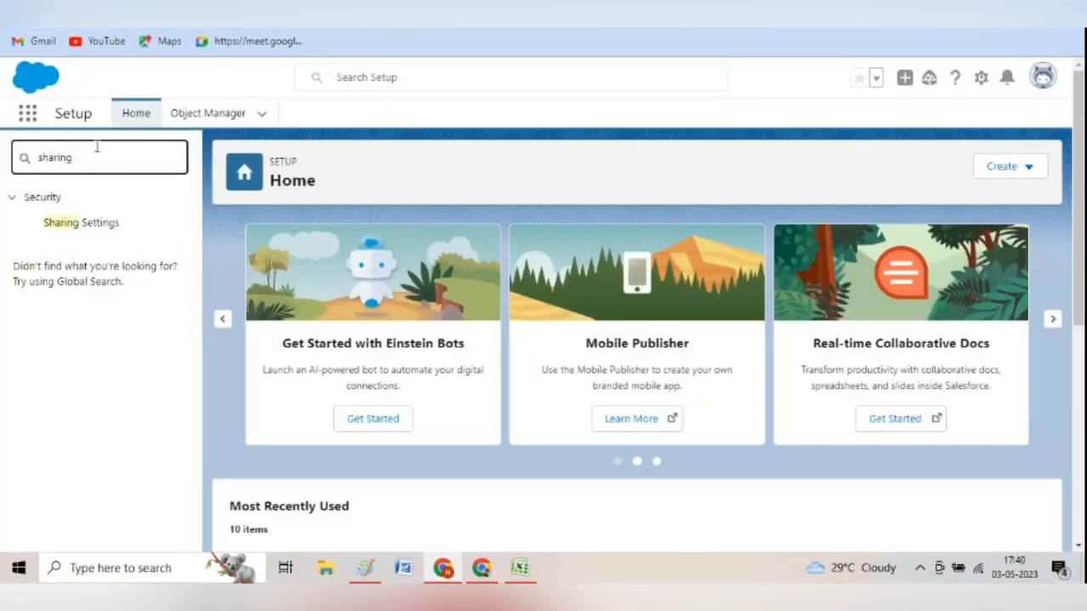
pyautogui.click(94, 228)
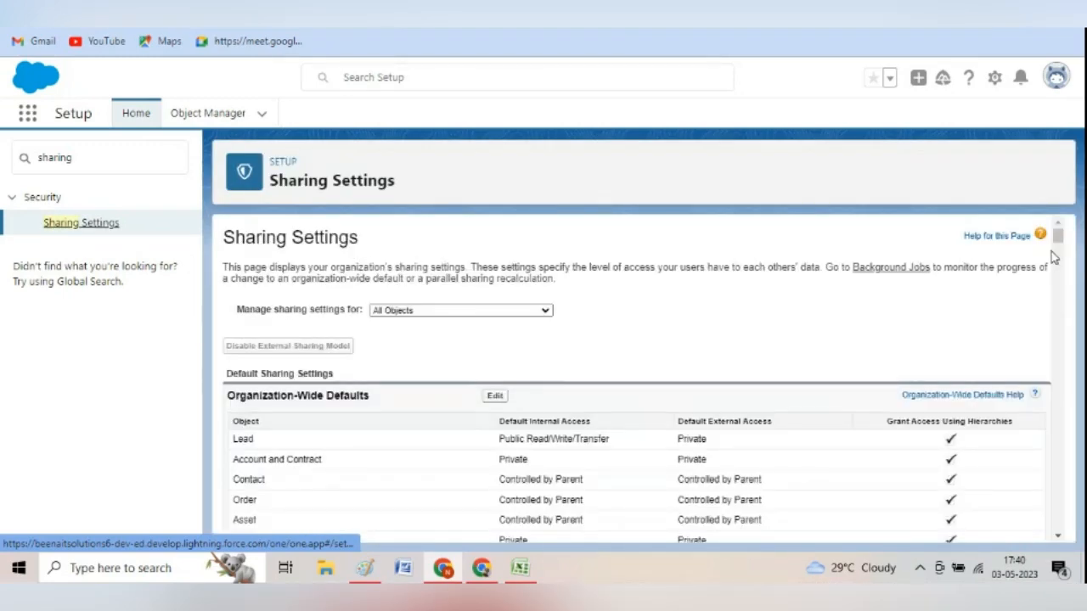
# Start a new account sharing rule and examine its rule type, record selection, share-with and access level options.
pyautogui.moveTo(1057, 237); pyautogui.dragTo(1074, 330)
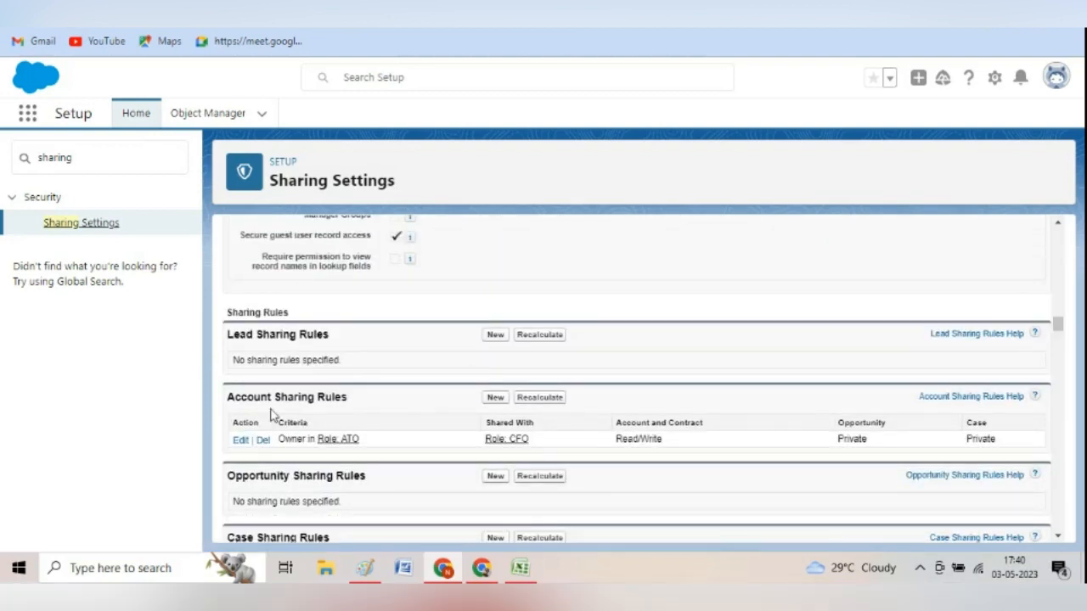
pyautogui.click(495, 397)
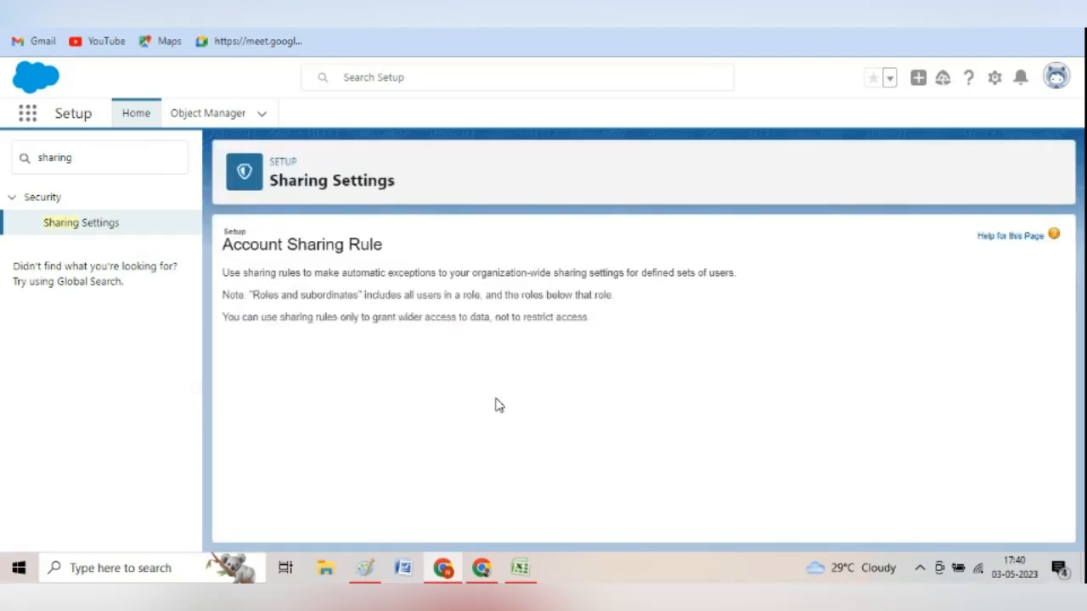
pyautogui.scroll(-1, 1066, 322)
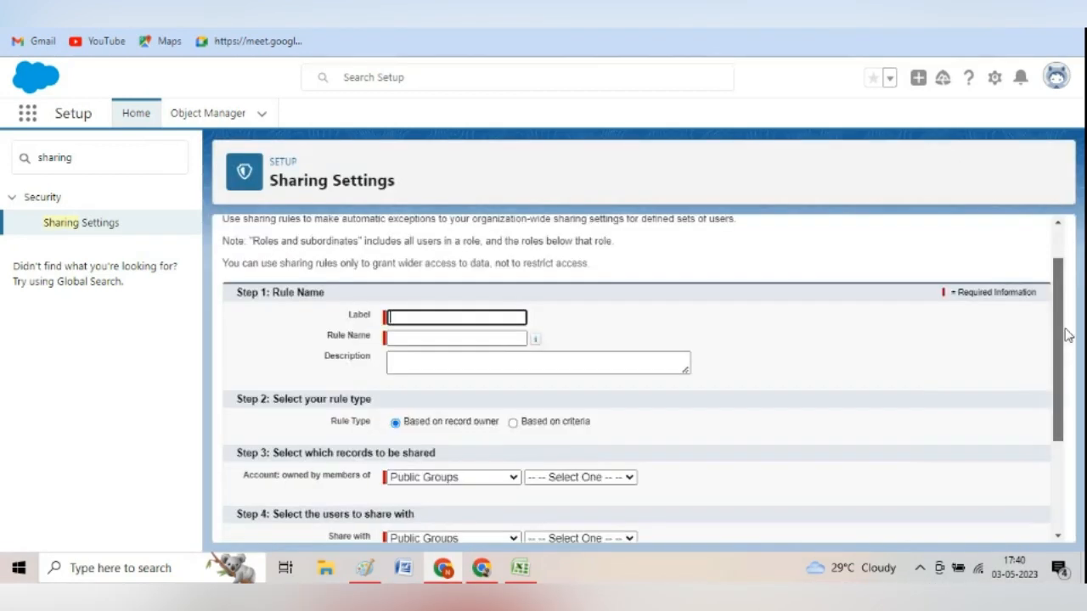
pyautogui.scroll(-3, 1067, 336)
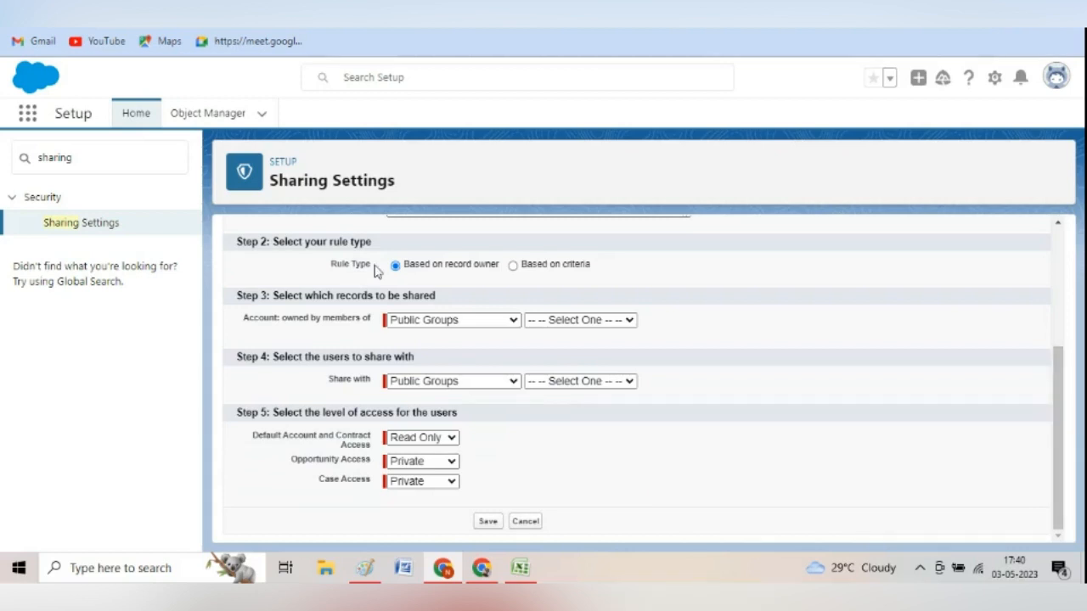
pyautogui.moveTo(376, 270); pyautogui.dragTo(594, 267)
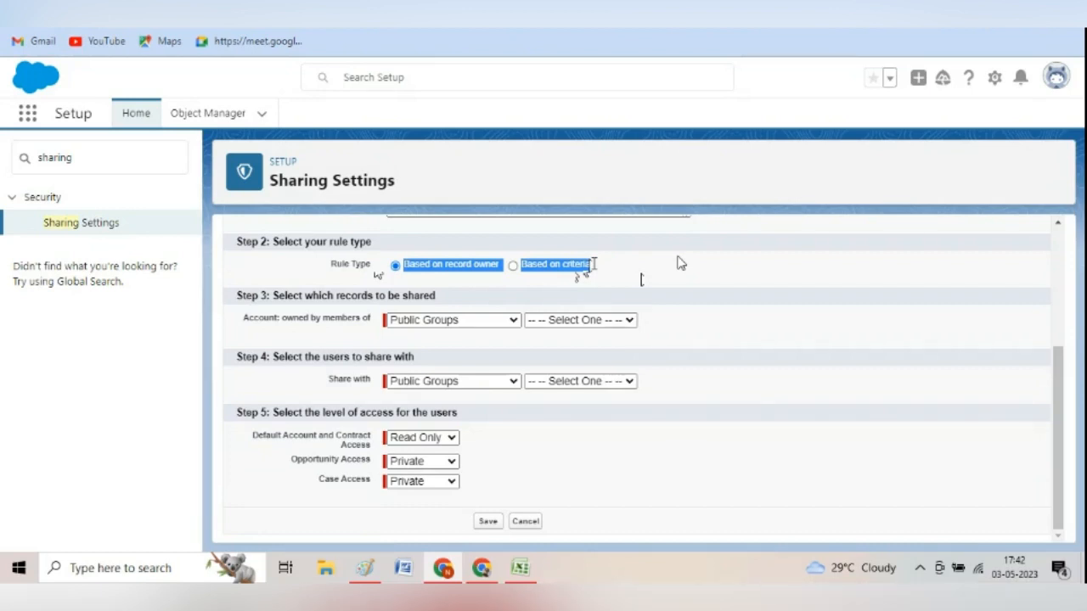
pyautogui.moveTo(1062, 401); pyautogui.dragTo(1059, 281)
# Search Setup for "public" and open the Public Groups page.
pyautogui.click(110, 158)
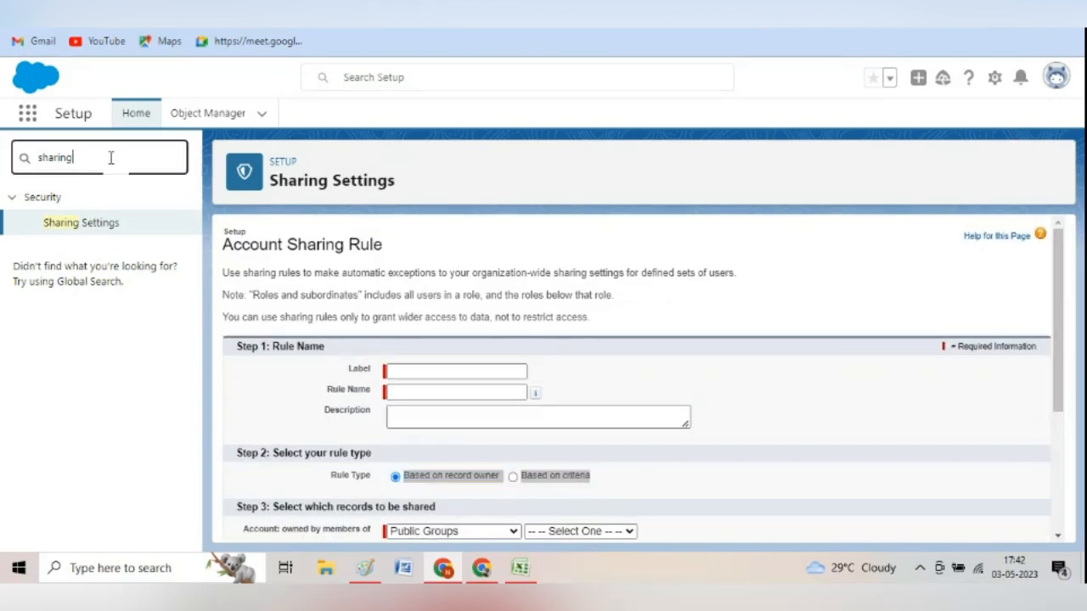
pyautogui.press('BackSpace')
pyautogui.press('BackSpace')
pyautogui.press('BackSpace')
pyautogui.press('BackSpace')
pyautogui.press('BackSpace')
pyautogui.press('BackSpace')
pyautogui.press('BackSpace')
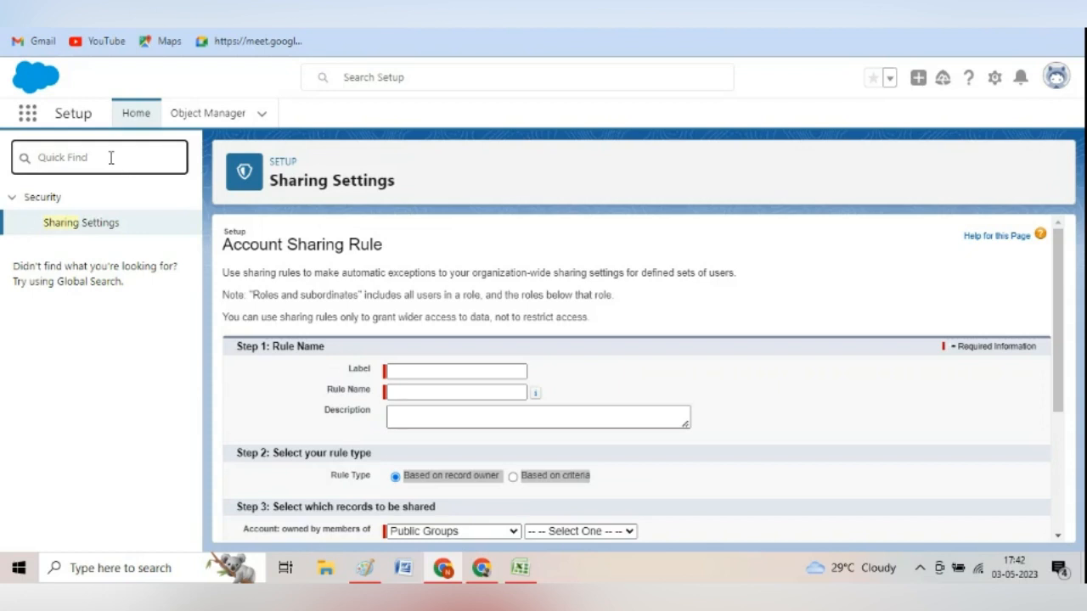
pyautogui.write('p')
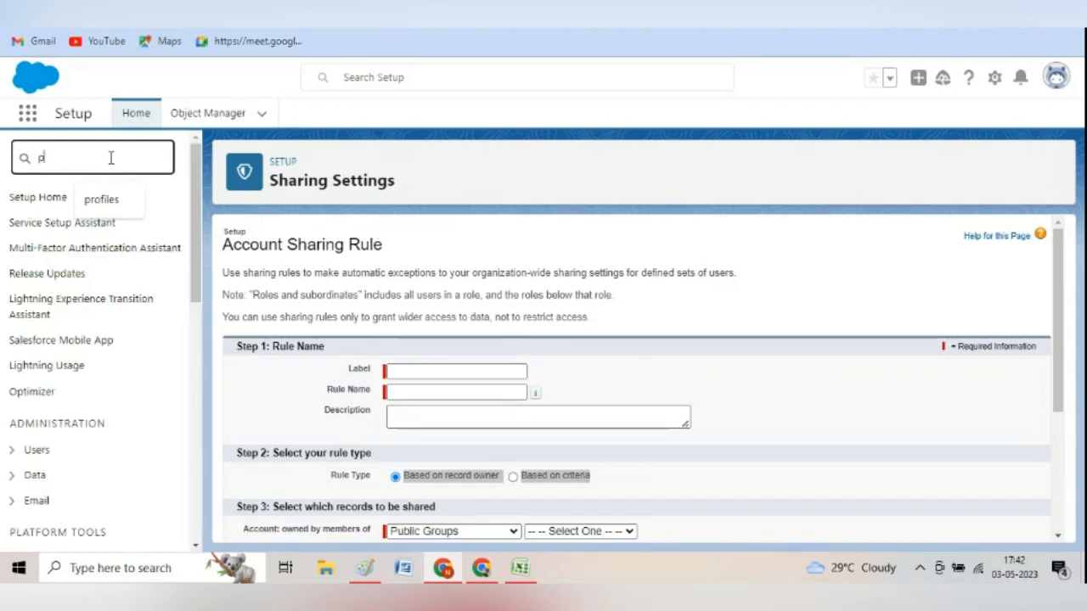
pyautogui.write('ublic')
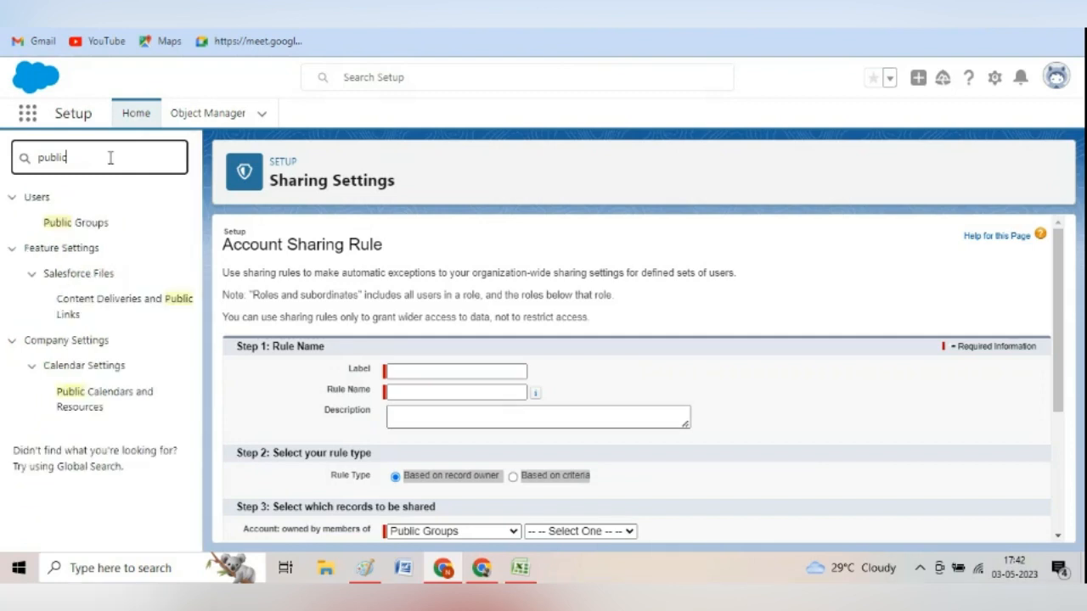
pyautogui.click(100, 224)
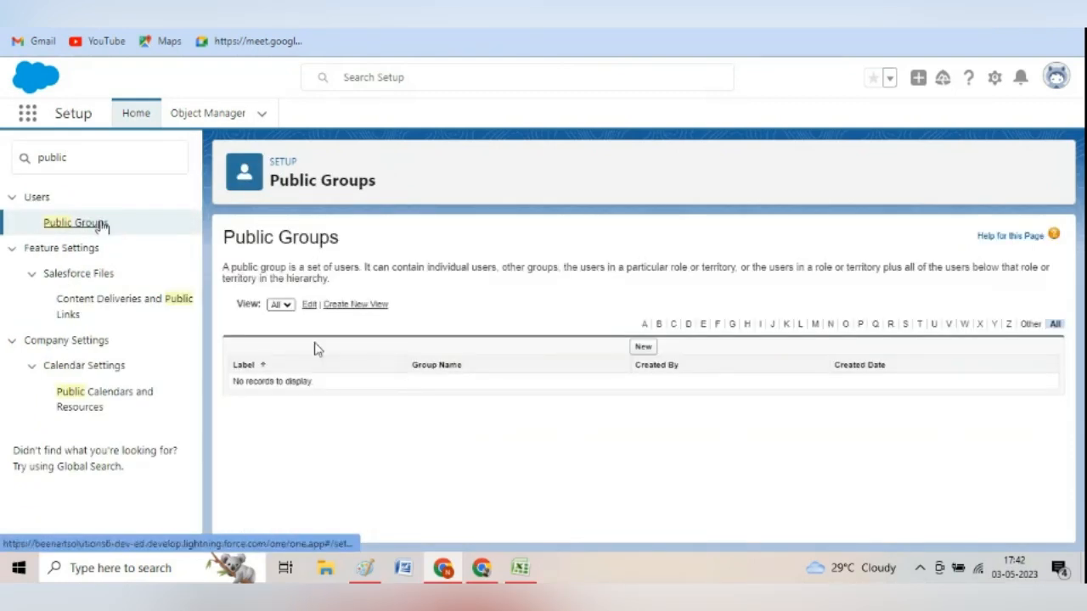
# Start a new public group with the label Ranchi Group and group name Ranchi_Group.
pyautogui.click(640, 348)
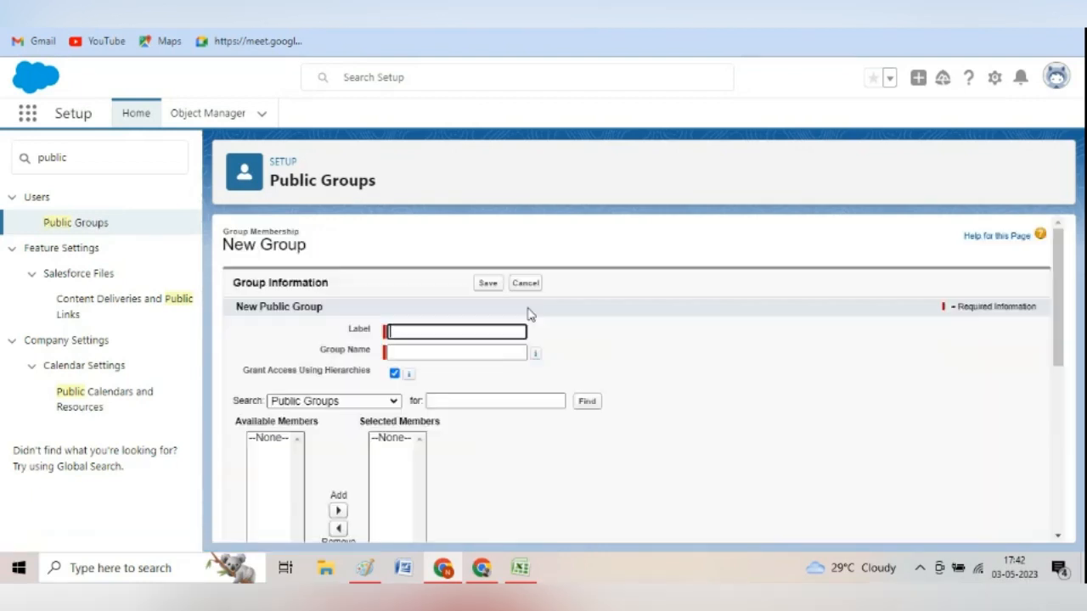
pyautogui.click(458, 329)
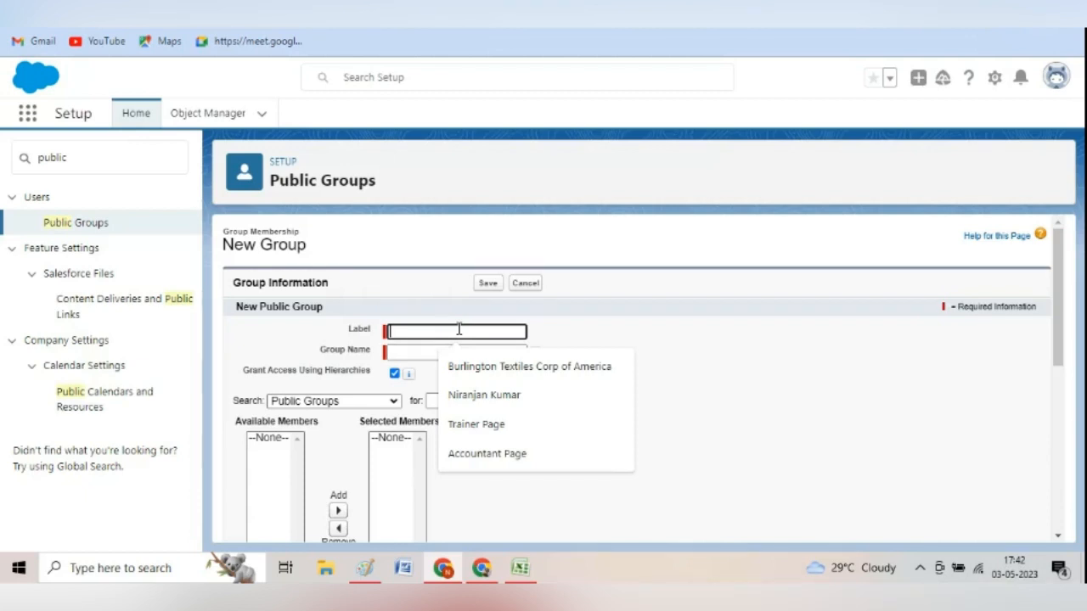
pyautogui.write('Ranchi')
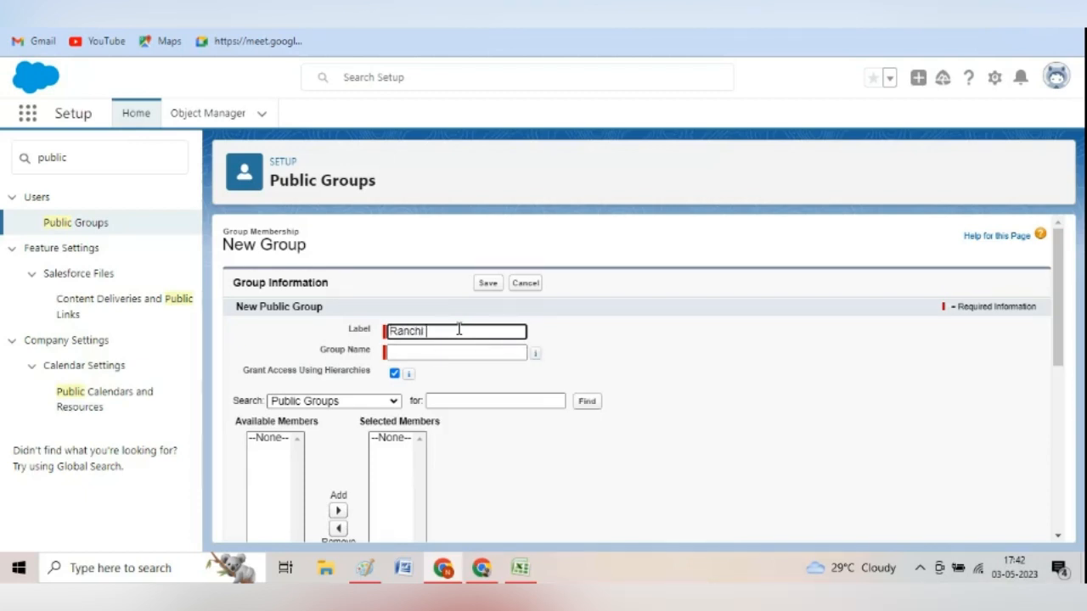
pyautogui.write(' Group')
pyautogui.press('Tab')
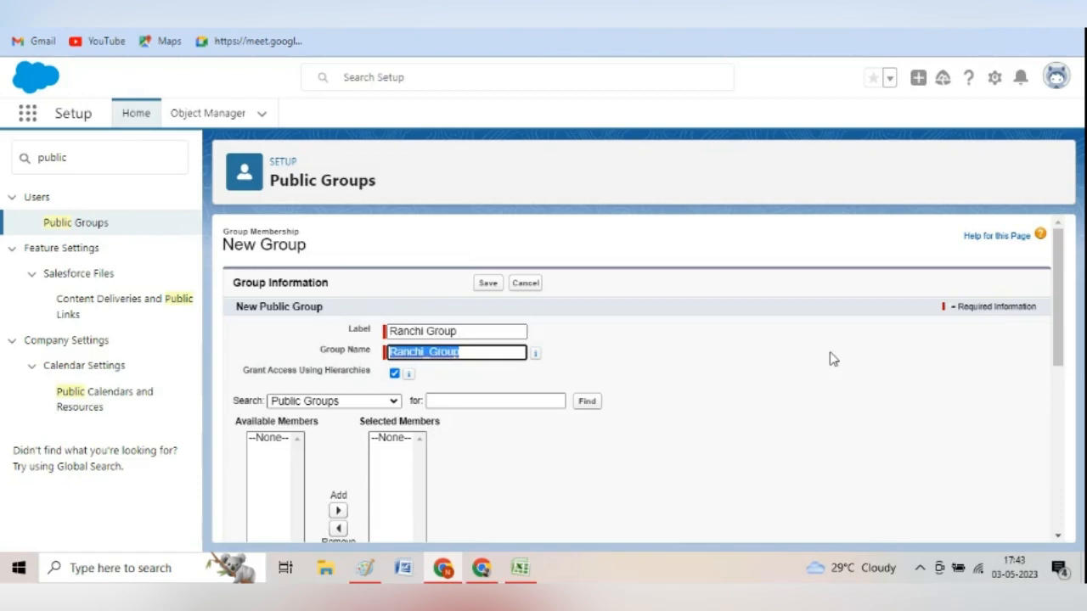
pyautogui.moveTo(1059, 352); pyautogui.dragTo(1072, 370)
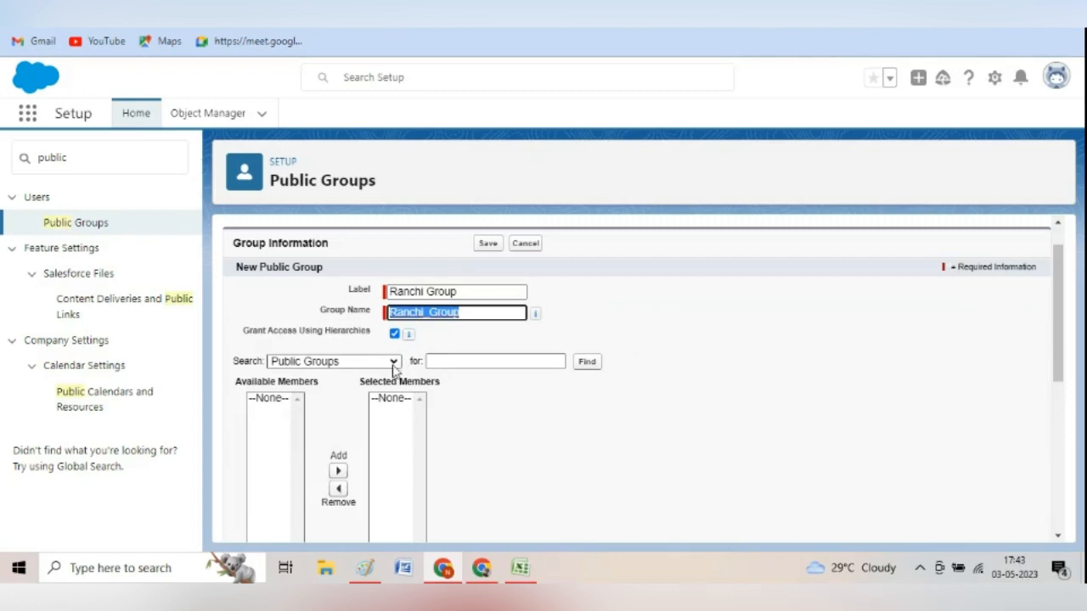
pyautogui.press('Tab')
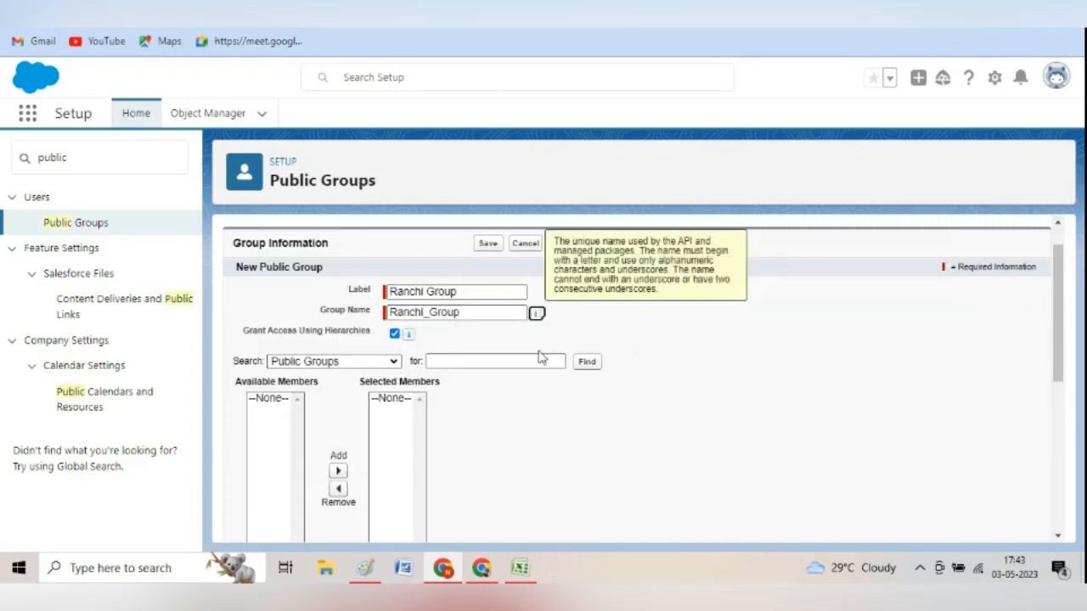
pyautogui.click(696, 370)
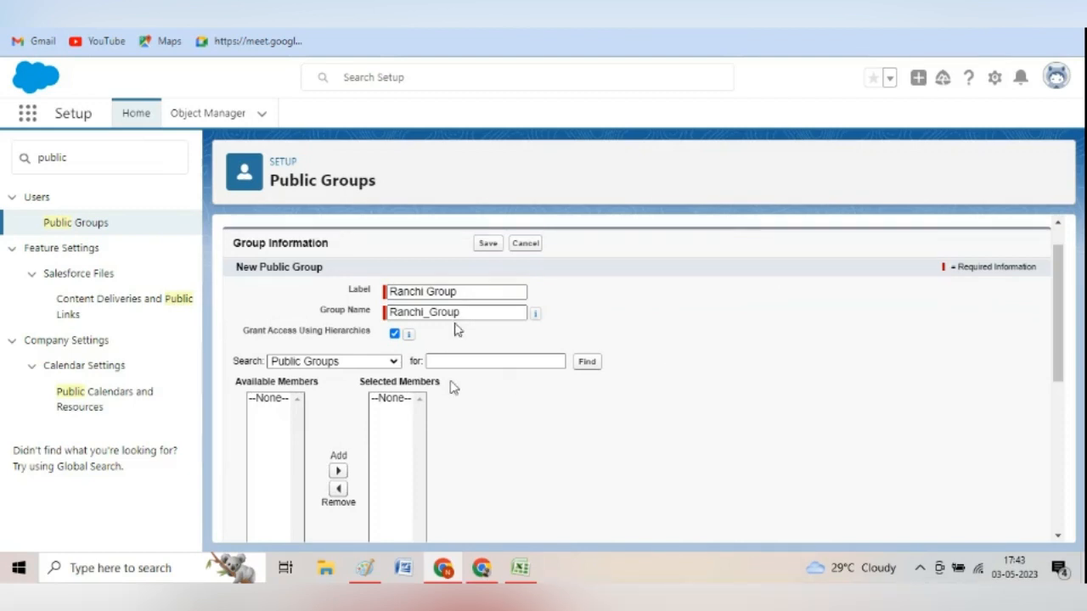
# List users as available members and add Test User 5 and Test User 4 to the Ranchi Group.
pyautogui.click(394, 363)
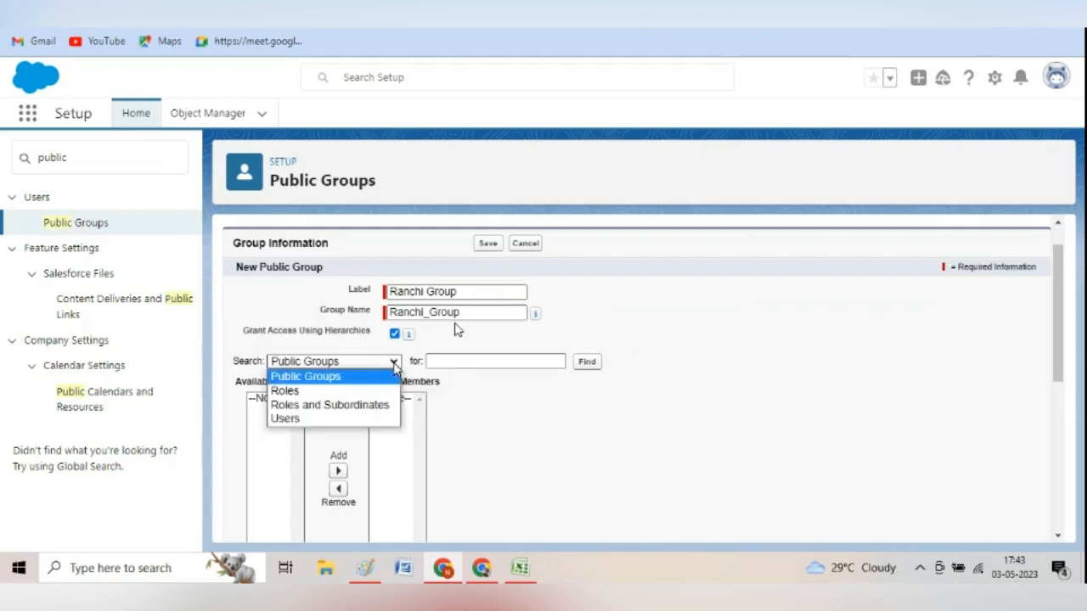
pyautogui.click(363, 419)
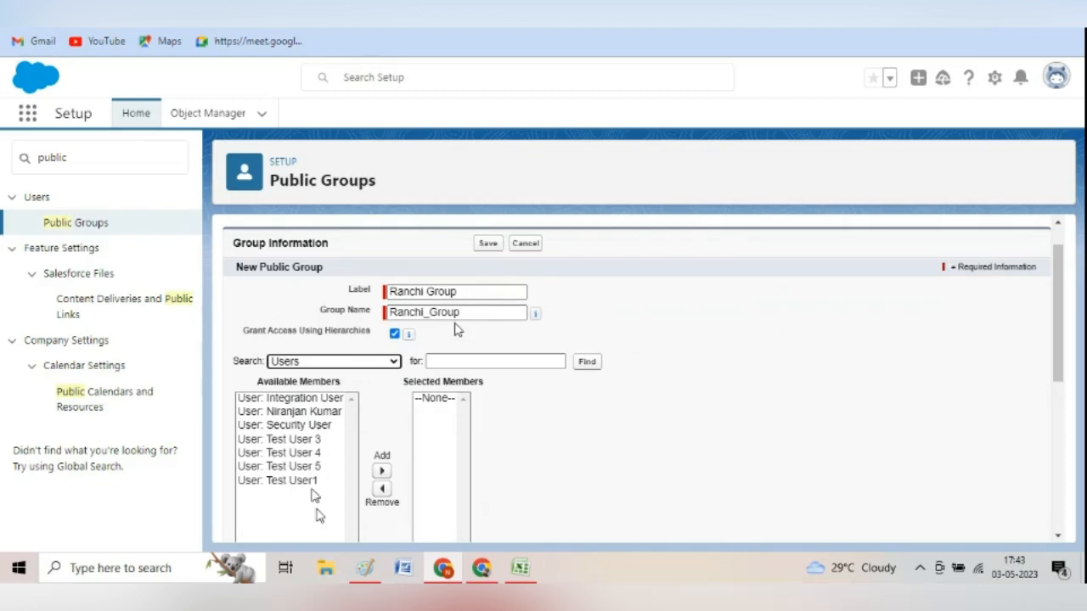
pyautogui.click(293, 466)
pyautogui.scroll(-1, 311, 473)
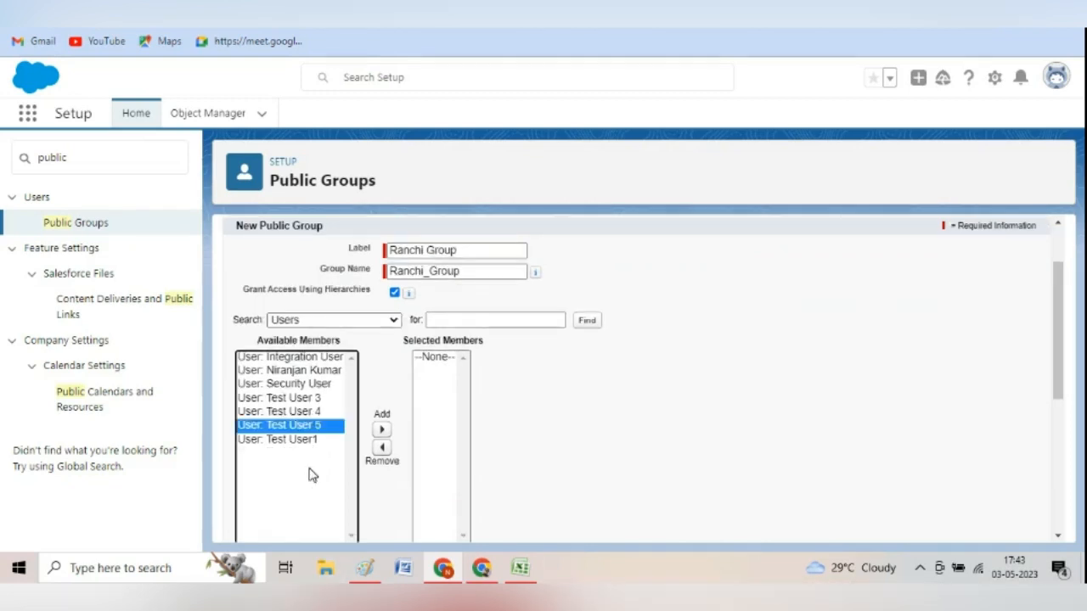
pyautogui.click(381, 431)
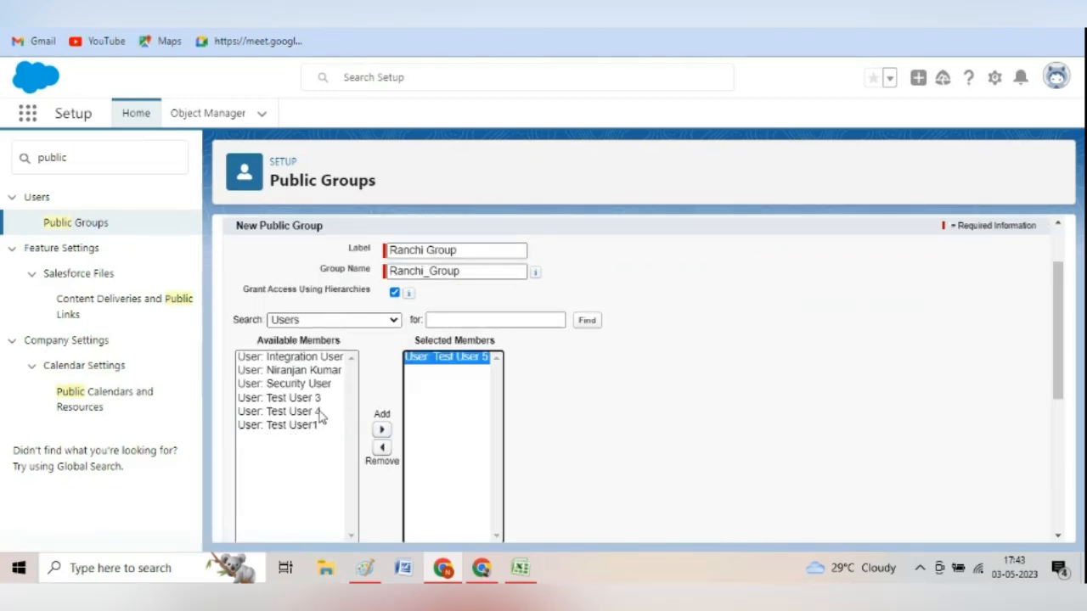
pyautogui.click(280, 410)
pyautogui.click(381, 430)
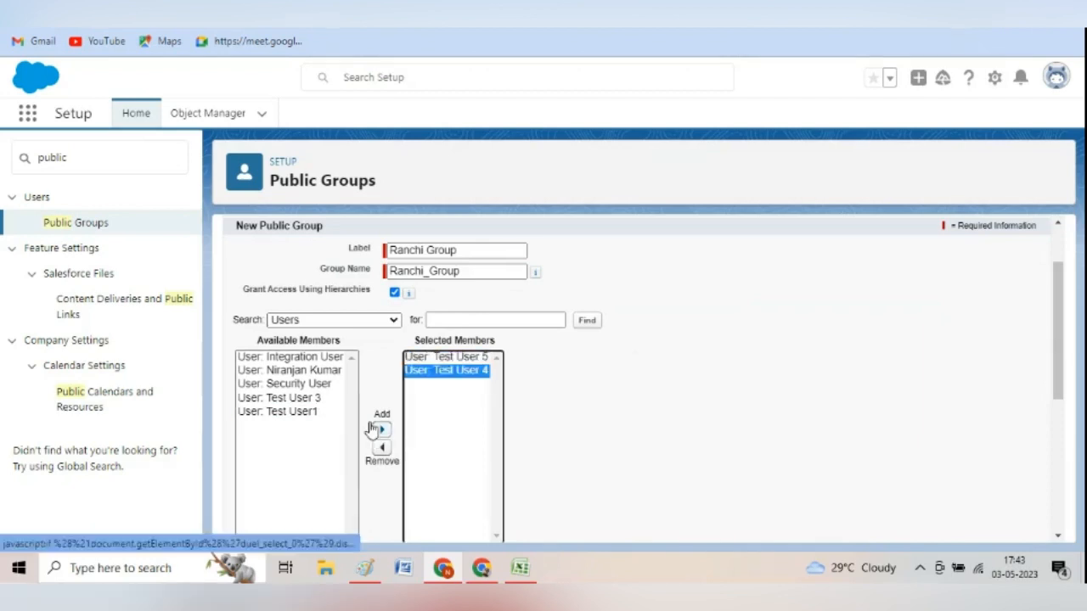
# Add Test User 3 to the Ranchi Group members, save the group and open its detail page.
pyautogui.click(305, 398)
pyautogui.click(381, 431)
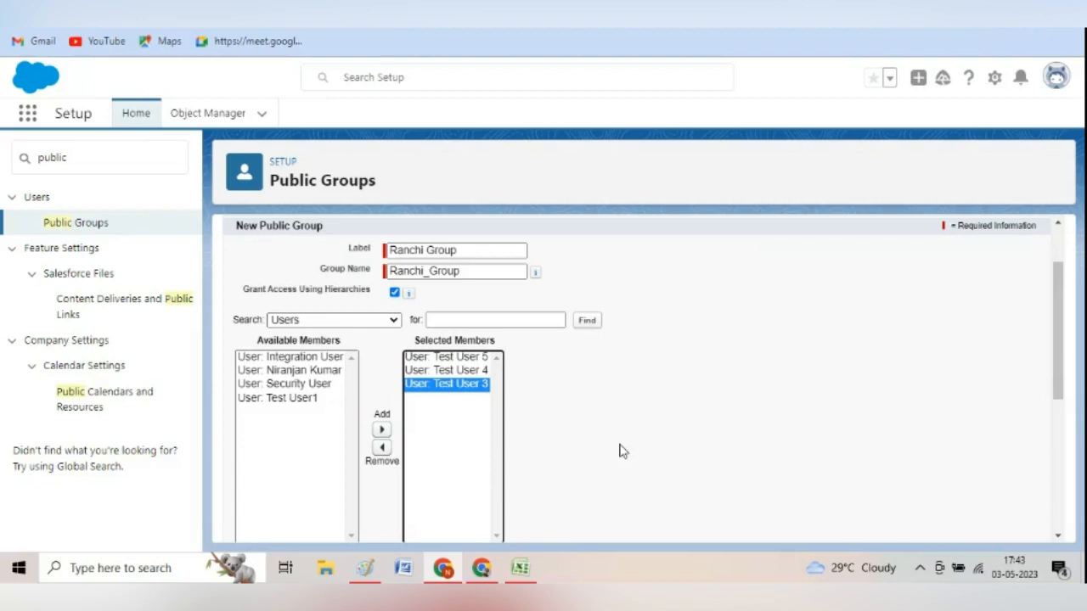
pyautogui.moveTo(1059, 355); pyautogui.dragTo(1084, 526)
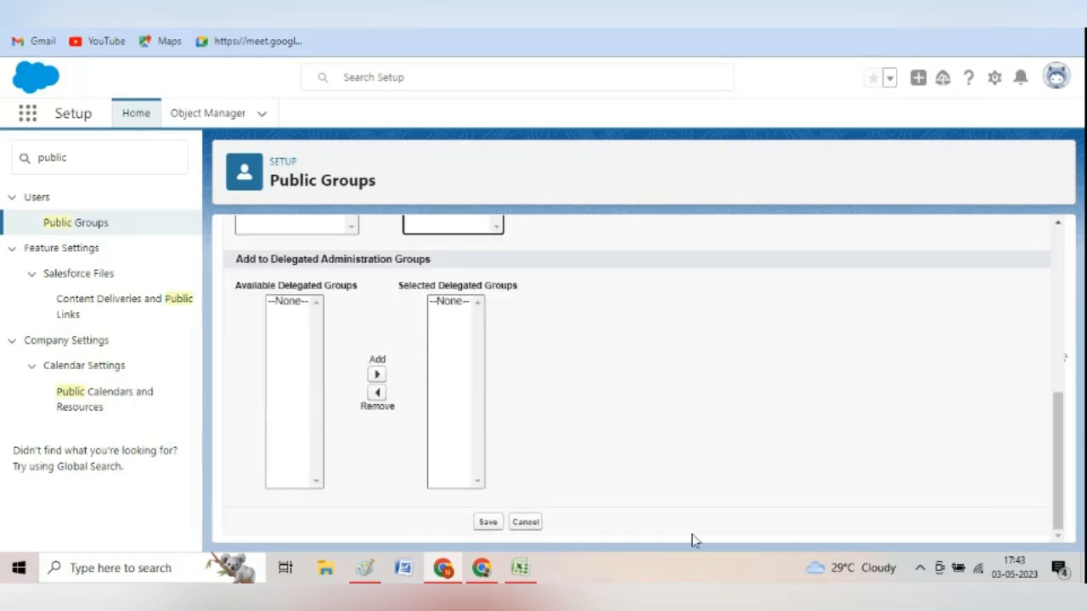
pyautogui.click(489, 524)
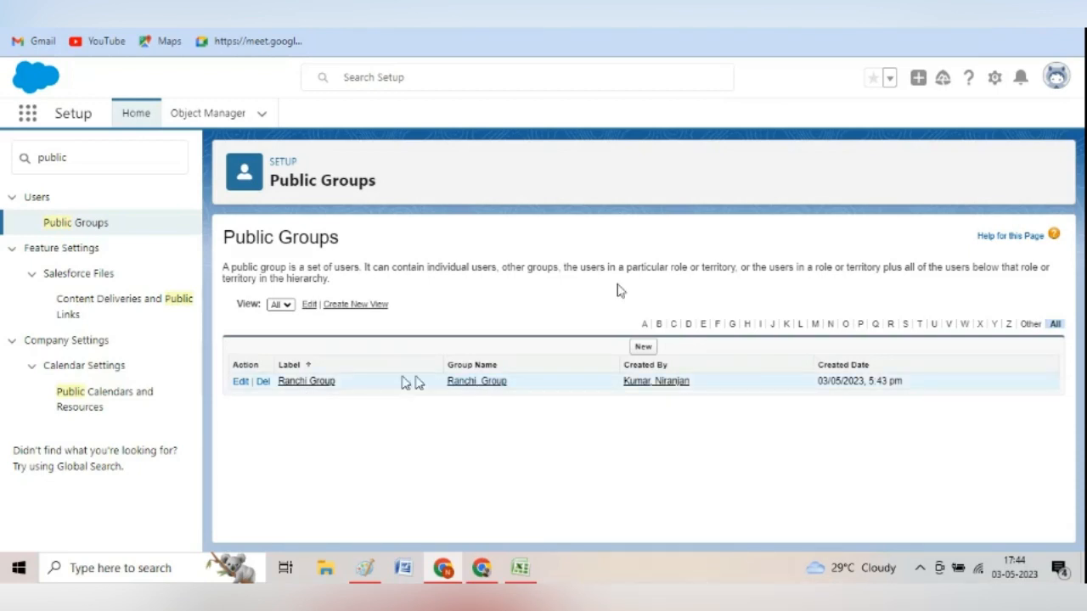
pyautogui.click(311, 382)
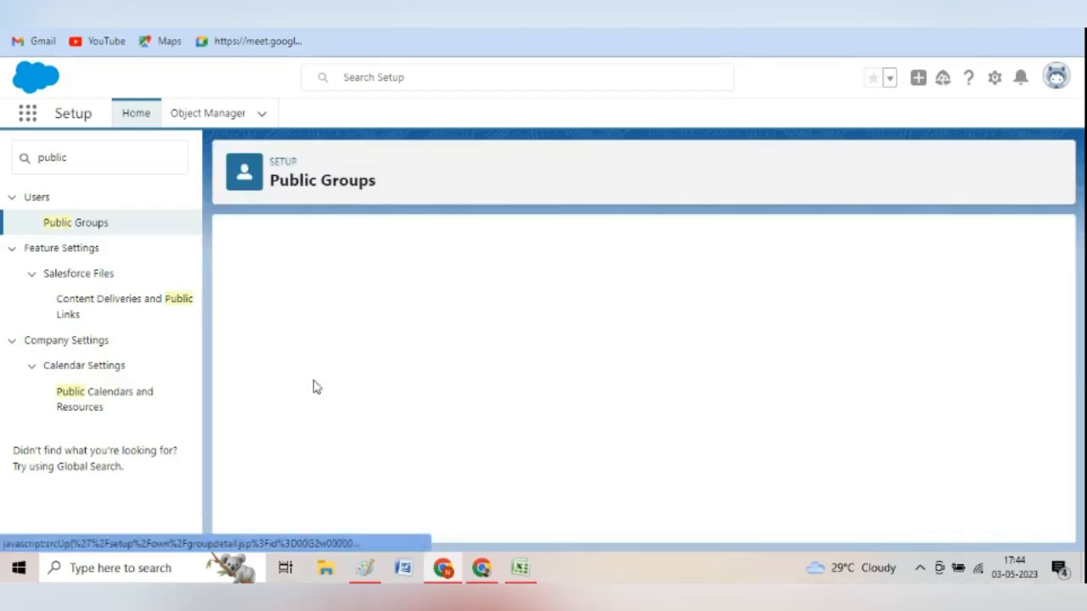
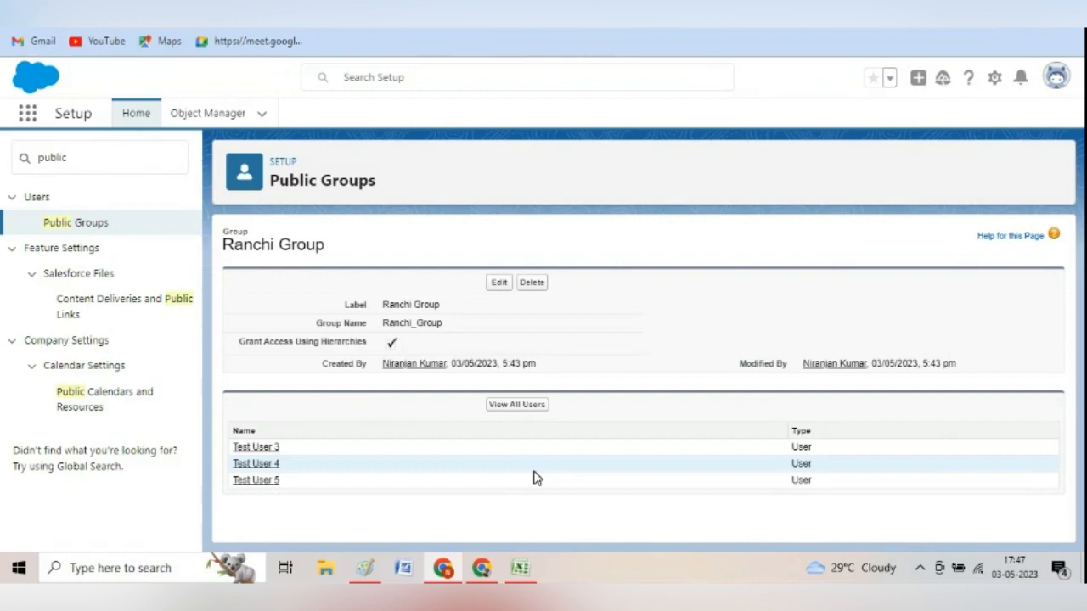
# Switch to the Excel Profiles sheet and enter "whenever the account billing city is Ranchi share the record to Ranchi group" in cell E20.
pyautogui.click(523, 567)
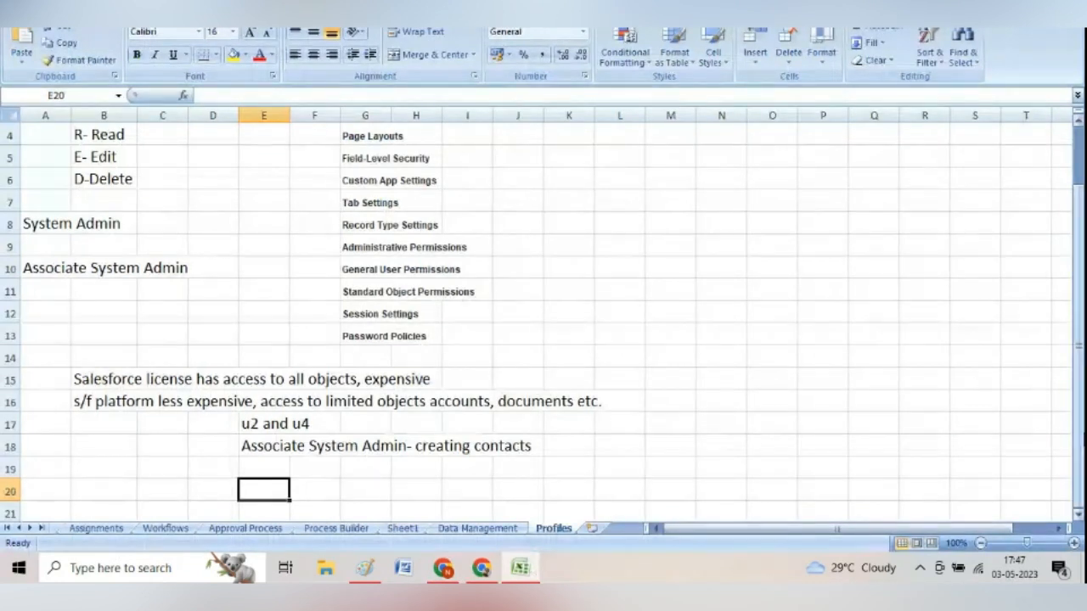
pyautogui.doubleClick(1078, 517)
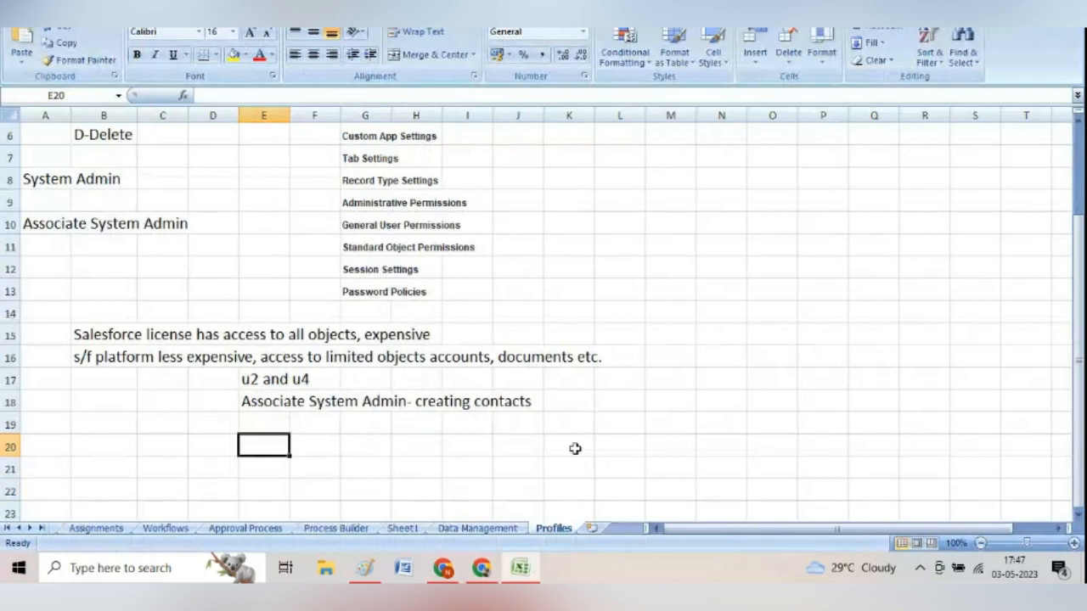
pyautogui.write('whenever the account billing city is ')
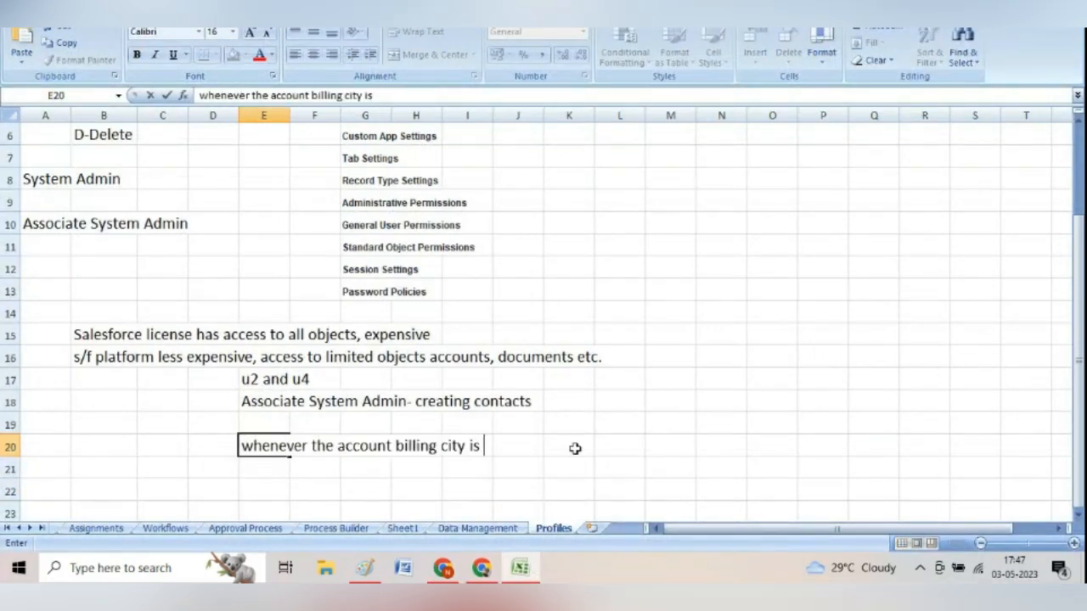
pyautogui.write('Ranch')
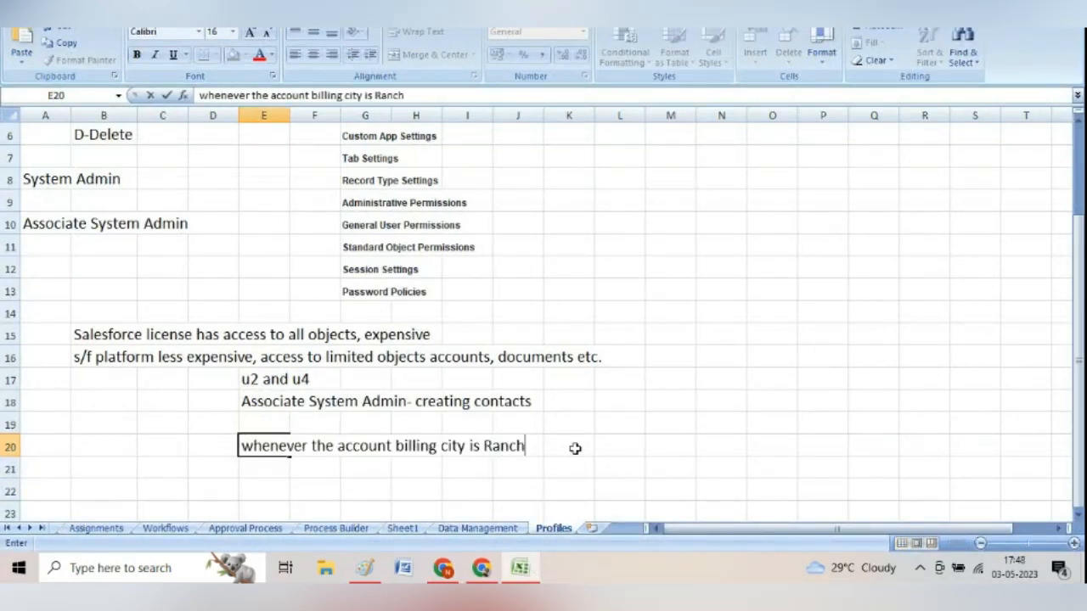
pyautogui.write('i share the ')
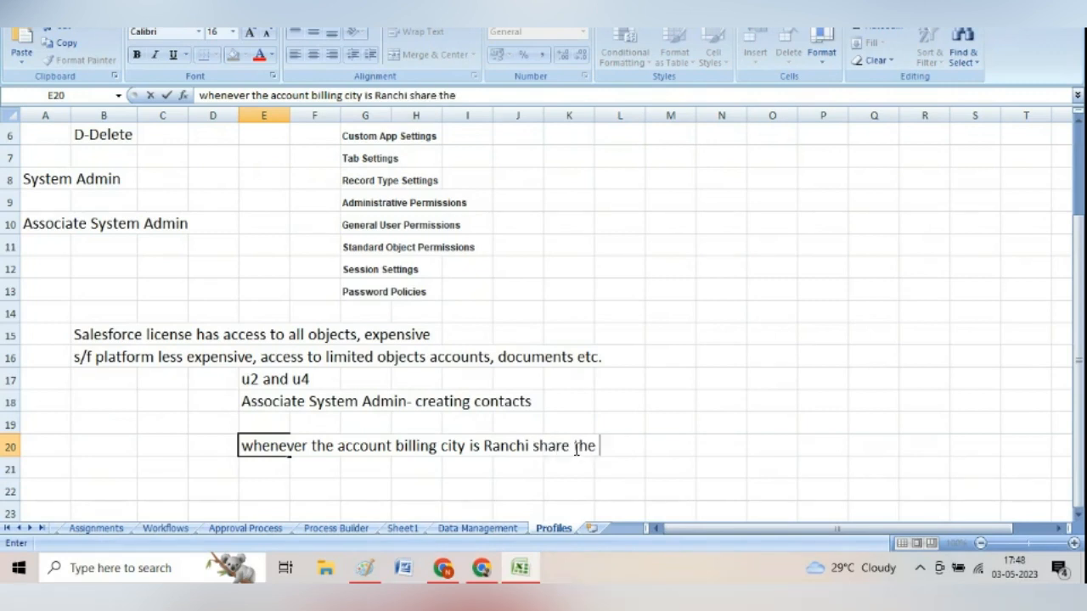
pyautogui.write('record to Ranchi grou')
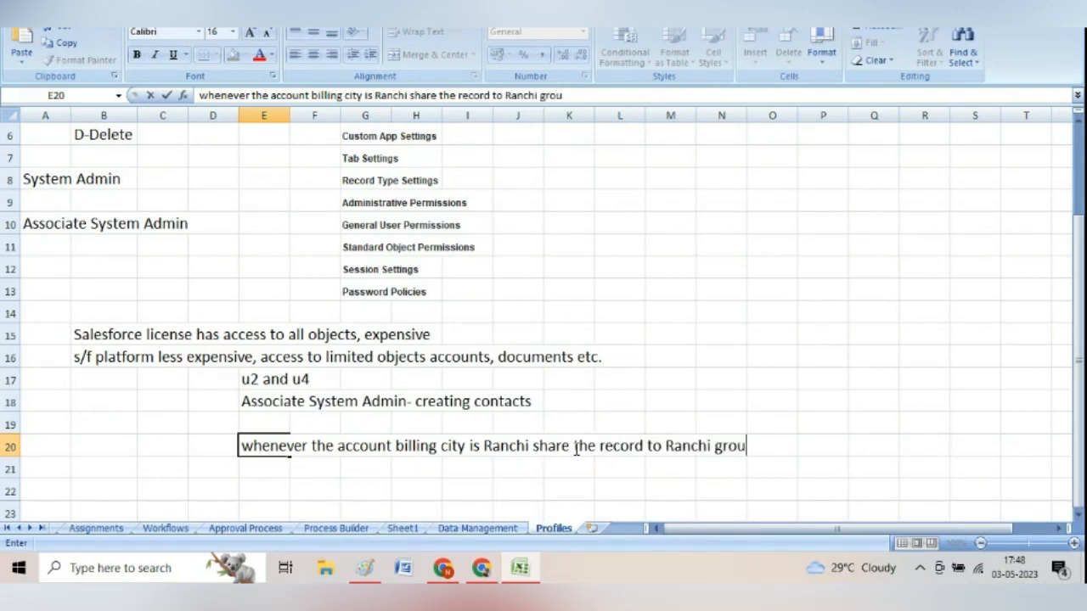
pyautogui.write('p')
pyautogui.click(223, 469)
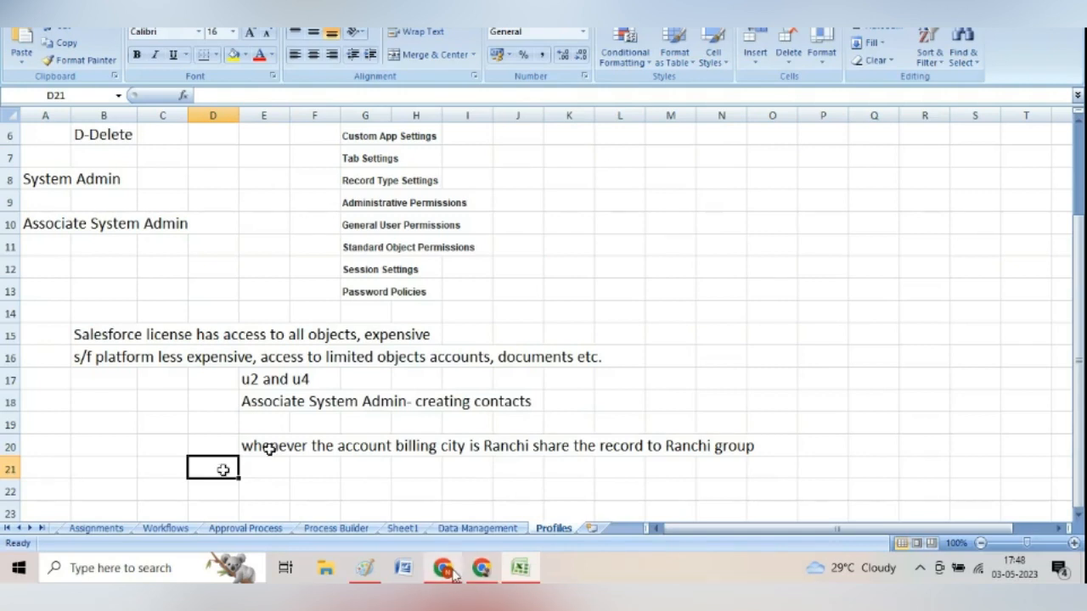
# Switch back to Salesforce Setup in Chrome, search Setup for "sharing se" and open the Sharing Settings page.
pyautogui.moveTo(447, 574)
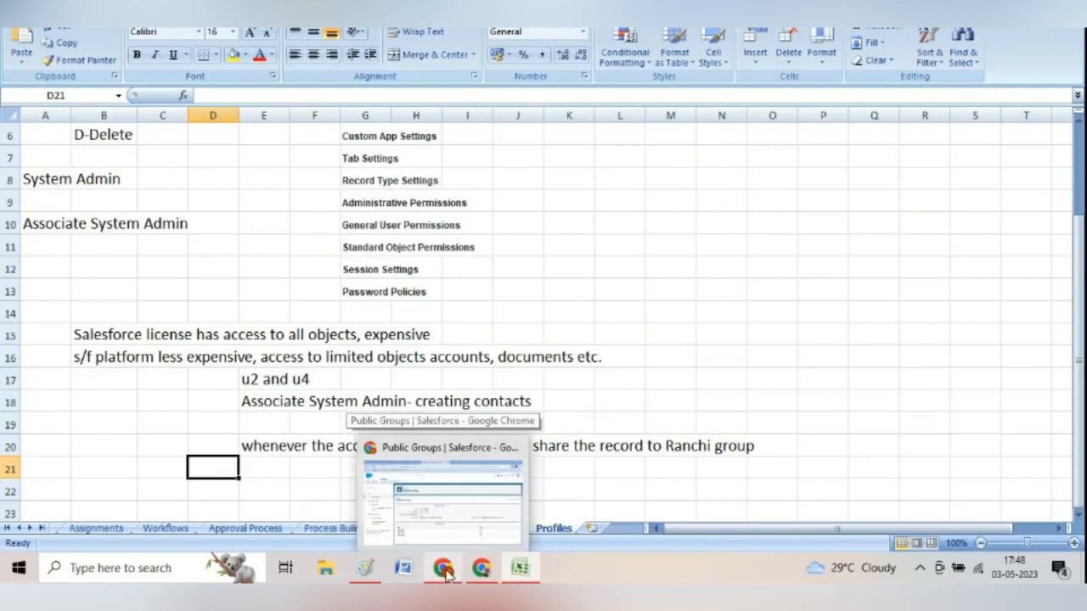
pyautogui.click(448, 575)
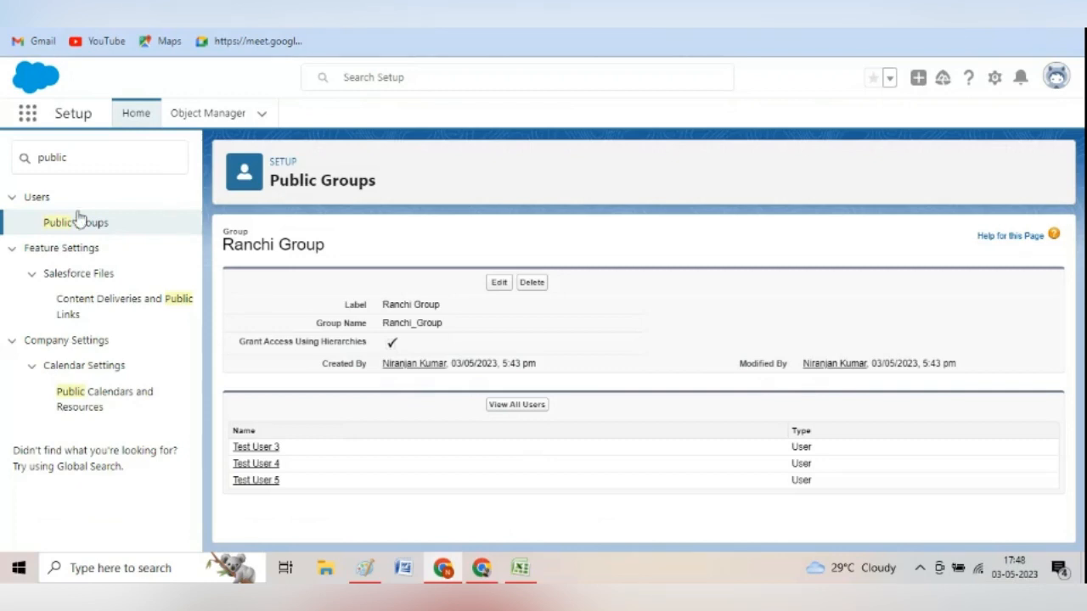
pyautogui.click(100, 161)
pyautogui.press('BackSpace')
pyautogui.press('BackSpace')
pyautogui.press('BackSpace')
pyautogui.press('BackSpace')
pyautogui.press('BackSpace')
pyautogui.press('BackSpace')
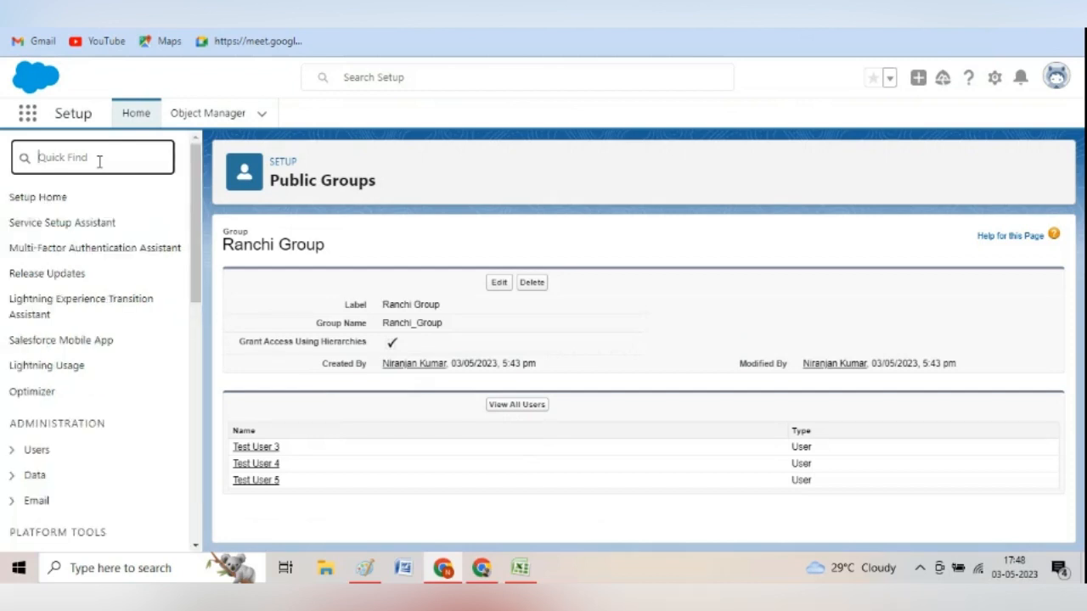
pyautogui.write('sharing se')
pyautogui.click(106, 227)
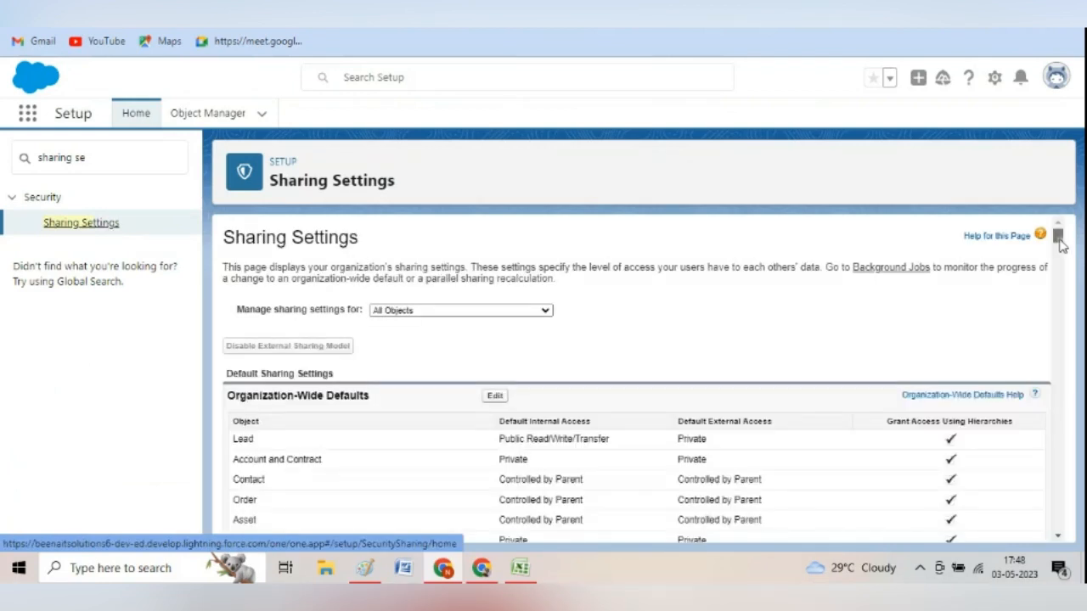
# Start a new account sharing rule with the label Ranchi Record Sharing and let the rule name fill from it.
pyautogui.moveTo(1060, 244); pyautogui.dragTo(1075, 353)
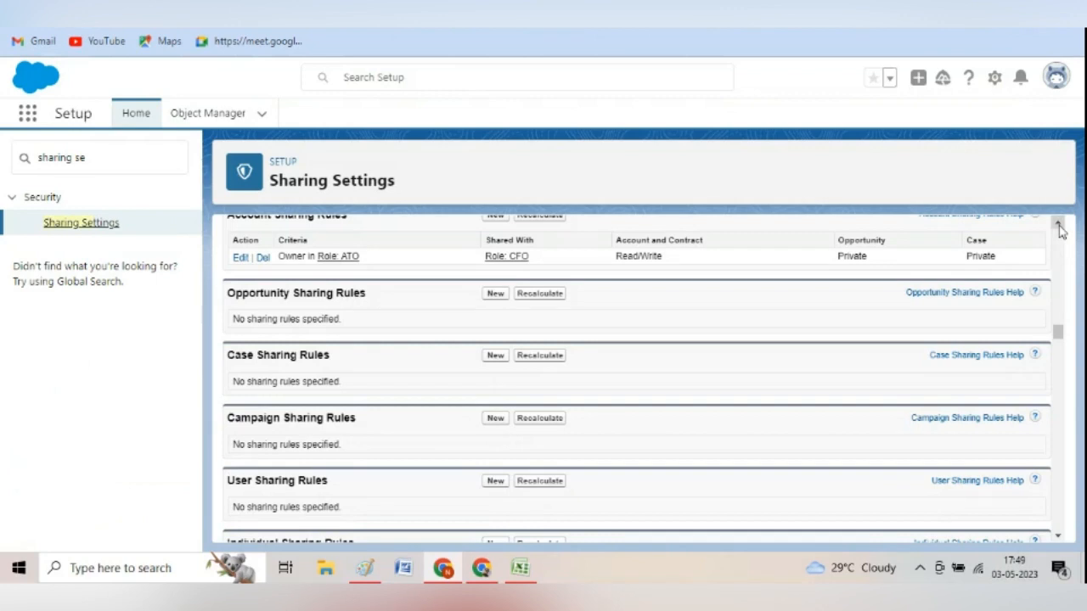
pyautogui.click(1058, 226)
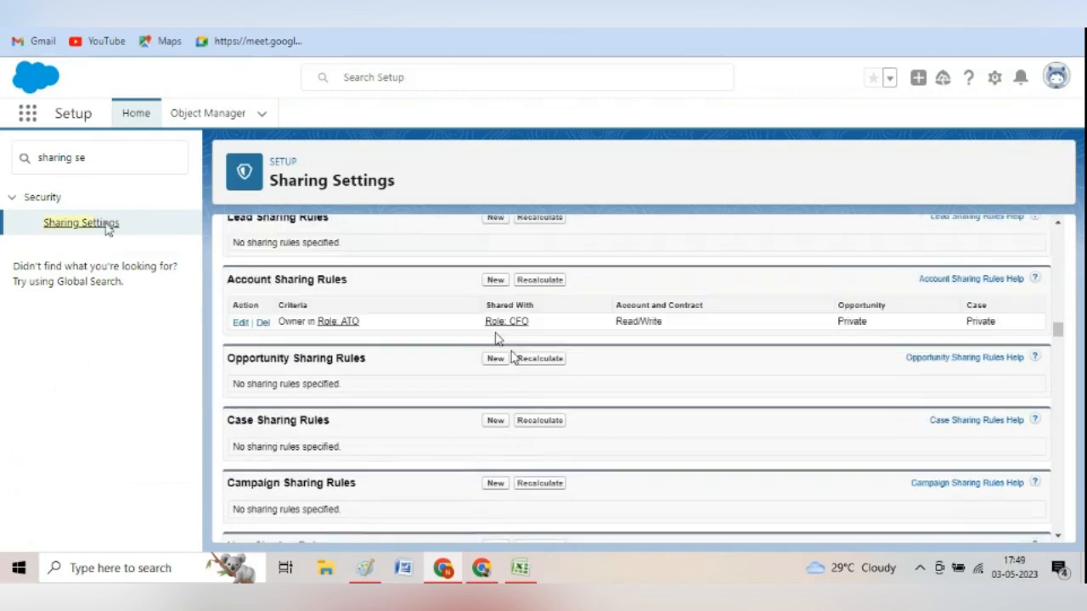
pyautogui.click(496, 281)
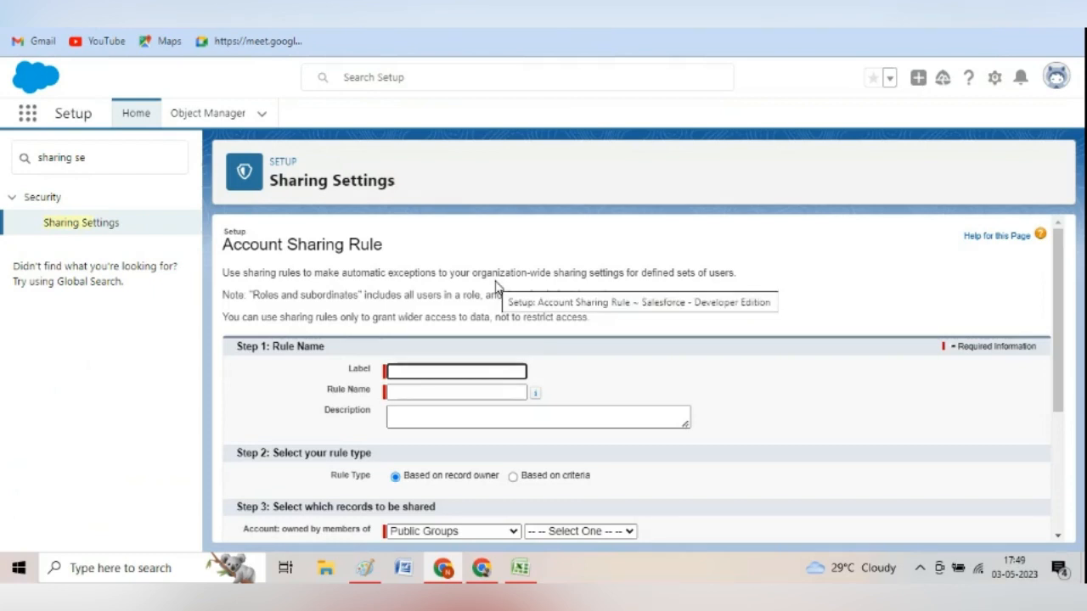
pyautogui.click(437, 371)
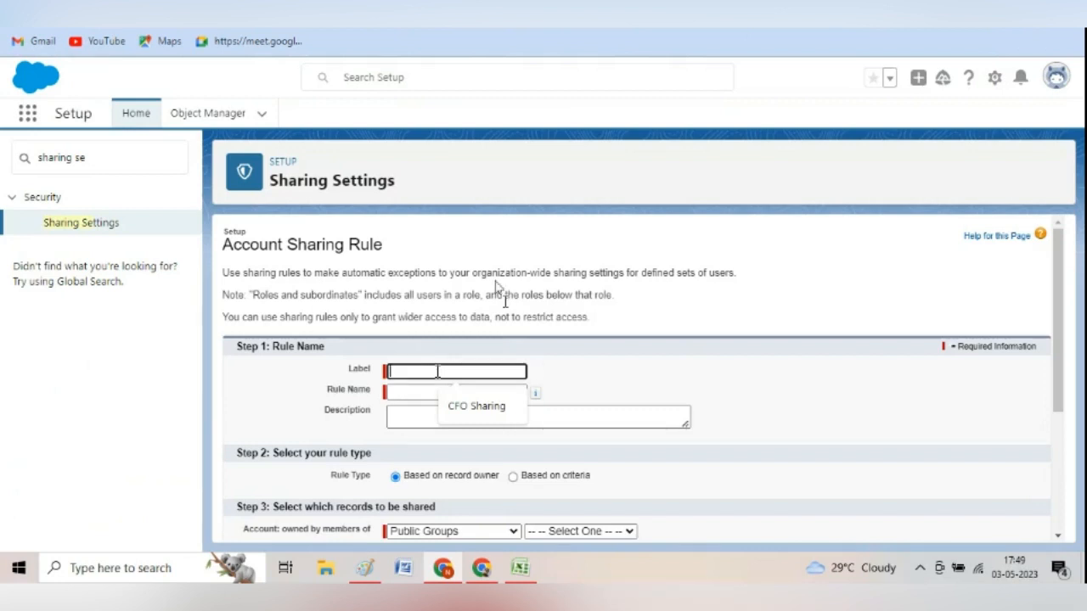
pyautogui.write('Ranchi')
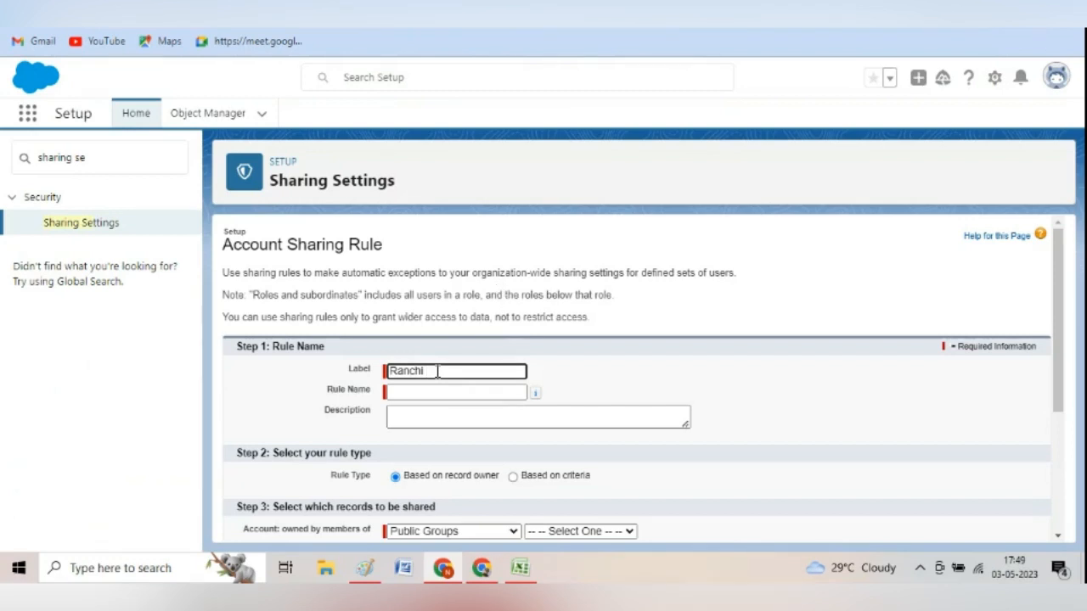
pyautogui.write(' Record Sharing')
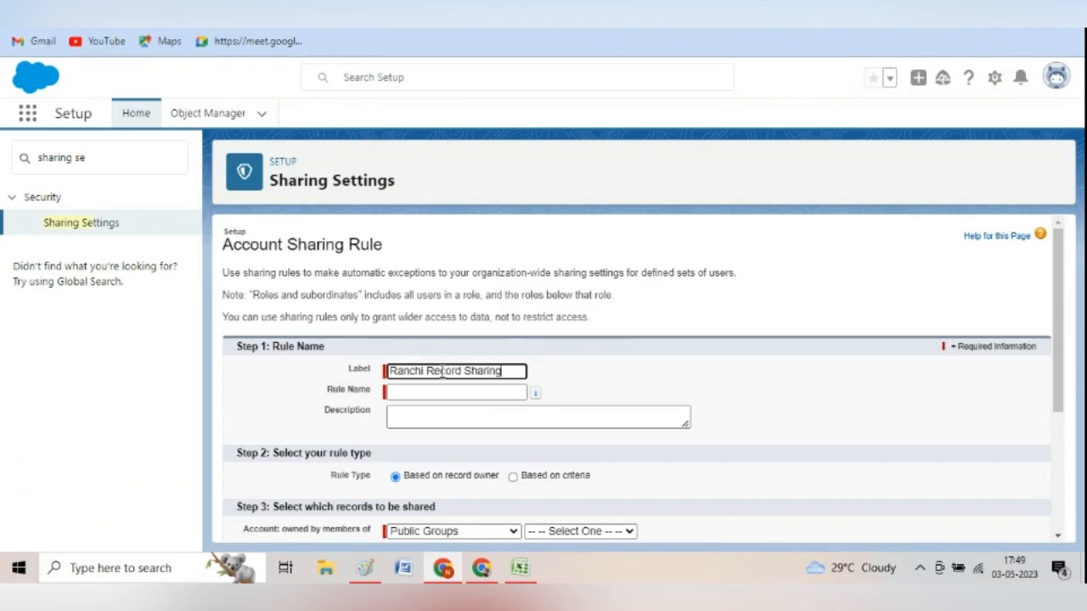
pyautogui.press('Tab')
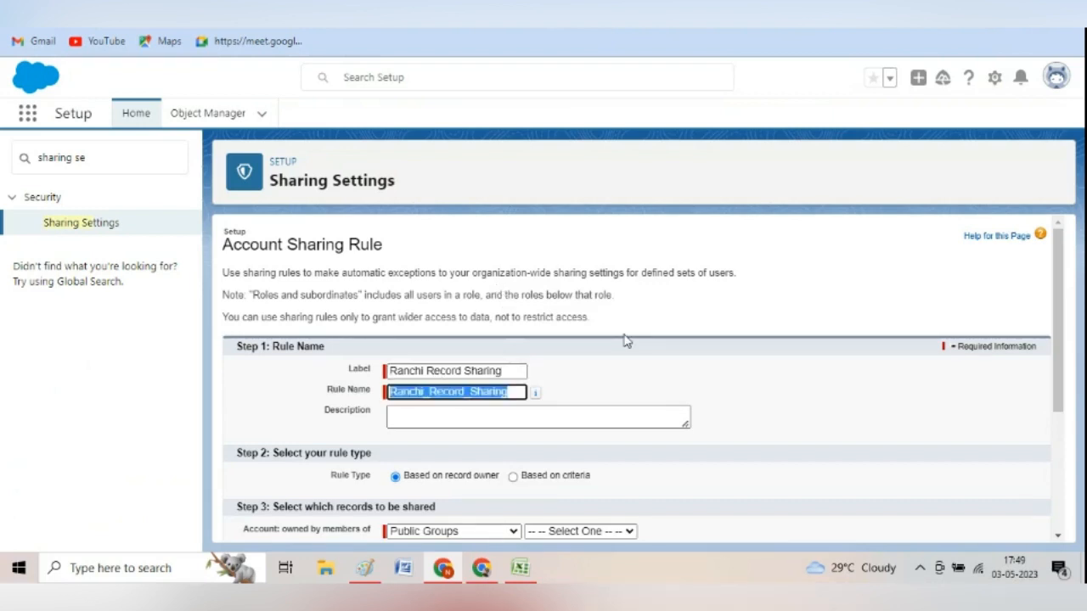
pyautogui.press('Tab')
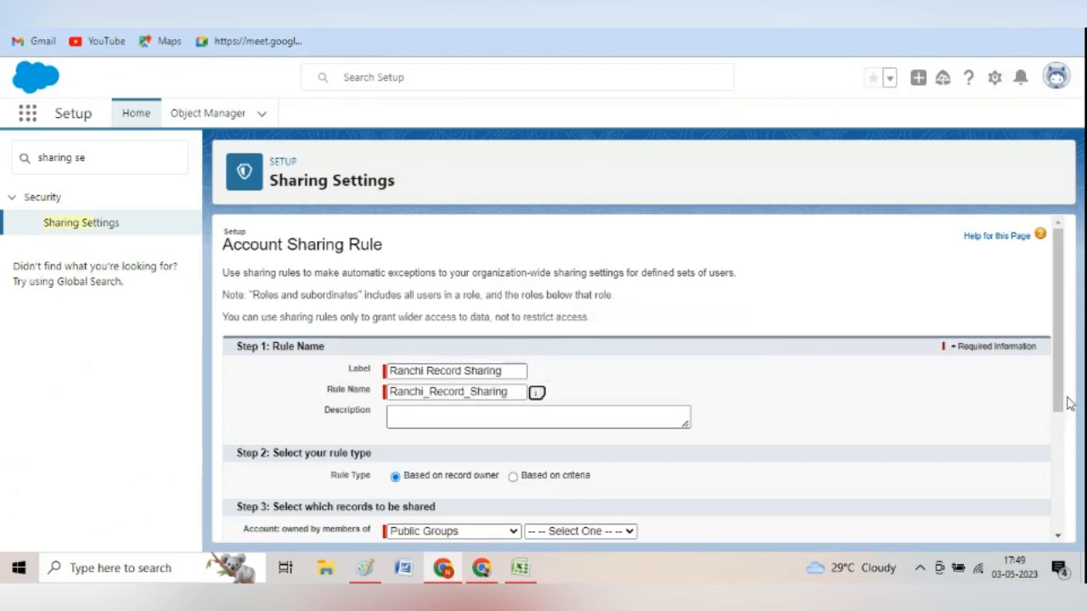
# Base the sharing rule on criteria and select the records whose Billing City equals Ranchi.
pyautogui.moveTo(1068, 404); pyautogui.dragTo(1078, 457)
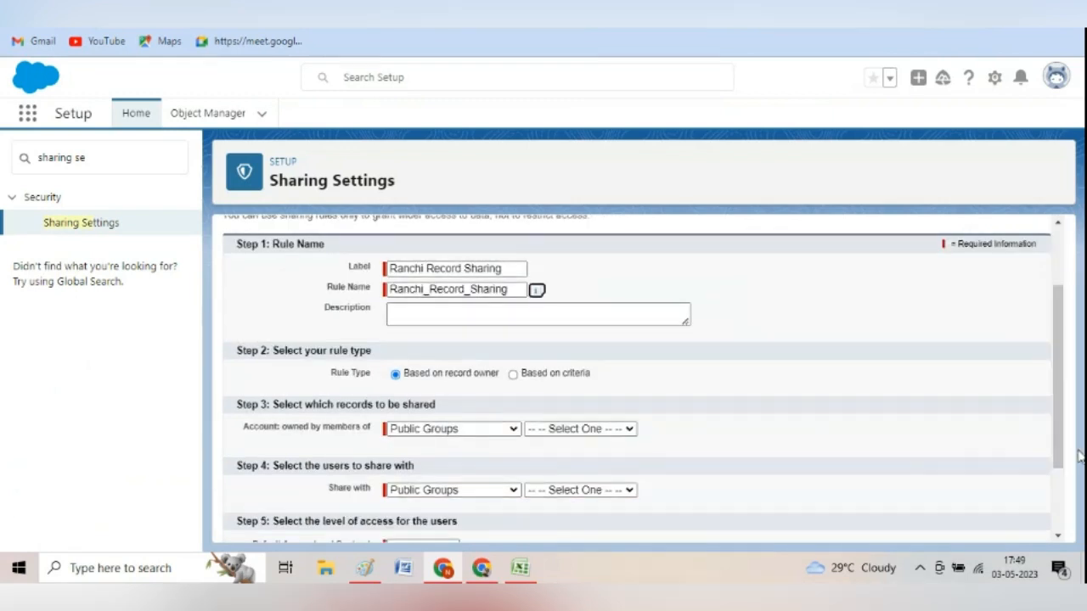
pyautogui.click(513, 376)
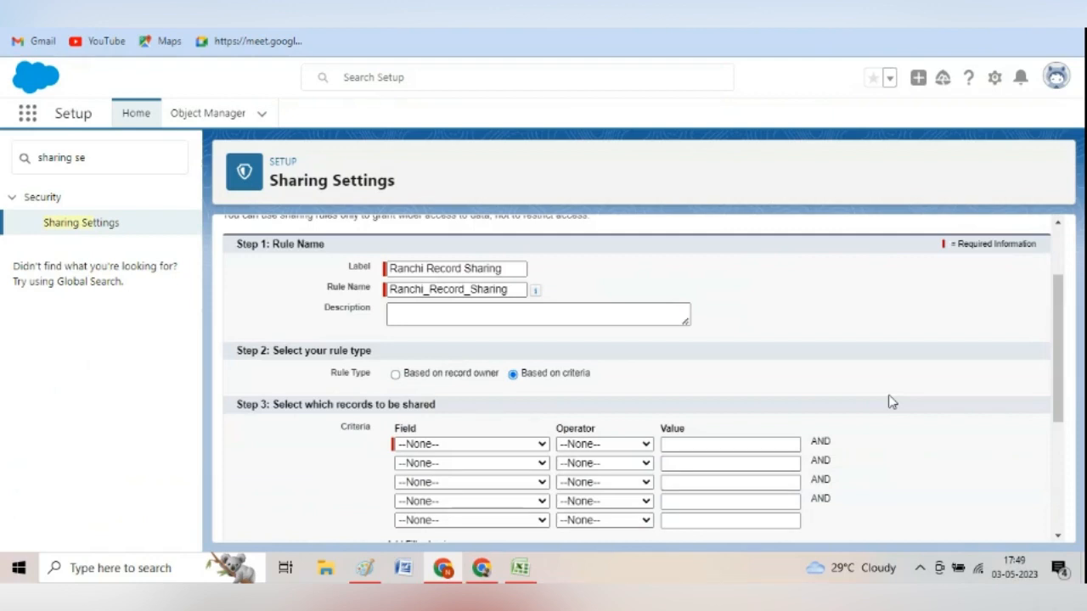
pyautogui.click(1057, 536)
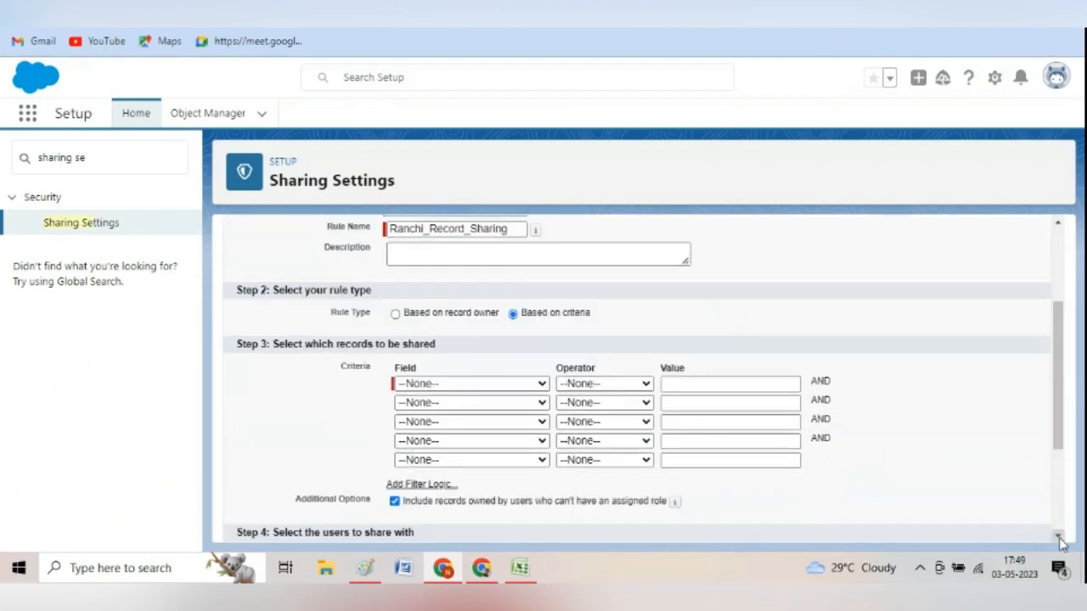
pyautogui.click(1058, 537)
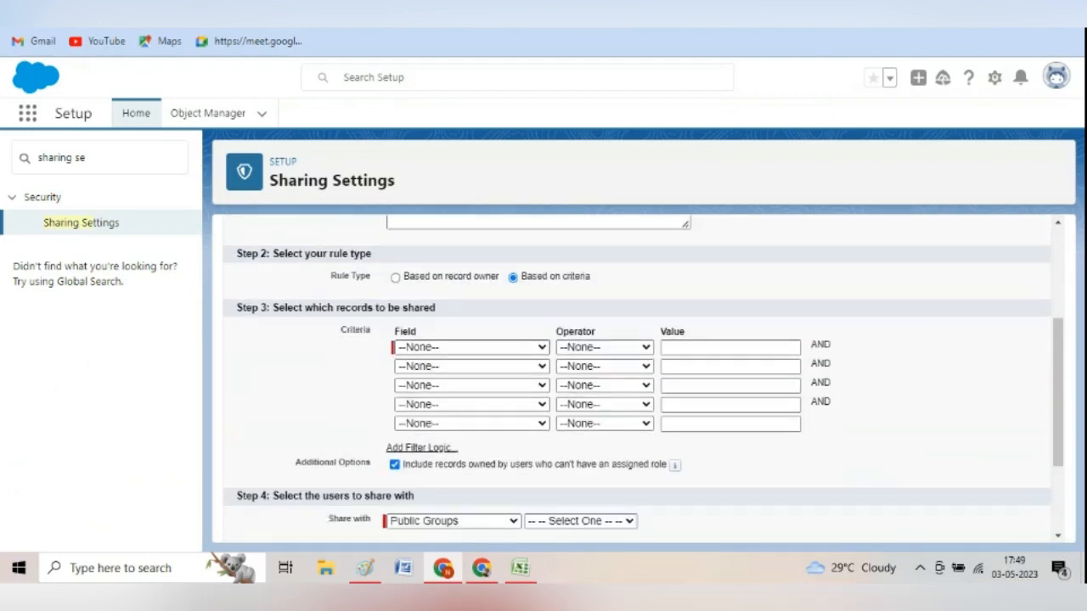
pyautogui.click(530, 348)
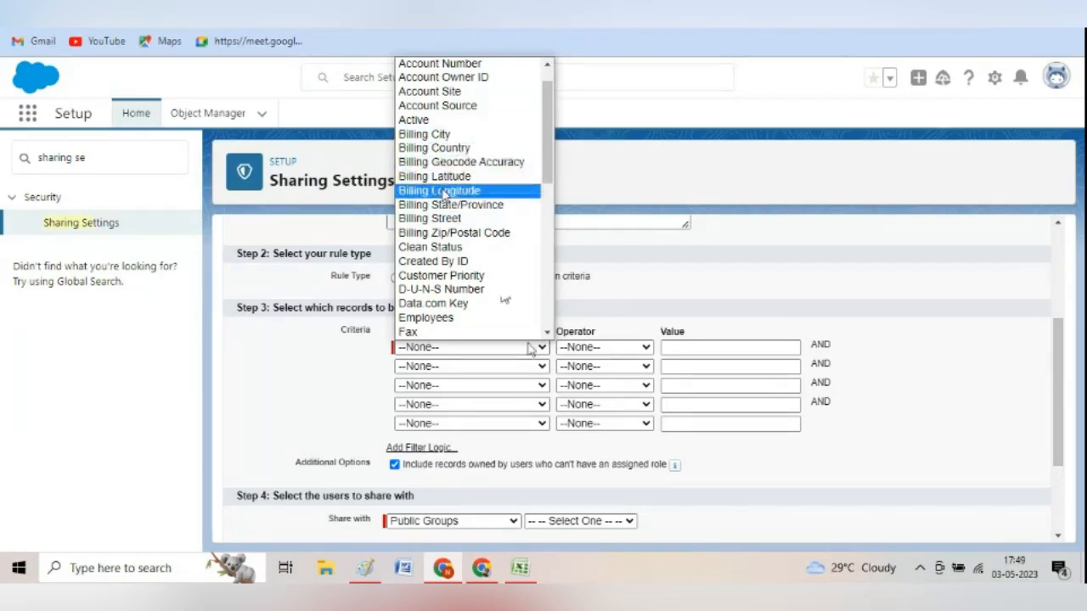
pyautogui.click(436, 136)
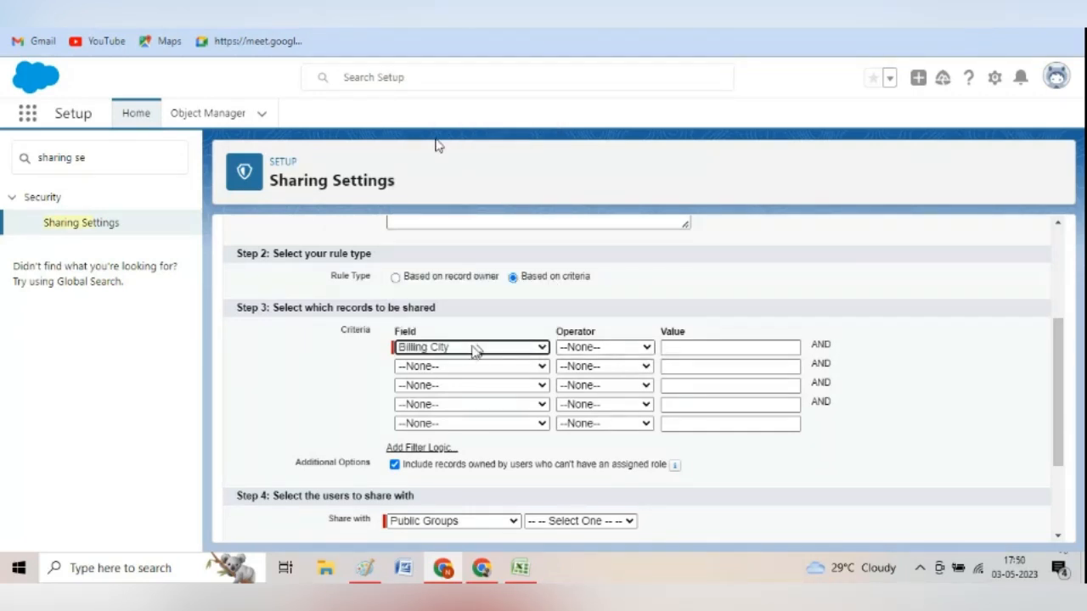
pyautogui.click(567, 350)
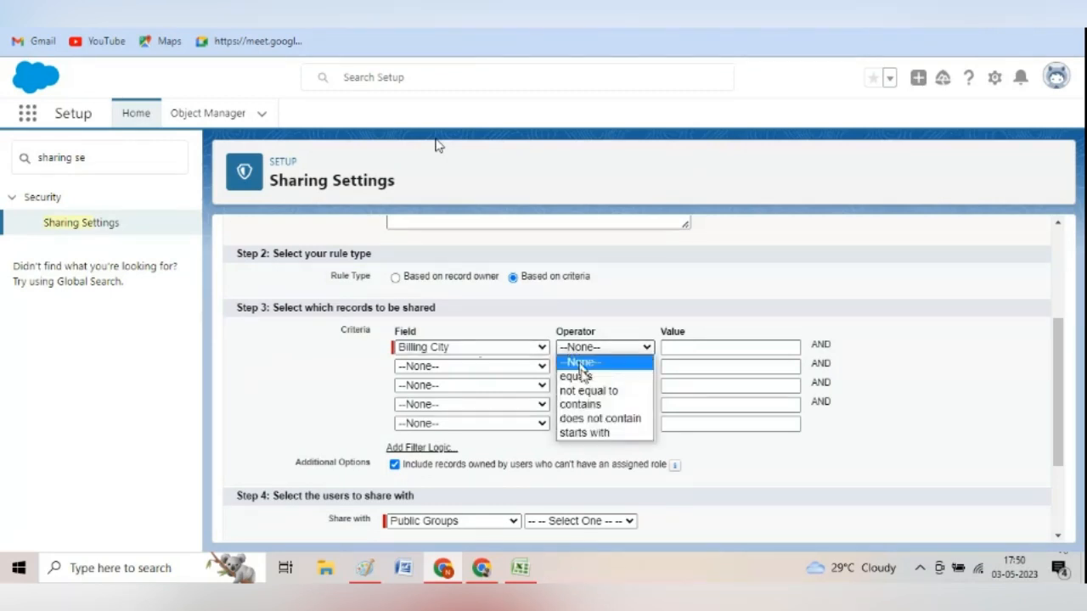
pyautogui.click(579, 376)
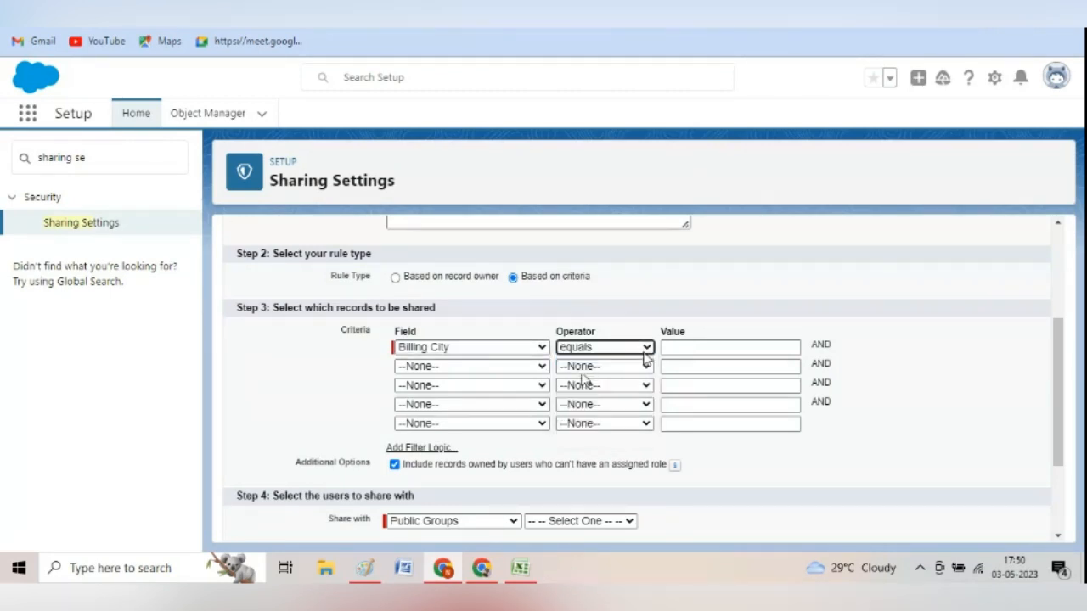
pyautogui.click(673, 347)
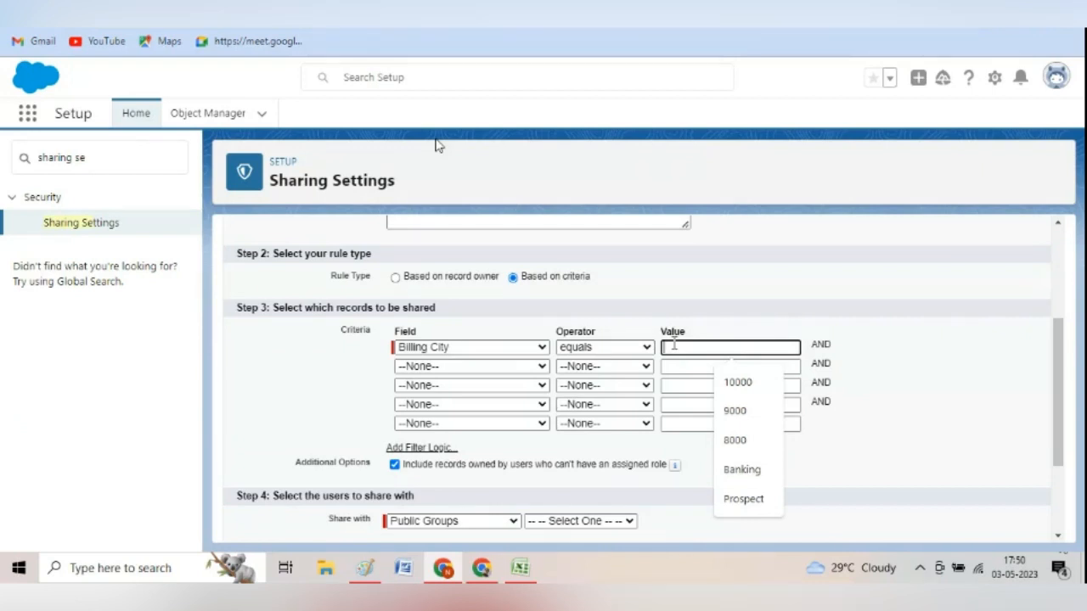
pyautogui.write('Ranchi')
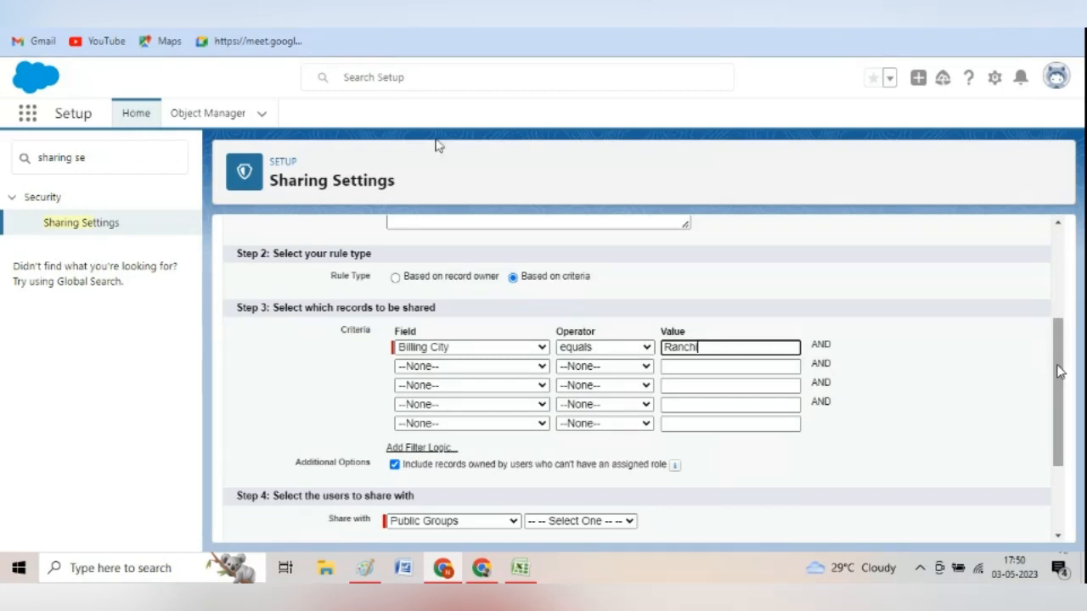
pyautogui.scroll(-1, 1059, 371)
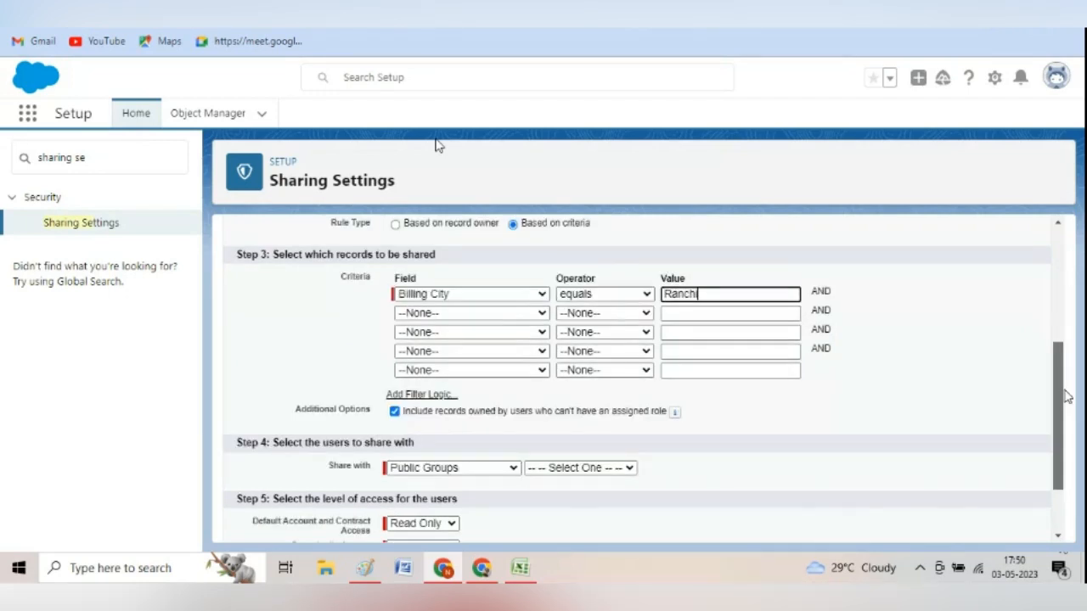
# Share the rule's records with the public group Ranchi Group.
pyautogui.moveTo(1065, 391); pyautogui.dragTo(1071, 405)
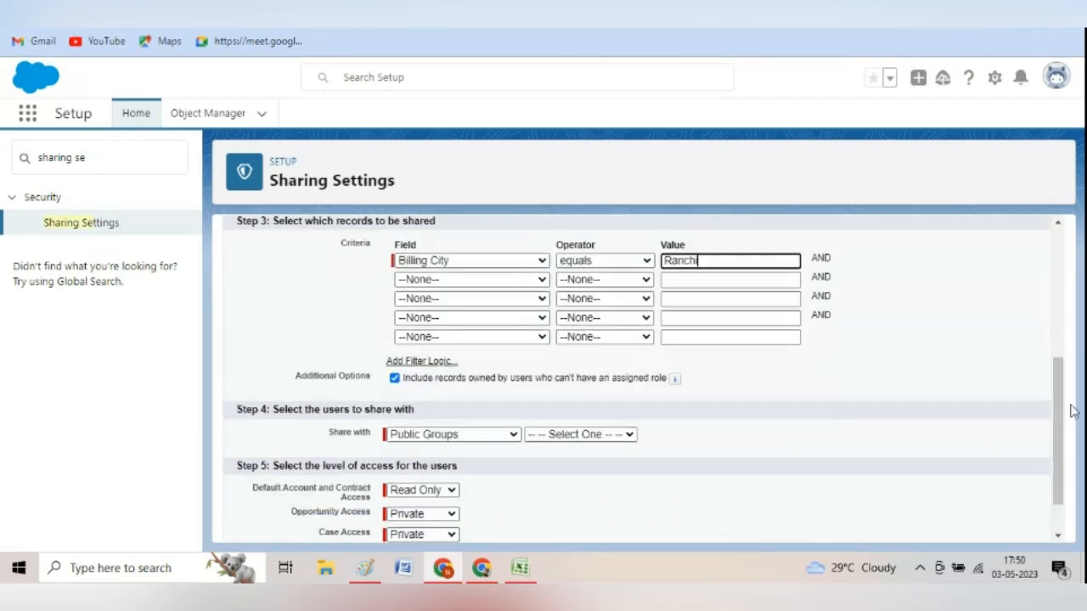
pyautogui.click(513, 436)
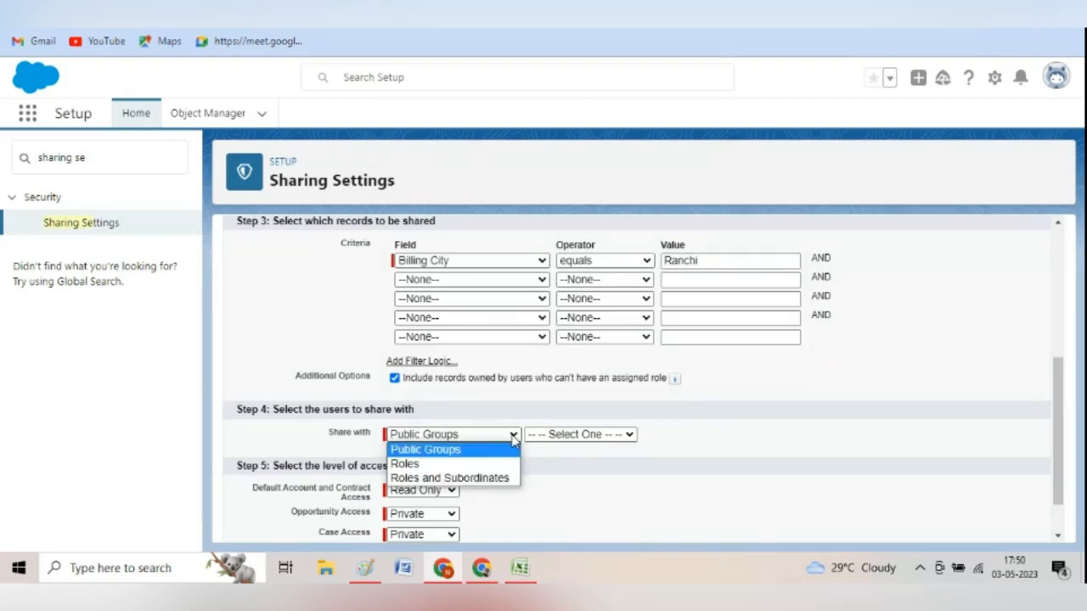
pyautogui.click(468, 453)
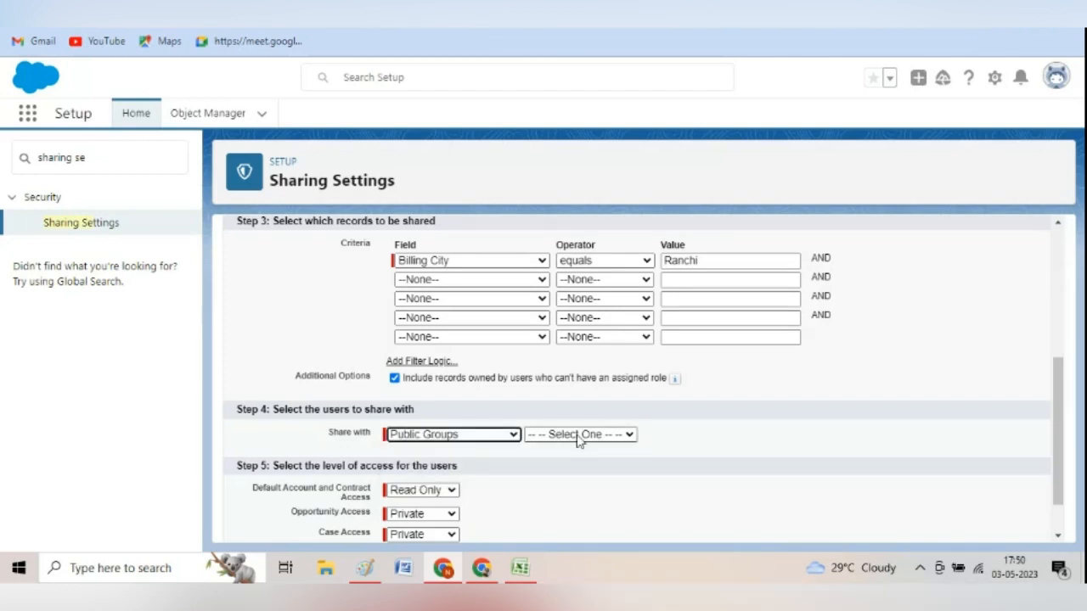
pyautogui.click(579, 436)
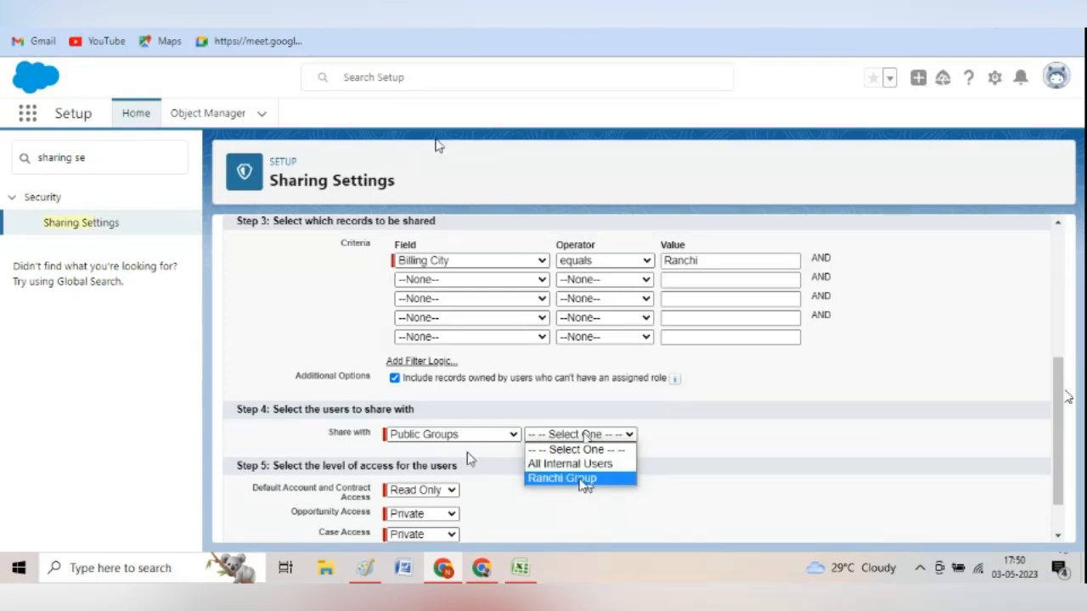
pyautogui.click(584, 482)
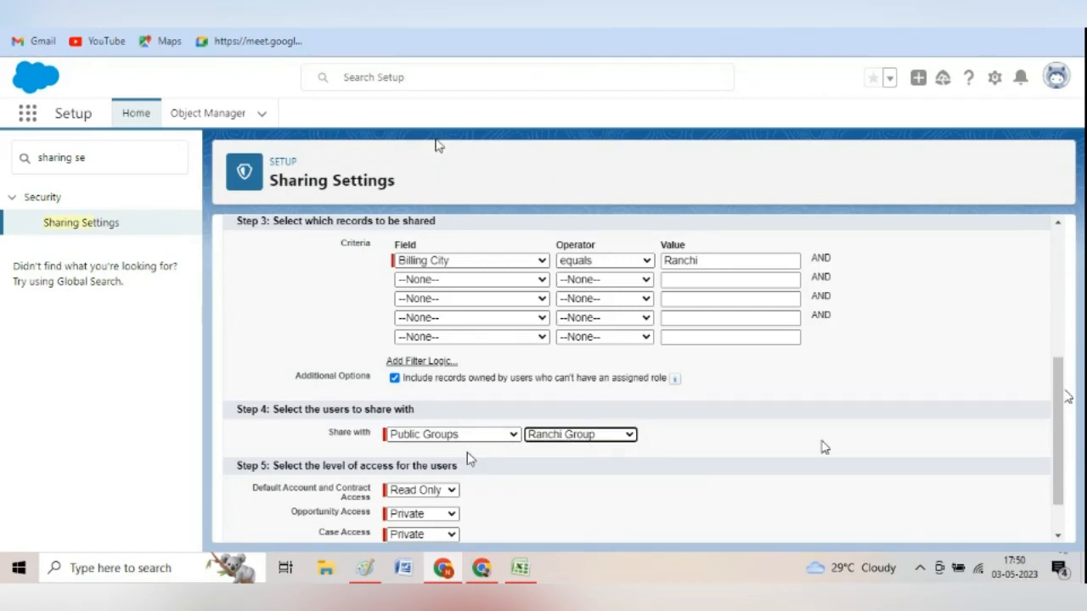
# Set the rule's default account and contract access to Read/Write, then save the rule and accept the sharing recalculation.
pyautogui.scroll(-1, 1072, 454)
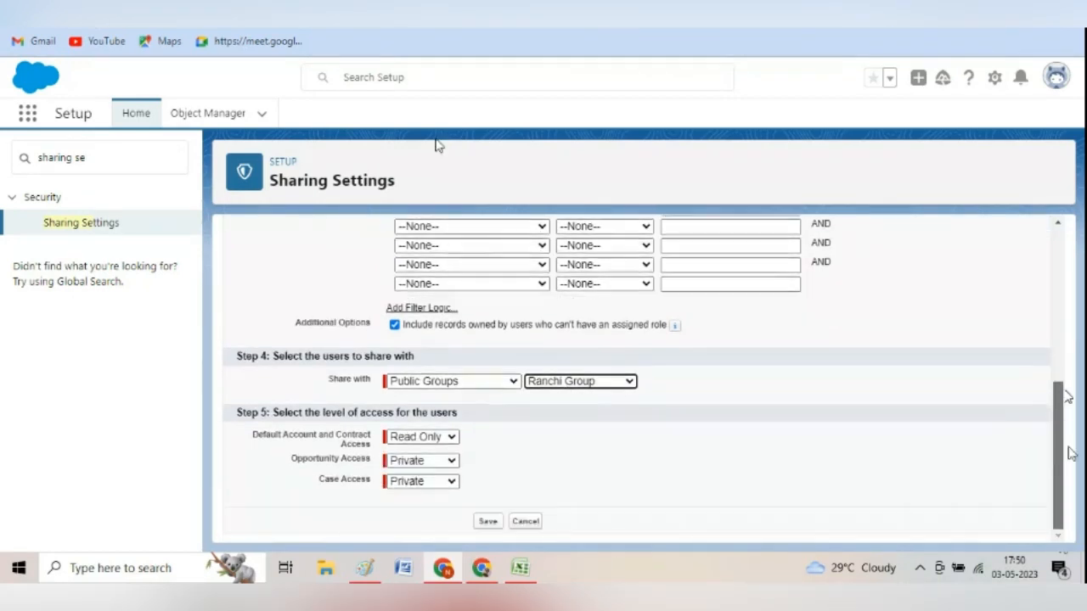
pyautogui.click(451, 437)
pyautogui.click(450, 470)
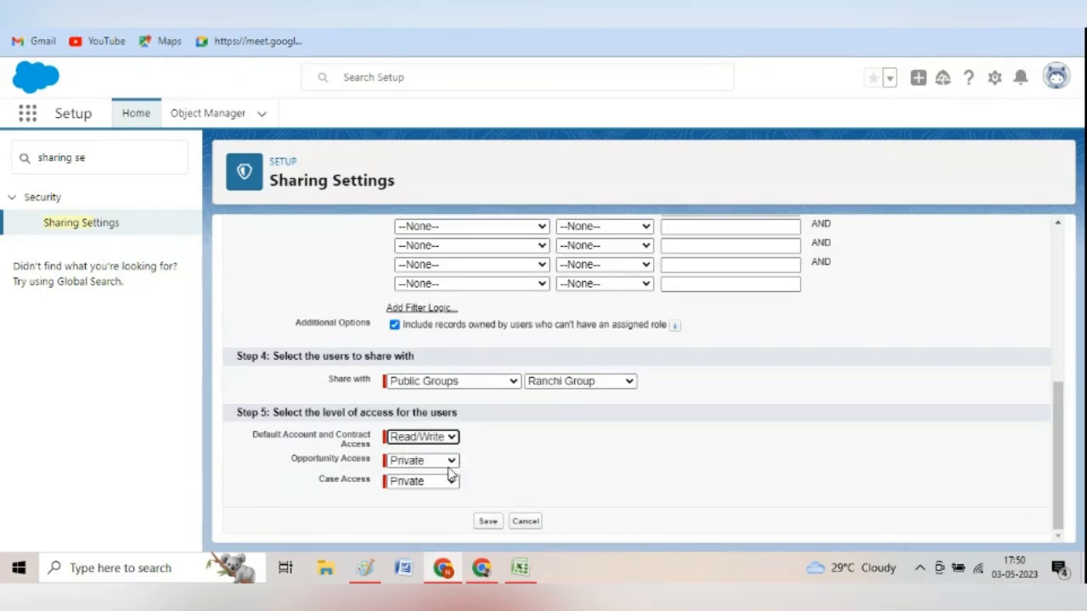
pyautogui.click(486, 522)
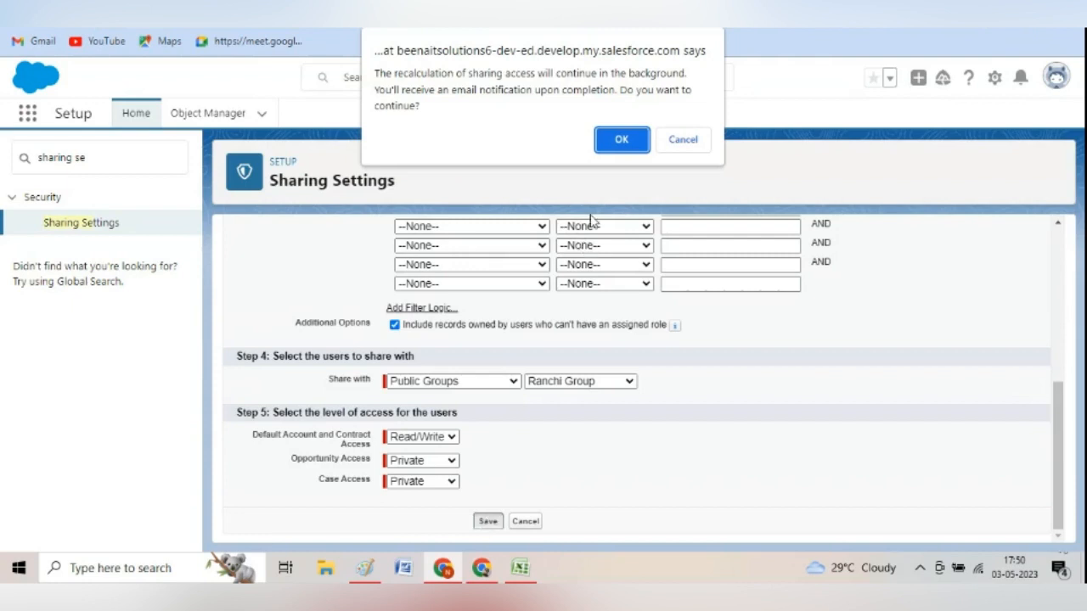
pyautogui.click(624, 140)
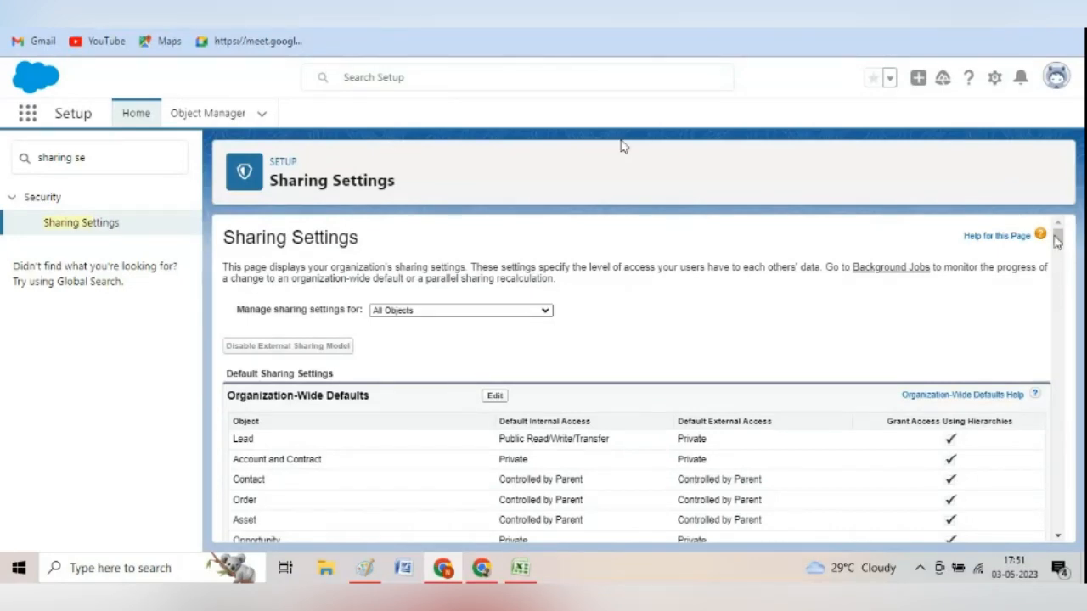
# Go to Accounts in the Sales app and start a new account record.
pyautogui.moveTo(1057, 240)
pyautogui.mouseDown()
pyautogui.moveTo(1058, 297)
pyautogui.moveTo(1062, 232)
pyautogui.mouseUp()
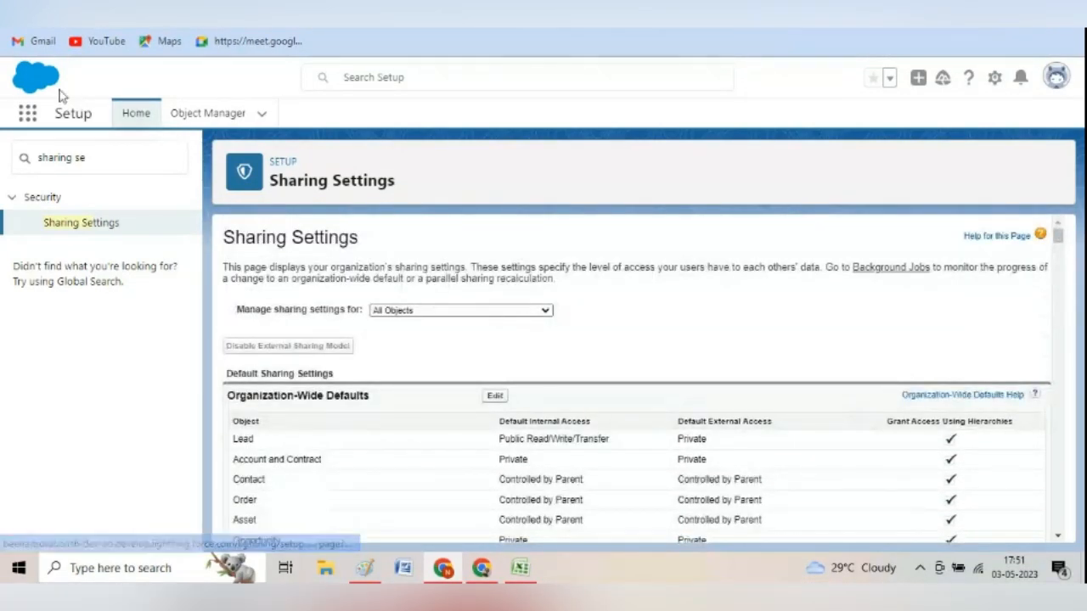
pyautogui.click(29, 115)
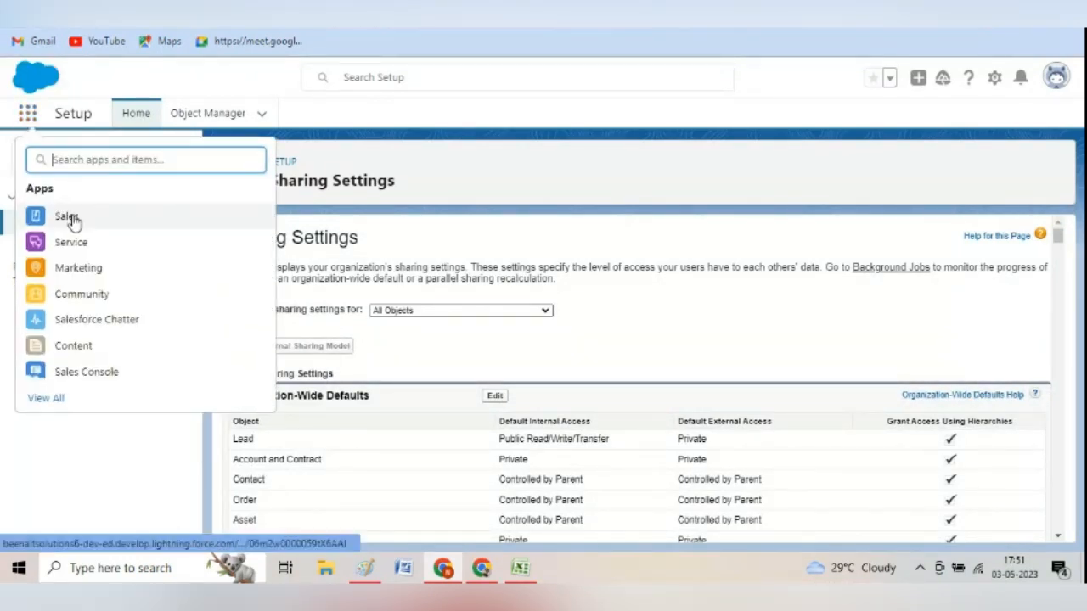
pyautogui.click(68, 217)
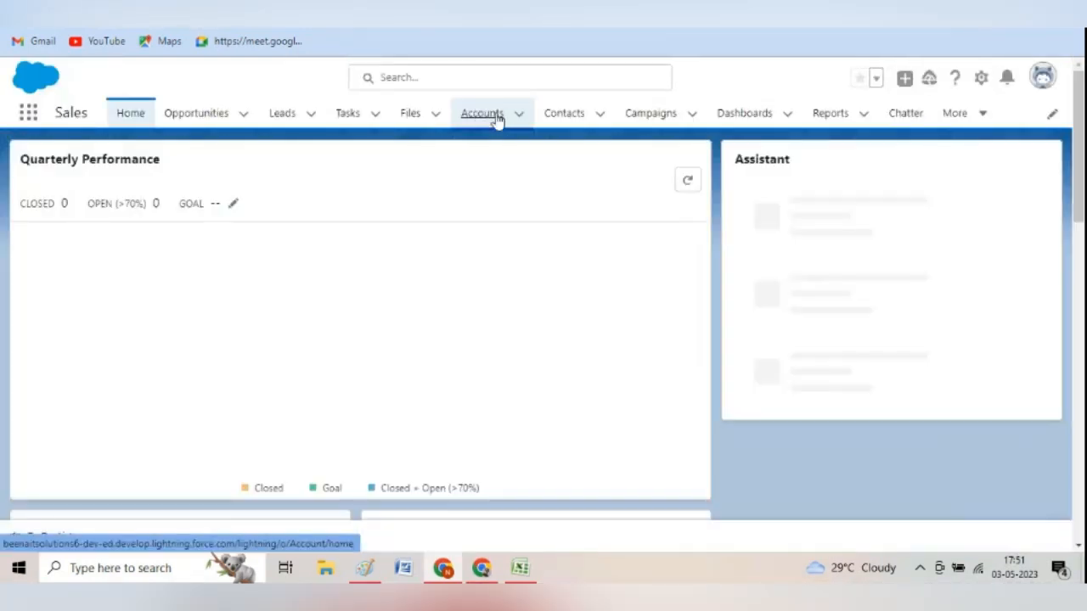
pyautogui.click(482, 112)
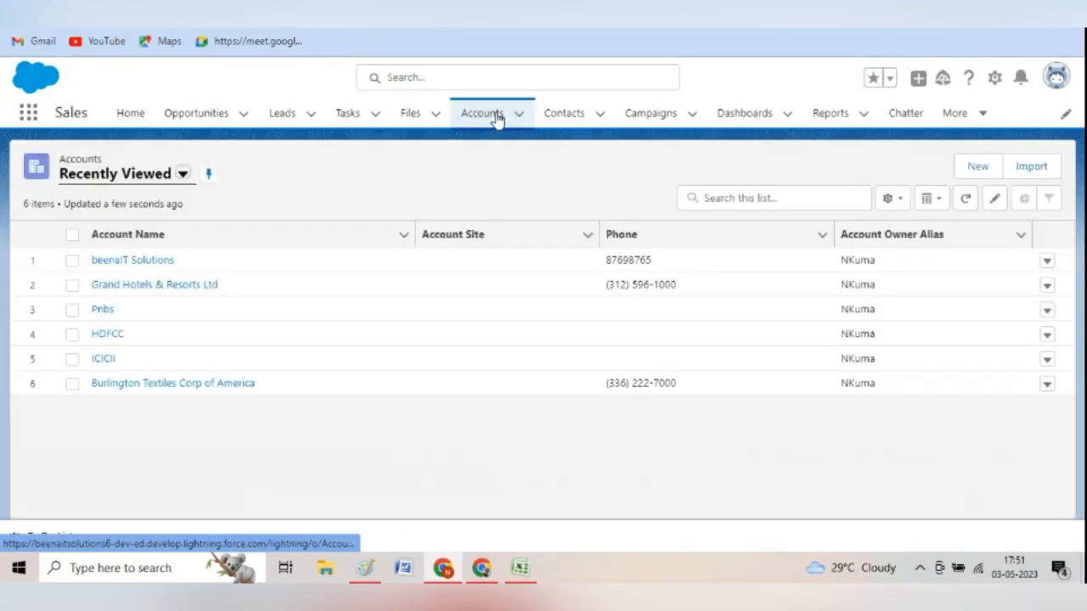
pyautogui.click(518, 113)
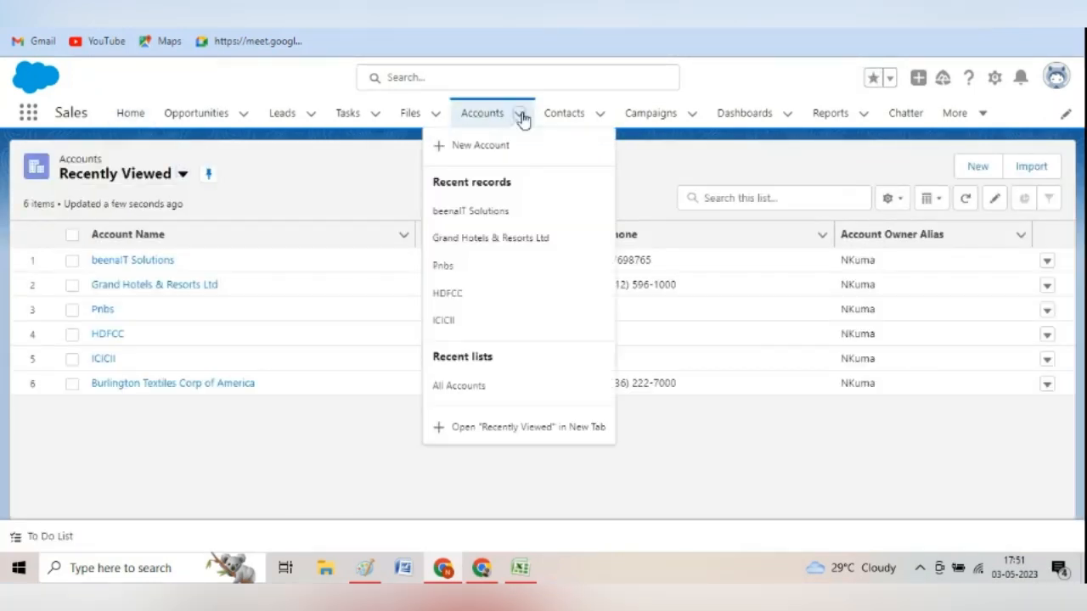
pyautogui.click(499, 147)
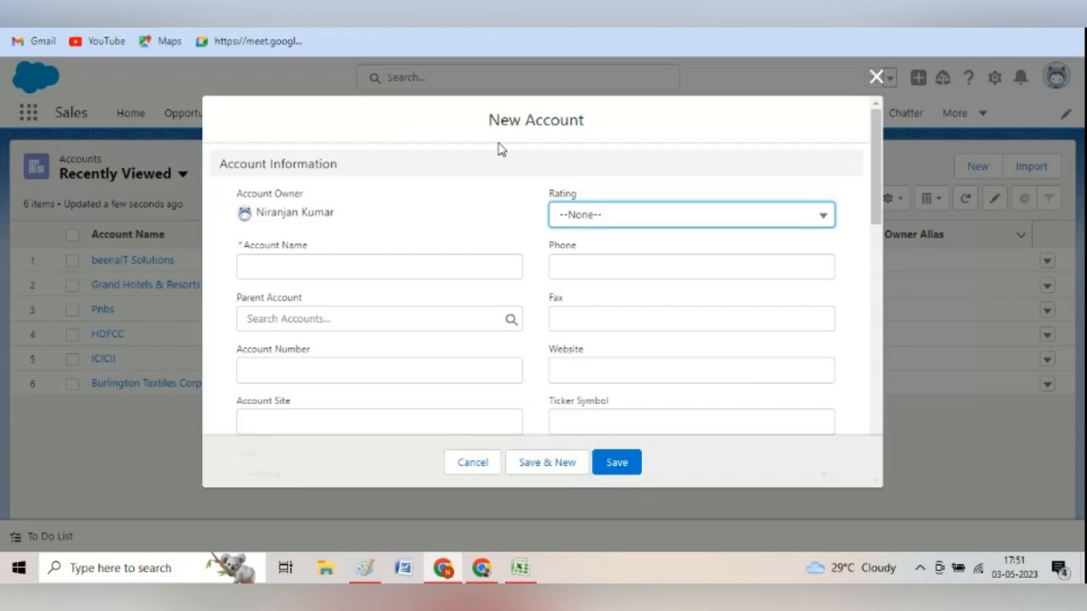
# Name the new account Admin Account, set its billing city to Ranchi, and save it.
pyautogui.click(404, 258)
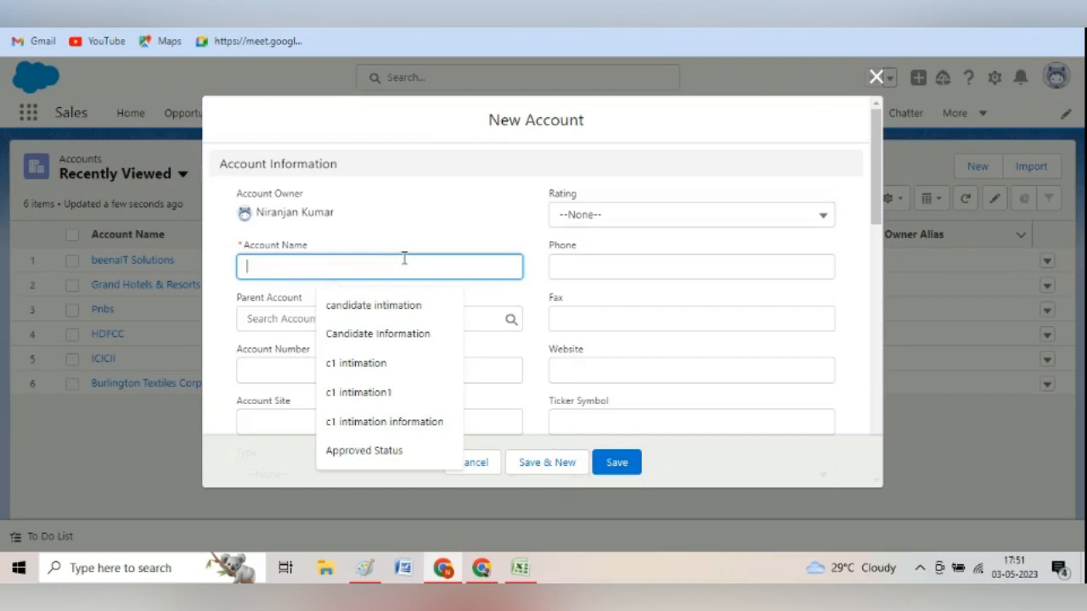
pyautogui.write('Admin Account')
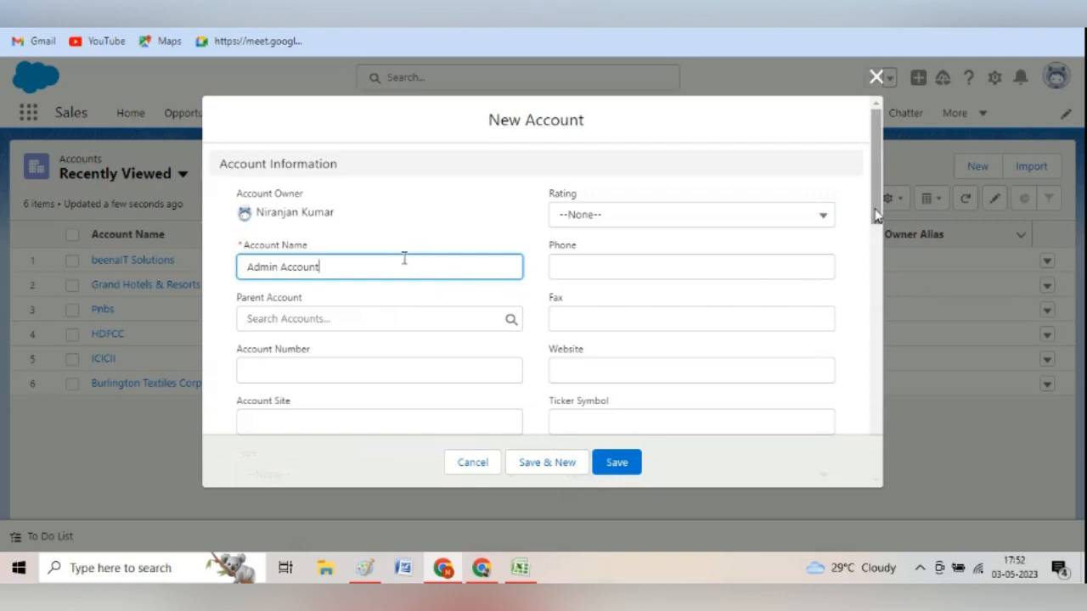
pyautogui.moveTo(876, 216); pyautogui.dragTo(909, 346)
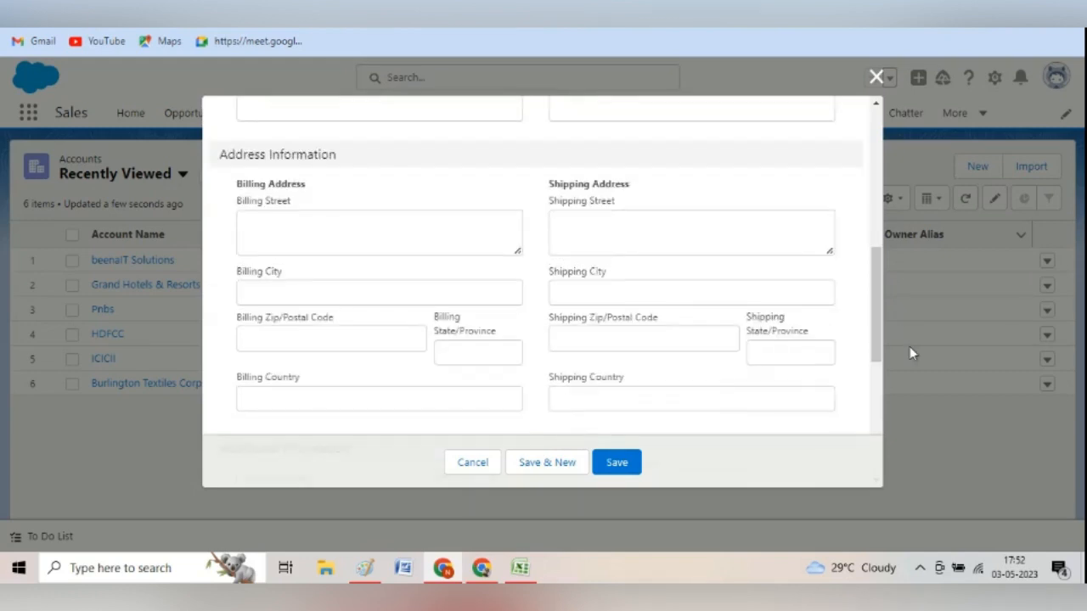
pyautogui.click(318, 290)
pyautogui.write('Ranchi')
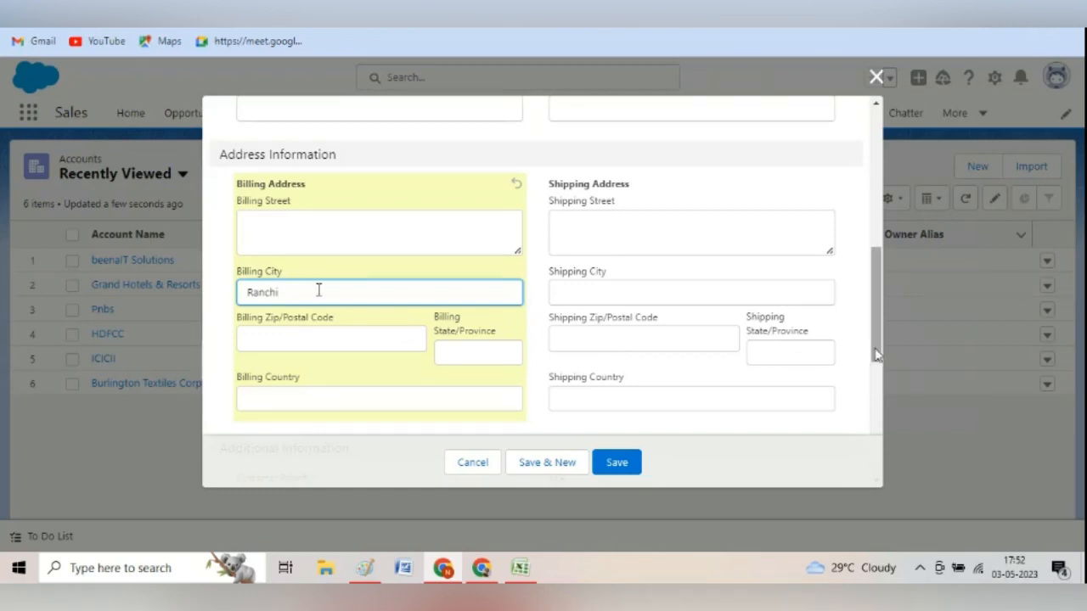
pyautogui.moveTo(877, 351); pyautogui.dragTo(860, 204)
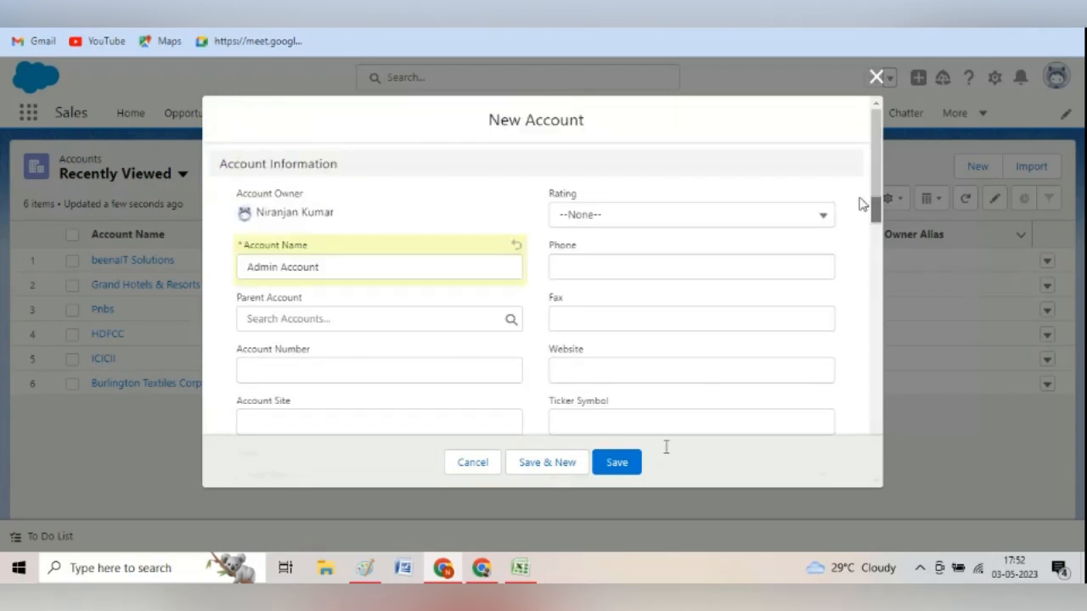
pyautogui.click(621, 469)
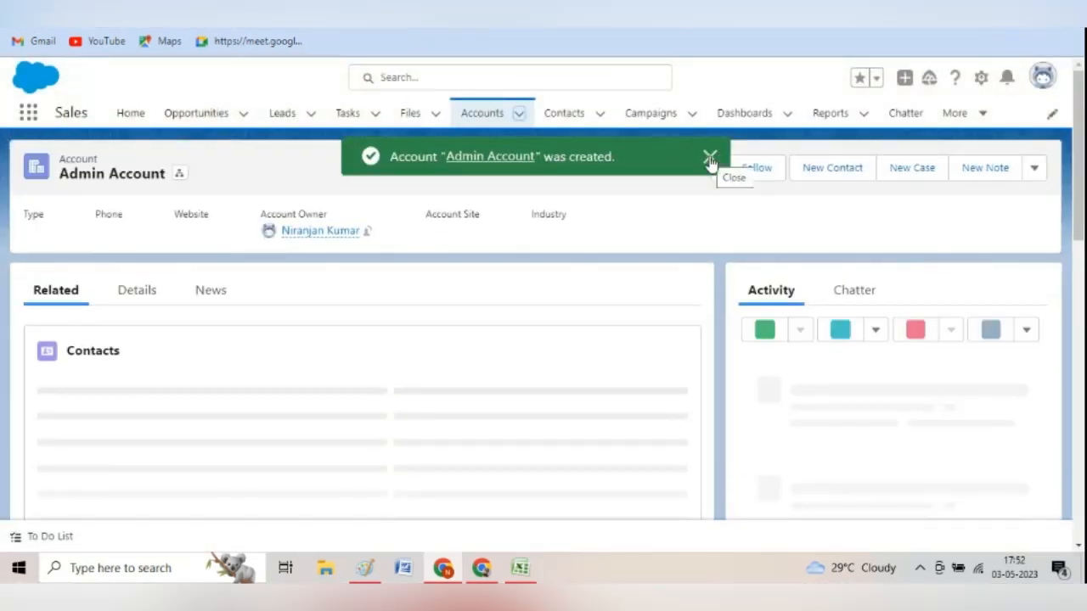
pyautogui.click(711, 161)
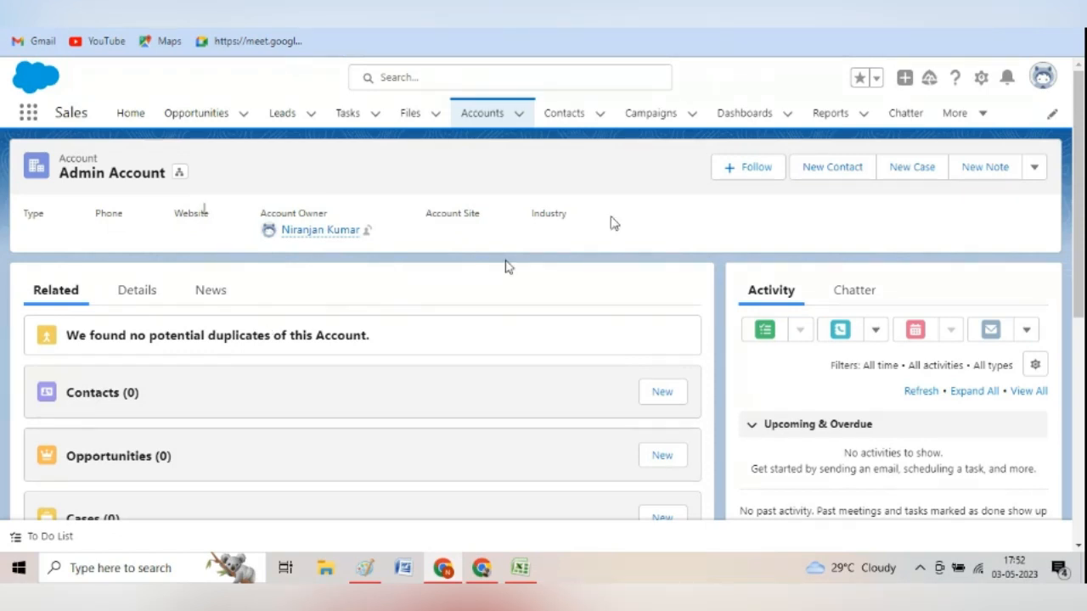
# Examine which users and groups Admin Account is shared with and their access levels, then close the sharing details without changes.
pyautogui.click(1033, 175)
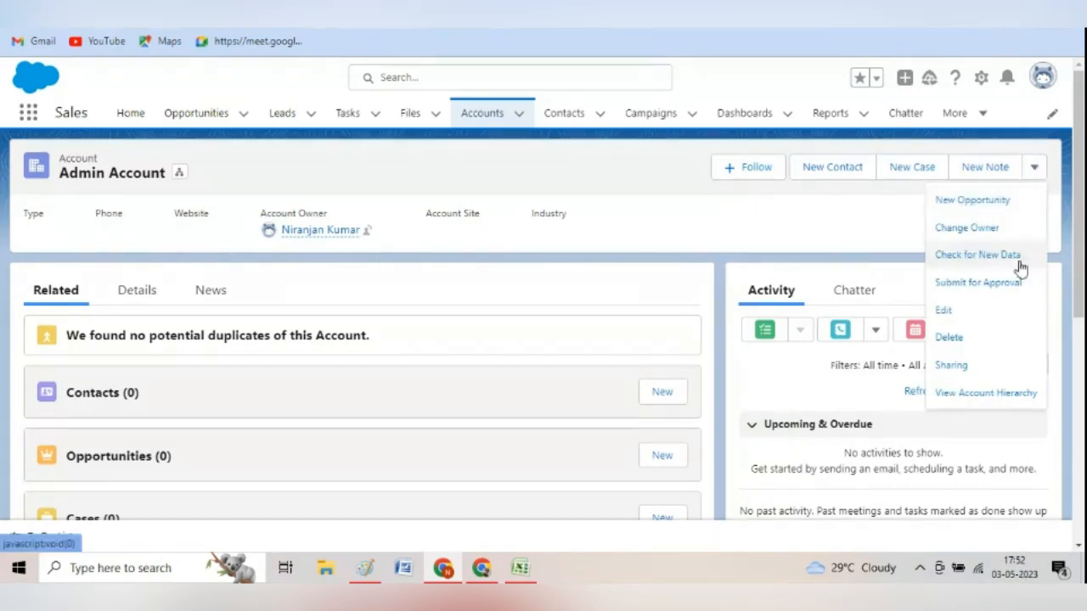
pyautogui.click(957, 365)
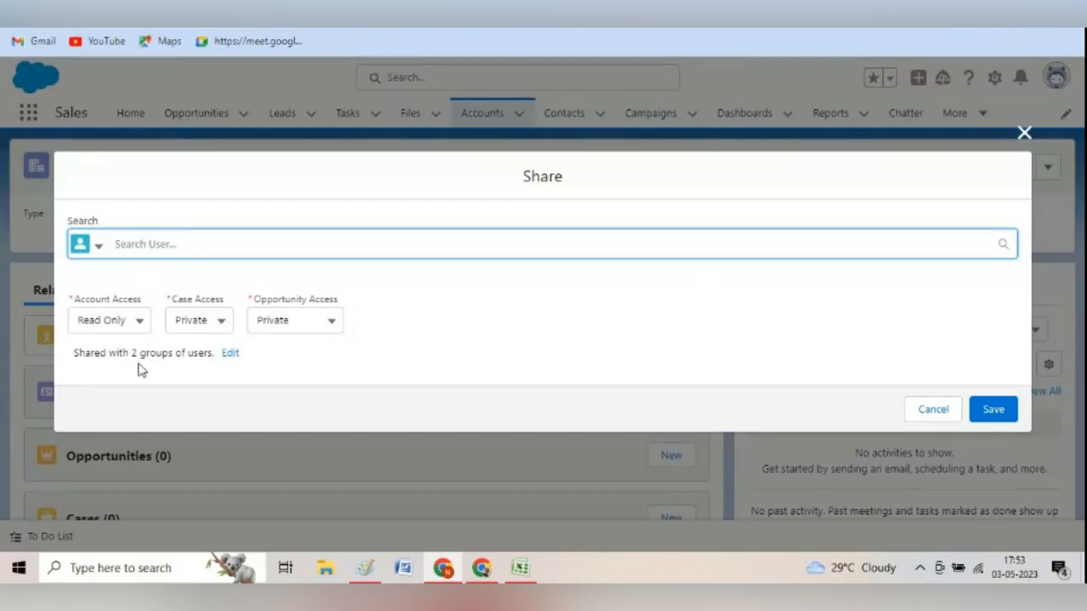
pyautogui.click(229, 355)
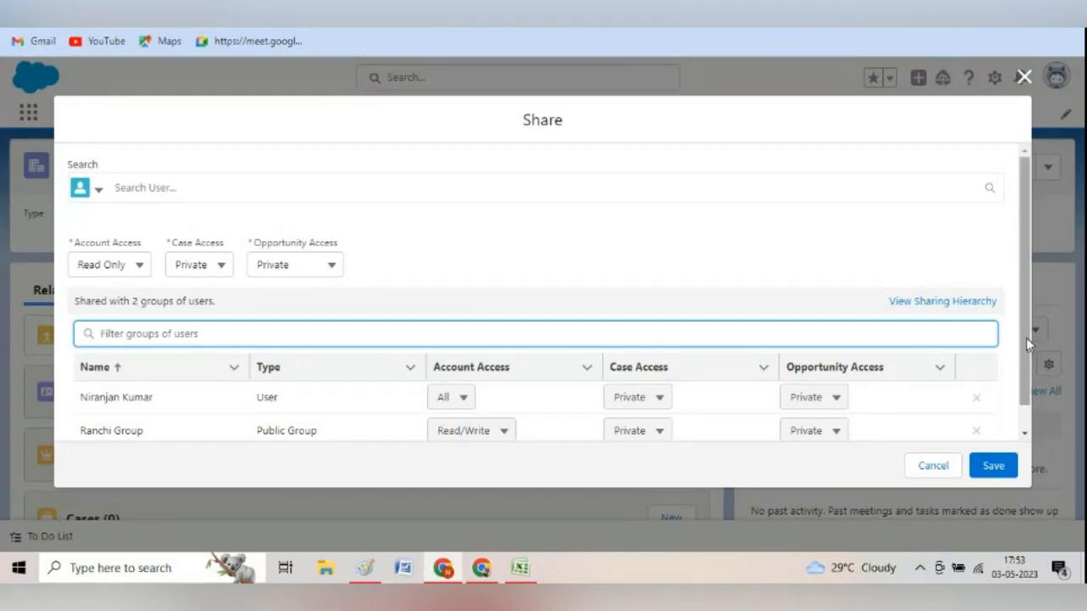
pyautogui.moveTo(1024, 337); pyautogui.dragTo(1035, 376)
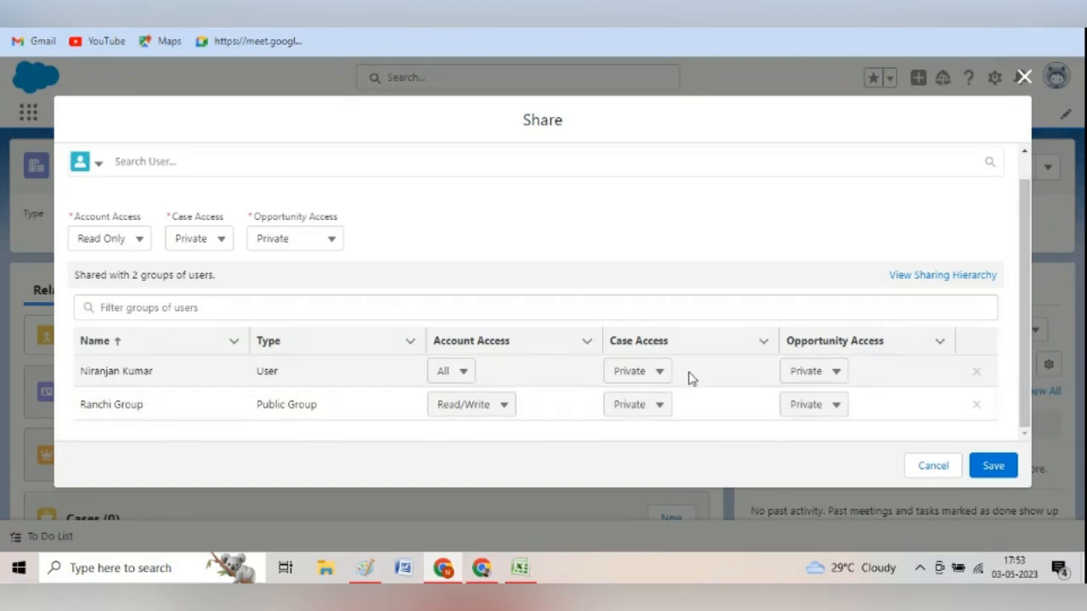
pyautogui.click(933, 466)
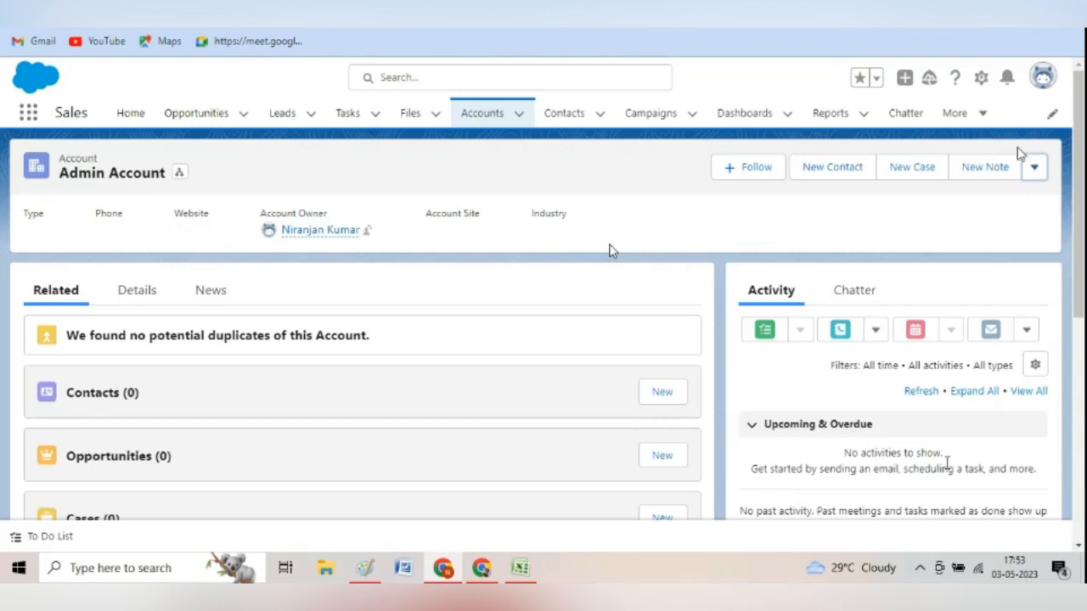
# Reopen Admin Account's sharing details, expand the list of users and groups, and close it again.
pyautogui.click(1033, 167)
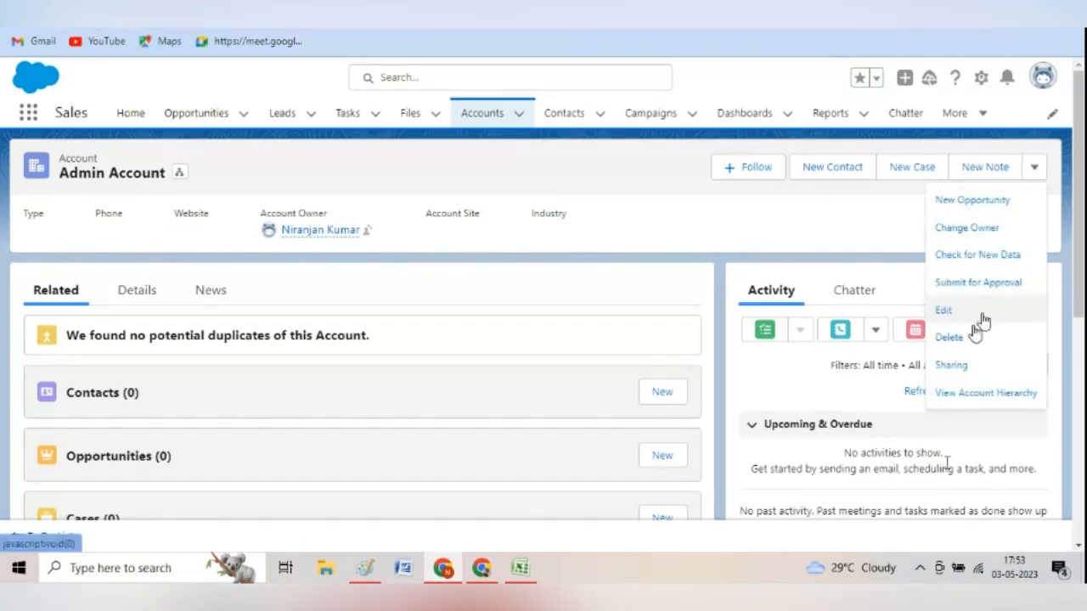
pyautogui.click(949, 365)
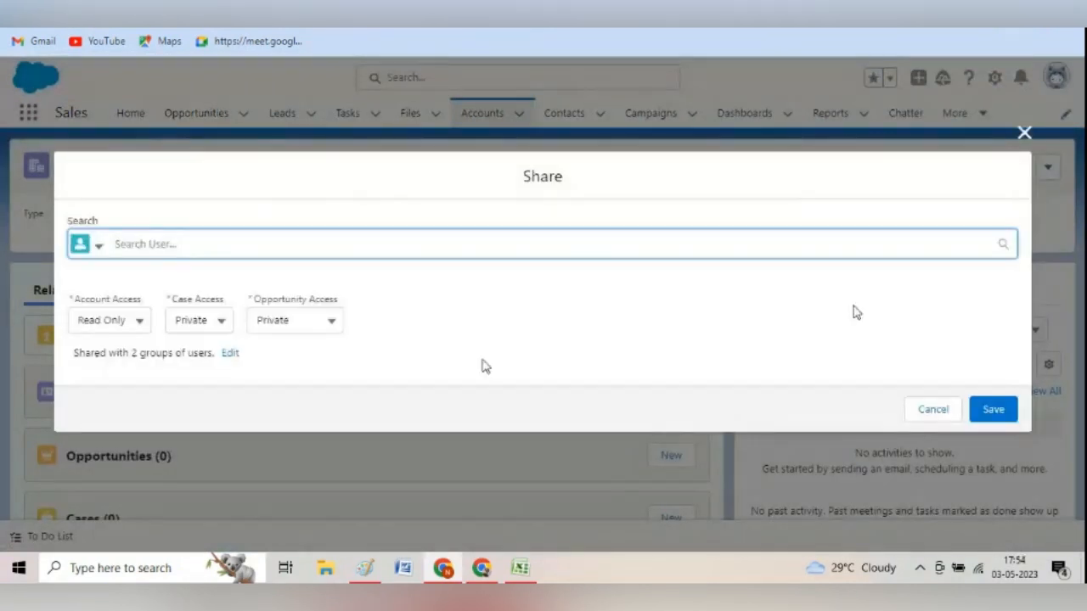
pyautogui.click(229, 354)
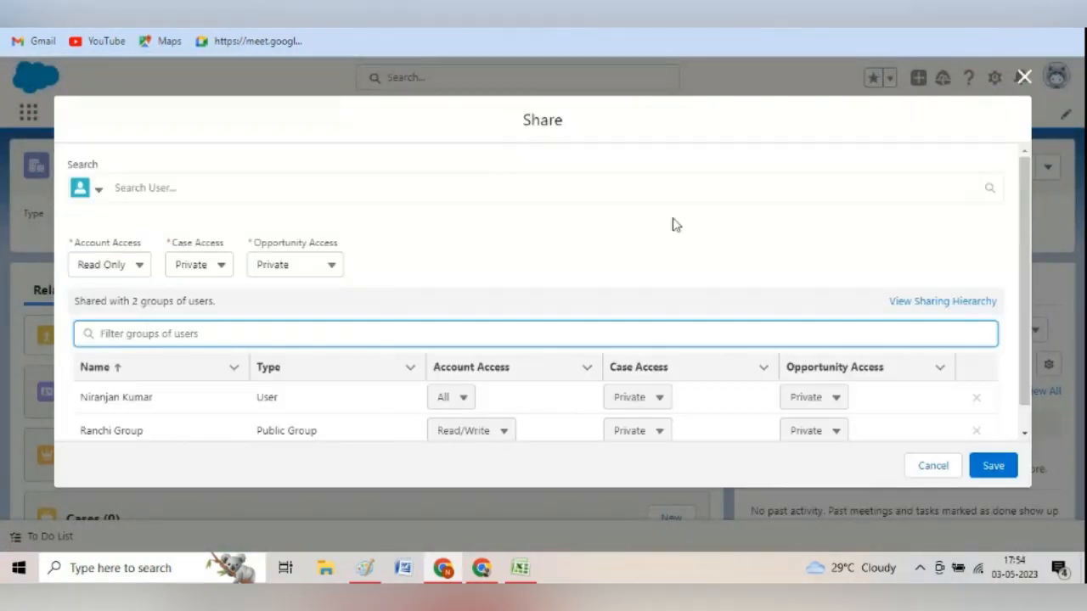
pyautogui.click(1023, 77)
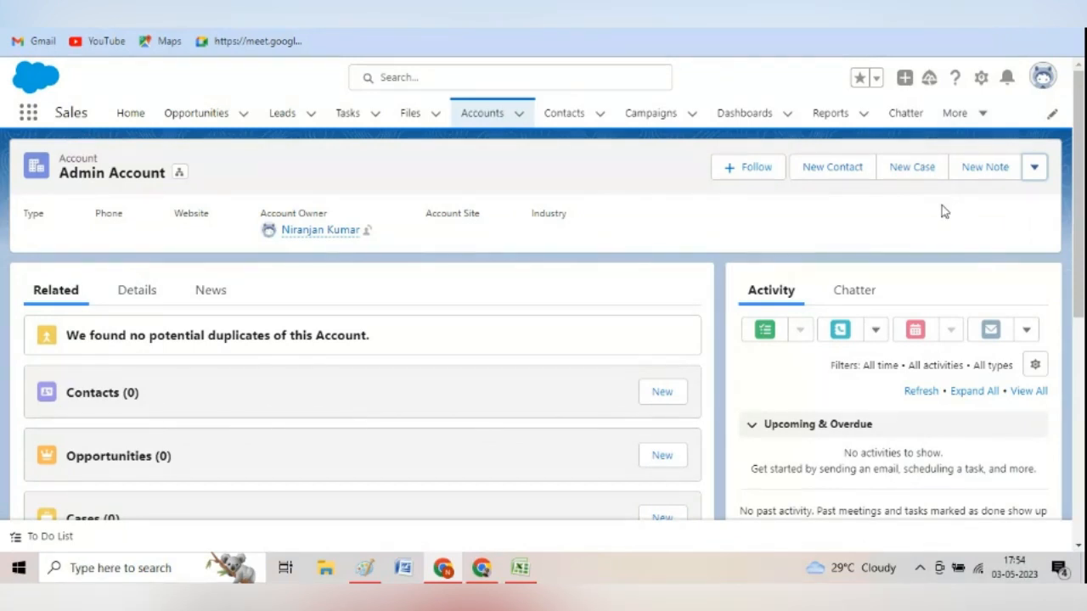
# View Admin Account's sharing summary once more, close it, and return to the recently viewed accounts list.
pyautogui.click(1034, 167)
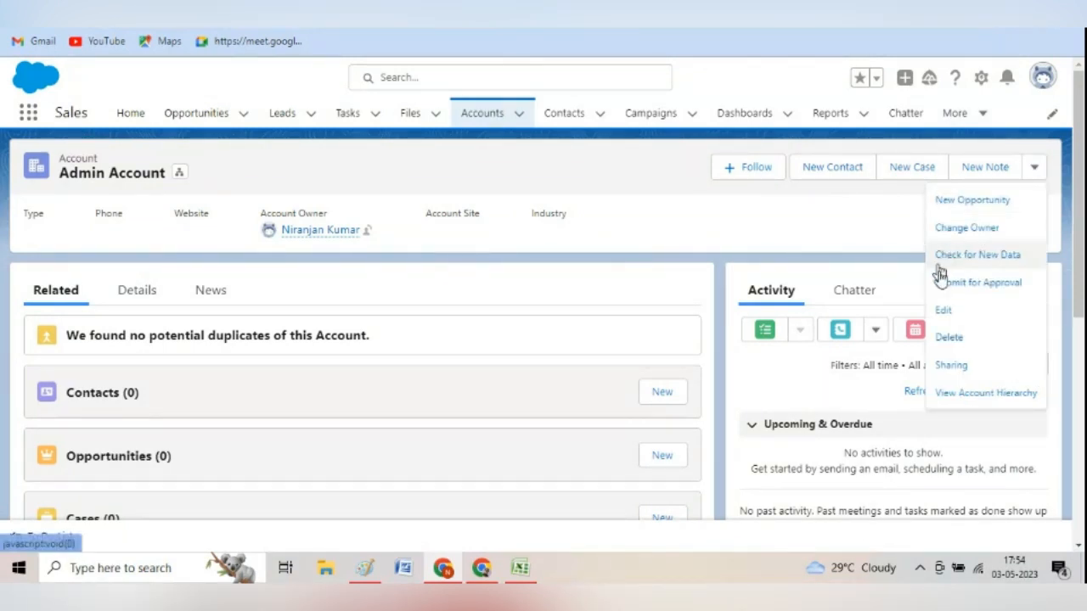
pyautogui.click(960, 367)
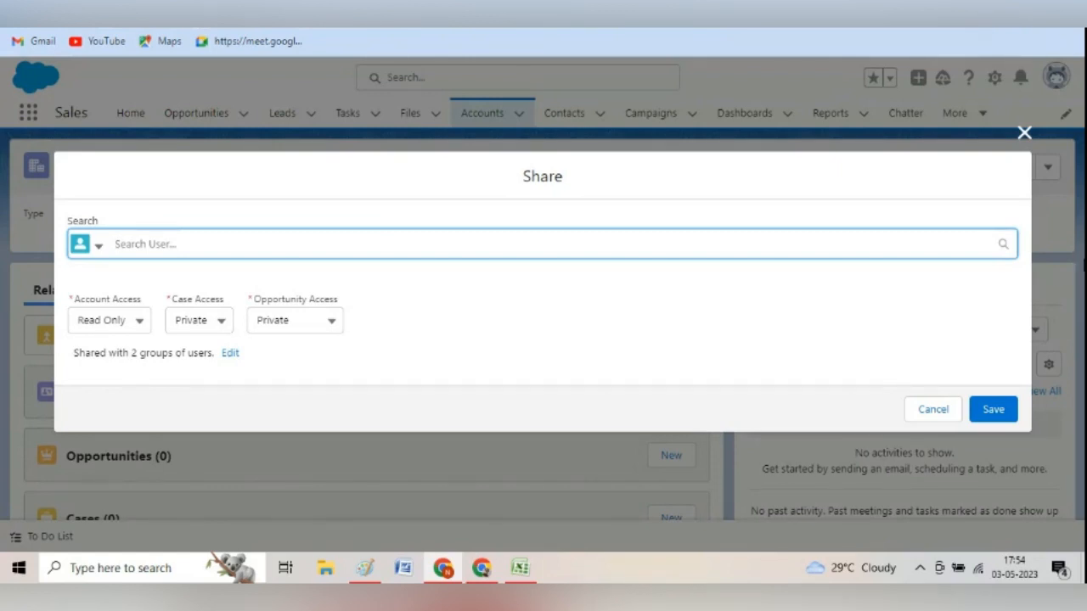
pyautogui.click(1023, 134)
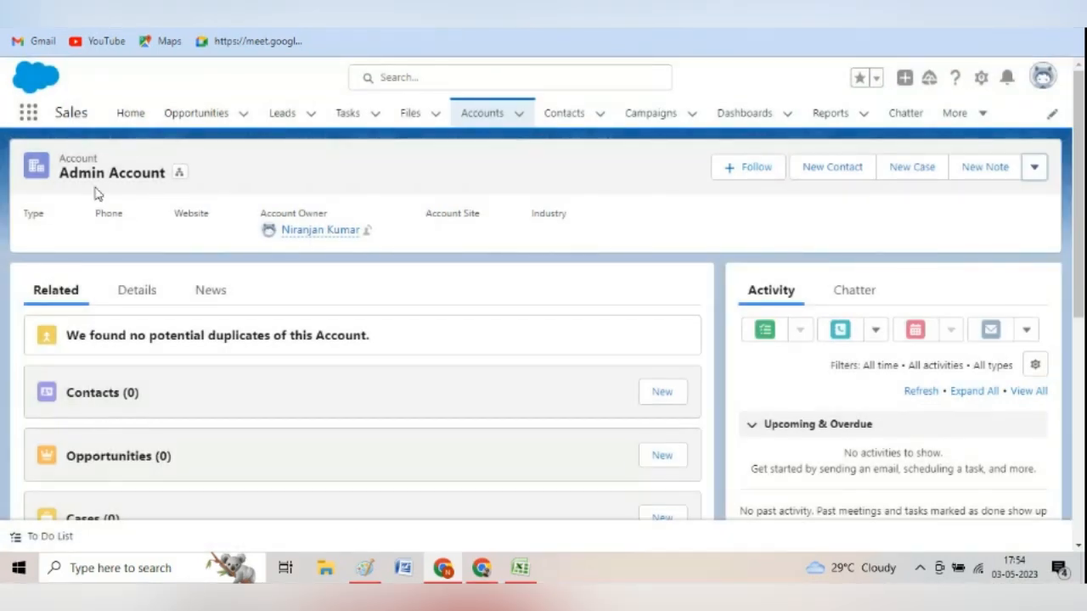
pyautogui.click(499, 118)
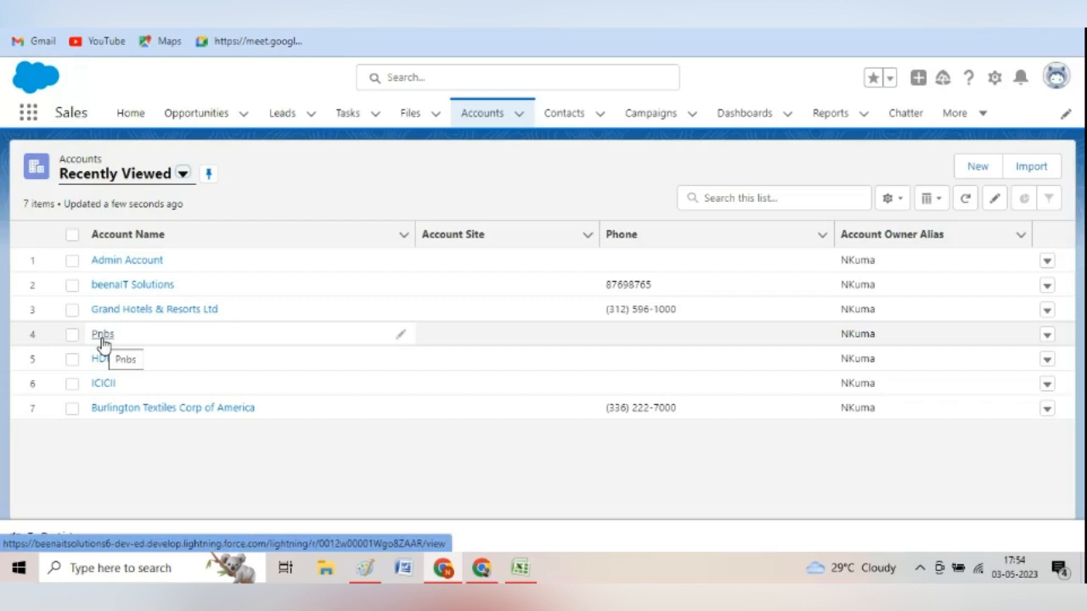
# View Admin Account, return to the accounts list, and open the sharing settings of the Pnbs account.
pyautogui.click(142, 262)
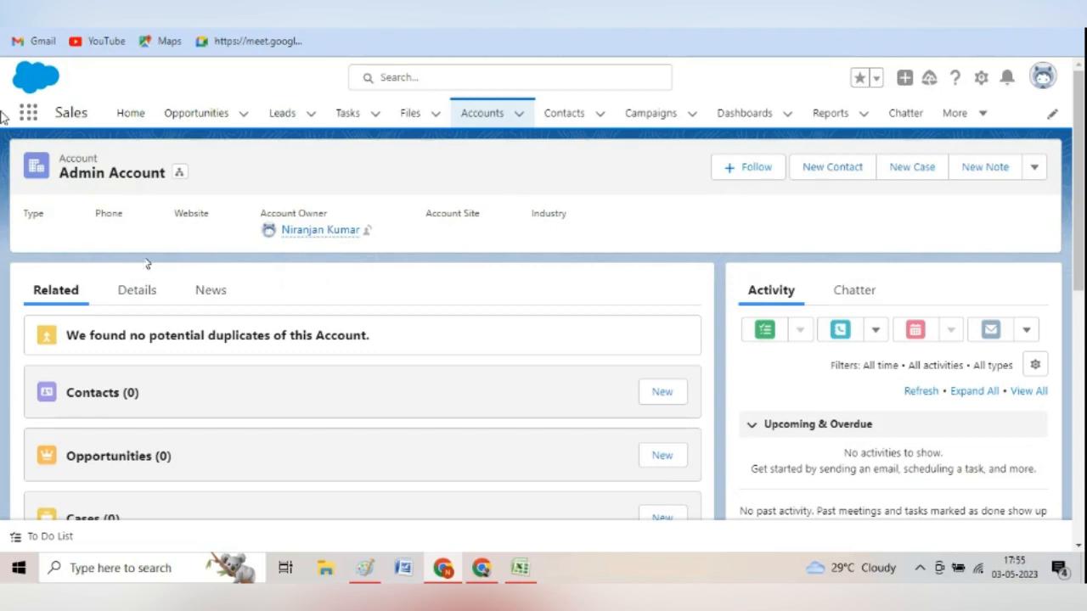
pyautogui.click(478, 114)
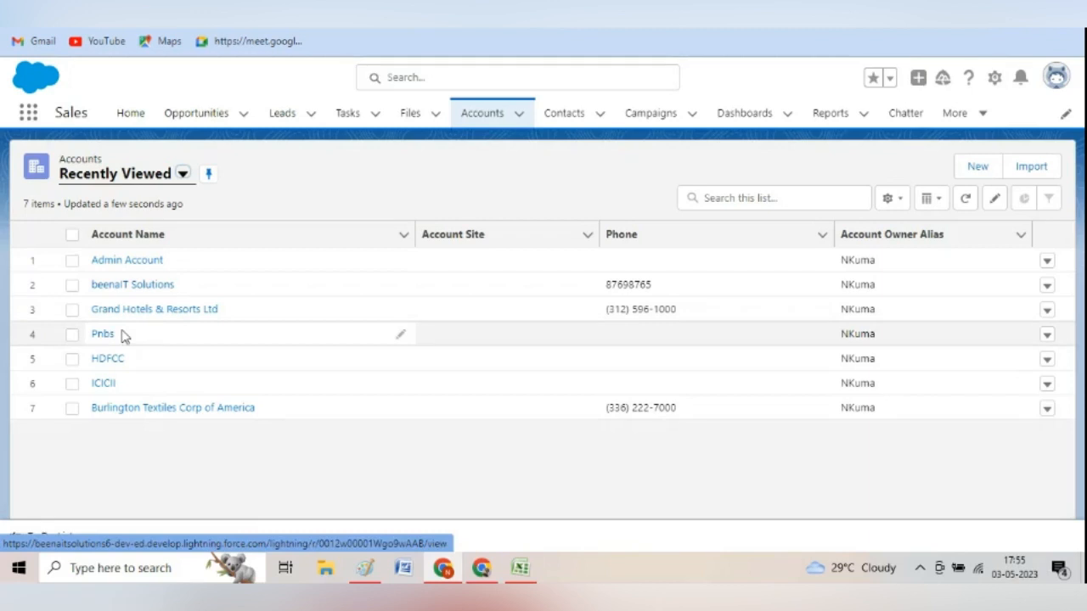
pyautogui.click(104, 337)
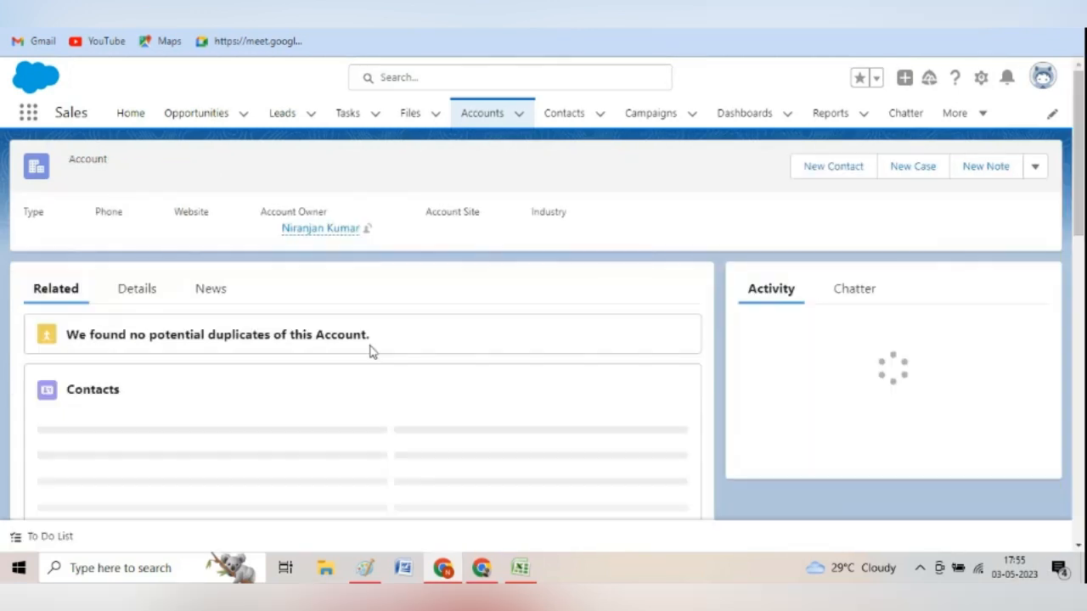
pyautogui.click(1034, 169)
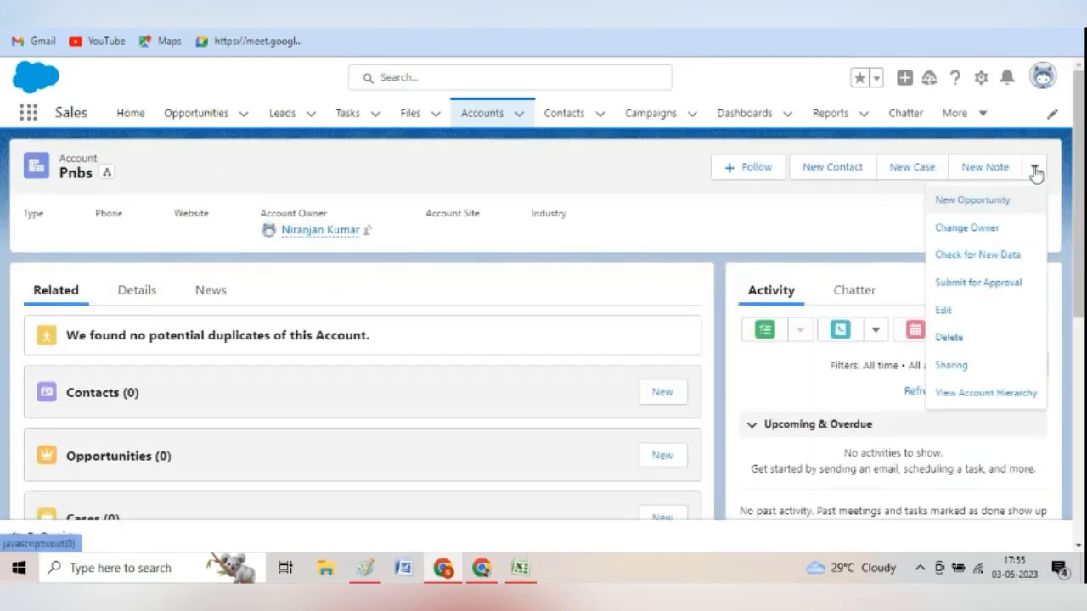
pyautogui.click(950, 365)
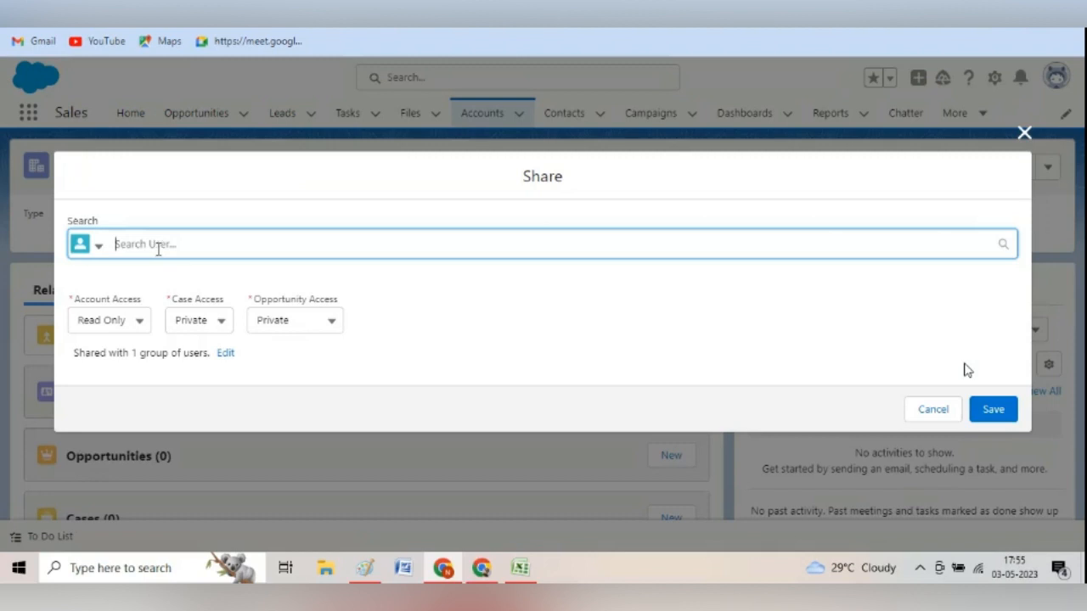
pyautogui.write('public')
pyautogui.press('BackSpace')
pyautogui.press('BackSpace')
pyautogui.press('BackSpace')
pyautogui.press('BackSpace')
pyautogui.press('BackSpace')
pyautogui.press('BackSpace')
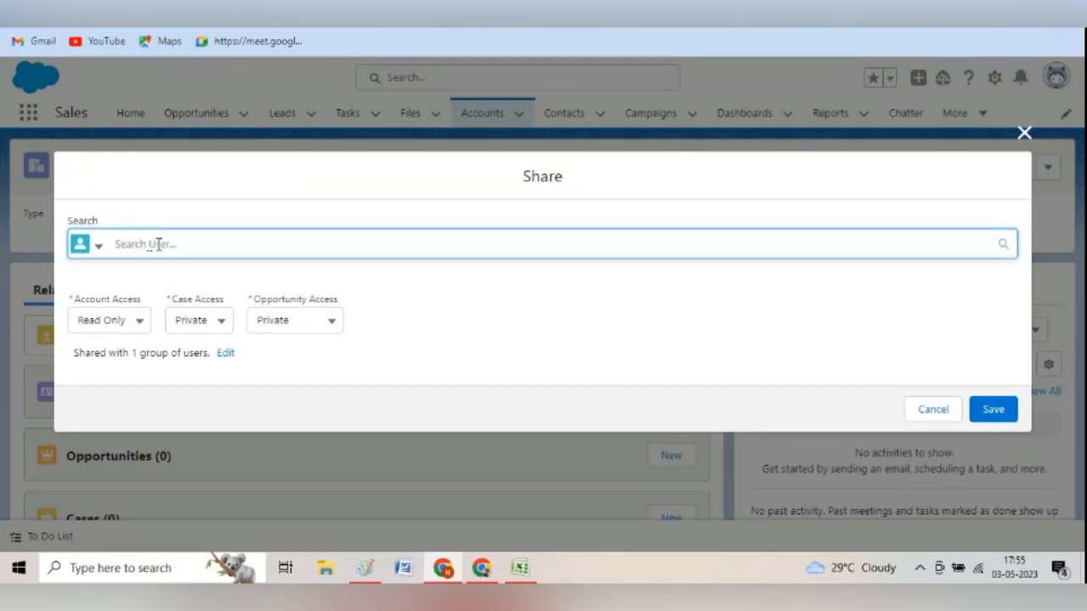
# Share Pnbs with the public group Ranchi Group at Read Only account access, review the existing shares, and save.
pyautogui.click(96, 247)
pyautogui.click(134, 294)
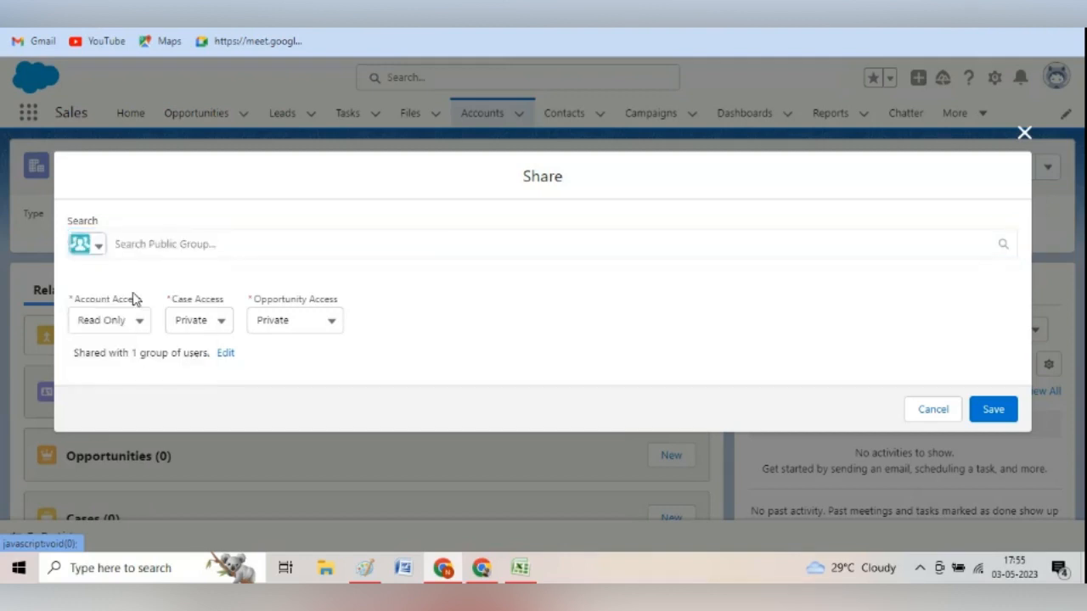
pyautogui.click(172, 244)
pyautogui.write('ran')
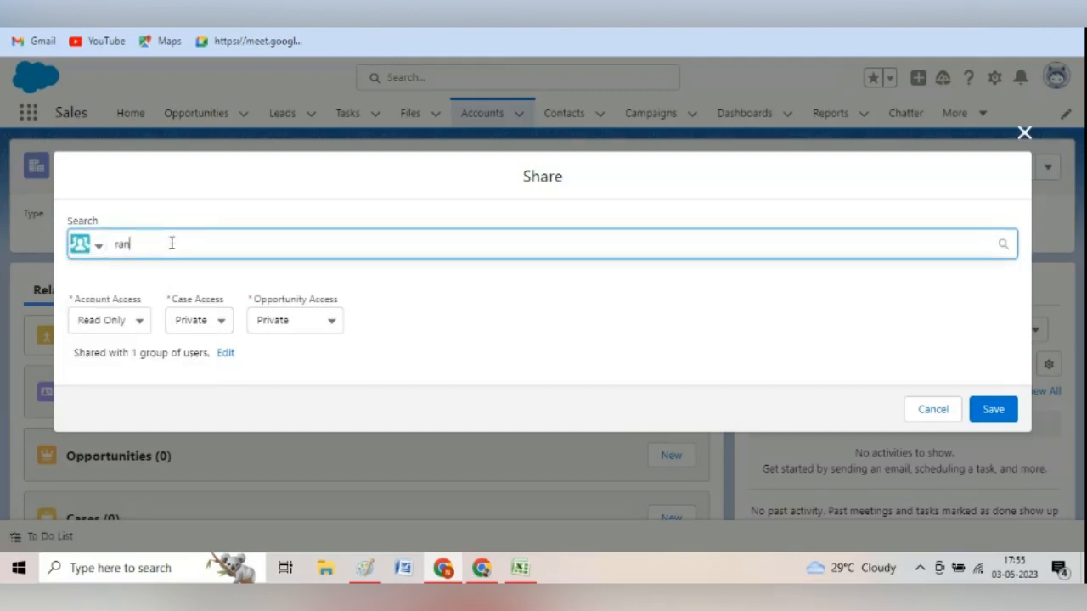
pyautogui.write('ch')
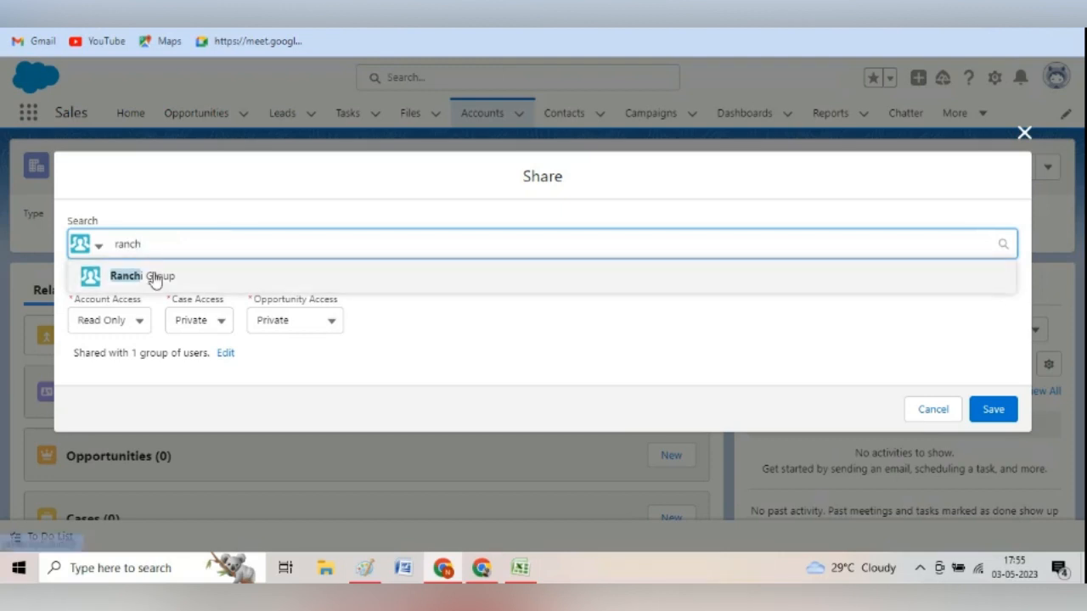
pyautogui.click(158, 280)
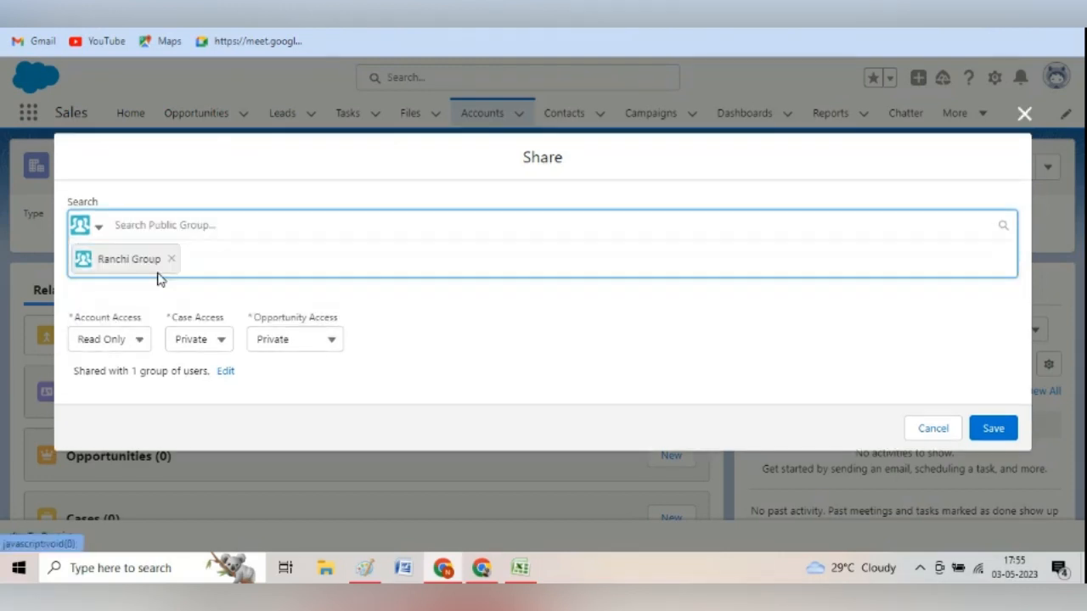
pyautogui.click(225, 373)
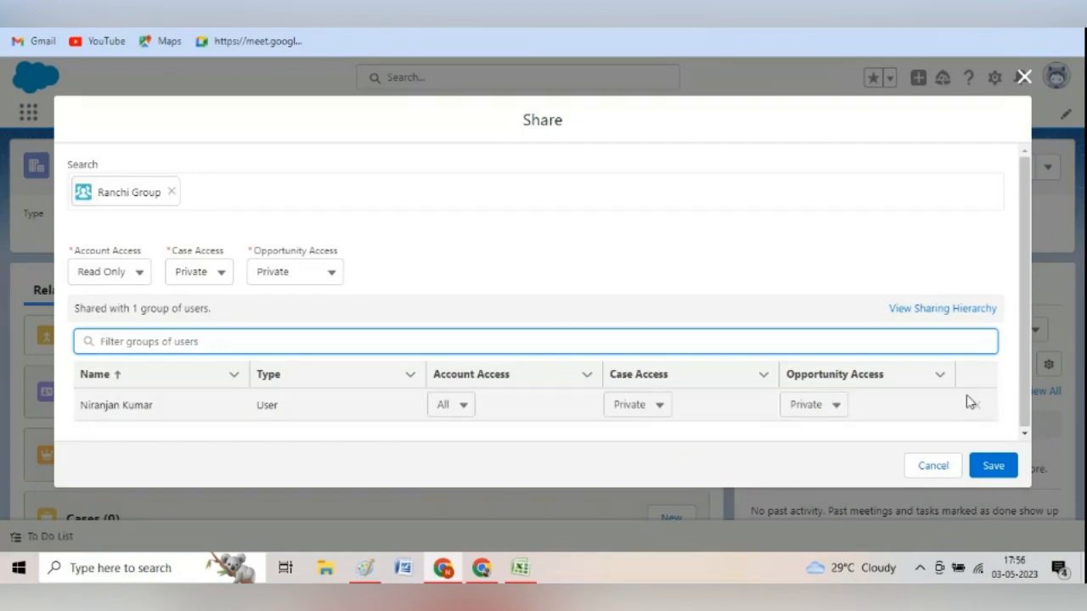
pyautogui.click(993, 466)
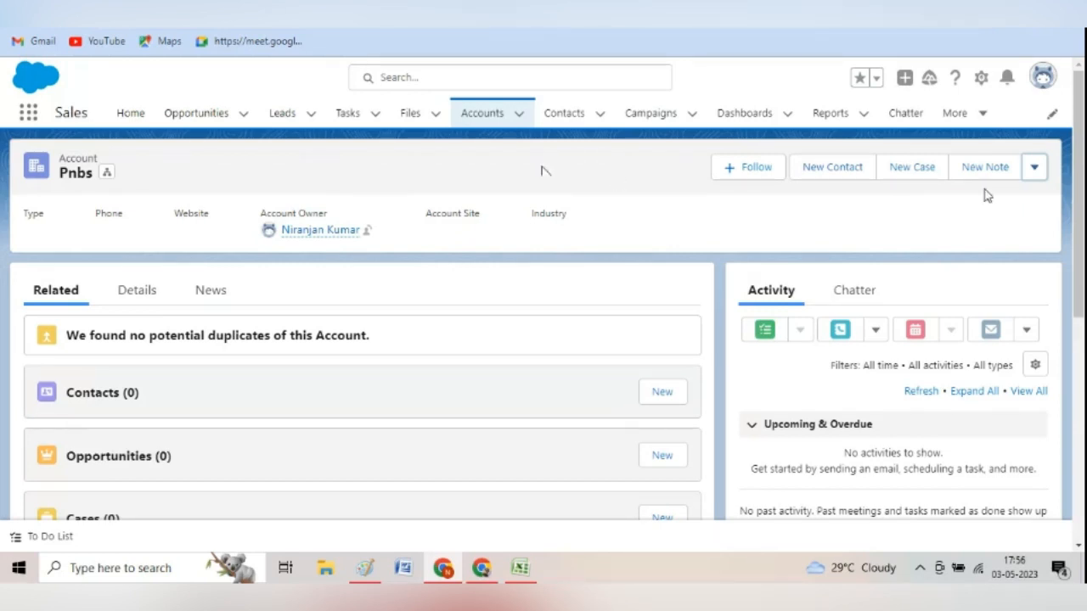
pyautogui.click(1032, 172)
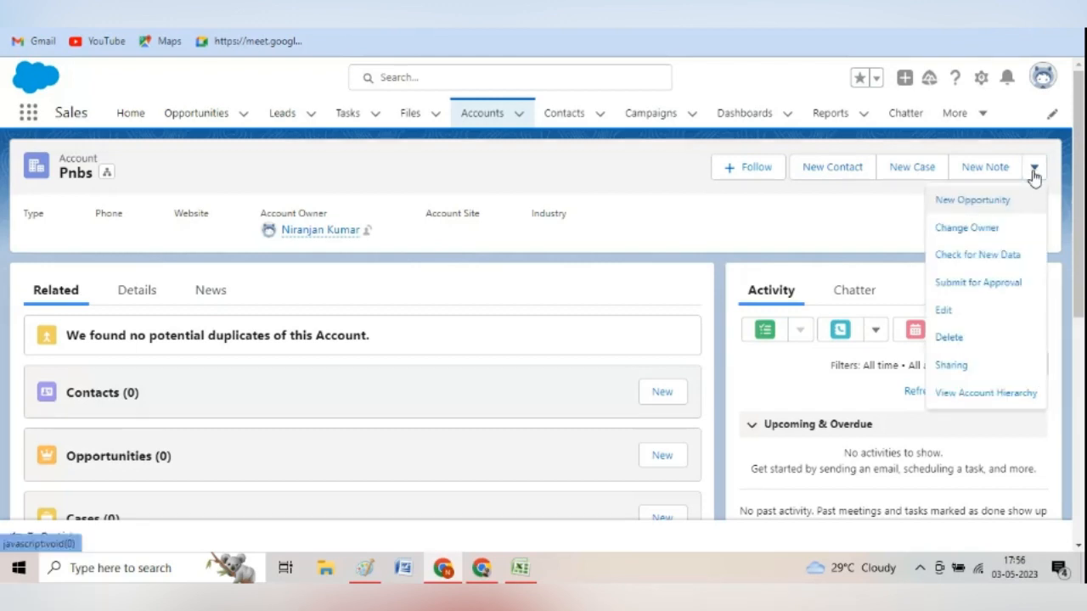
pyautogui.click(738, 229)
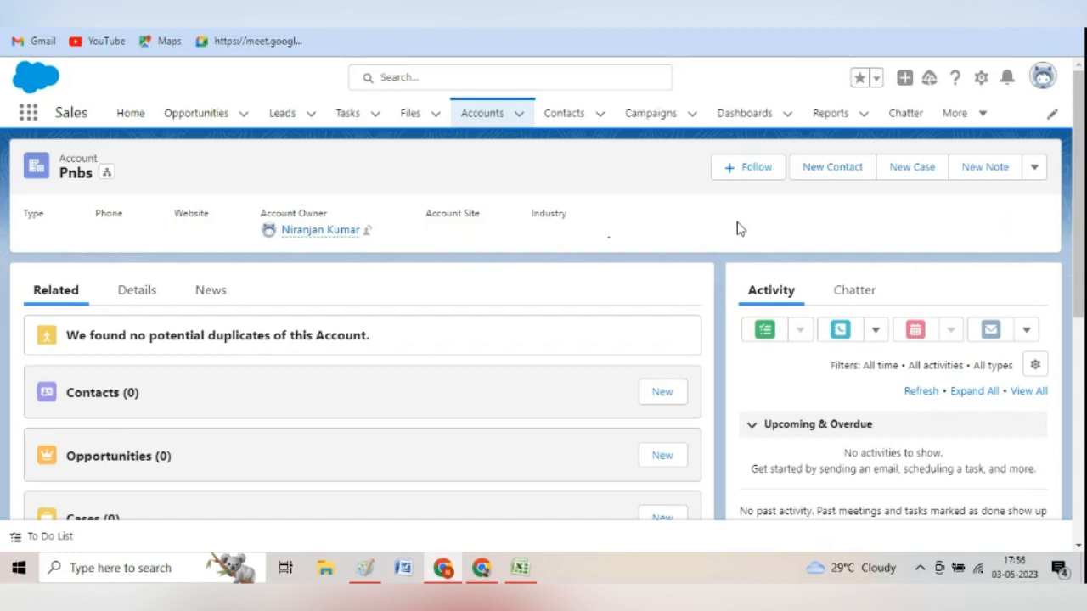
pyautogui.moveTo(331, 220)
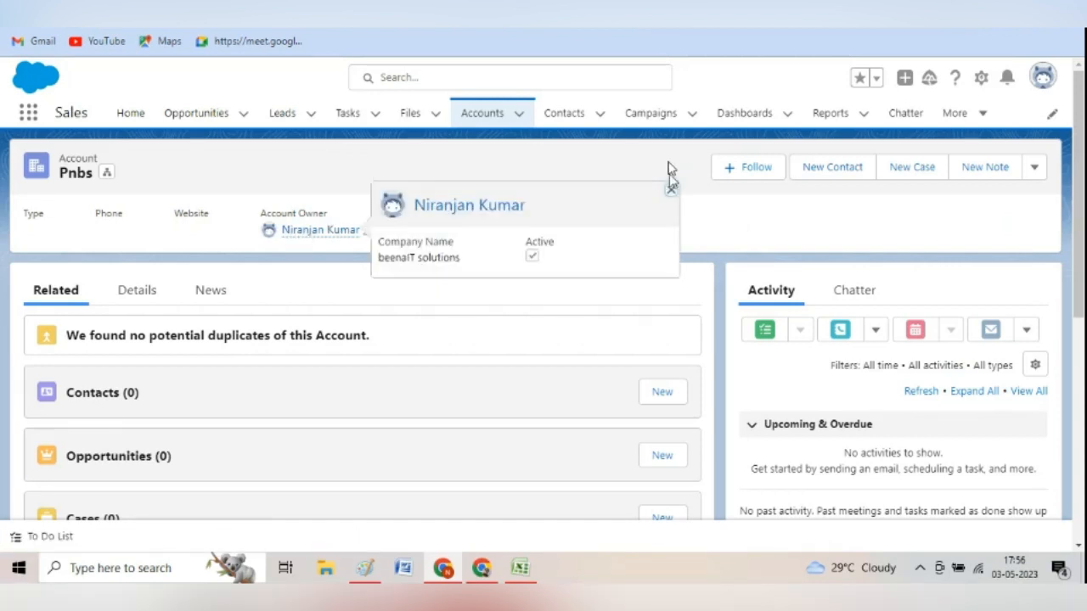
pyautogui.click(670, 189)
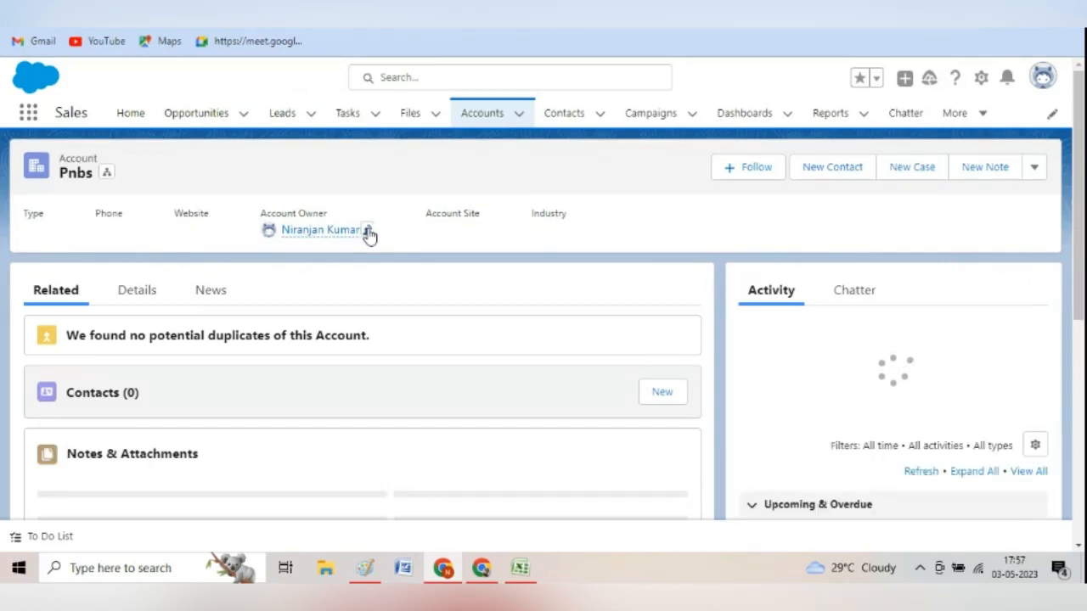
# Start changing the owner of the Pnbs account and select Test User 3 as the new owner.
pyautogui.click(368, 229)
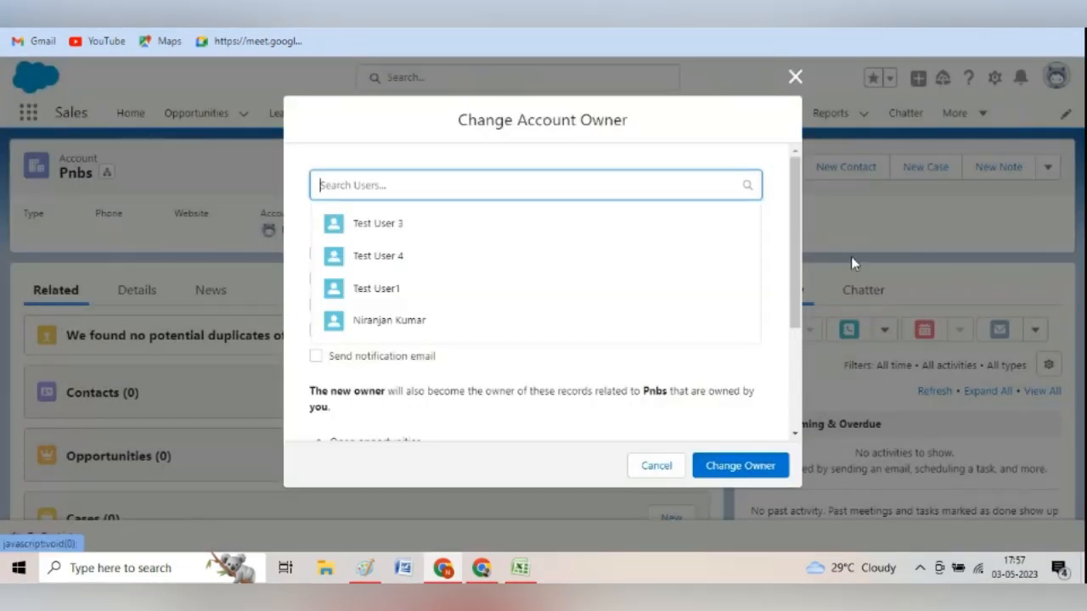
pyautogui.moveTo(795, 246); pyautogui.dragTo(826, 228)
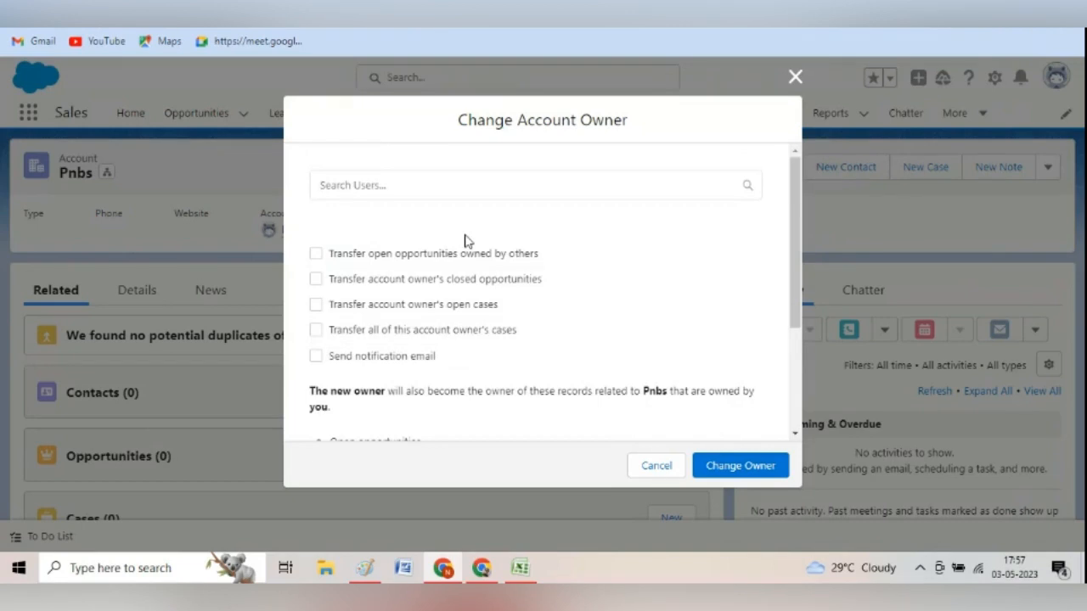
pyautogui.click(455, 184)
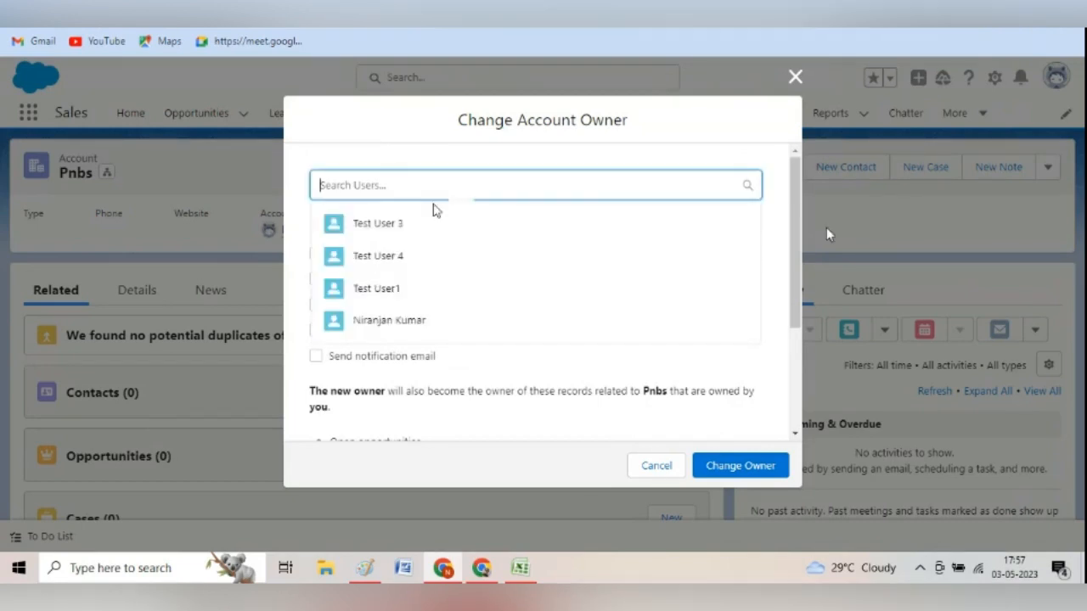
pyautogui.click(400, 223)
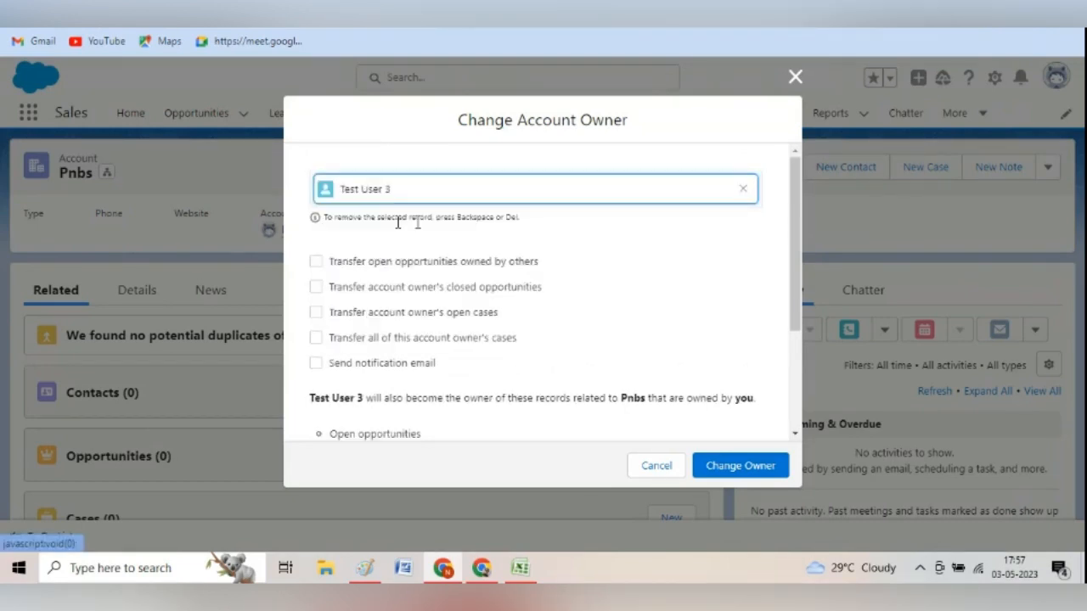
pyautogui.moveTo(795, 276)
pyautogui.mouseDown()
pyautogui.moveTo(811, 394)
pyautogui.moveTo(798, 274)
pyautogui.mouseUp()
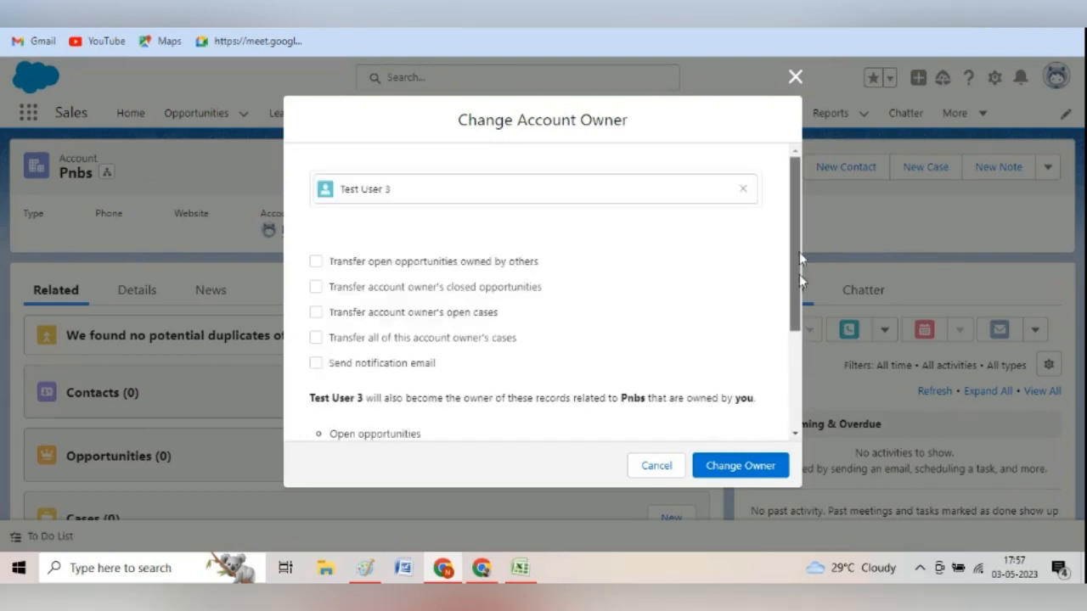
# Enable all opportunity and case transfer options plus the notification email, and transfer Pnbs to Test User 3.
pyautogui.click(316, 264)
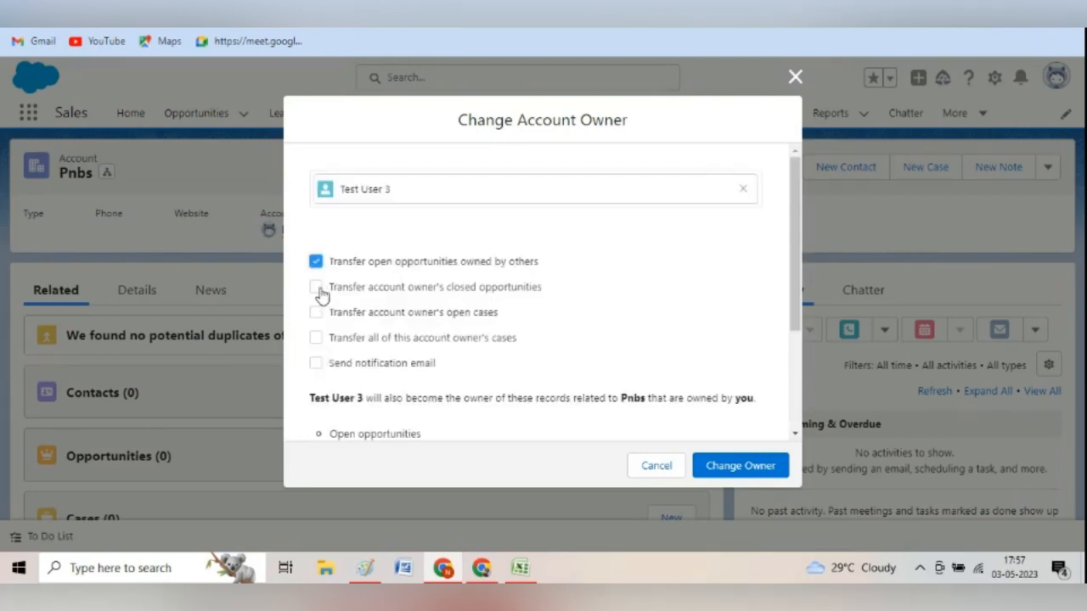
pyautogui.click(320, 291)
pyautogui.click(317, 314)
pyautogui.click(316, 340)
pyautogui.click(317, 363)
pyautogui.moveTo(793, 327); pyautogui.dragTo(791, 412)
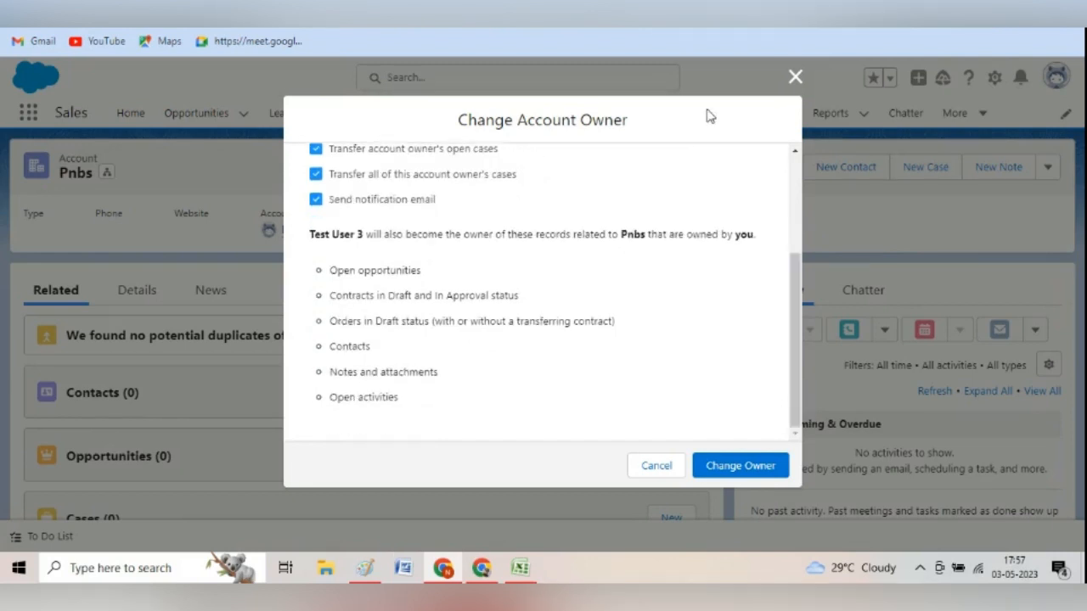
pyautogui.click(744, 471)
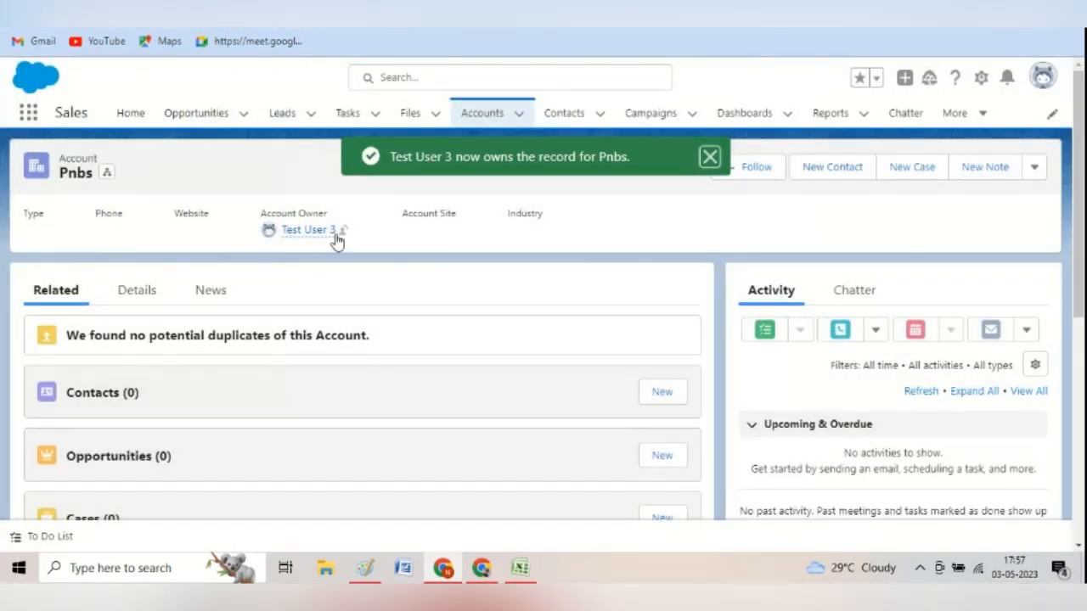
pyautogui.moveTo(326, 236)
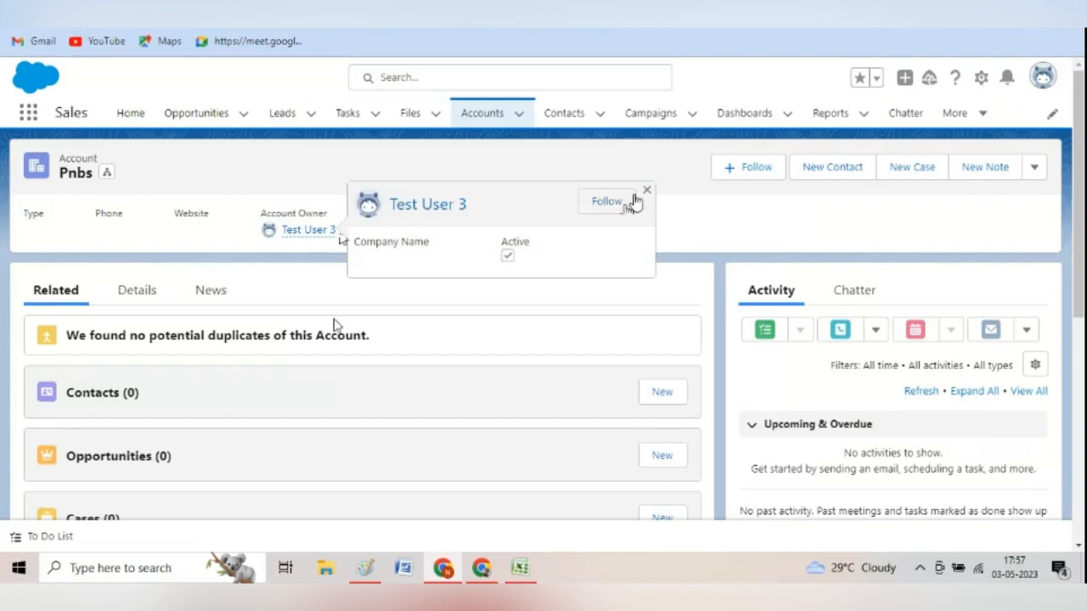
pyautogui.click(647, 191)
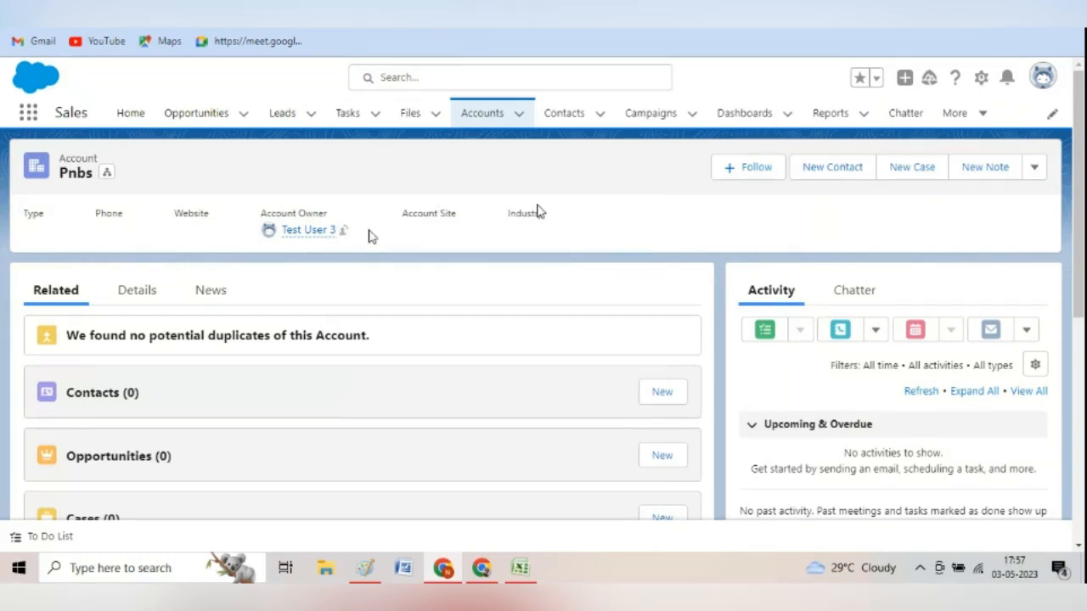
# Change the Pnbs account owner to Test User 4 with all opportunity and case transfer options and the notification email enabled.
pyautogui.click(343, 230)
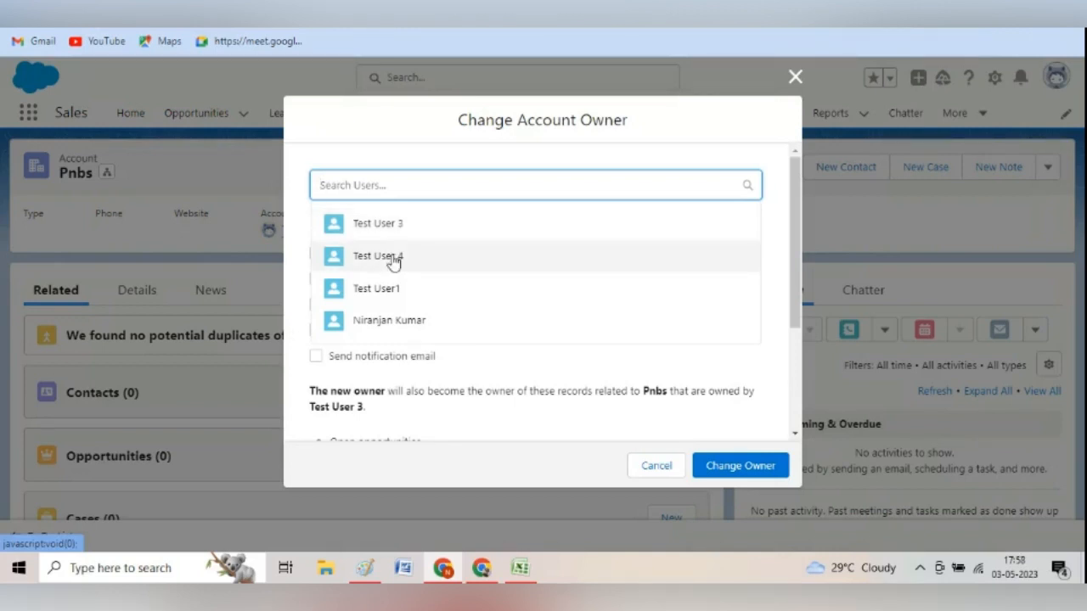
pyautogui.click(393, 254)
pyautogui.press('Tab')
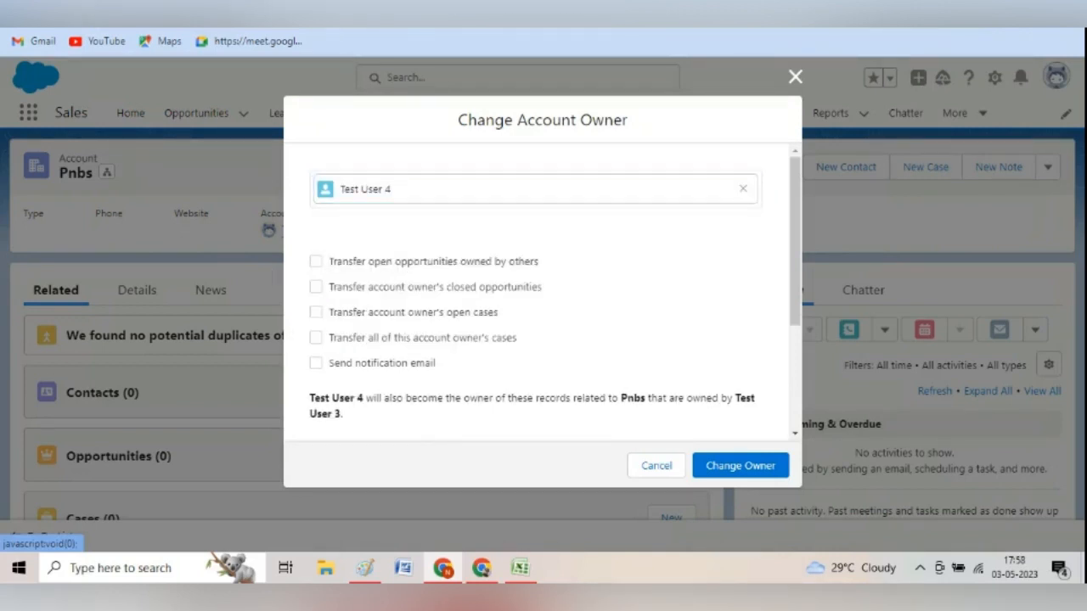
pyautogui.click(315, 289)
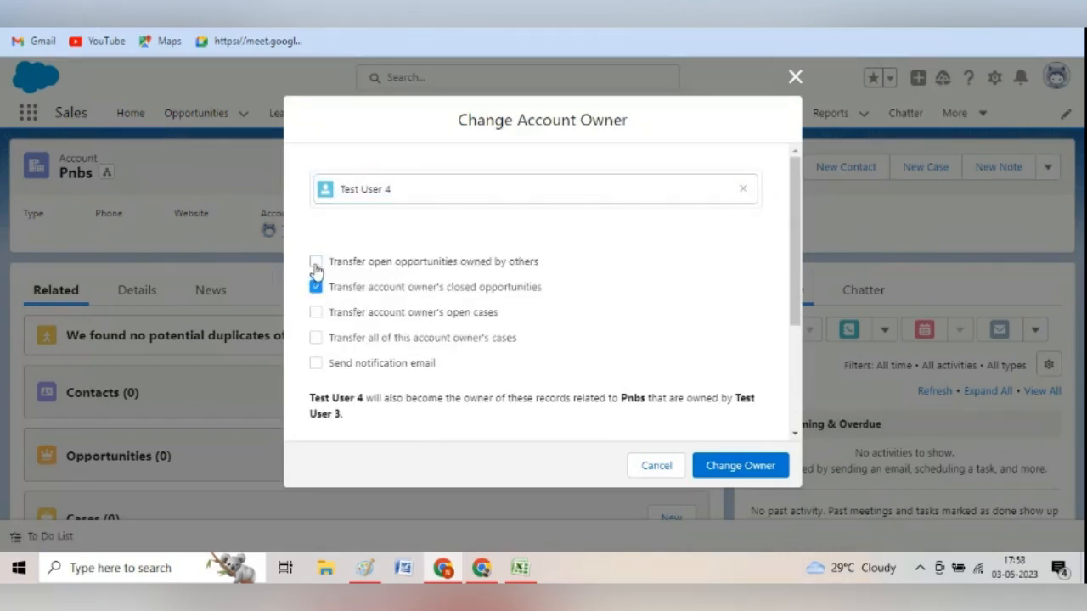
pyautogui.click(316, 263)
pyautogui.click(315, 314)
pyautogui.click(315, 338)
pyautogui.click(317, 366)
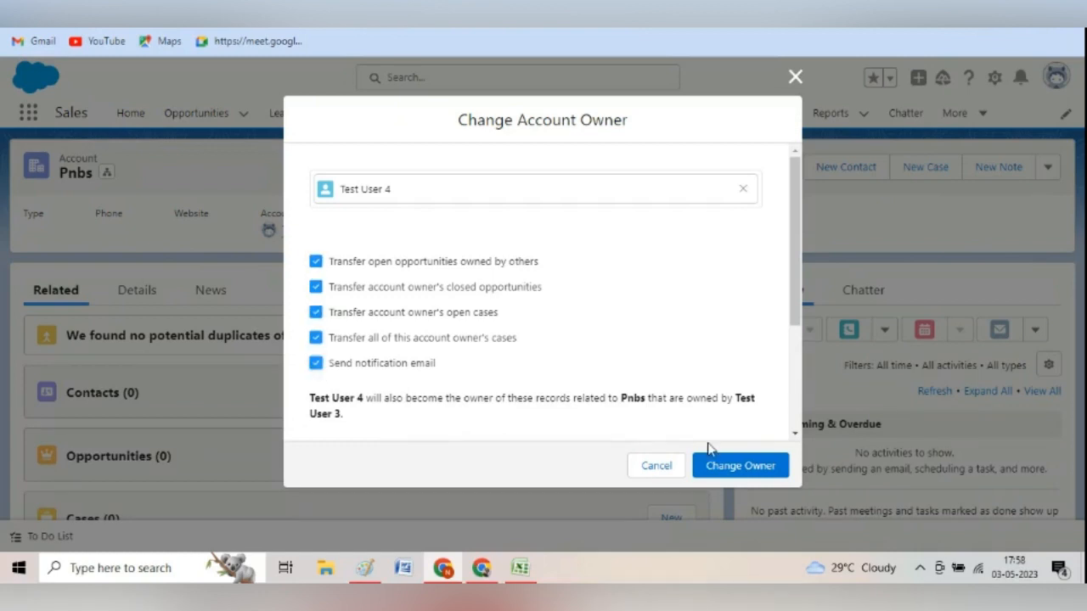
pyautogui.click(728, 467)
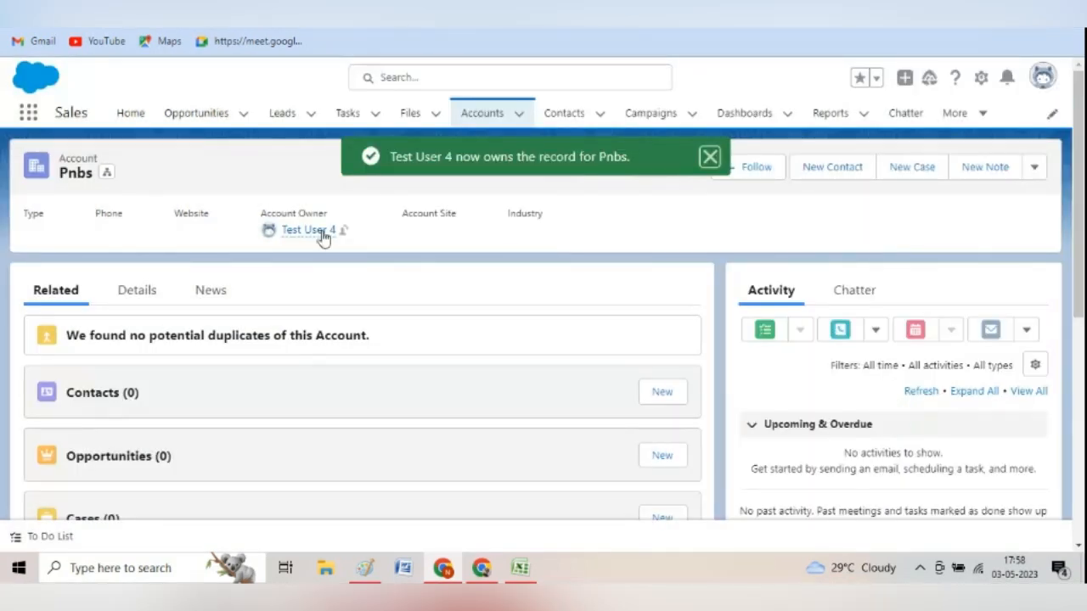
pyautogui.moveTo(315, 236)
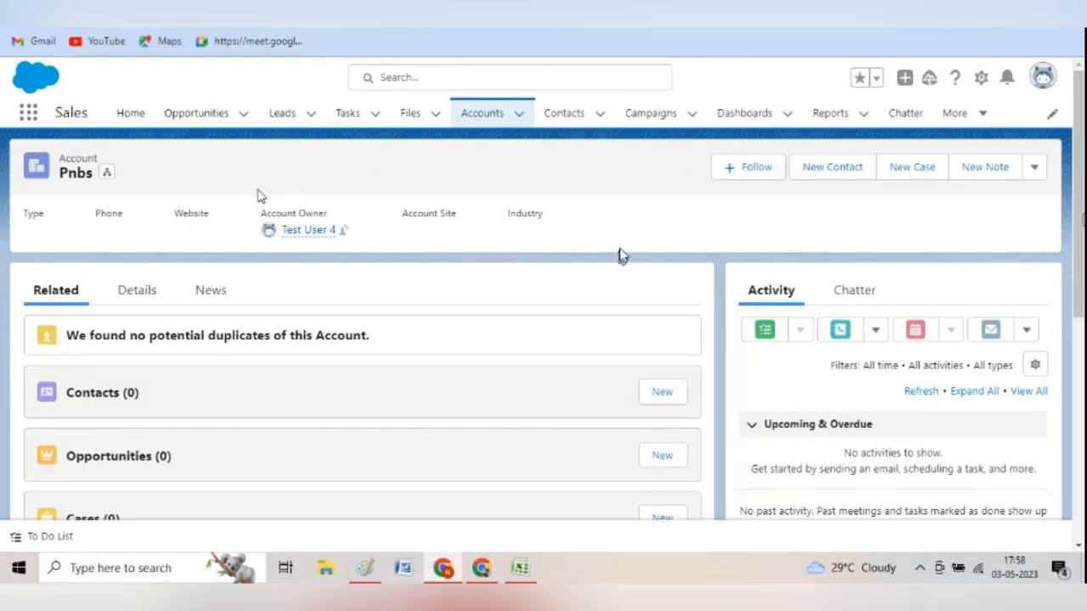
# Open the Import Wizard lead of company Test 101 from the leads list.
pyautogui.moveTo(1081, 217); pyautogui.dragTo(1080, 178)
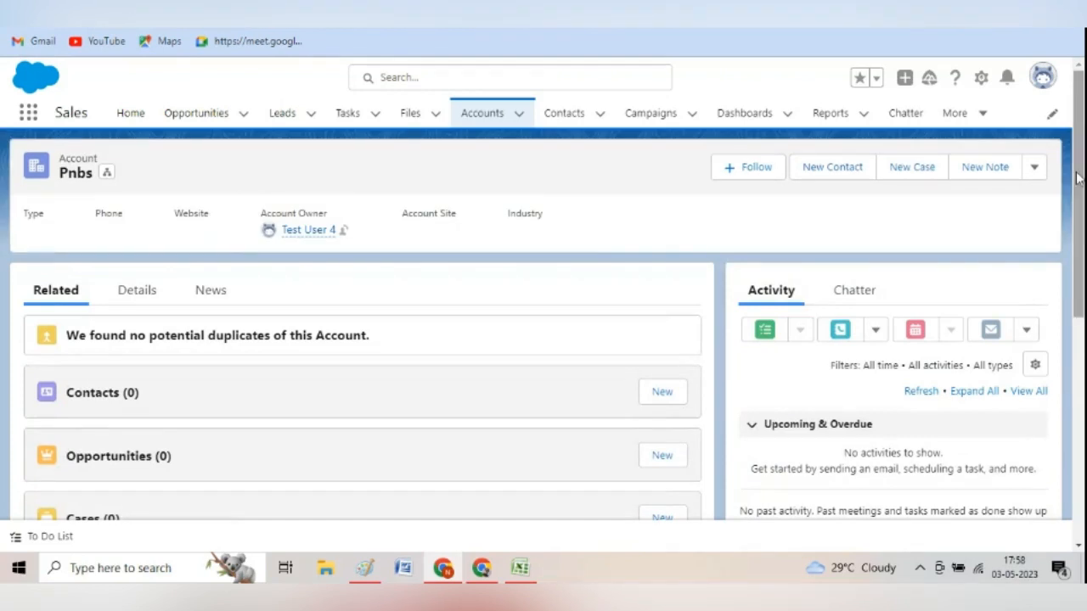
pyautogui.click(287, 118)
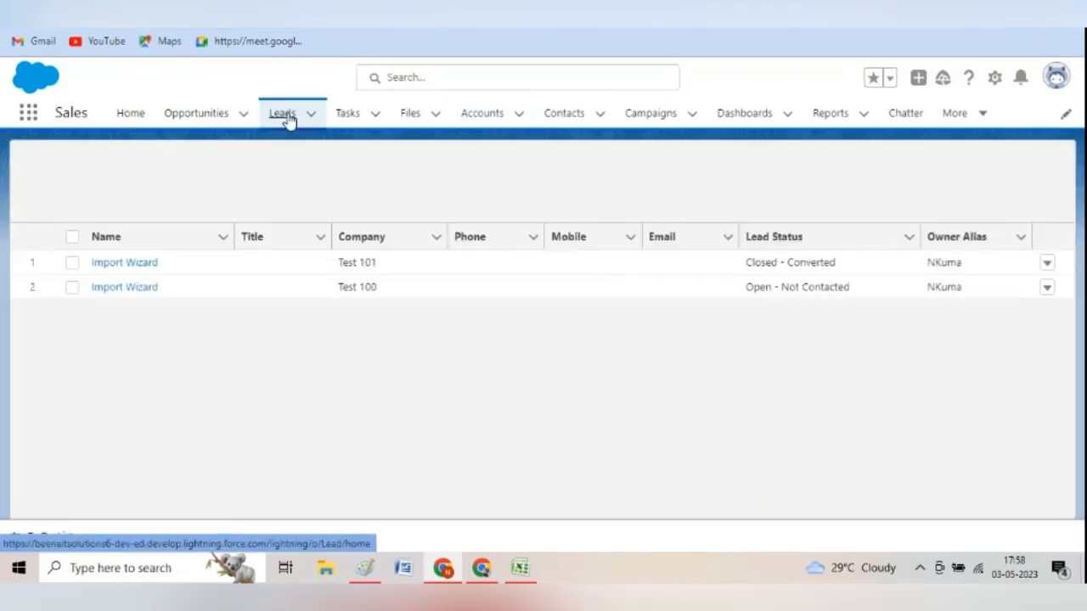
pyautogui.click(144, 265)
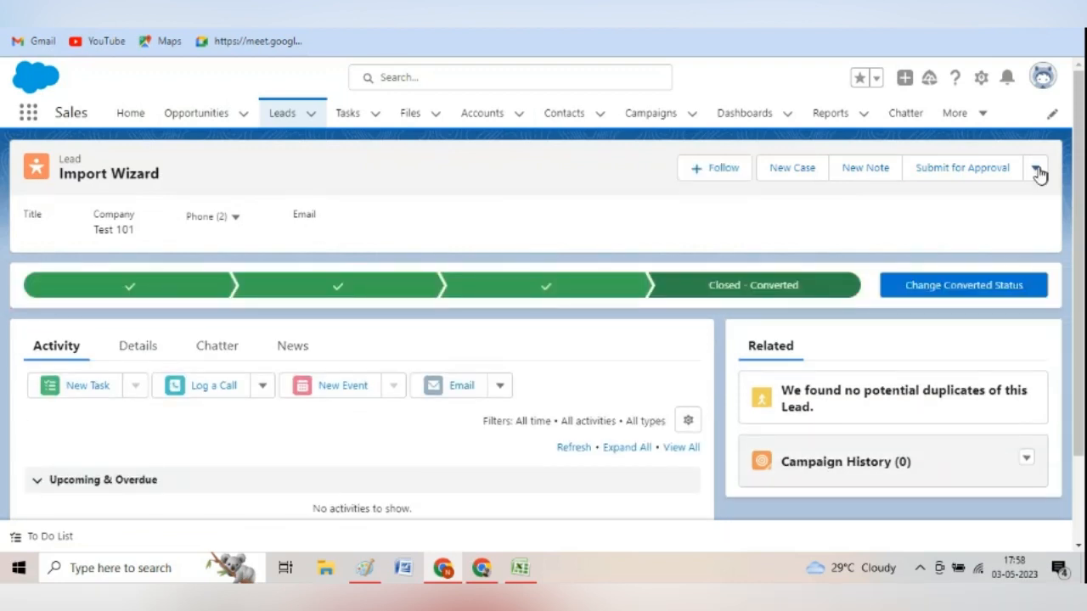
# Try to change the Import Wizard lead's owner to a queue instead of a user.
pyautogui.click(1036, 170)
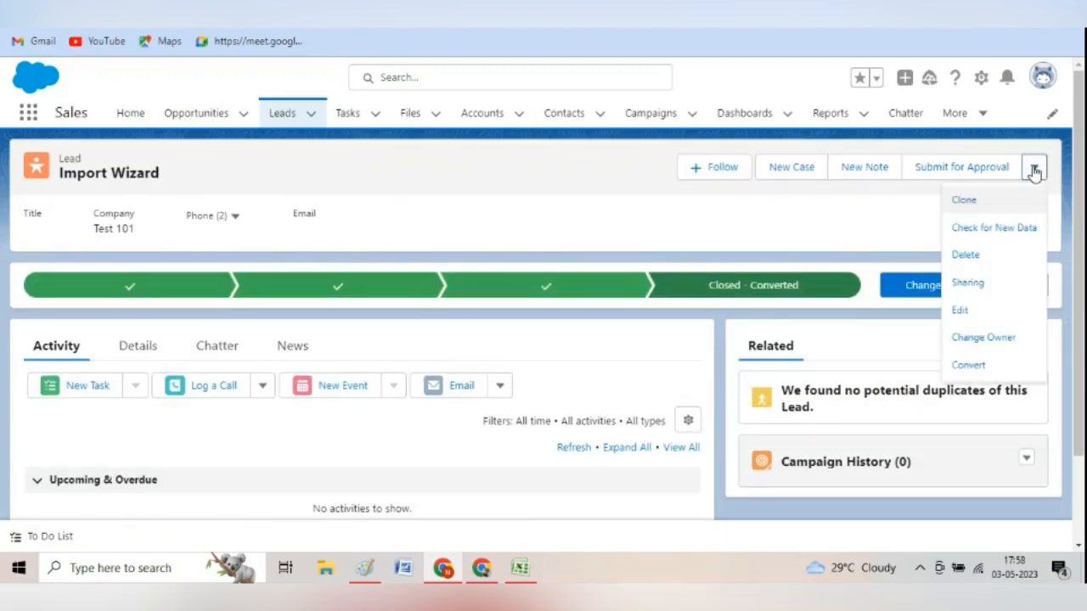
pyautogui.click(997, 338)
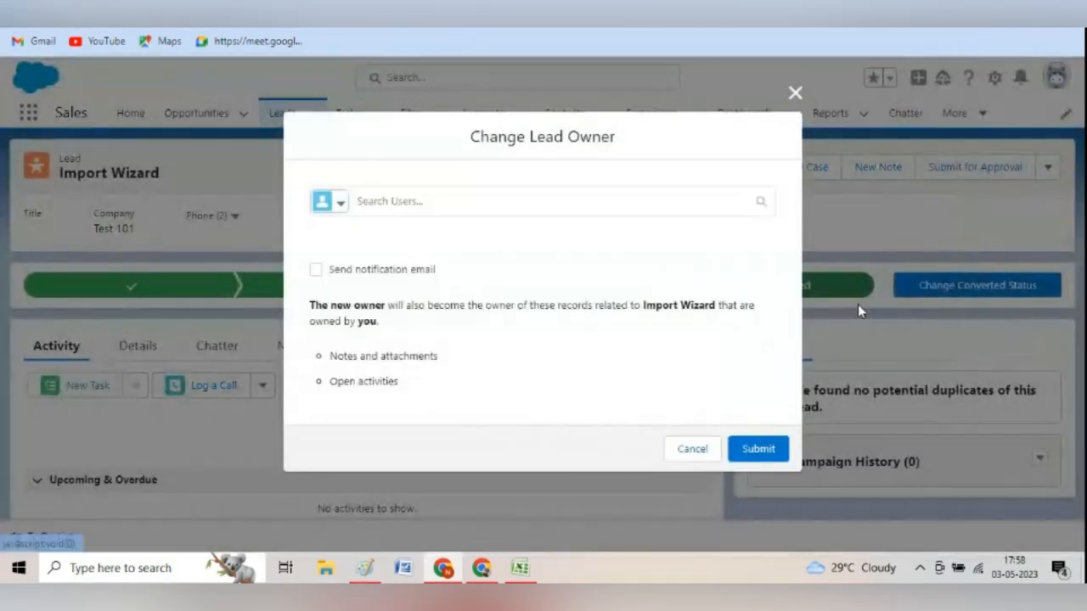
pyautogui.click(382, 202)
pyautogui.click(341, 203)
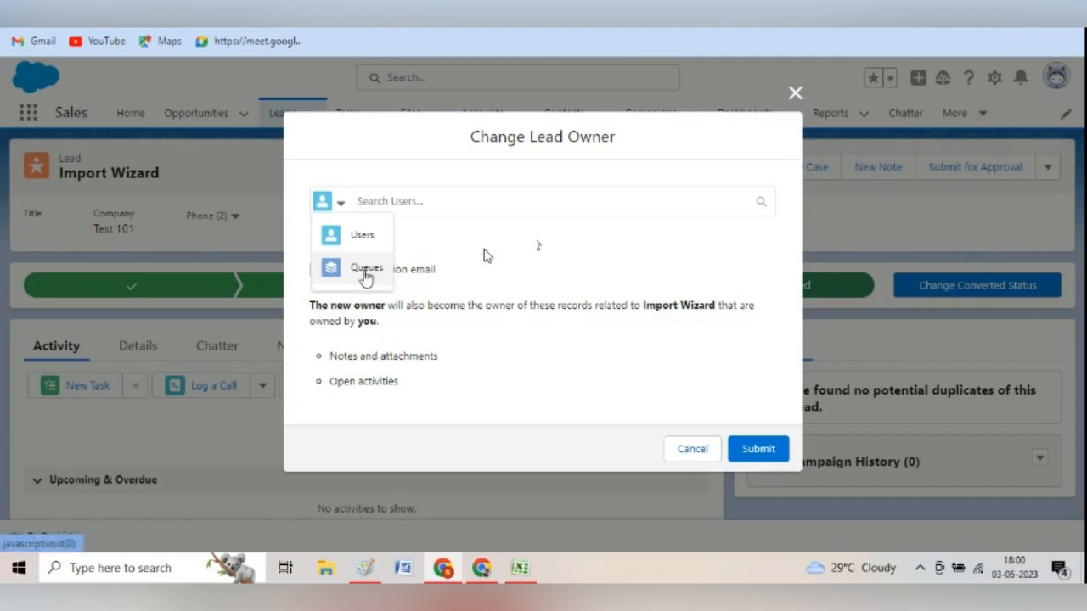
pyautogui.click(365, 270)
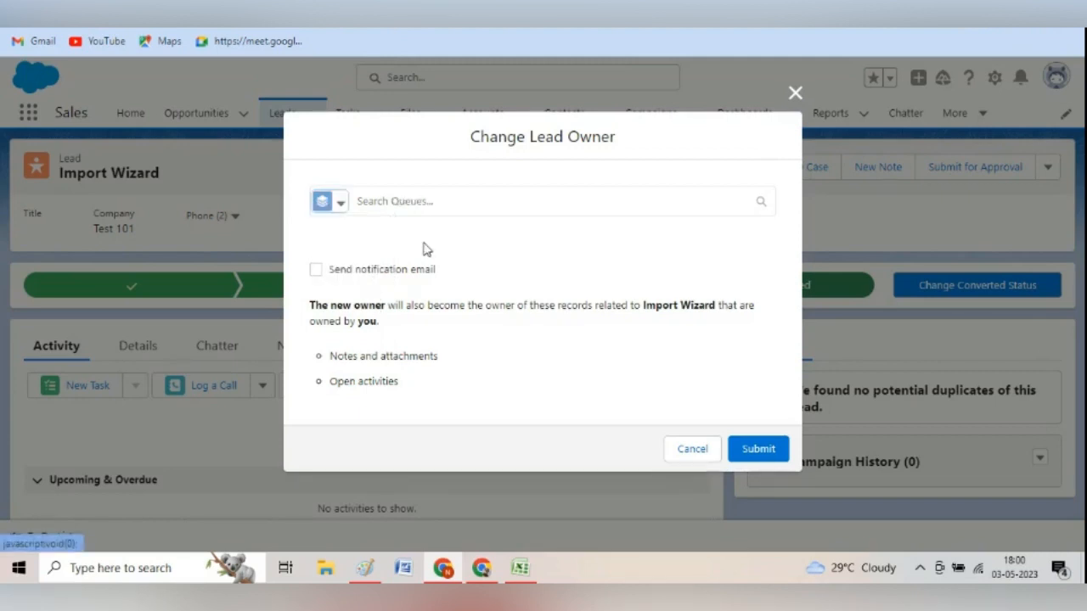
pyautogui.click(735, 200)
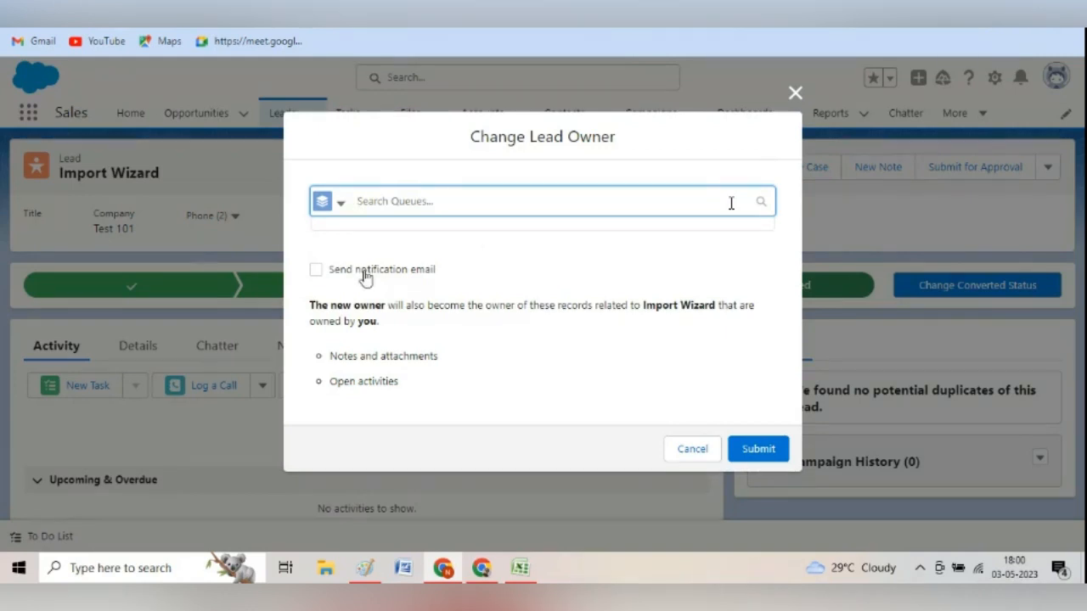
pyautogui.write('r')
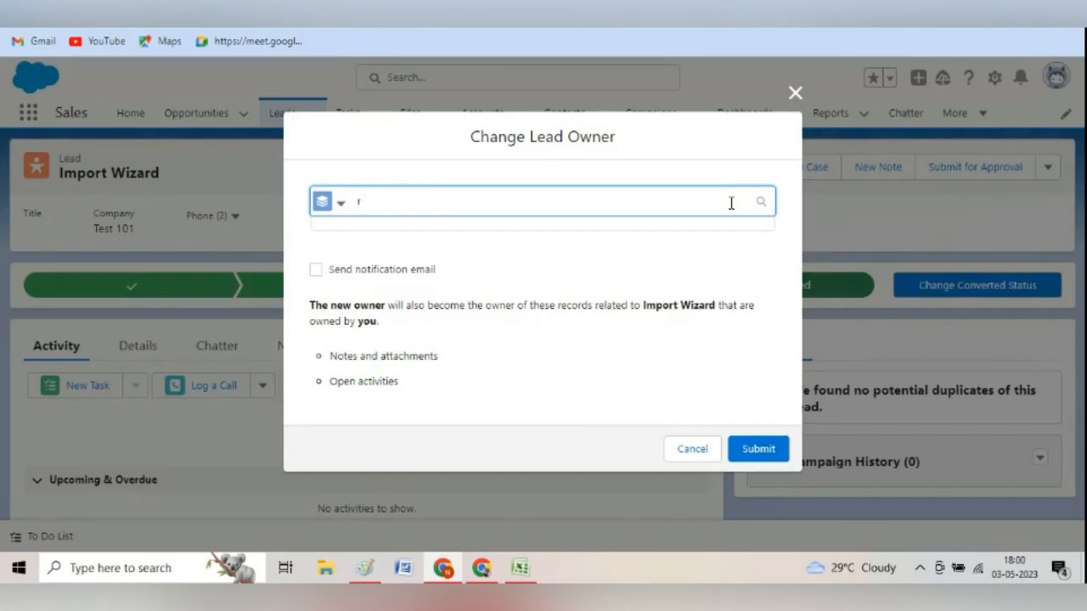
pyautogui.press('BackSpace')
pyautogui.click(794, 94)
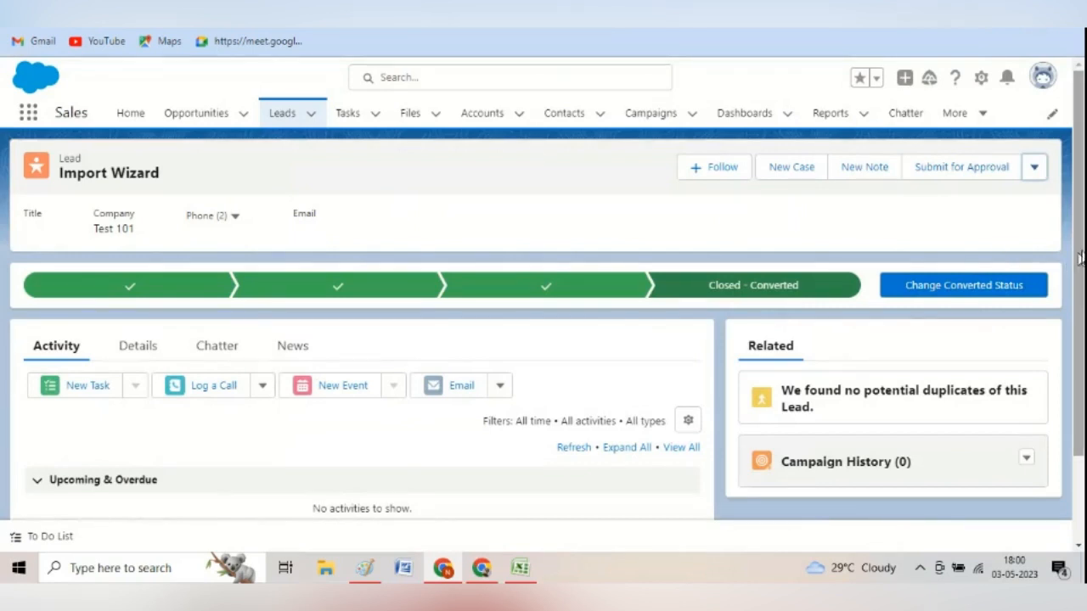
# Find and open the Queues page in Setup.
pyautogui.moveTo(1083, 257)
pyautogui.mouseDown()
pyautogui.moveTo(1082, 280)
pyautogui.moveTo(1081, 247)
pyautogui.mouseUp()
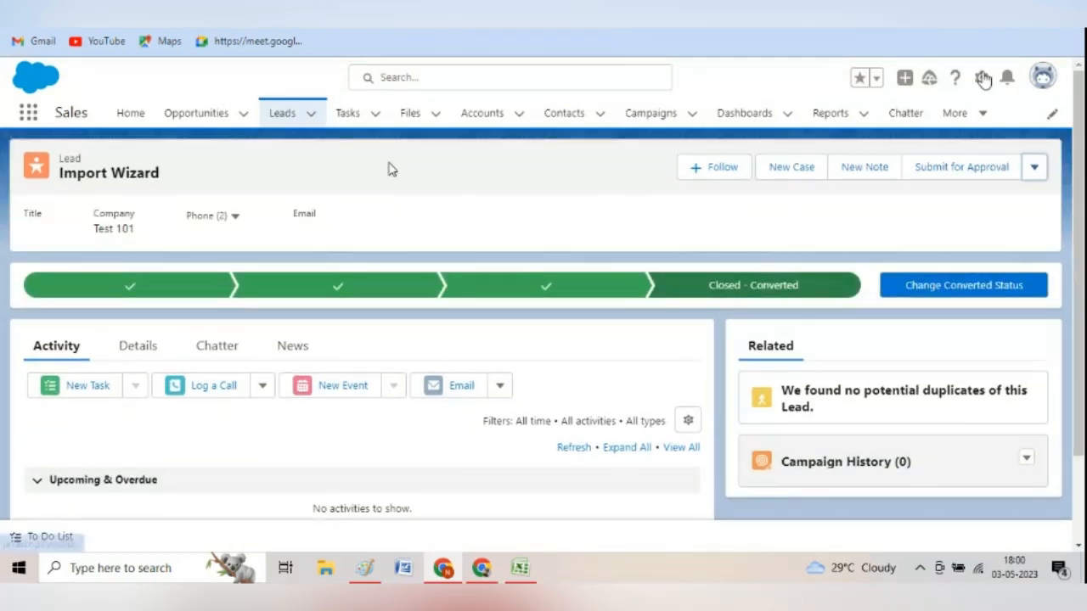
pyautogui.click(983, 78)
pyautogui.click(909, 141)
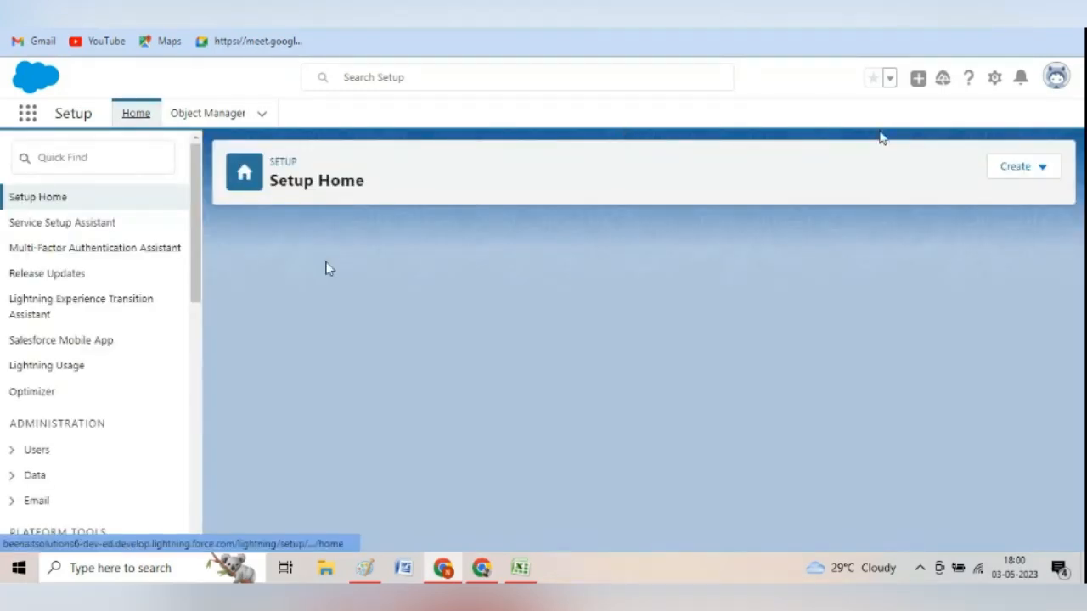
pyautogui.click(88, 158)
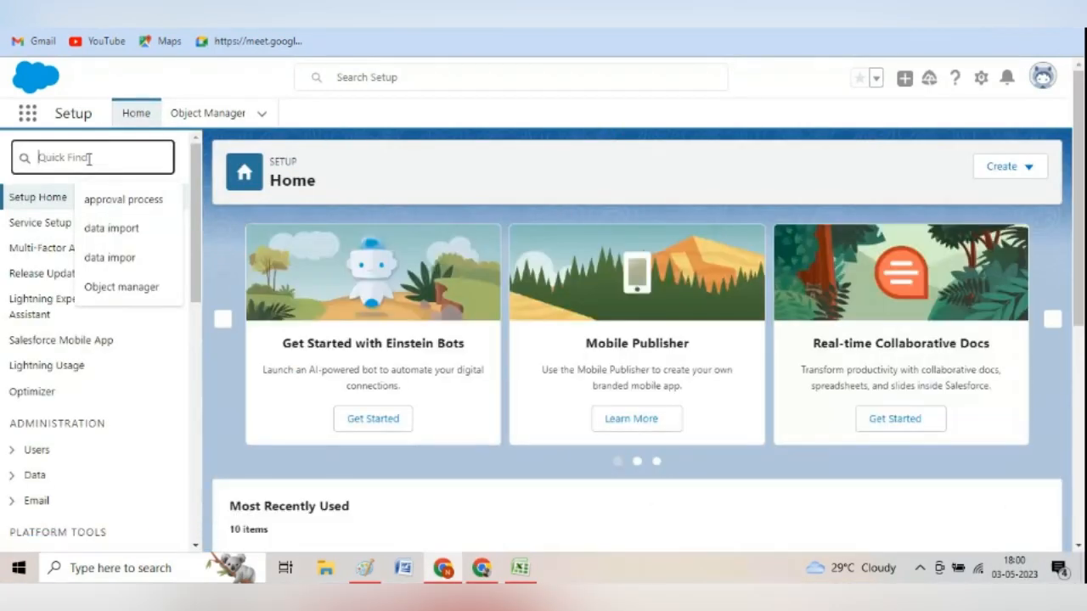
pyautogui.write('queue')
pyautogui.click(65, 224)
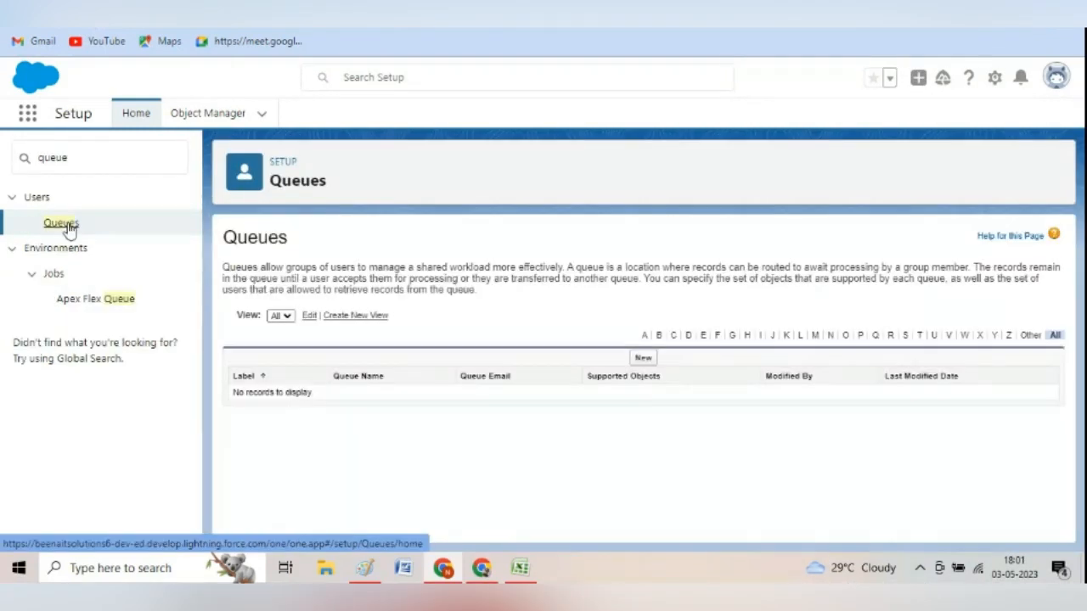
# Start a new queue with the label Ranchi Queue.
pyautogui.click(643, 359)
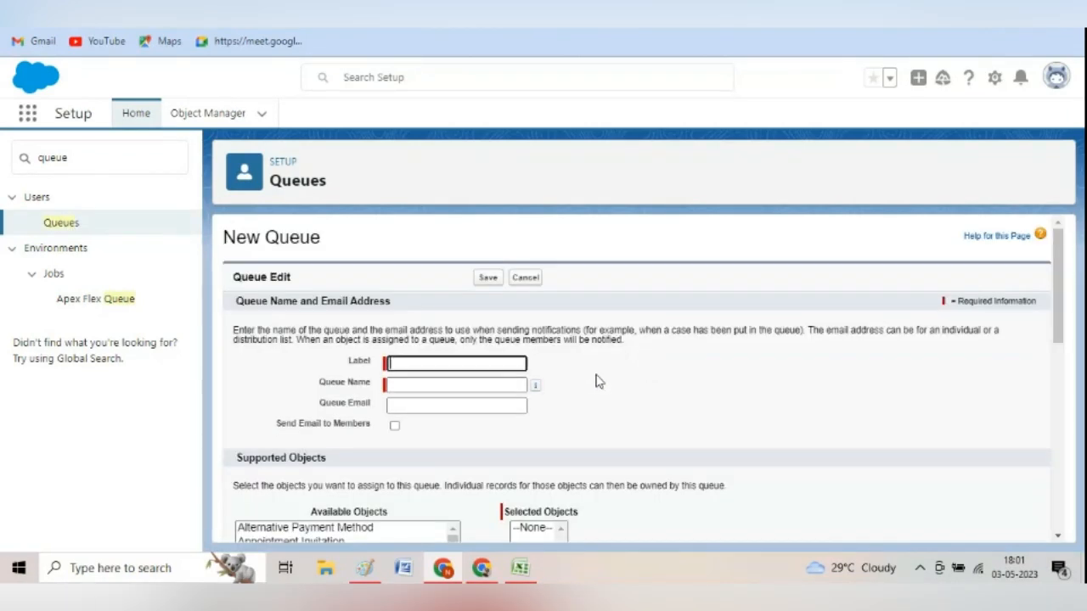
pyautogui.write('Ran')
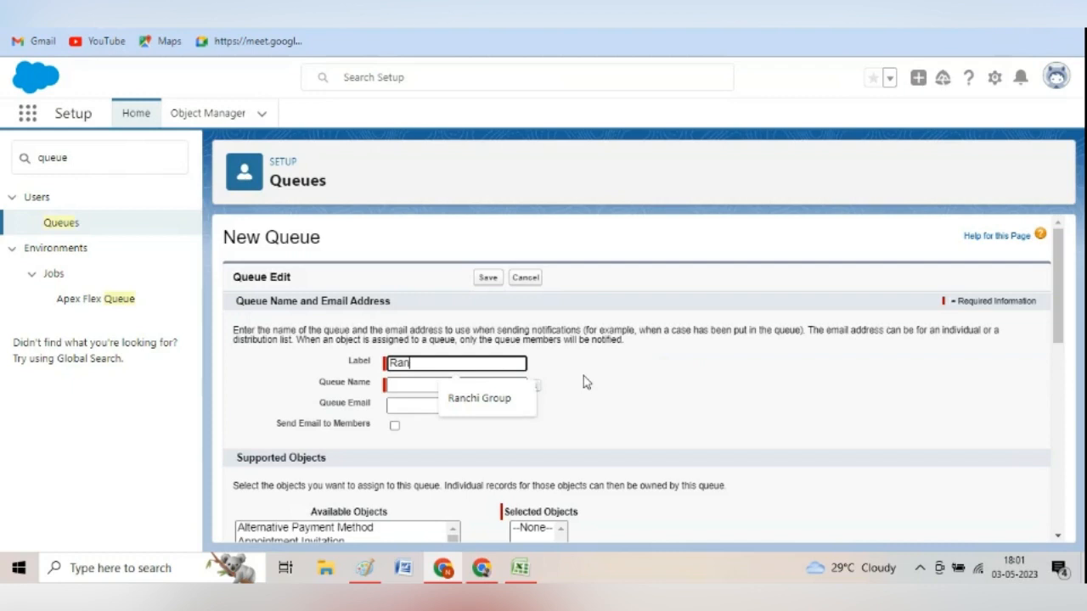
pyautogui.write('chi Queue')
# Add Lead and Case to the queue's supported objects.
pyautogui.scroll(-3, 584, 382)
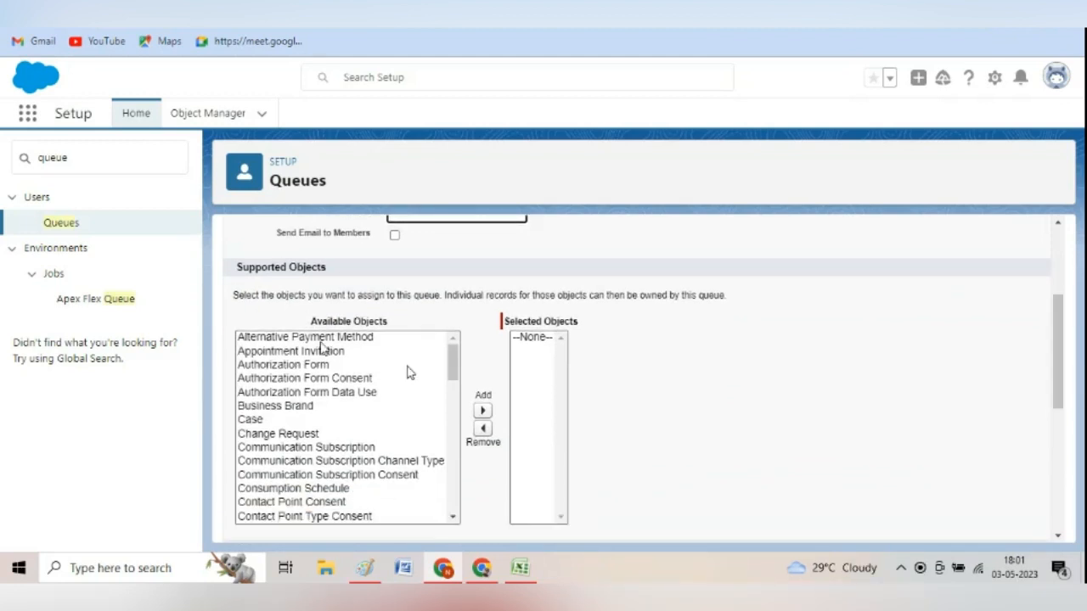
pyautogui.scroll(-3, 407, 372)
pyautogui.scroll(-4, 466, 392)
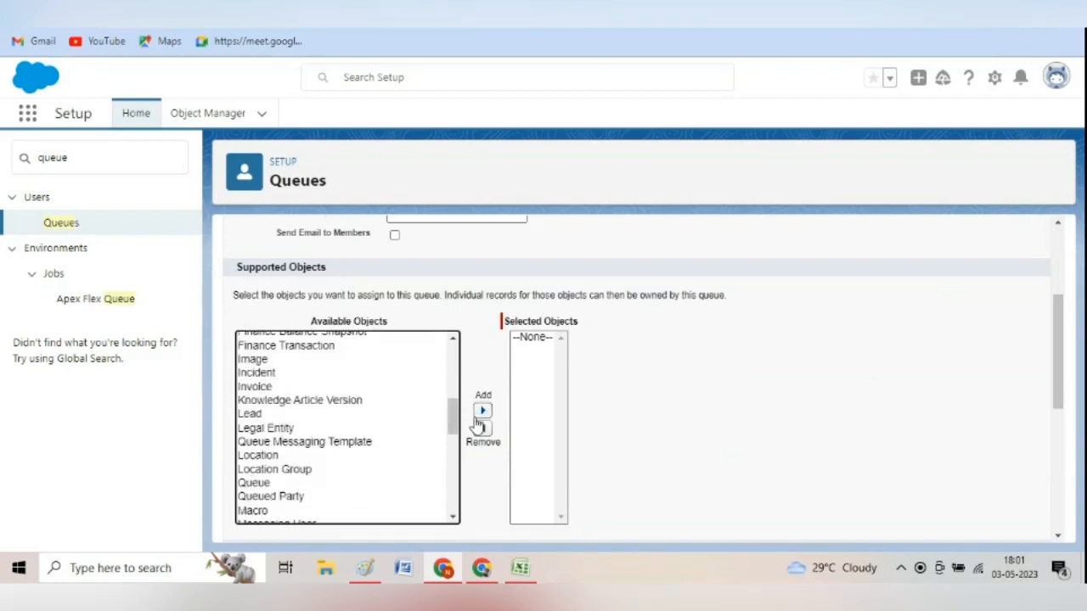
pyautogui.click(438, 416)
pyautogui.doubleClick(439, 416)
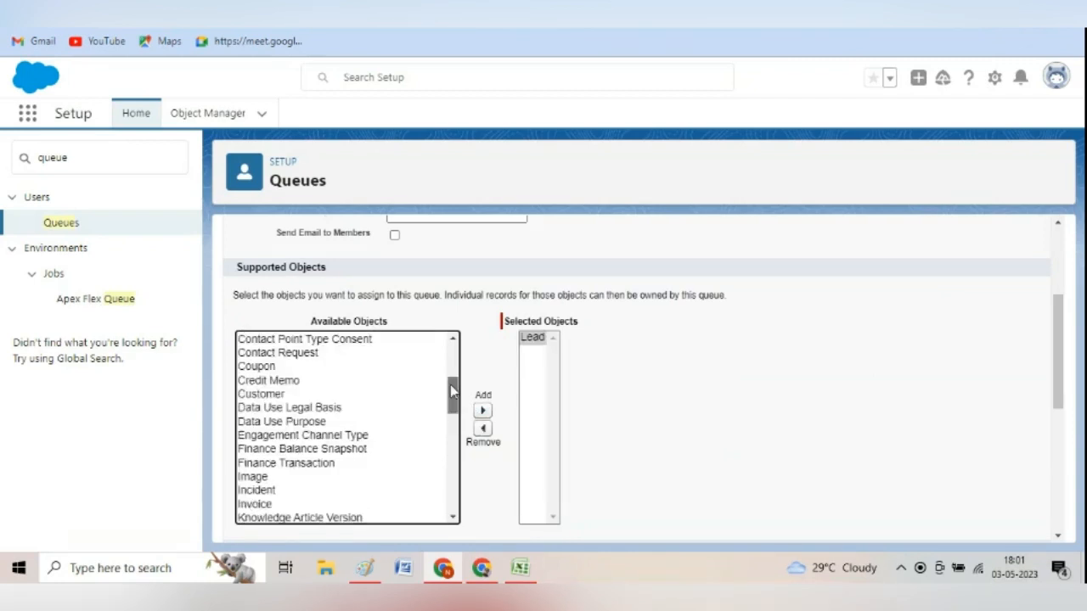
pyautogui.moveTo(451, 390); pyautogui.dragTo(450, 384)
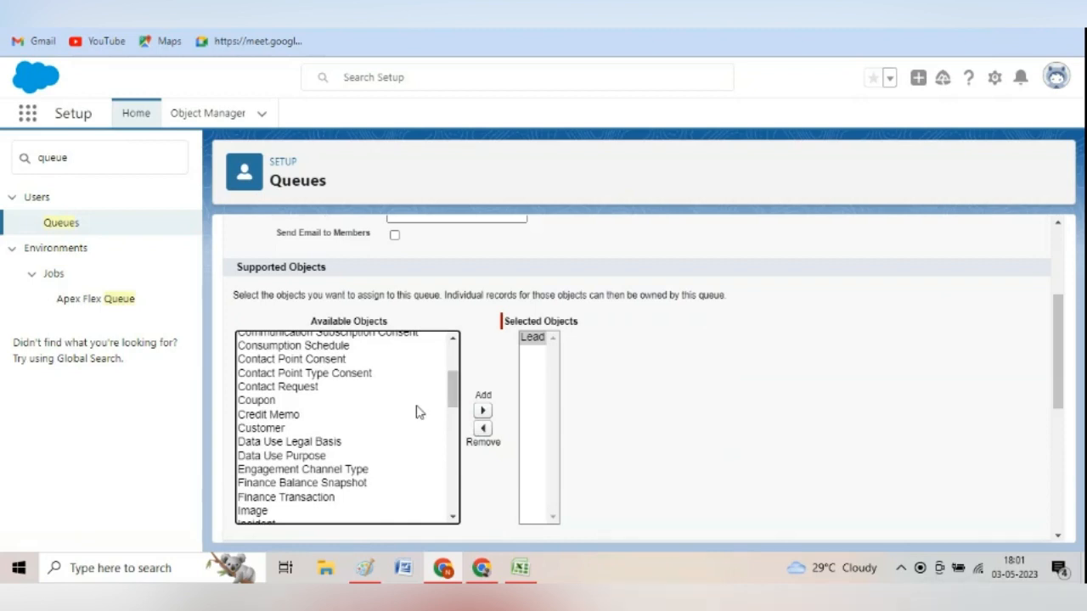
pyautogui.moveTo(455, 392); pyautogui.dragTo(338, 372)
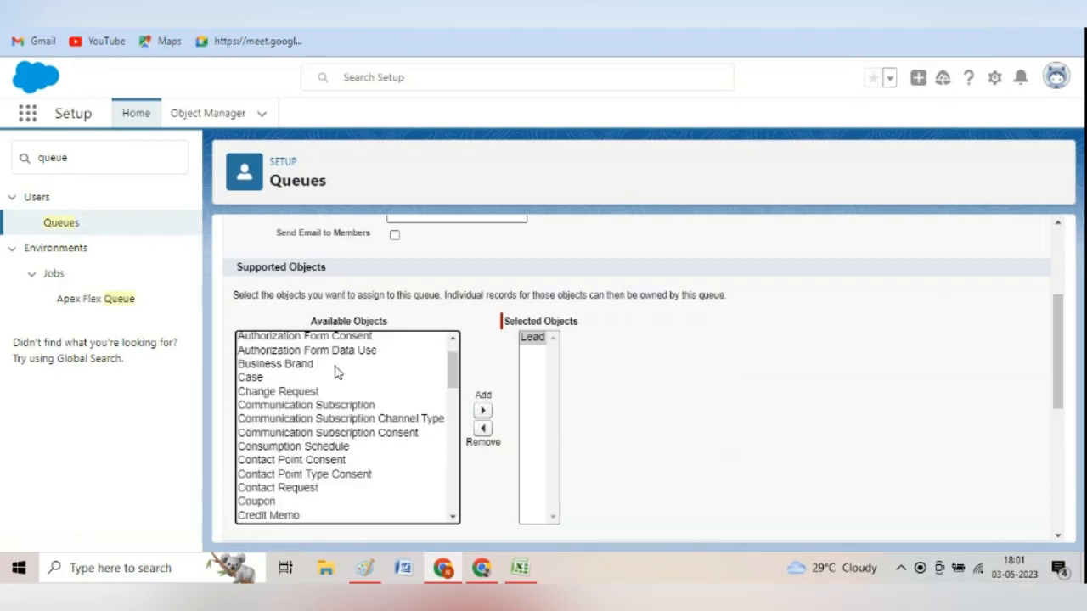
pyautogui.click(337, 377)
pyautogui.click(482, 411)
# Add Test User 3, Test User 4, Test User 5 and Test User1 as queue members and save the queue.
pyautogui.moveTo(1058, 355); pyautogui.dragTo(1082, 456)
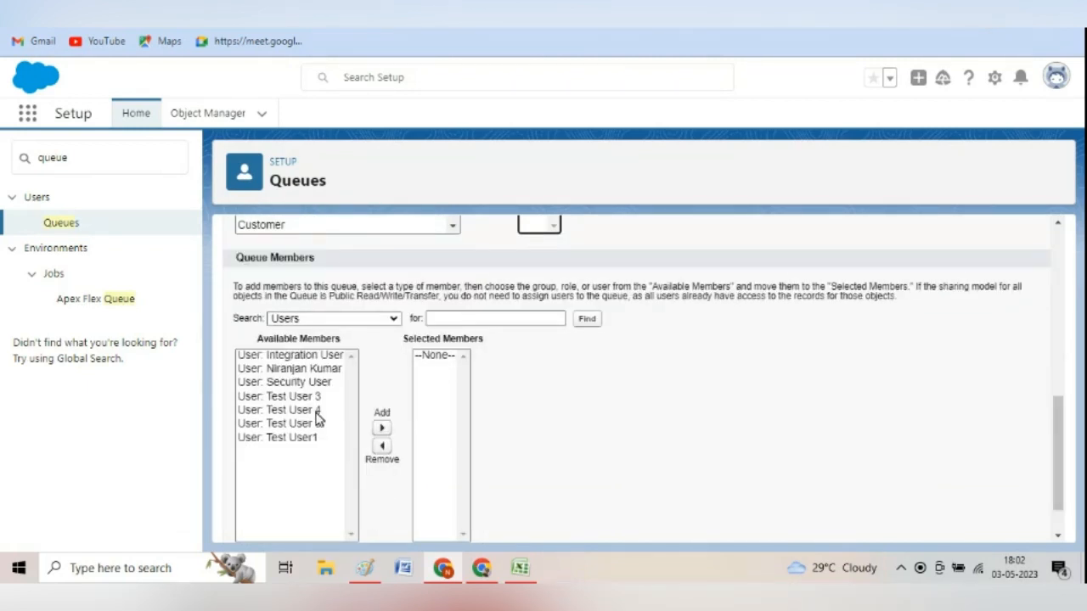
pyautogui.moveTo(330, 402); pyautogui.dragTo(331, 450)
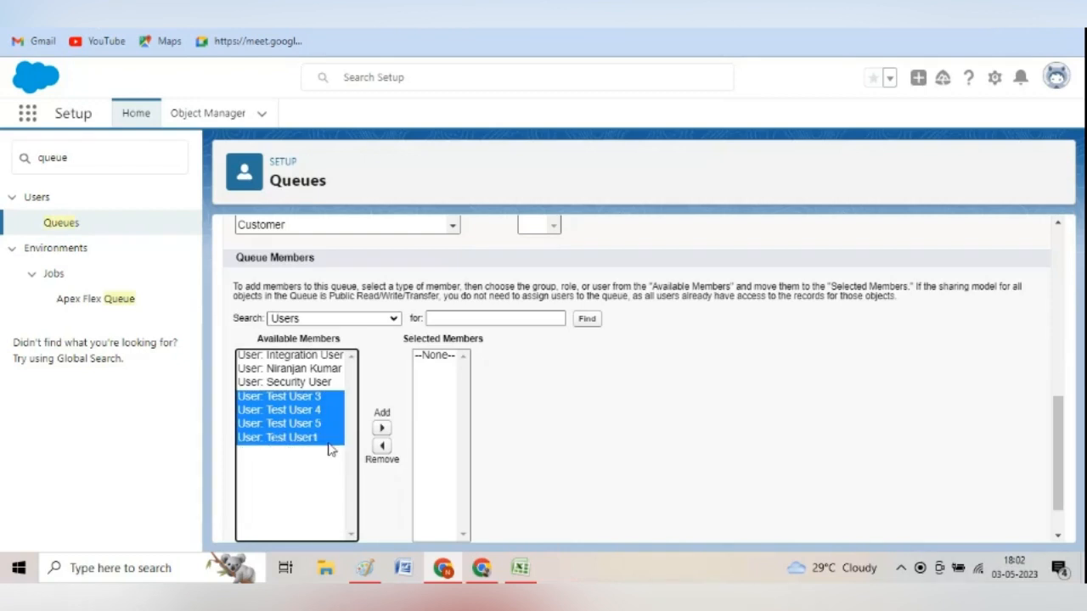
pyautogui.click(382, 430)
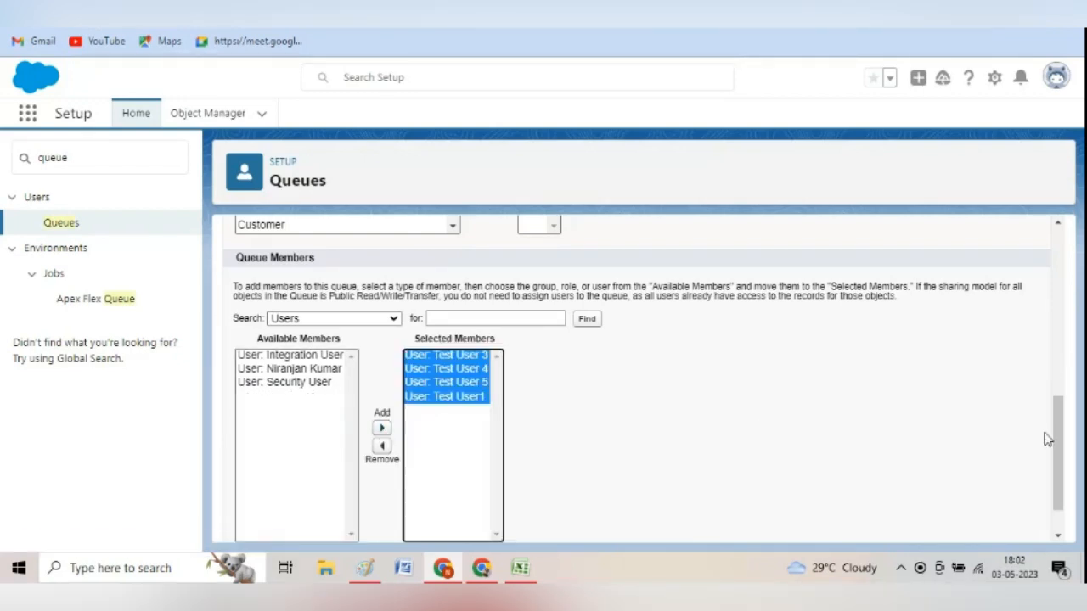
pyautogui.moveTo(1057, 441); pyautogui.dragTo(1067, 491)
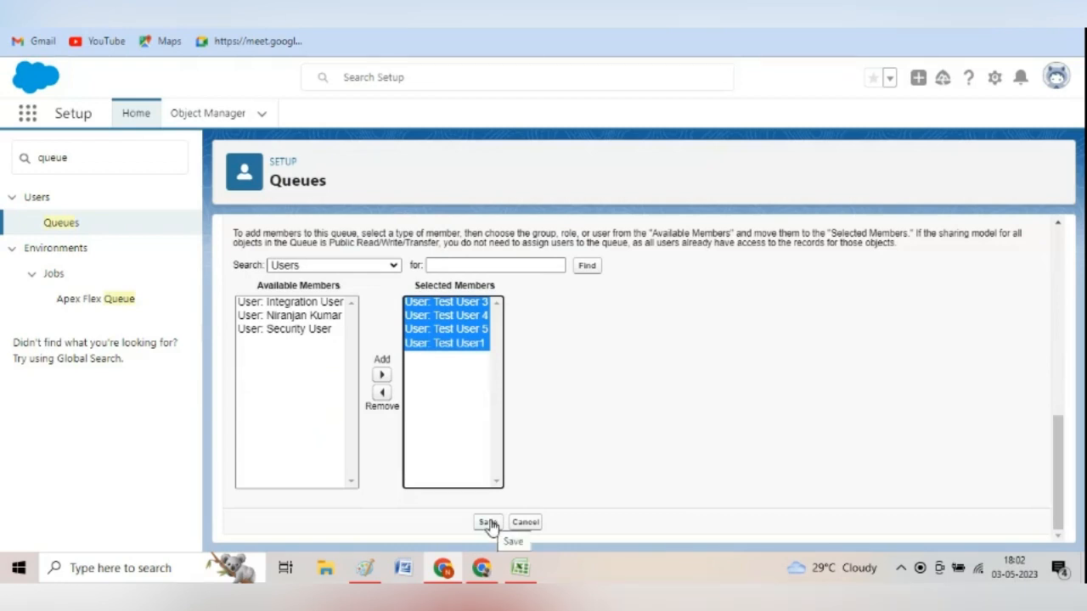
pyautogui.click(489, 523)
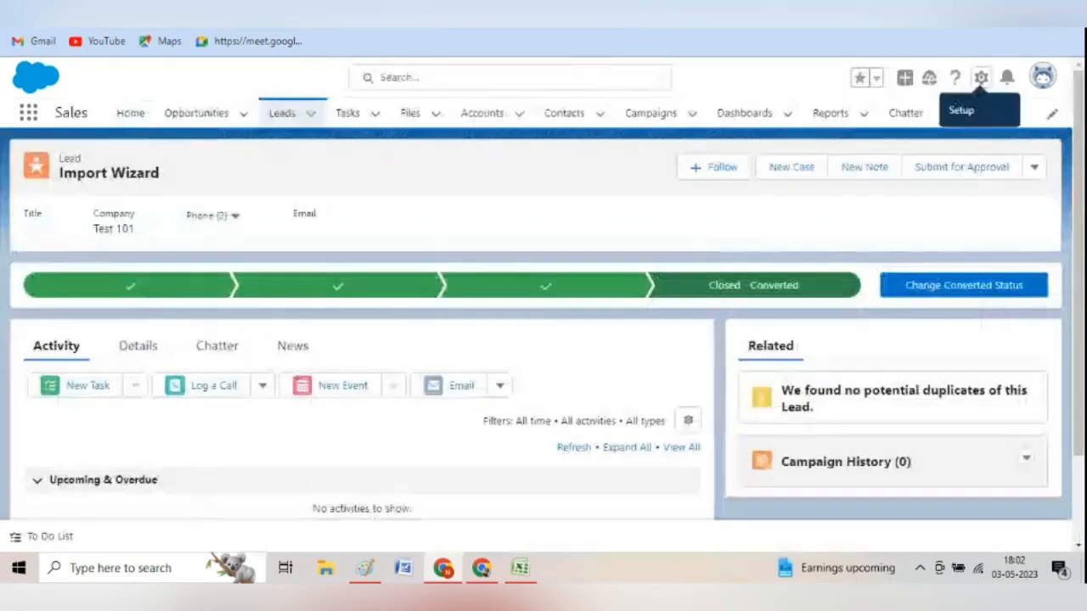
# Start creating a new lead in the Sales app.
pyautogui.click(312, 116)
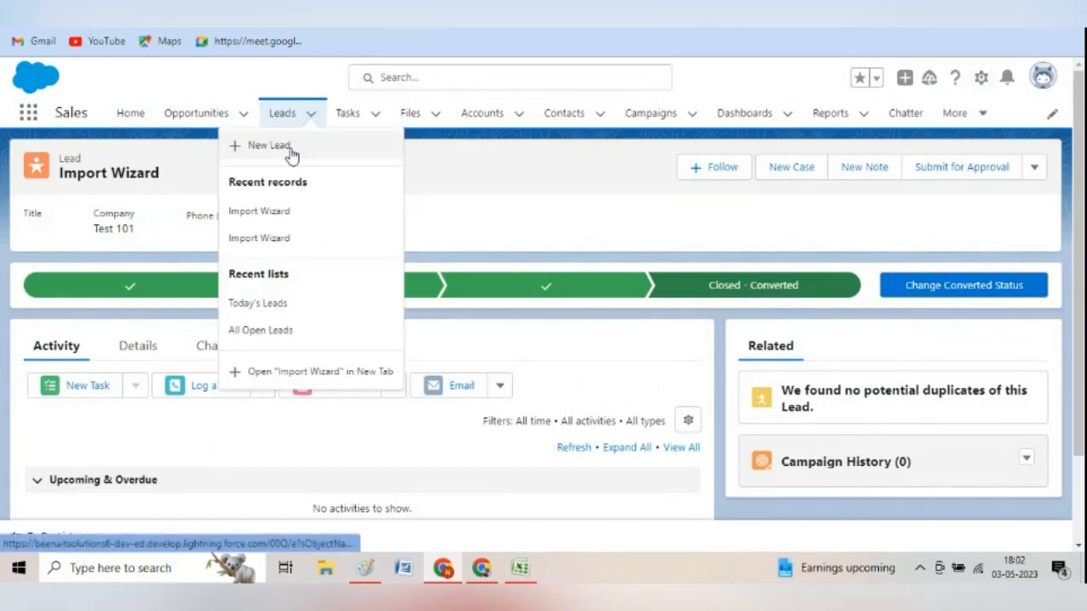
pyautogui.click(290, 147)
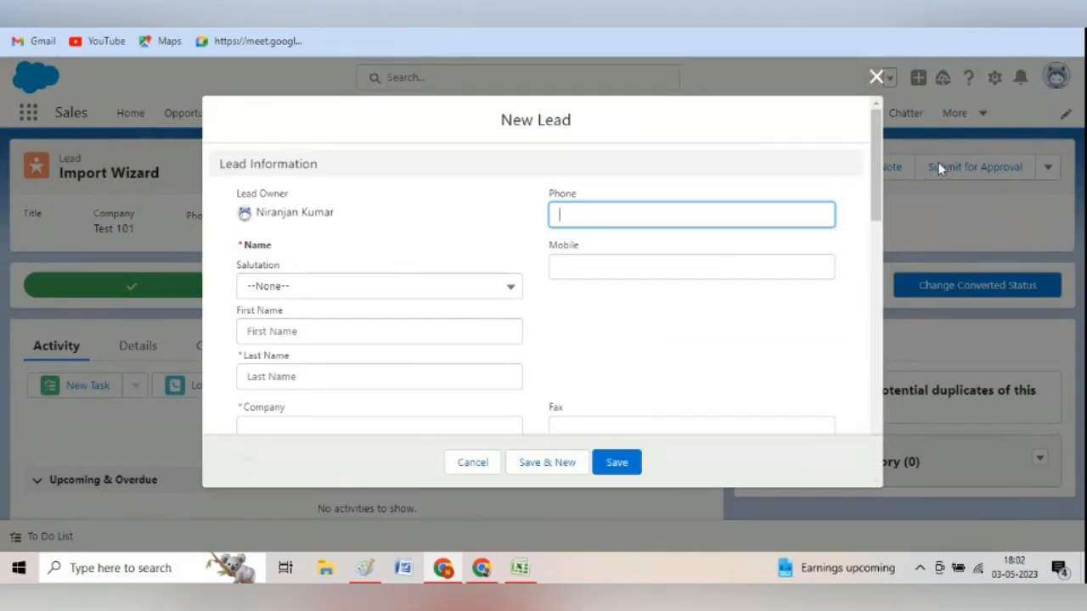
pyautogui.moveTo(888, 166); pyautogui.dragTo(877, 139)
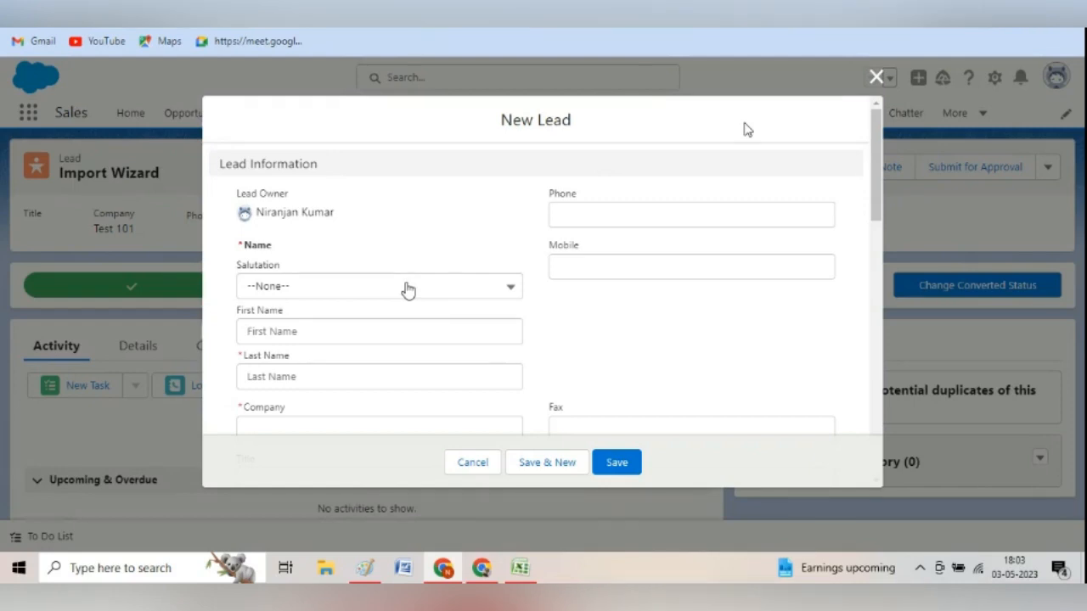
pyautogui.click(314, 331)
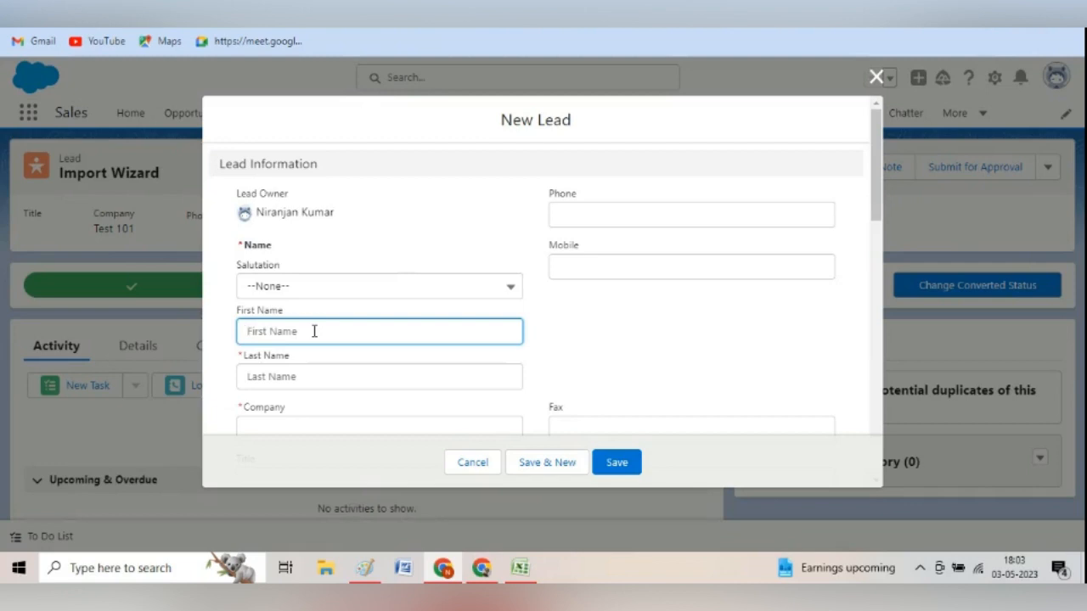
pyautogui.write('xyz')
pyautogui.press('BackSpace')
pyautogui.press('BackSpace')
pyautogui.press('BackSpace')
# Enter xyz as the new lead's last name and ABC as its company.
pyautogui.click(295, 374)
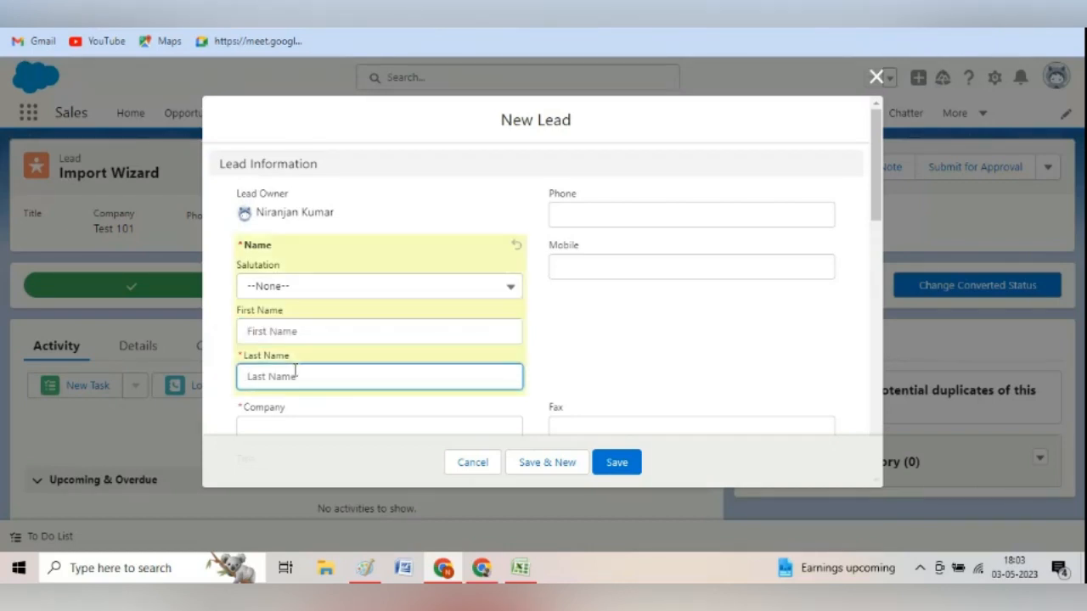
pyautogui.write('xyz')
pyautogui.moveTo(876, 193); pyautogui.dragTo(885, 218)
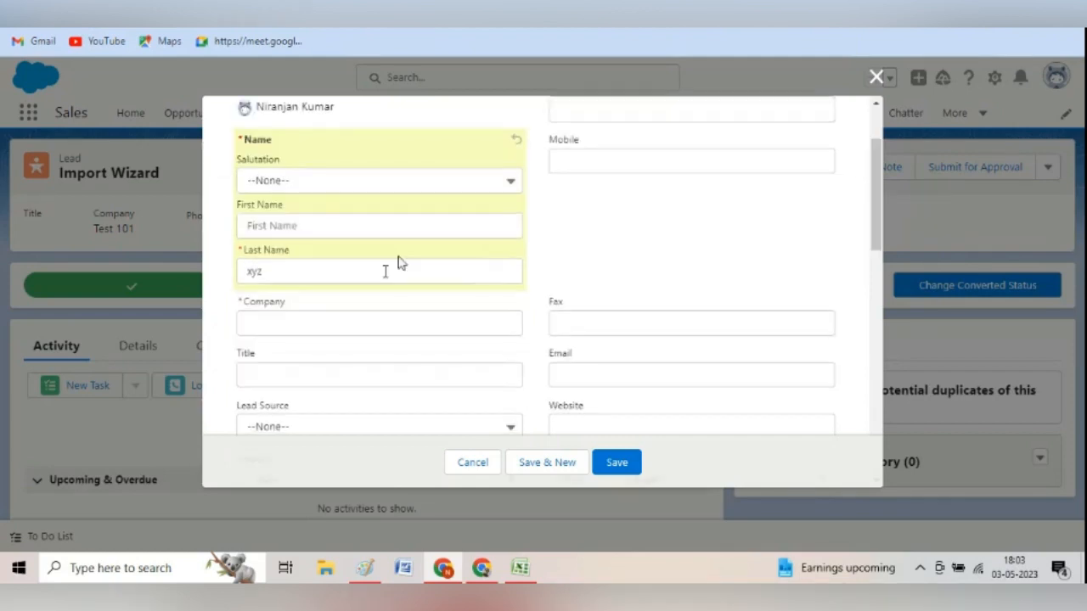
pyautogui.click(347, 323)
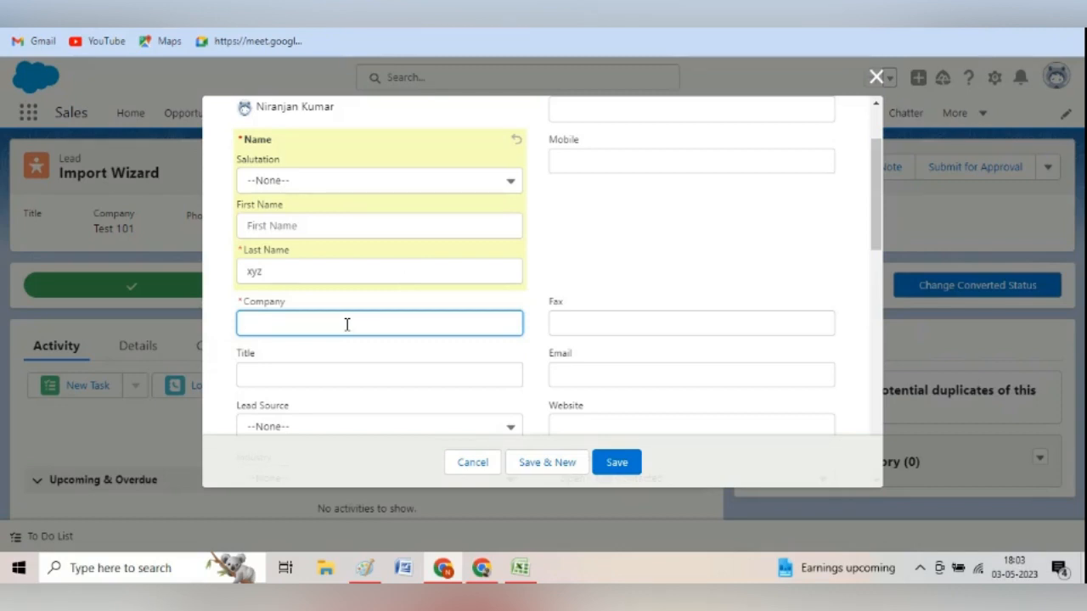
pyautogui.write('ABC')
# Set the new lead's source to Web and leave its industry unset.
pyautogui.scroll(-2, 849, 272)
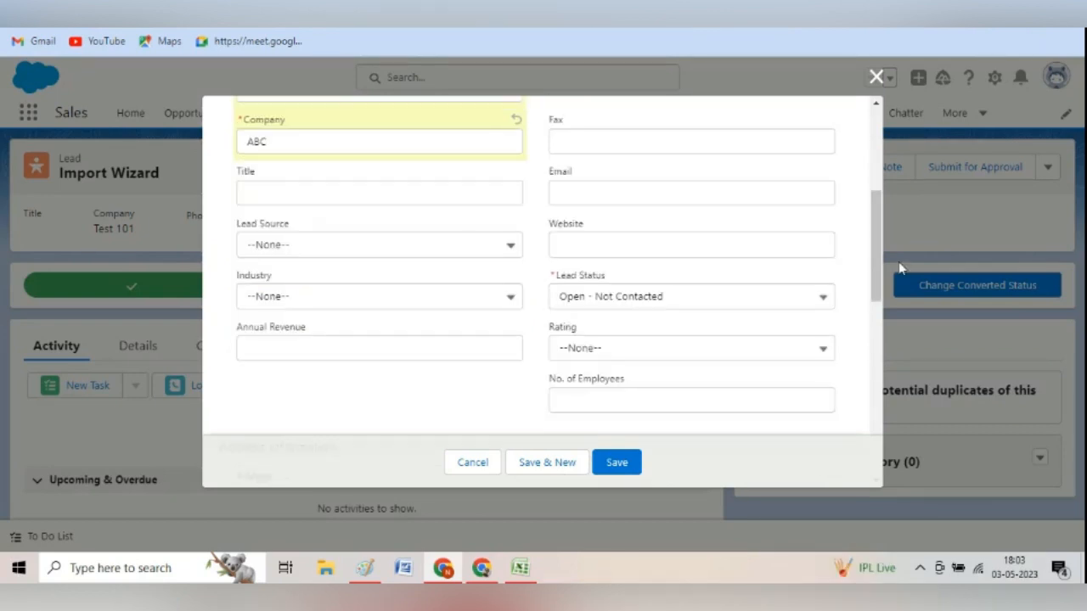
pyautogui.click(477, 247)
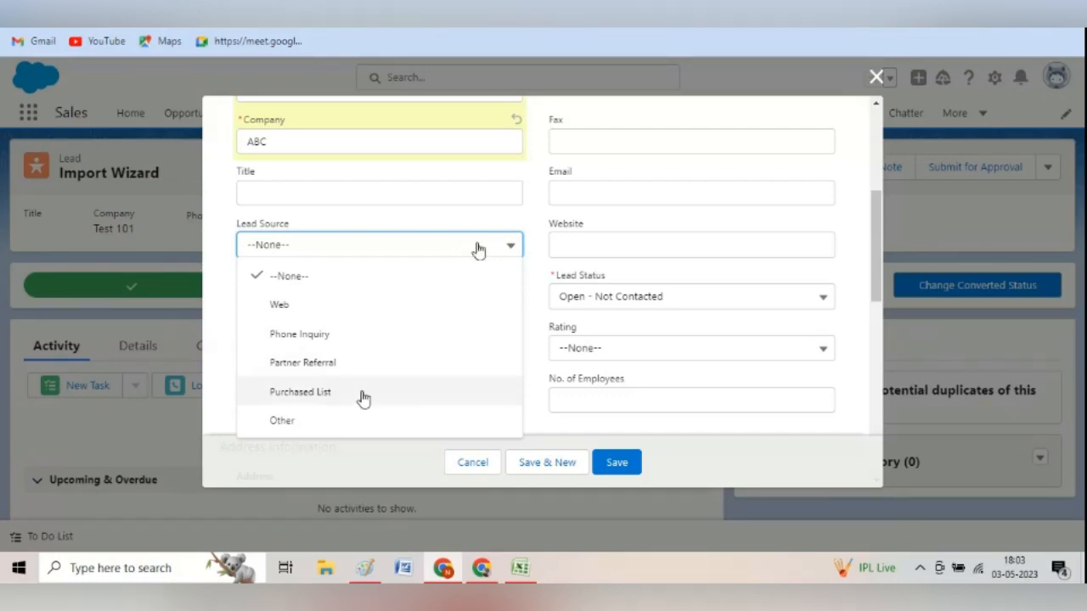
pyautogui.click(377, 316)
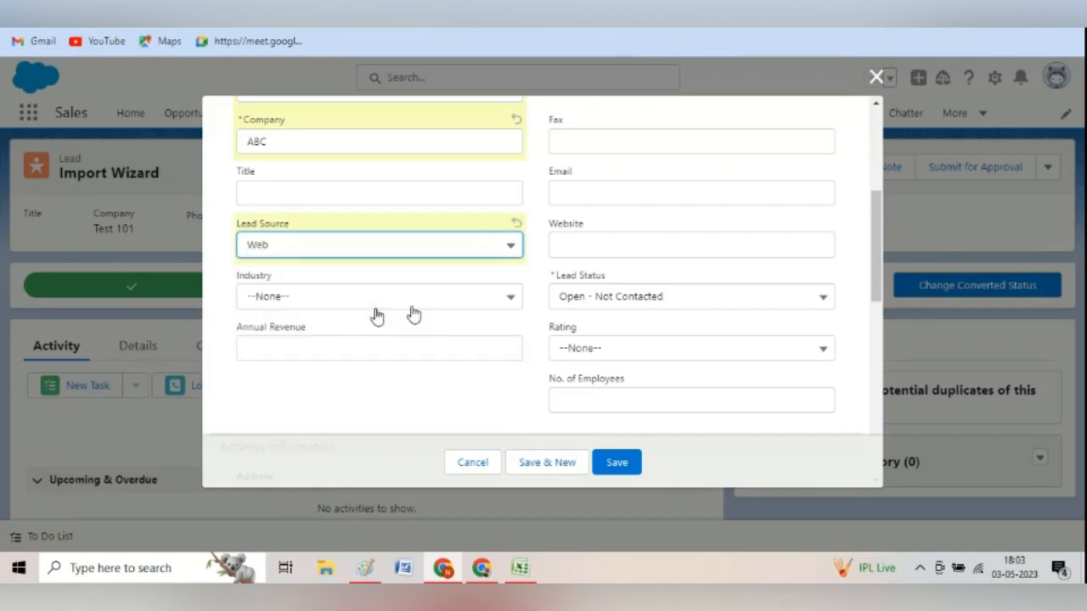
pyautogui.click(416, 299)
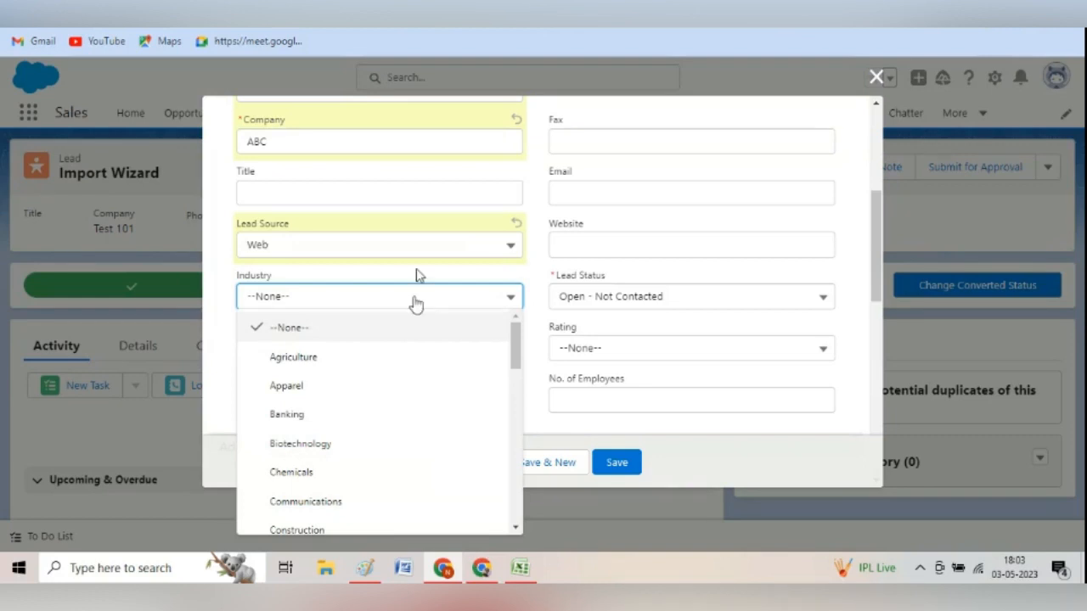
pyautogui.click(418, 271)
pyautogui.scroll(-10, 911, 412)
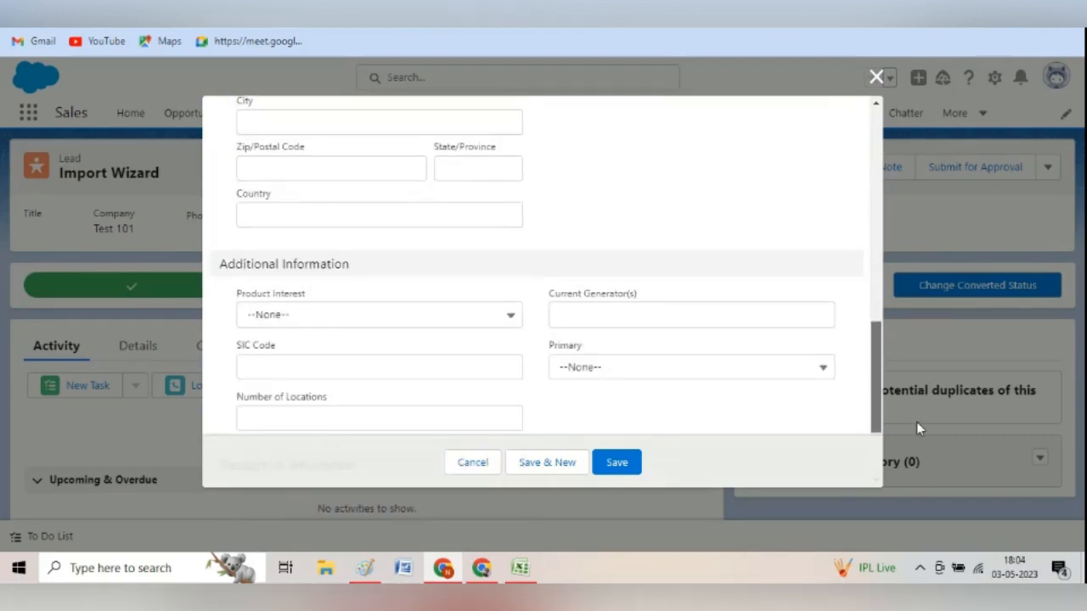
# Review the new lead form's fields, from lead owner and name through address, additional information and description.
pyautogui.scroll(-1, 933, 472)
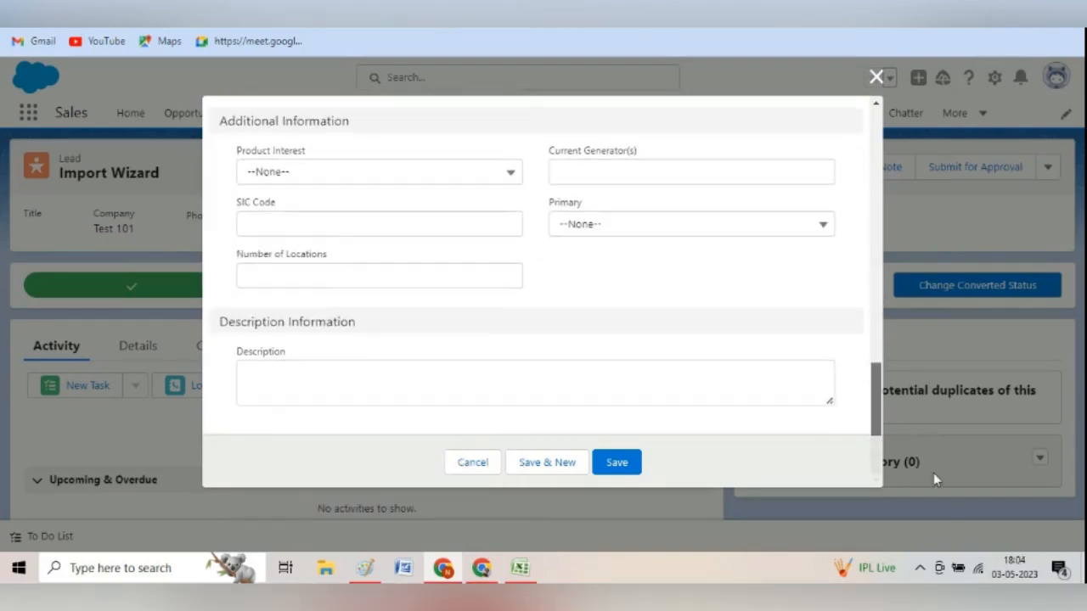
pyautogui.scroll(3, 920, 418)
pyautogui.scroll(1, 917, 399)
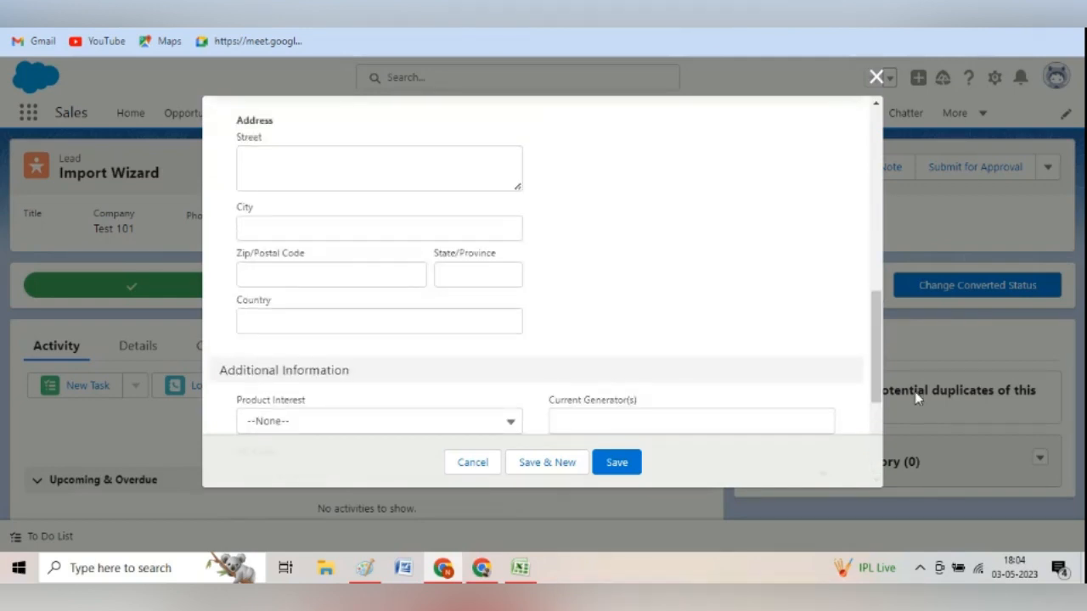
pyautogui.scroll(-5, 914, 391)
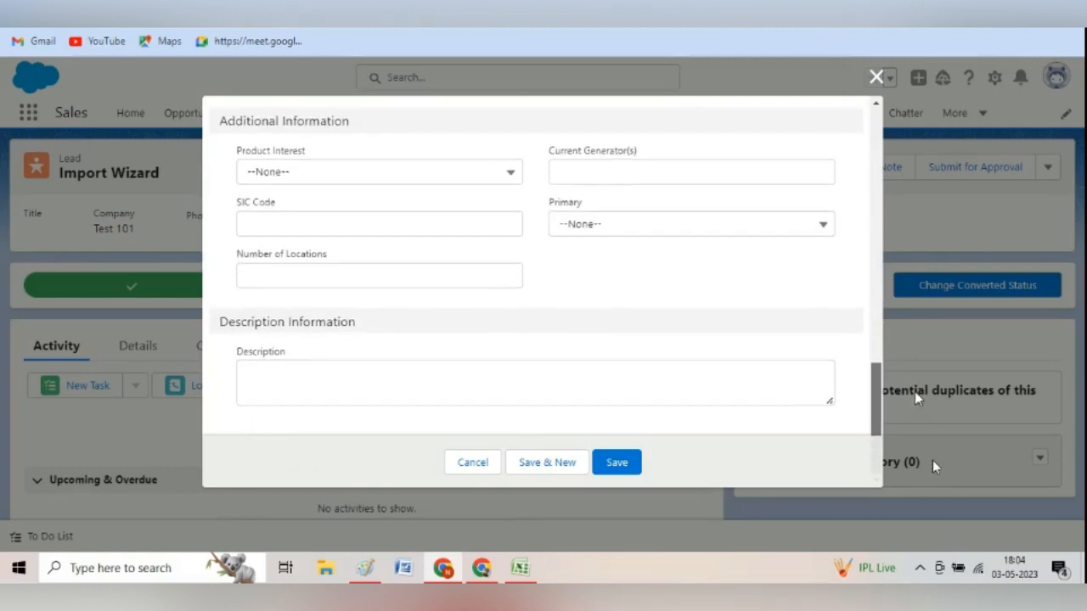
pyautogui.scroll(5, 916, 402)
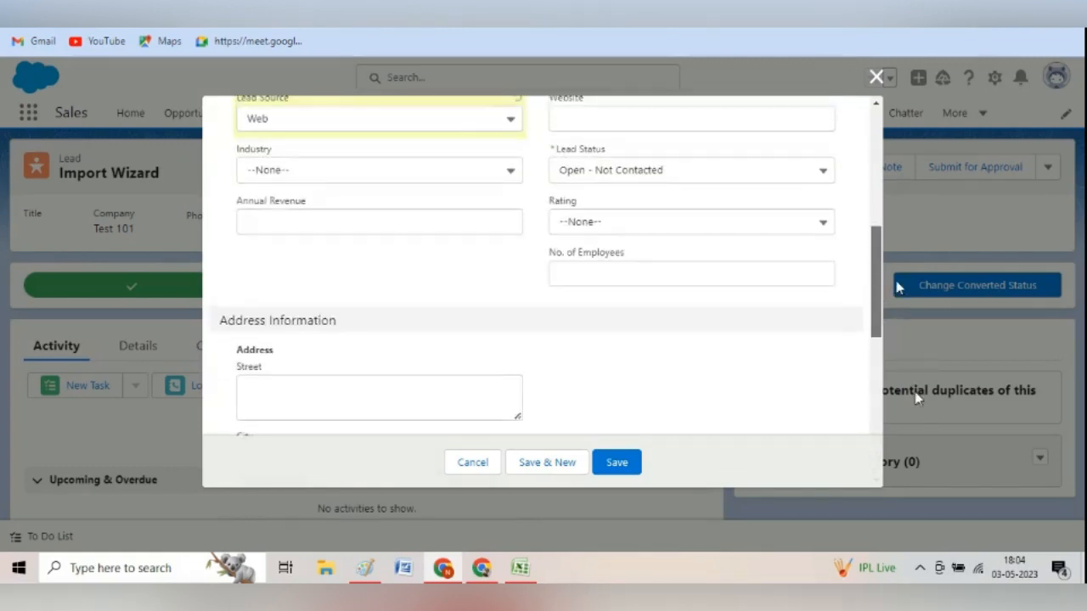
pyautogui.scroll(4, 895, 255)
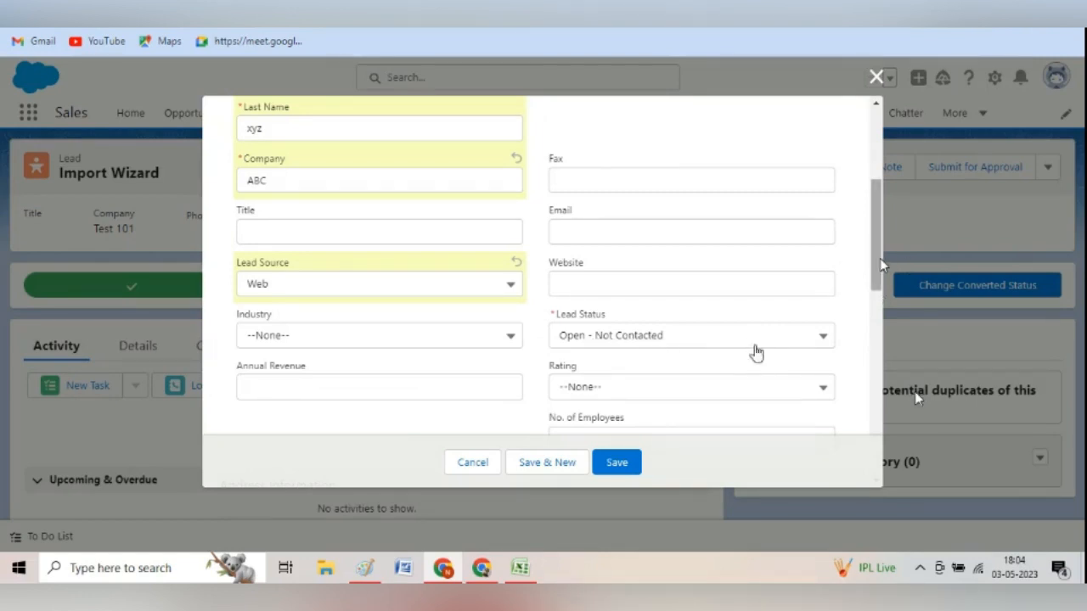
pyautogui.moveTo(877, 255)
pyautogui.mouseDown()
pyautogui.moveTo(877, 288)
pyautogui.moveTo(878, 184)
pyautogui.moveTo(891, 240)
pyautogui.mouseUp()
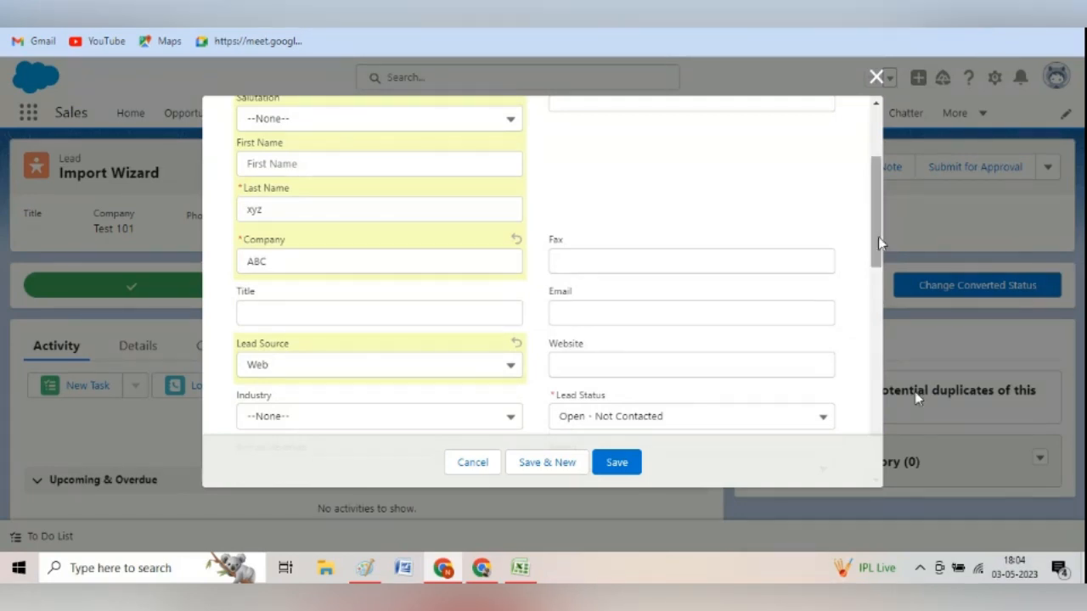
pyautogui.moveTo(891, 240); pyautogui.dragTo(874, 194)
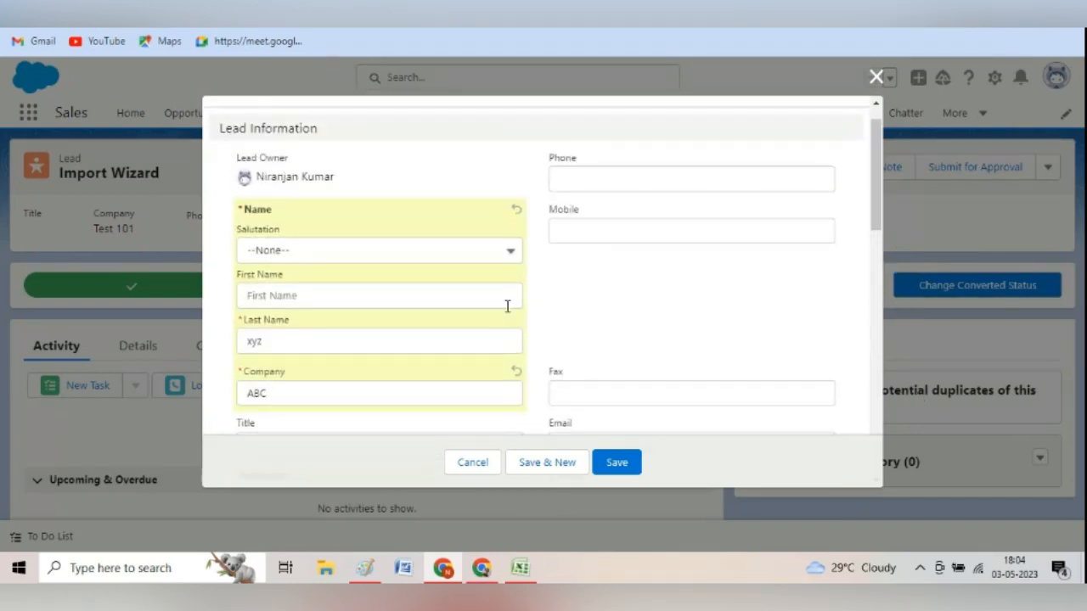
pyautogui.scroll(-1, 870, 217)
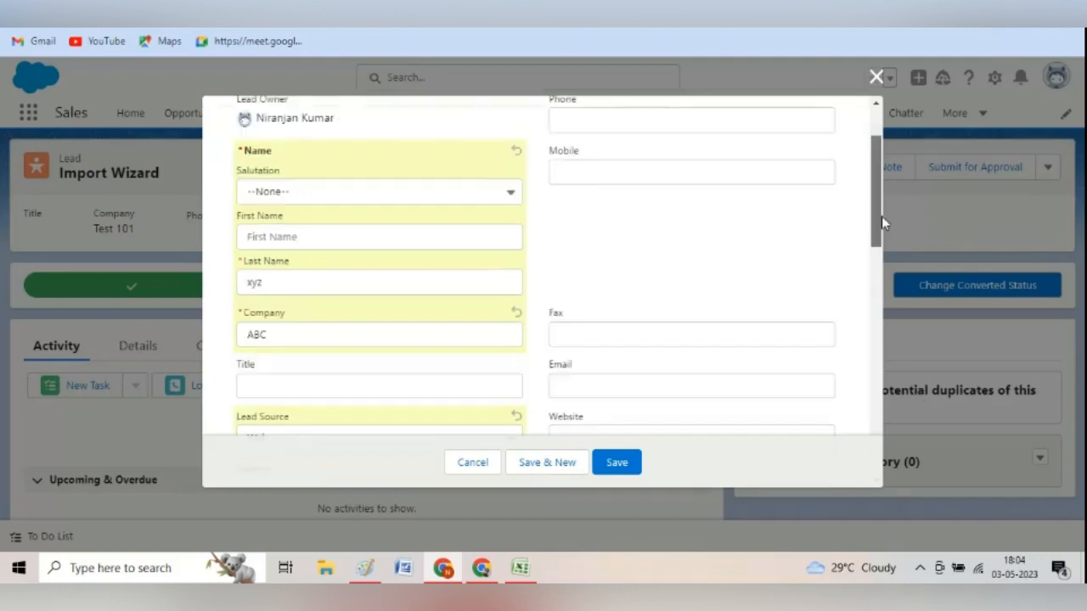
pyautogui.moveTo(881, 222); pyautogui.dragTo(921, 404)
pyautogui.scroll(-1, 924, 401)
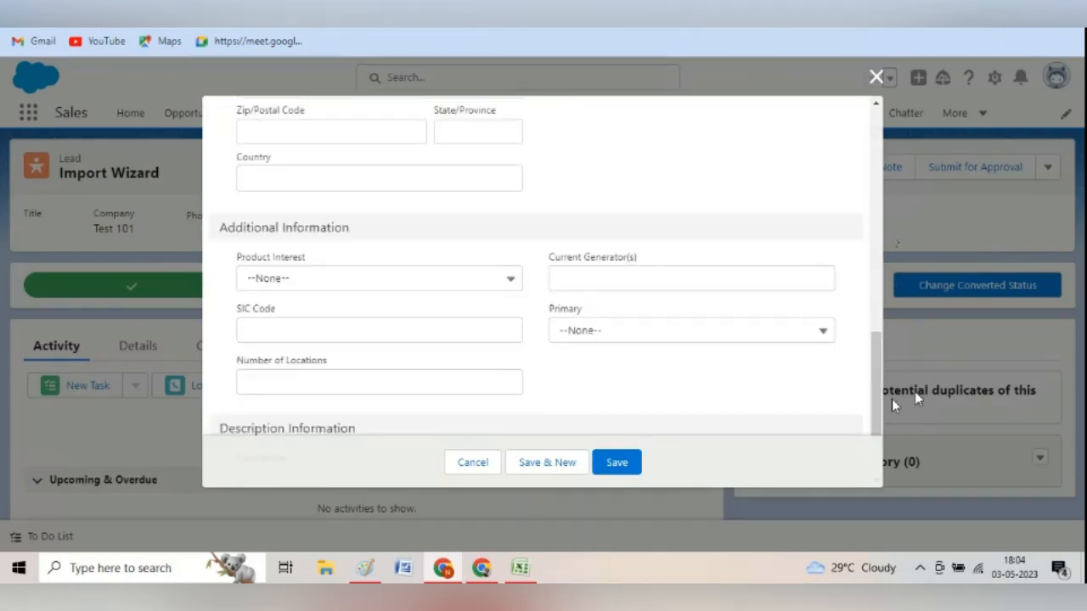
pyautogui.scroll(-2, 893, 405)
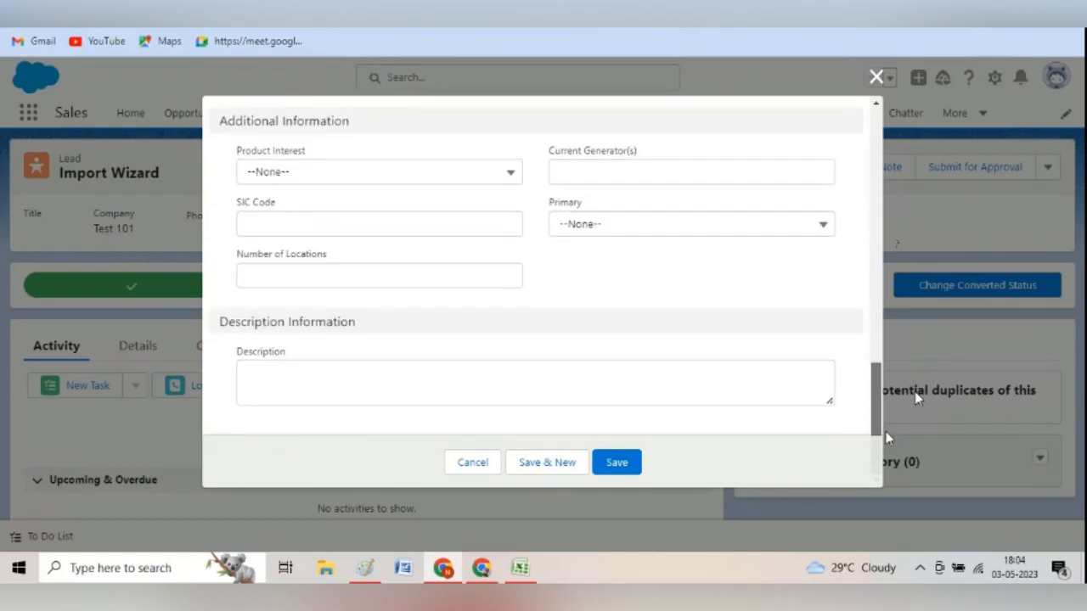
# Save the new lead xyz and dismiss the notification.
pyautogui.moveTo(877, 411); pyautogui.dragTo(861, 159)
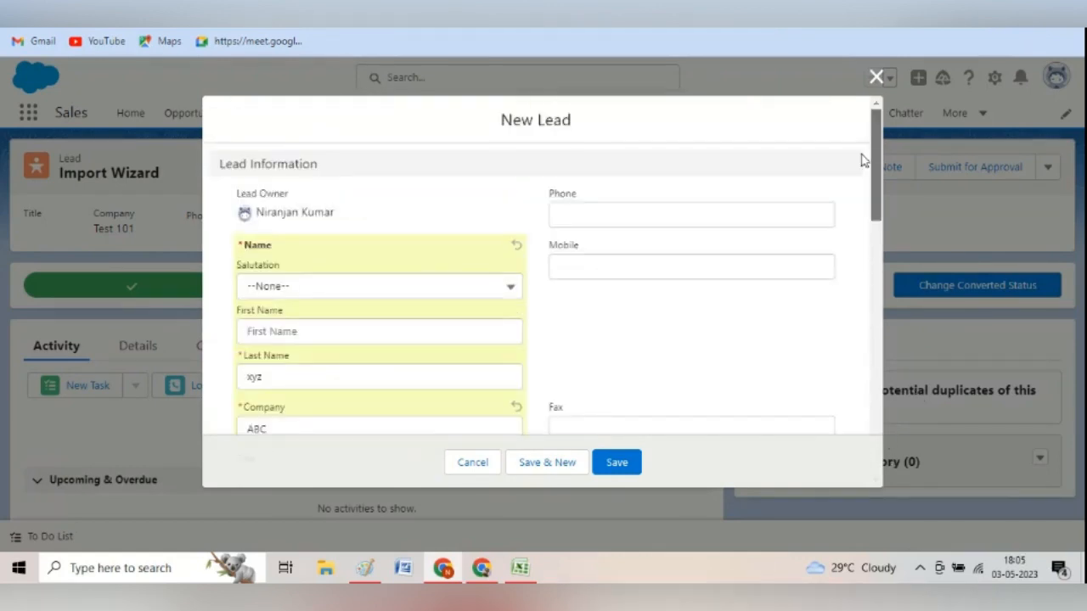
pyautogui.click(619, 465)
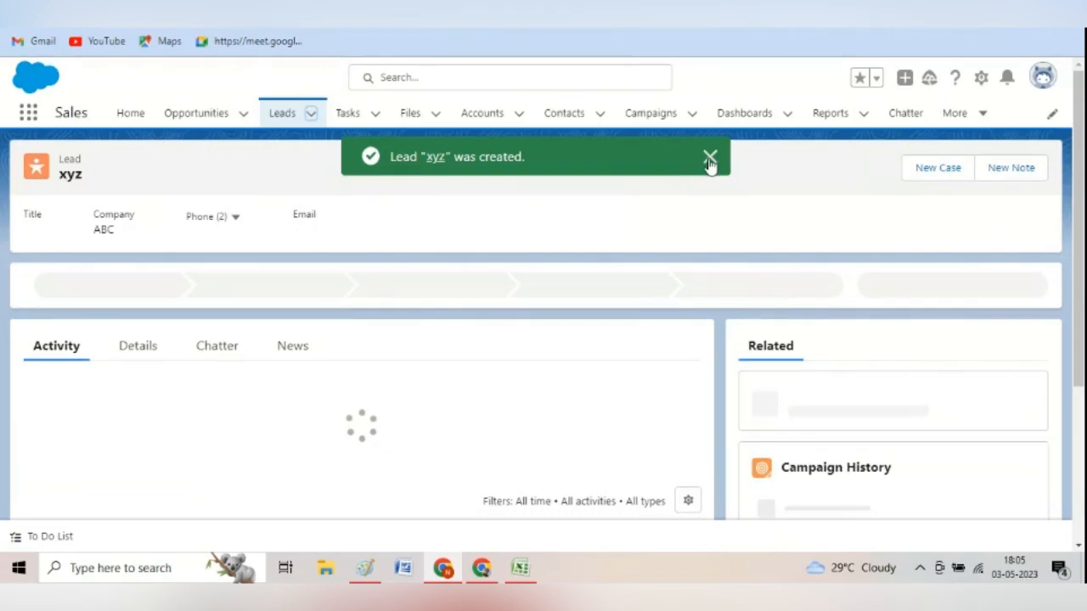
pyautogui.click(709, 159)
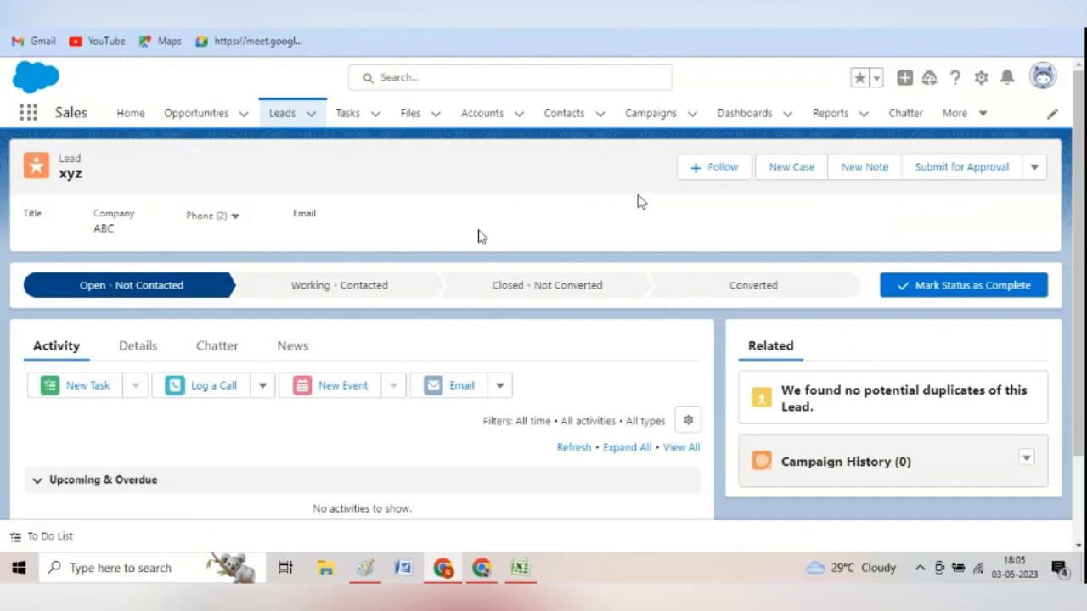
# Change the owner of lead xyz from a user to the queue Ranchi Queue and submit the change.
pyautogui.click(1035, 169)
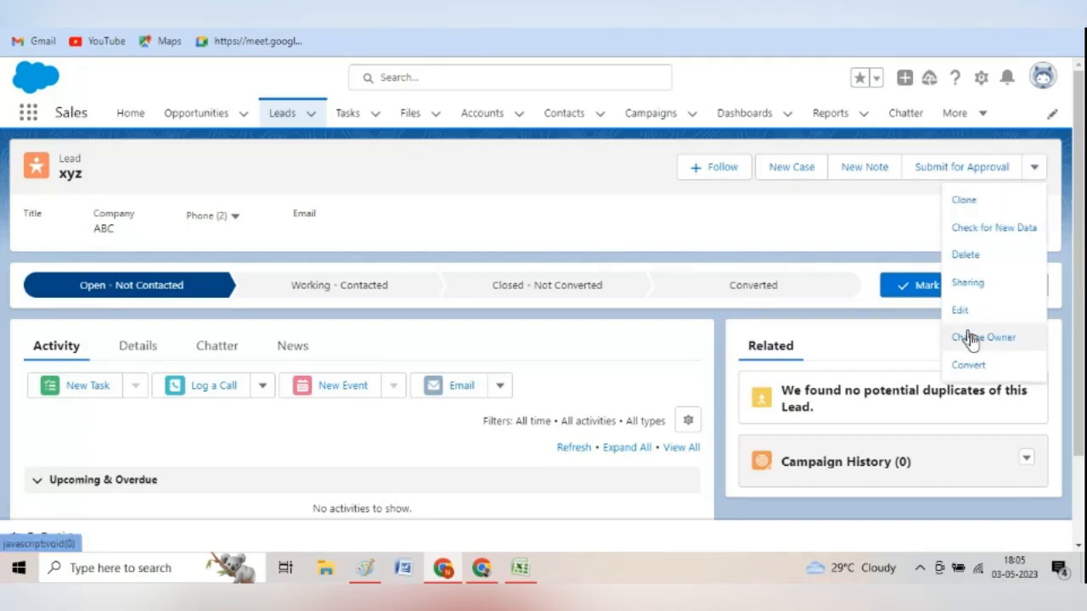
pyautogui.click(971, 338)
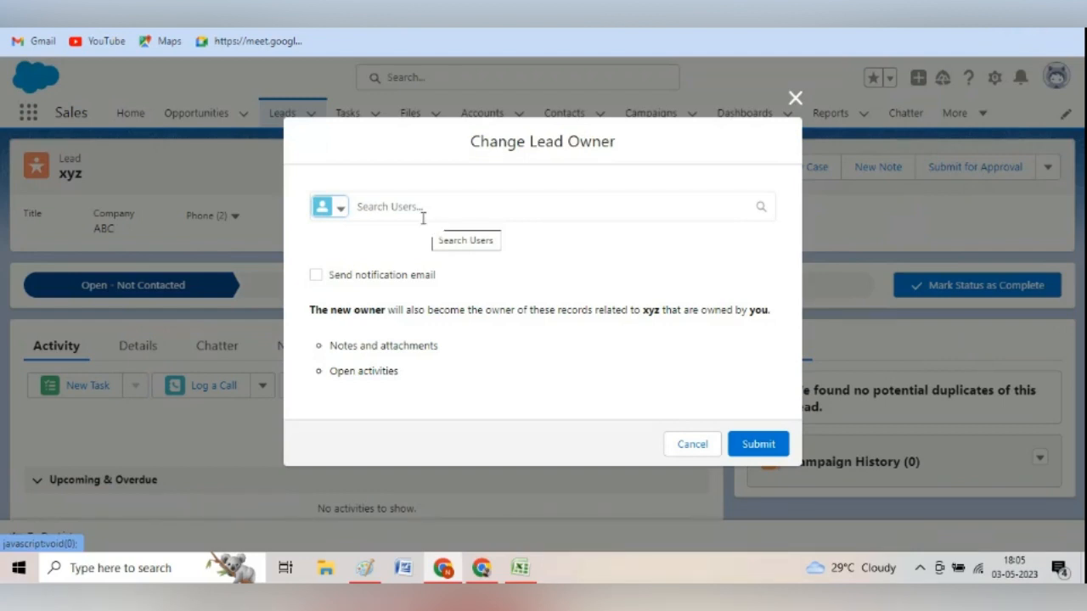
pyautogui.click(340, 209)
pyautogui.click(354, 275)
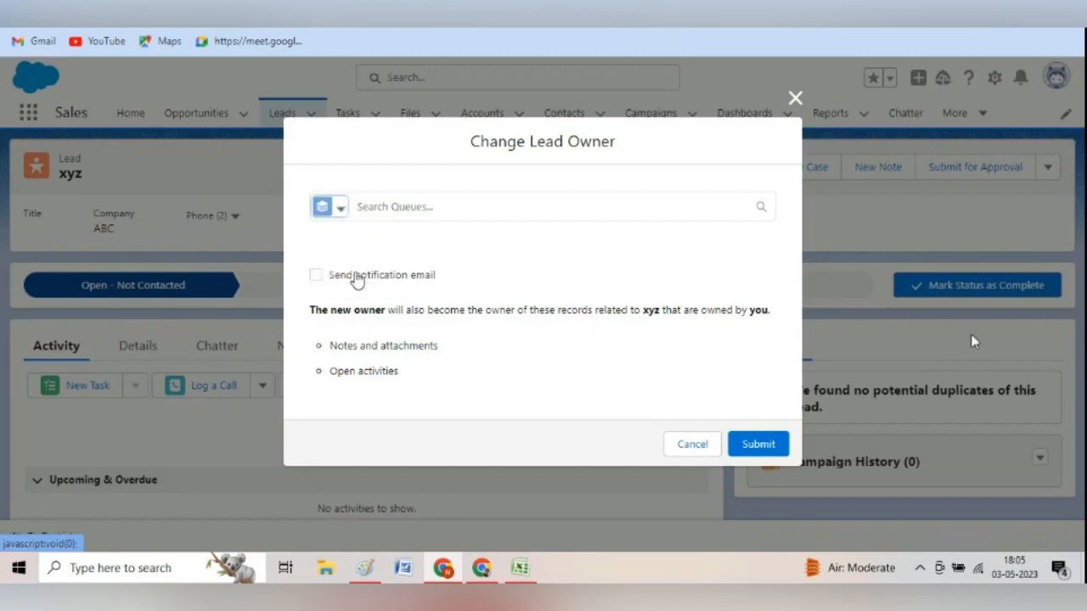
pyautogui.click(402, 206)
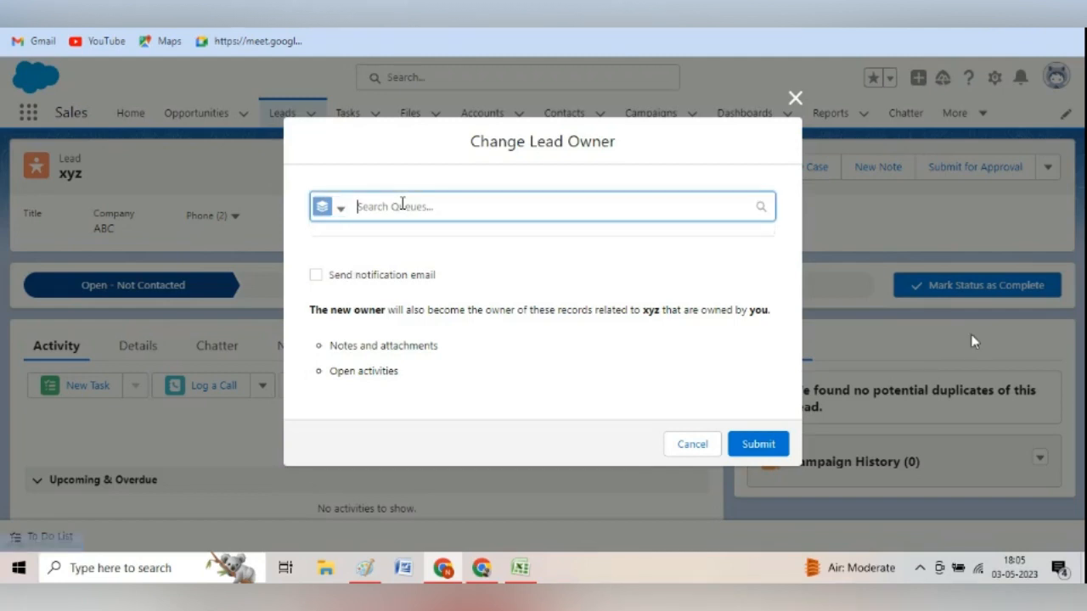
pyautogui.write('ranc')
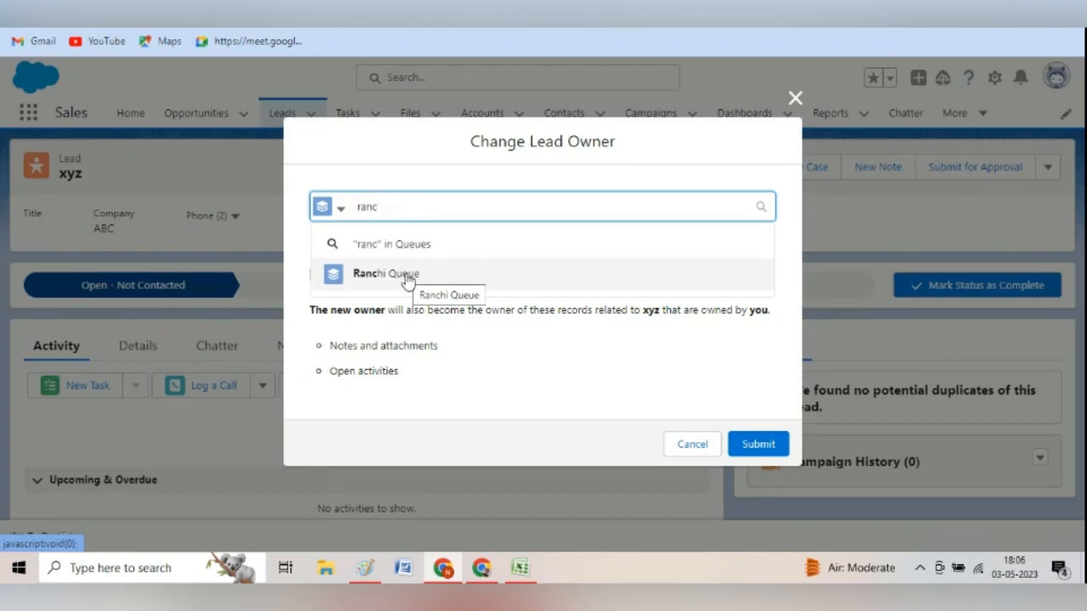
pyautogui.click(407, 274)
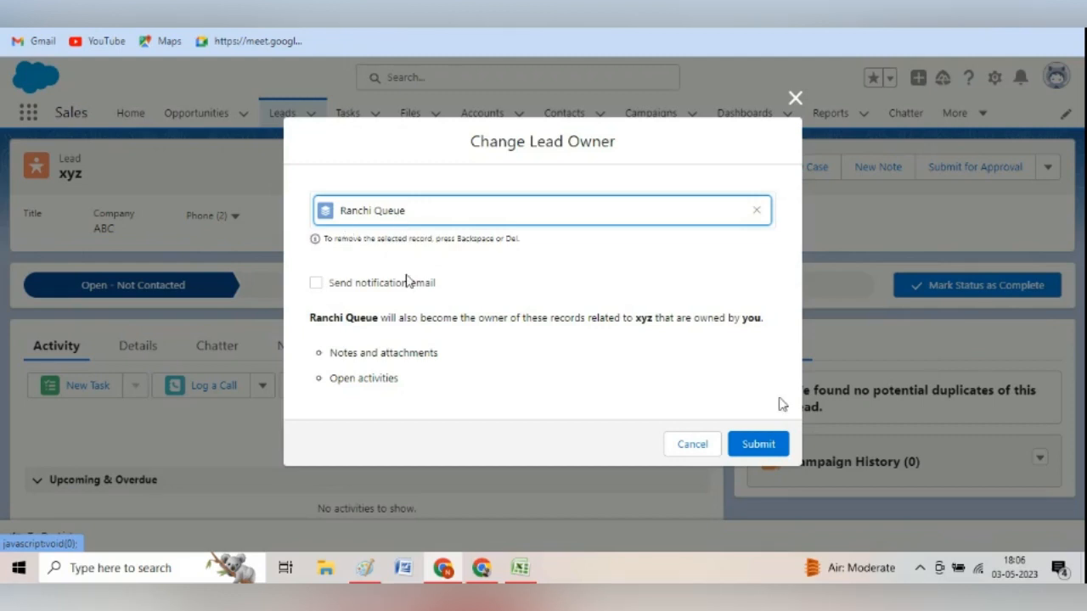
pyautogui.click(768, 443)
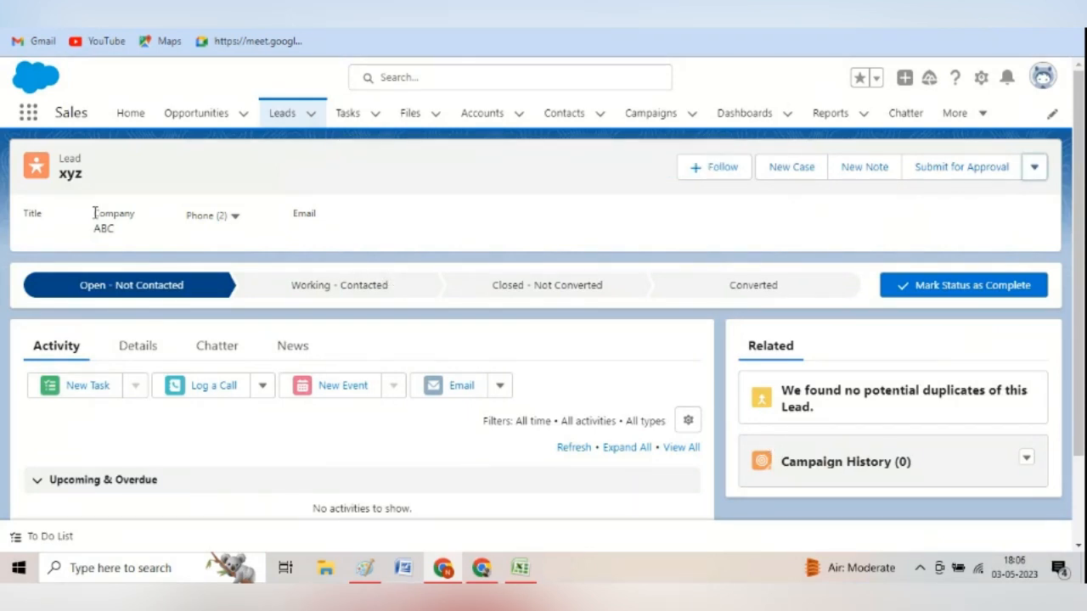
# Refresh the recently viewed leads list and check the lead owner in xyz's edit form, closing the form without changes.
pyautogui.click(282, 114)
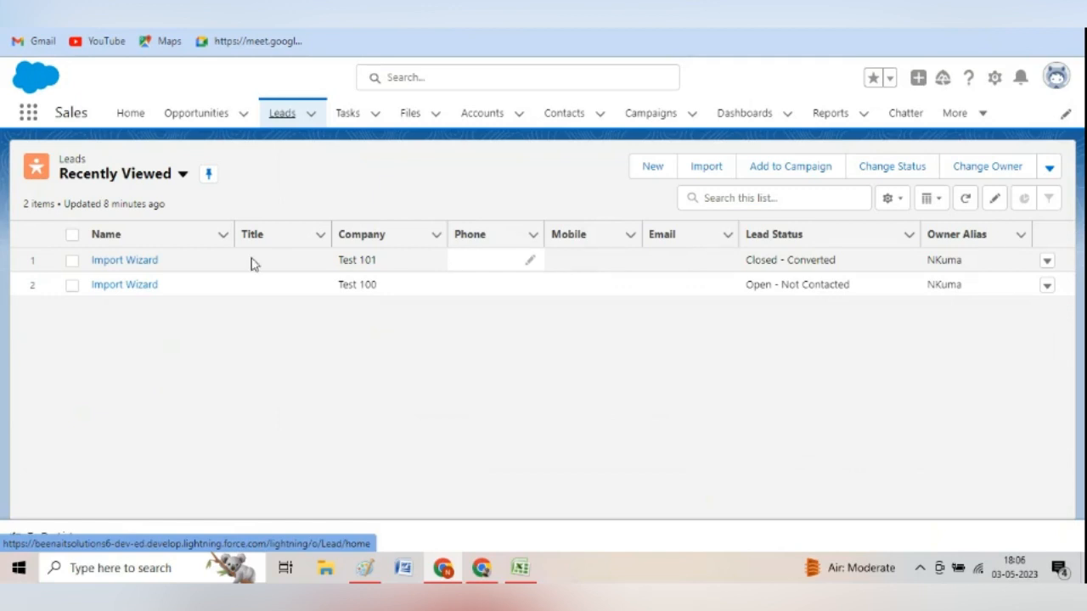
pyautogui.press('F5')
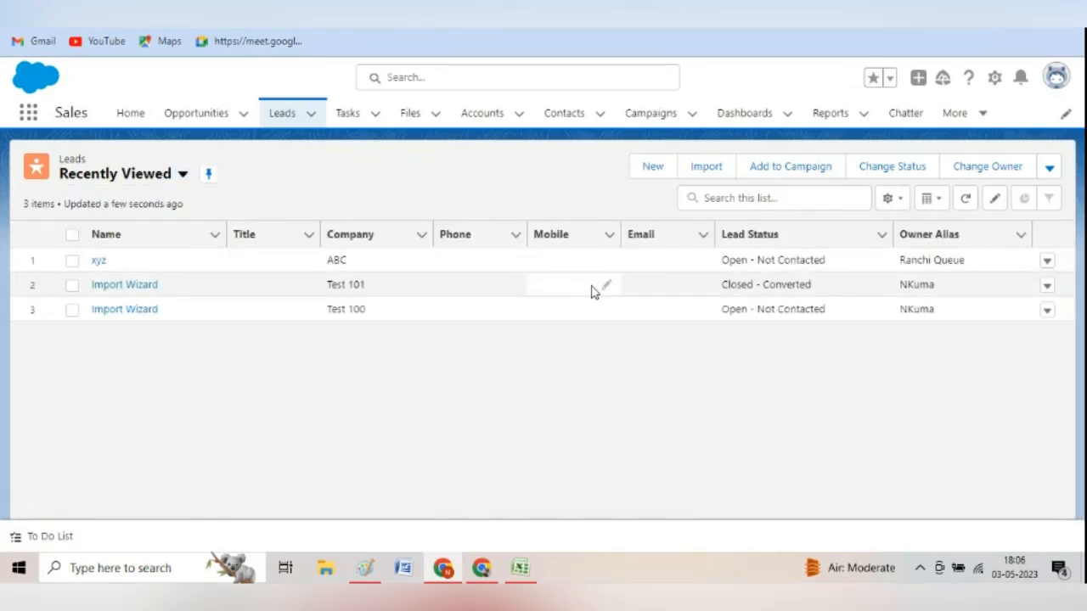
pyautogui.click(1047, 261)
pyautogui.click(980, 292)
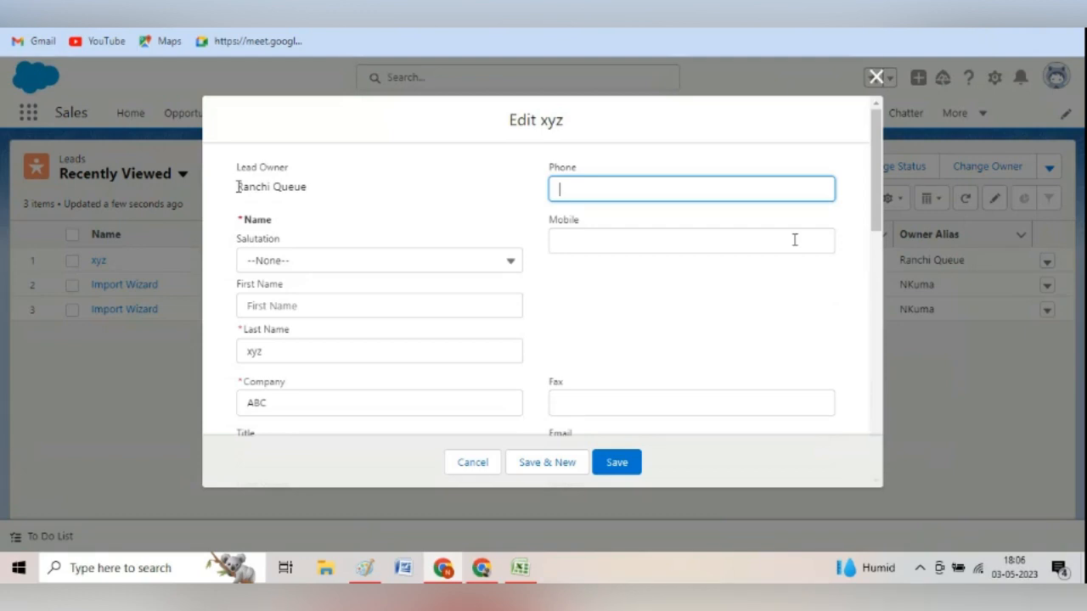
pyautogui.moveTo(237, 186); pyautogui.dragTo(308, 190)
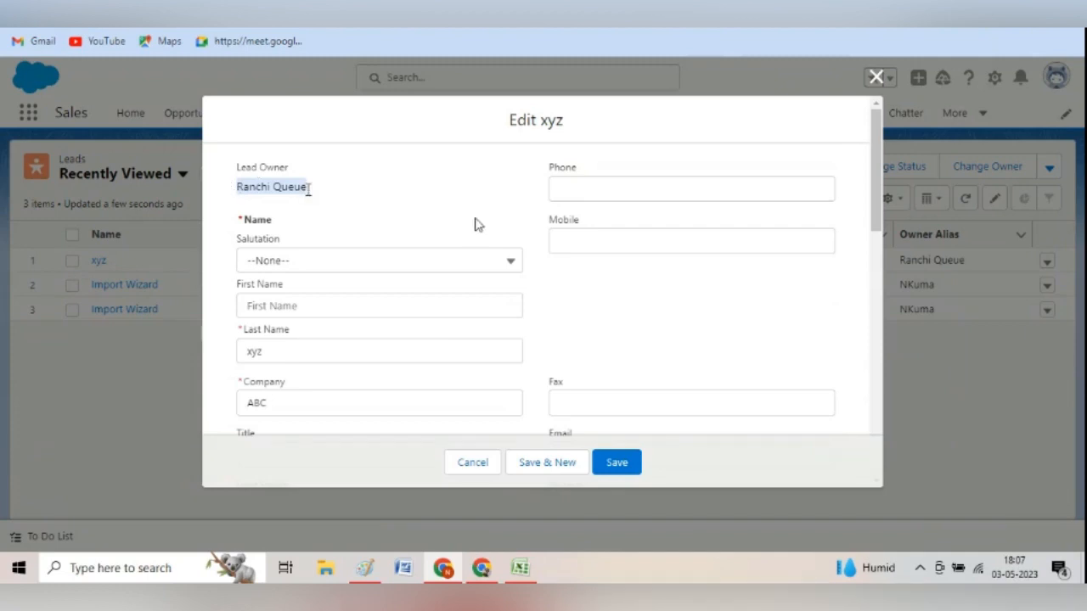
pyautogui.moveTo(876, 169); pyautogui.dragTo(889, 139)
pyautogui.click(876, 77)
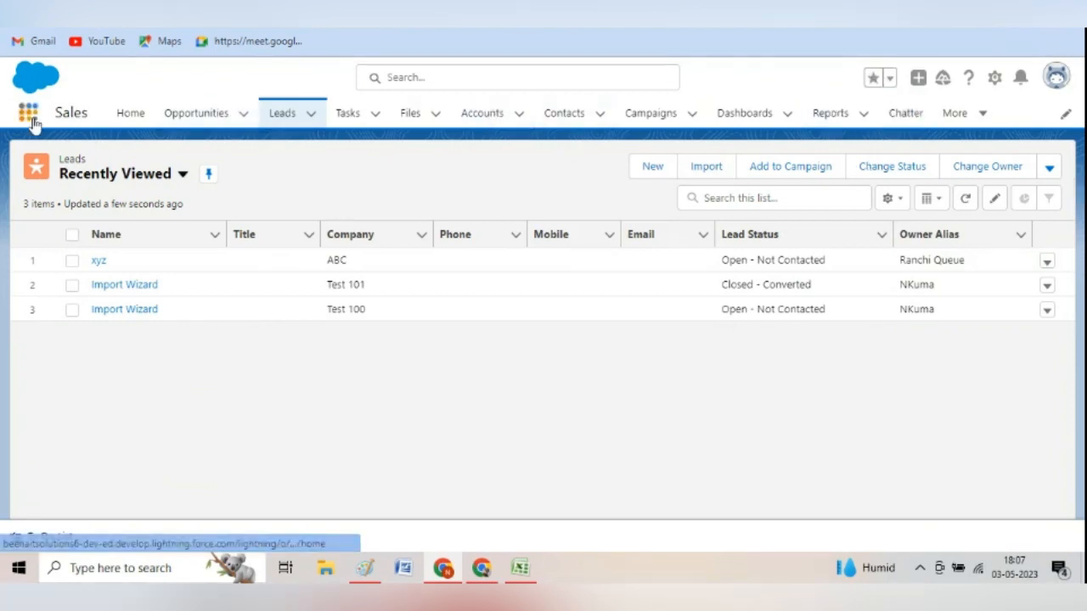
# Find the users list in Setup and log in as Test User1.
pyautogui.click(340, 8)
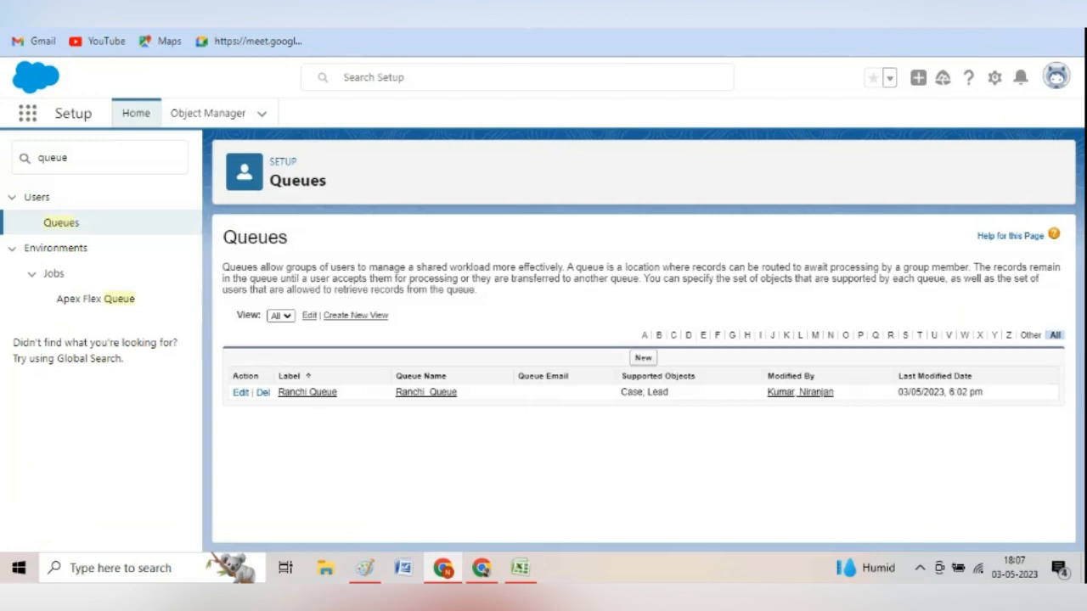
pyautogui.tripleClick(107, 155)
pyautogui.write('users')
pyautogui.click(54, 400)
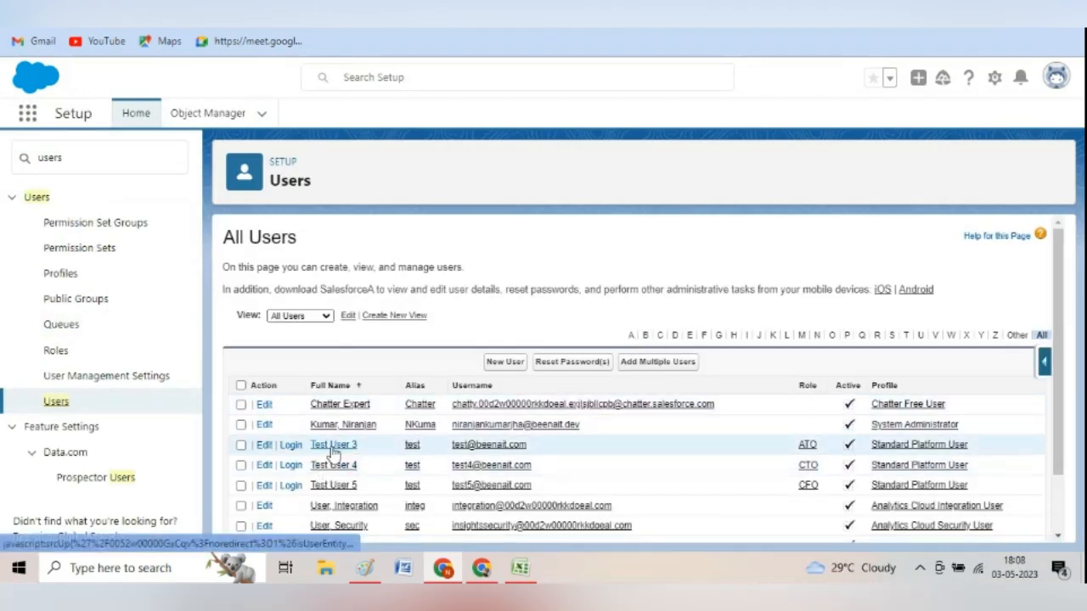
pyautogui.scroll(-2, 339, 444)
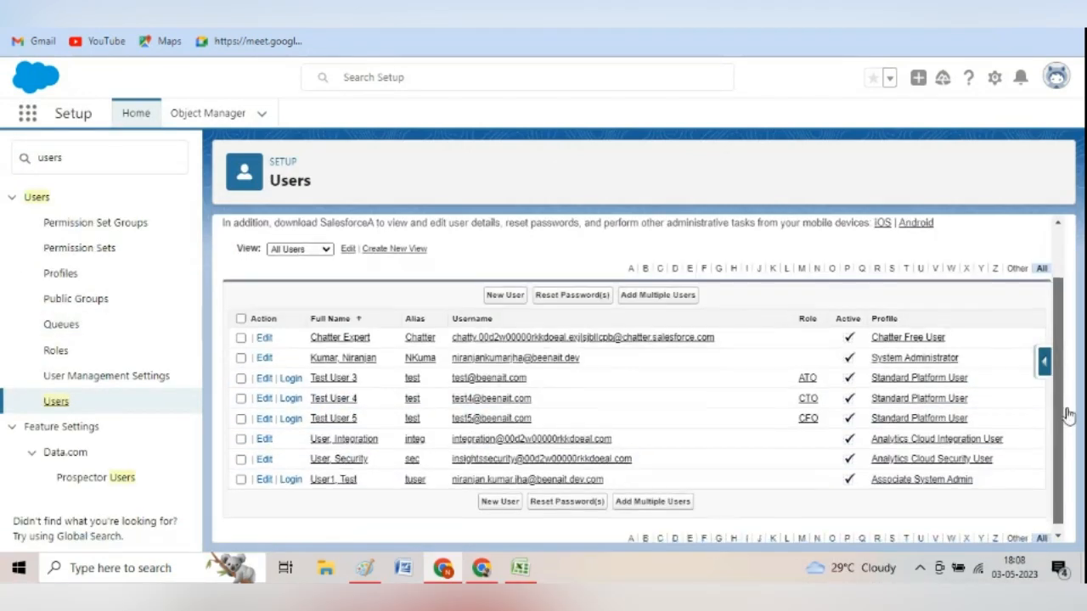
pyautogui.click(292, 480)
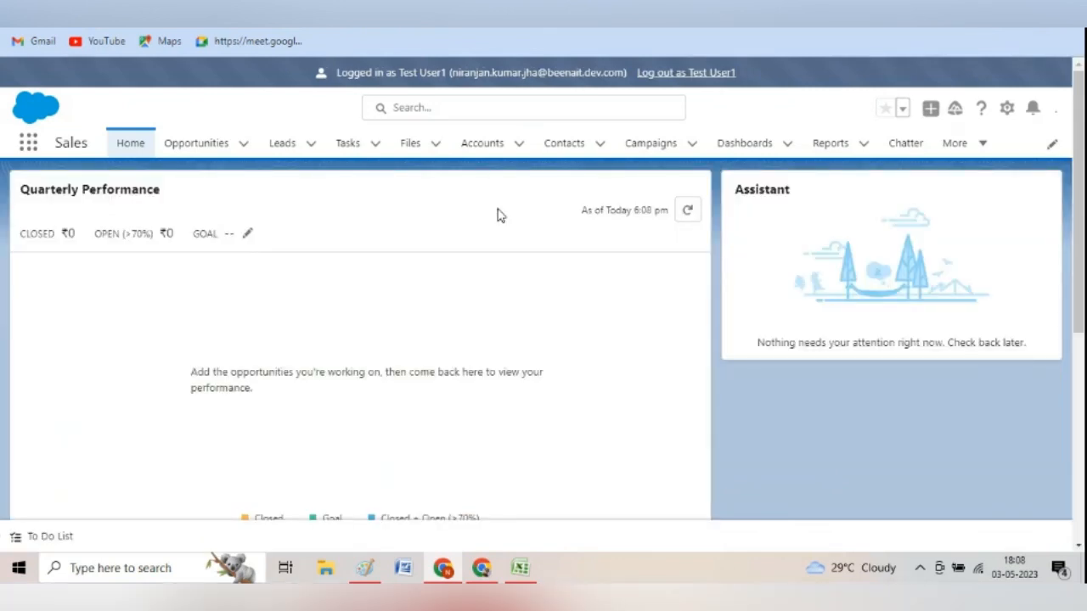
# Open the leads list, dismiss the Einstein Search notice, and switch to the Ranchi Queue list view.
pyautogui.click(284, 145)
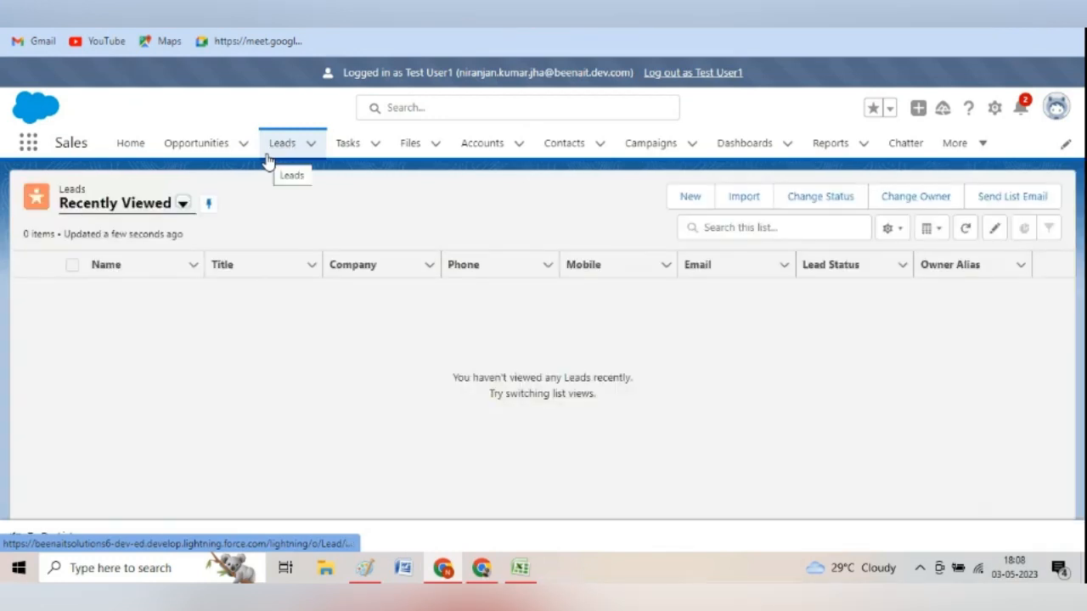
pyautogui.click(182, 204)
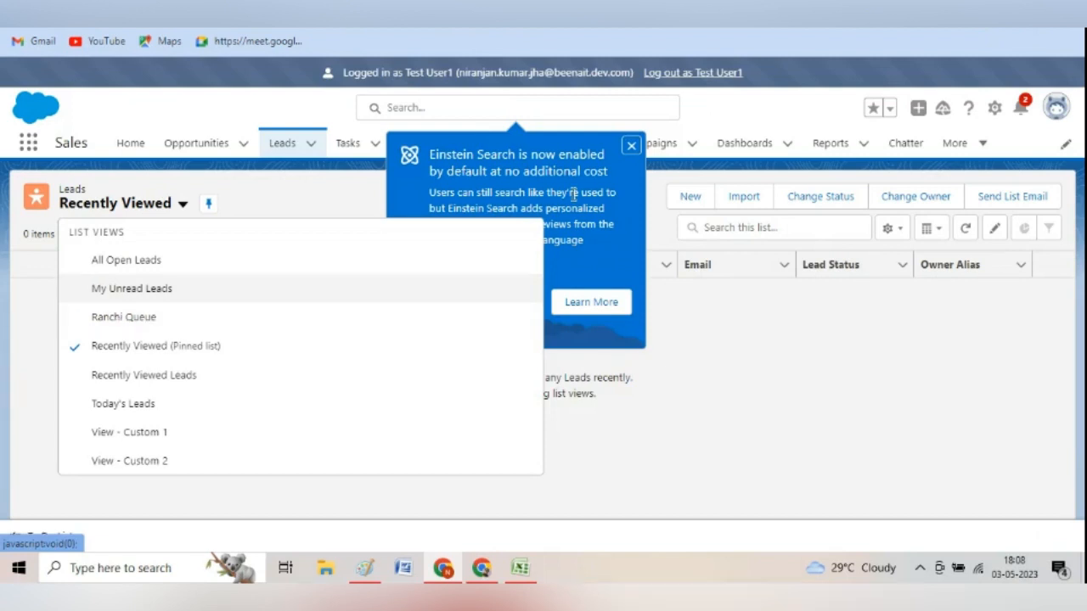
pyautogui.click(634, 147)
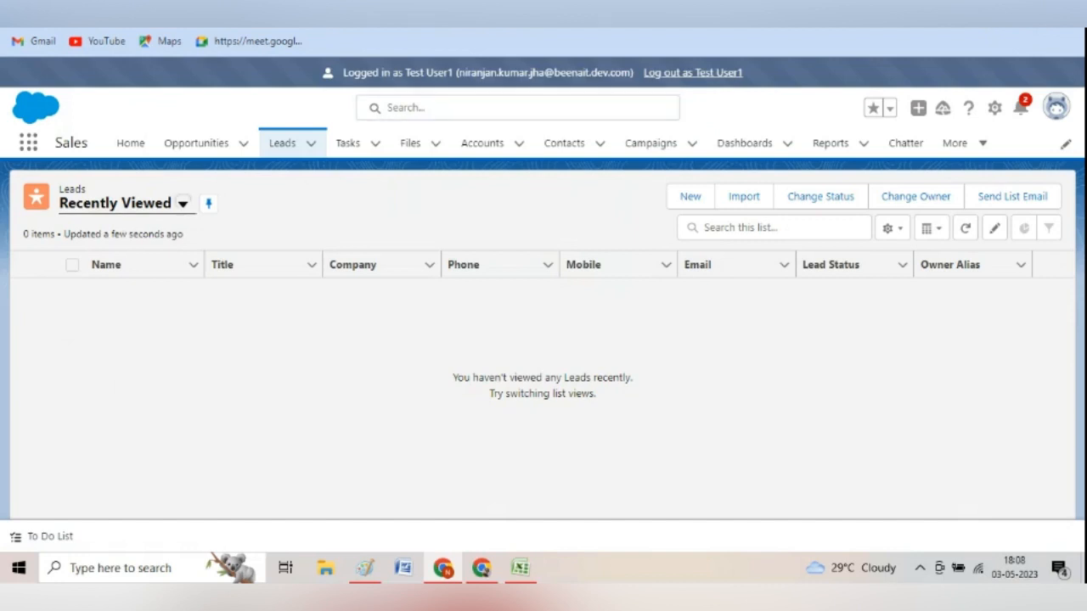
pyautogui.click(182, 203)
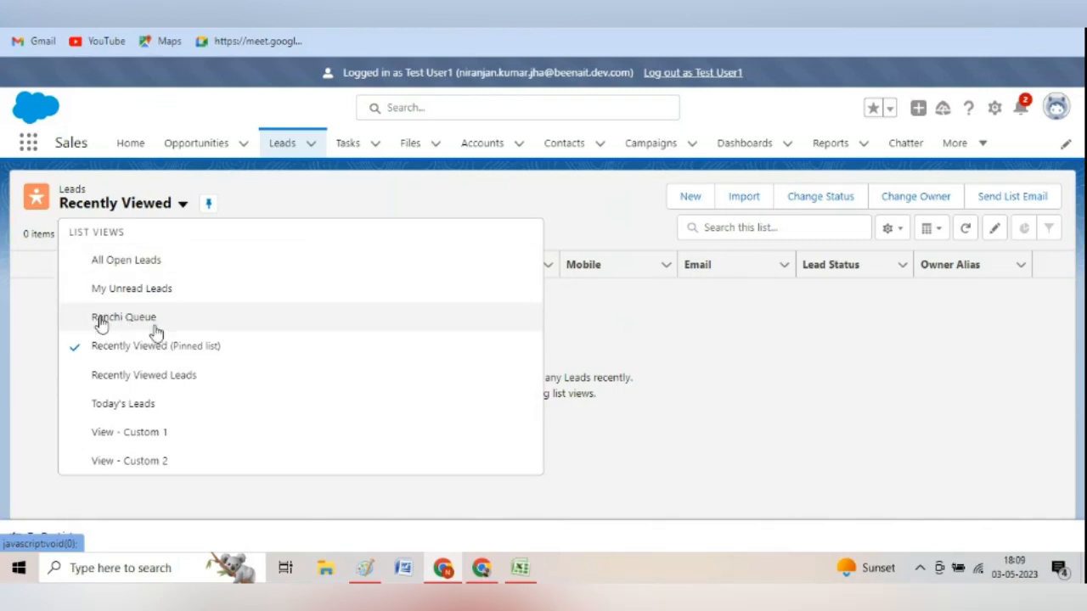
pyautogui.click(585, 343)
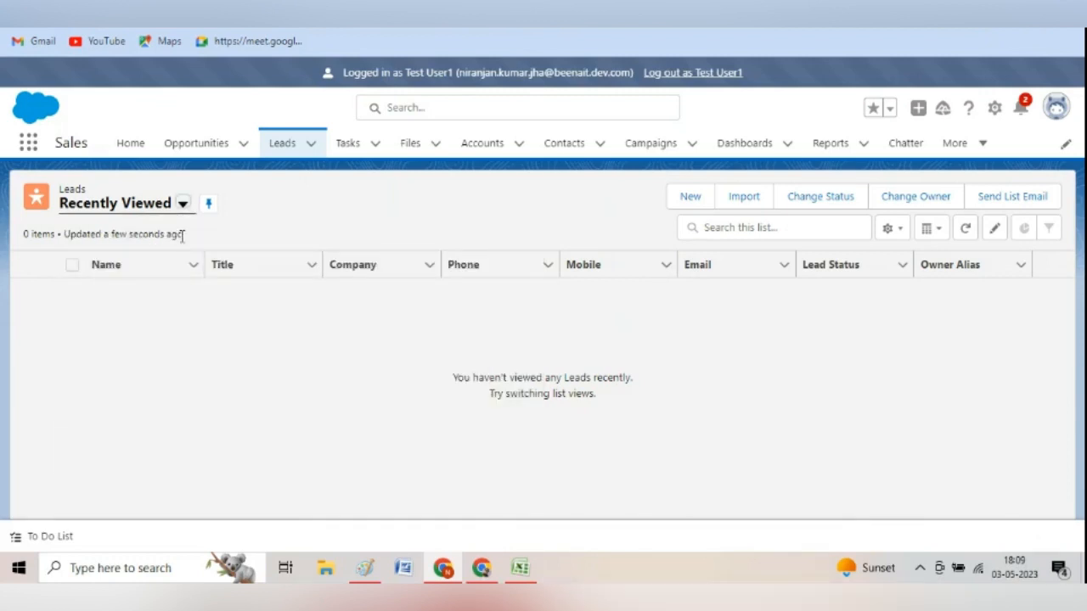
pyautogui.click(131, 212)
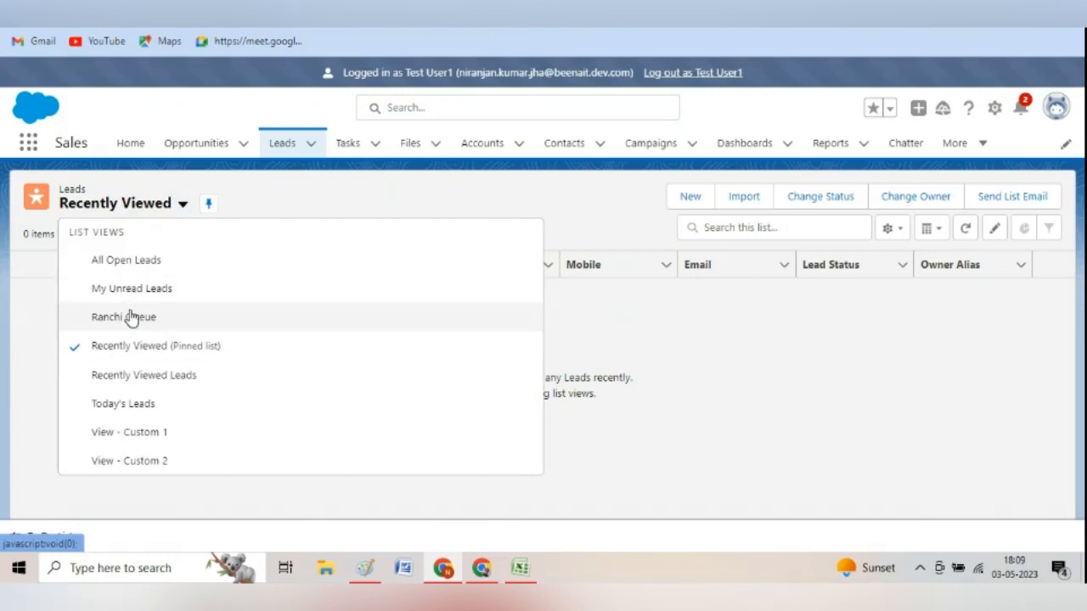
pyautogui.click(132, 317)
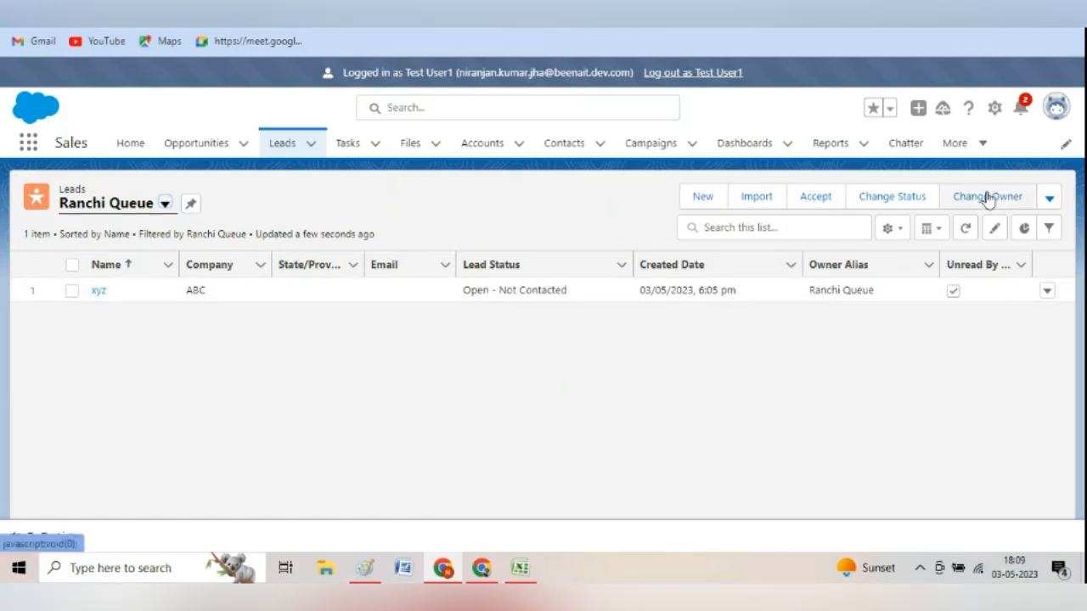
# Select lead xyz in the Ranchi Queue list, accept it from the queue, and dismiss the notification.
pyautogui.click(816, 200)
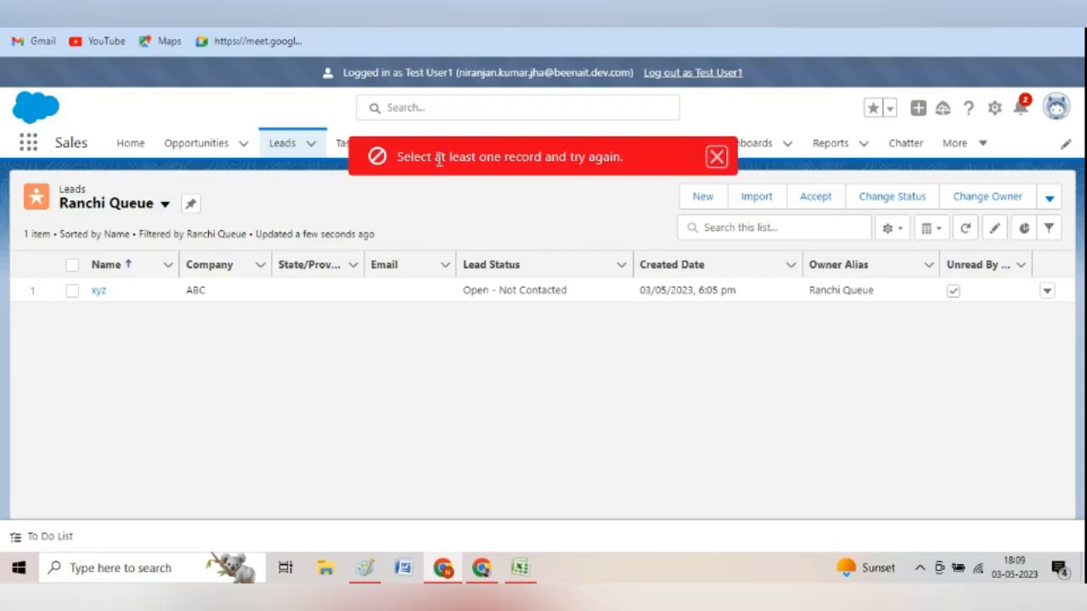
pyautogui.click(71, 292)
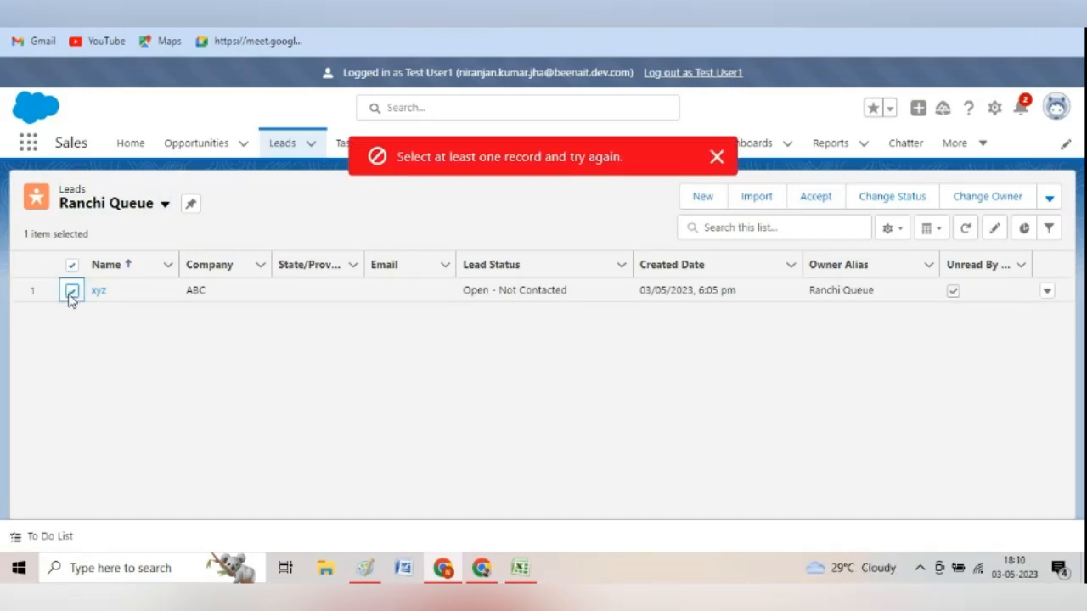
pyautogui.click(815, 197)
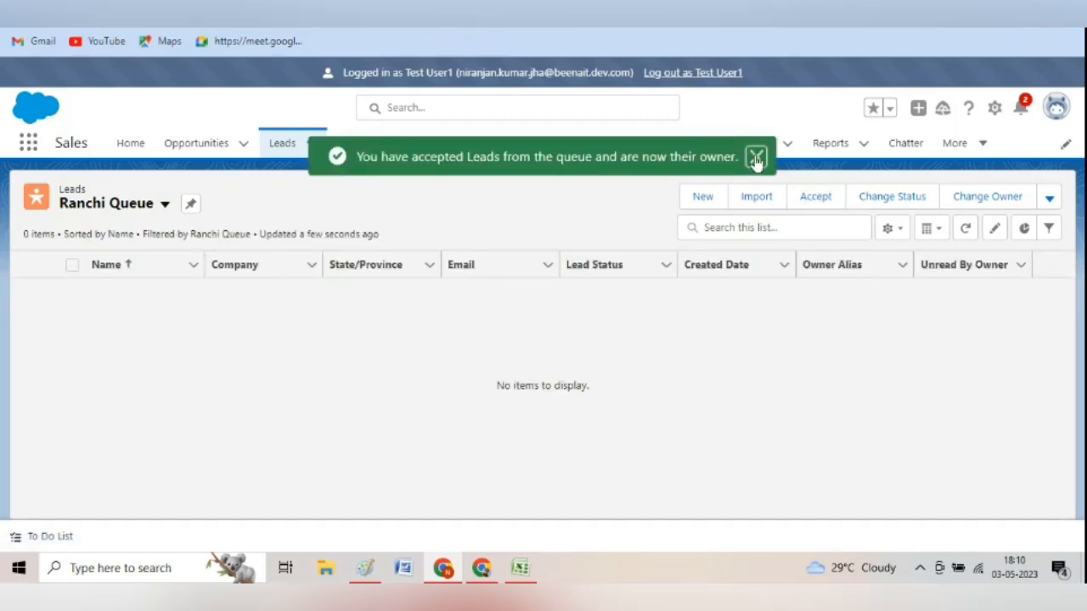
pyautogui.click(755, 159)
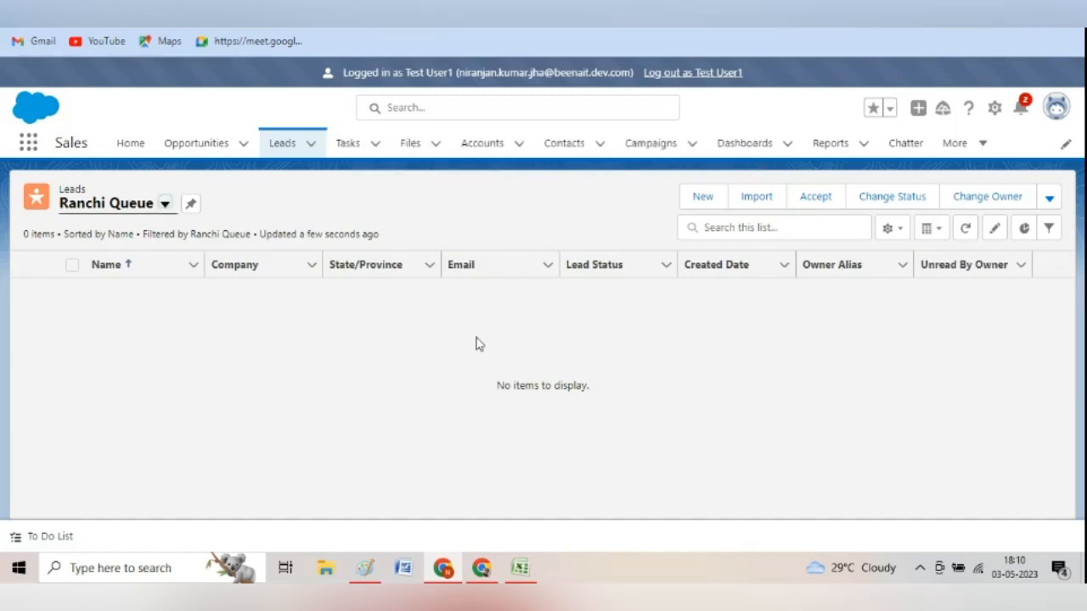
# Reload the Ranchi Queue list view, switch to All Open Leads, and open the record of lead xyz.
pyautogui.click(165, 204)
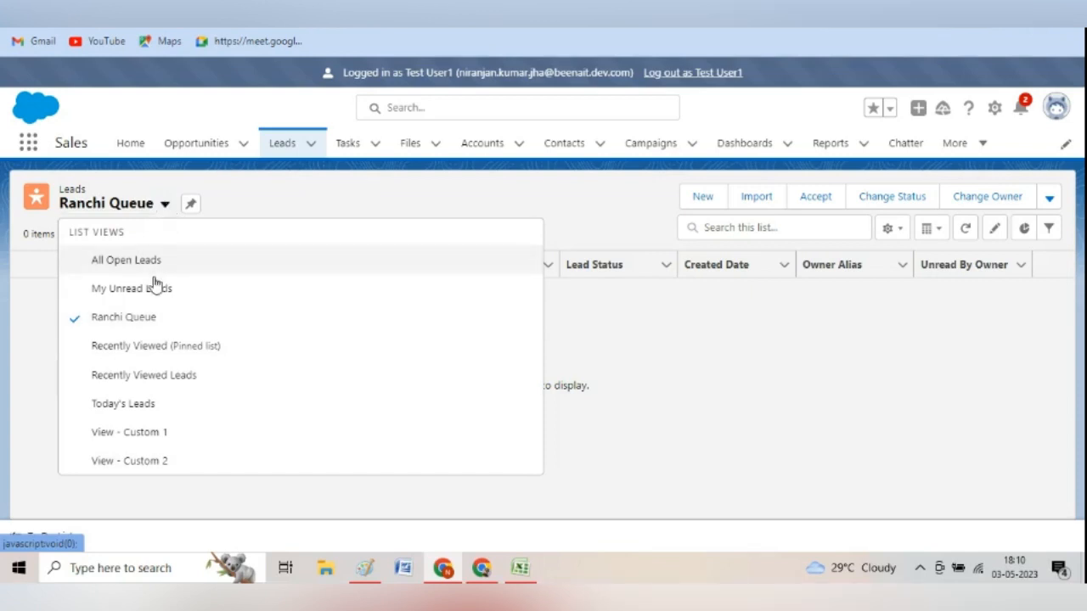
pyautogui.click(136, 318)
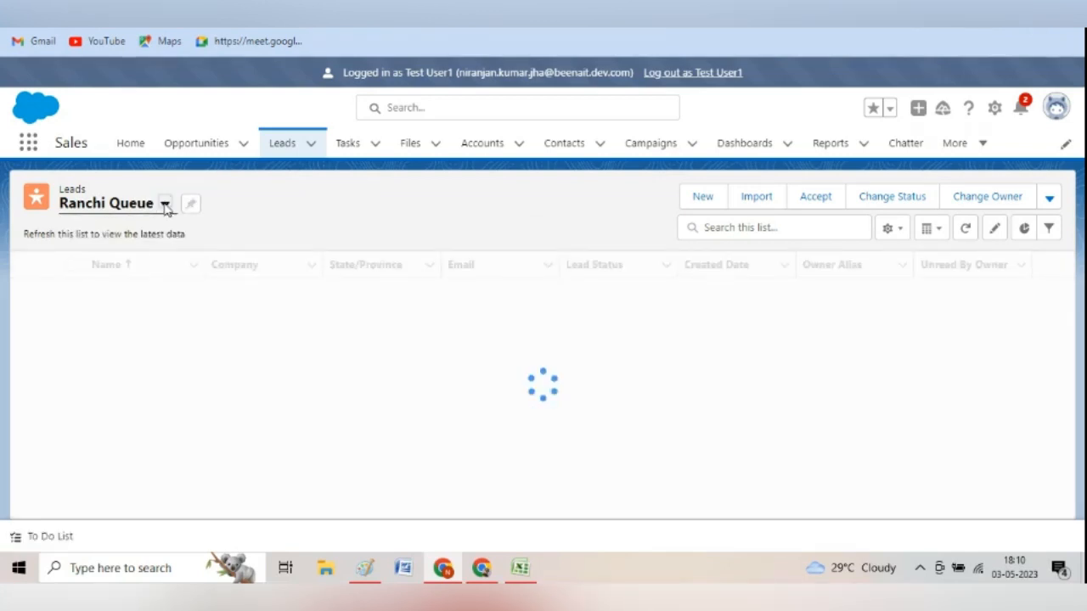
pyautogui.click(166, 205)
pyautogui.click(144, 262)
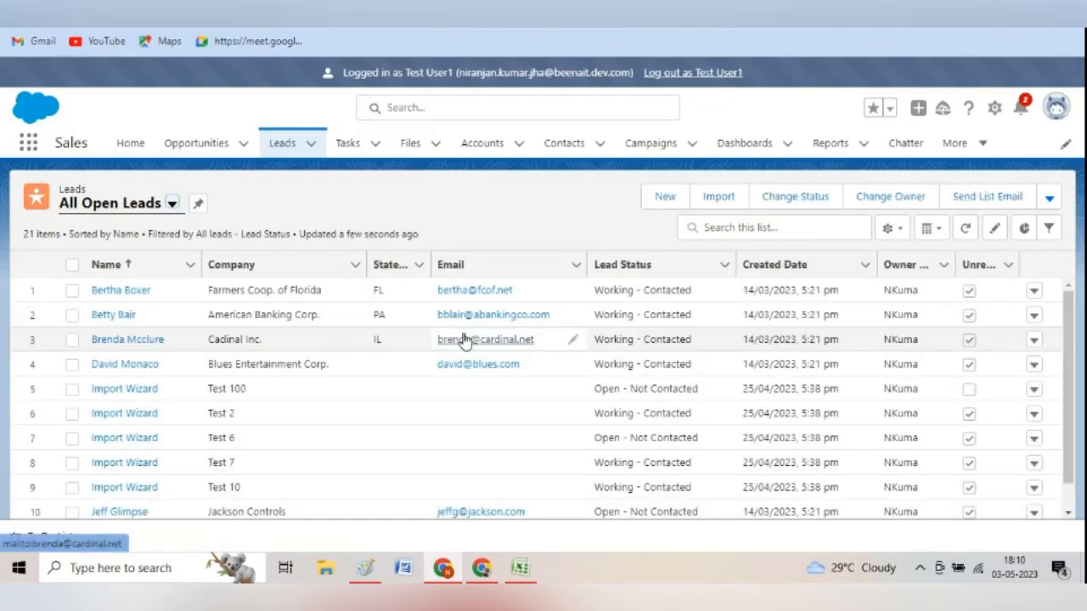
pyautogui.scroll(-1, 1073, 390)
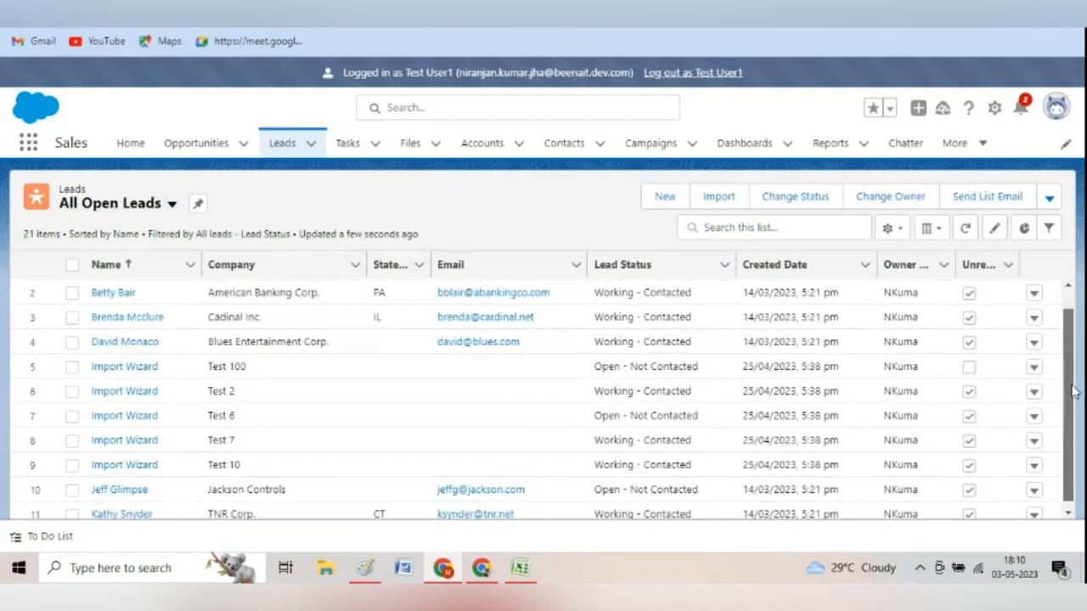
pyautogui.scroll(-3, 1073, 439)
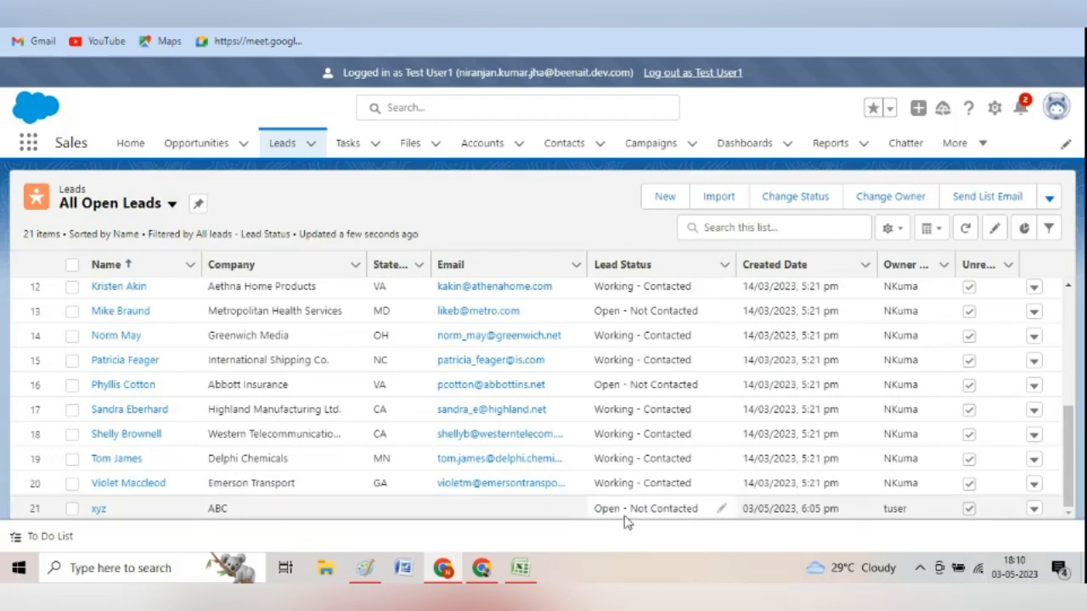
pyautogui.click(98, 509)
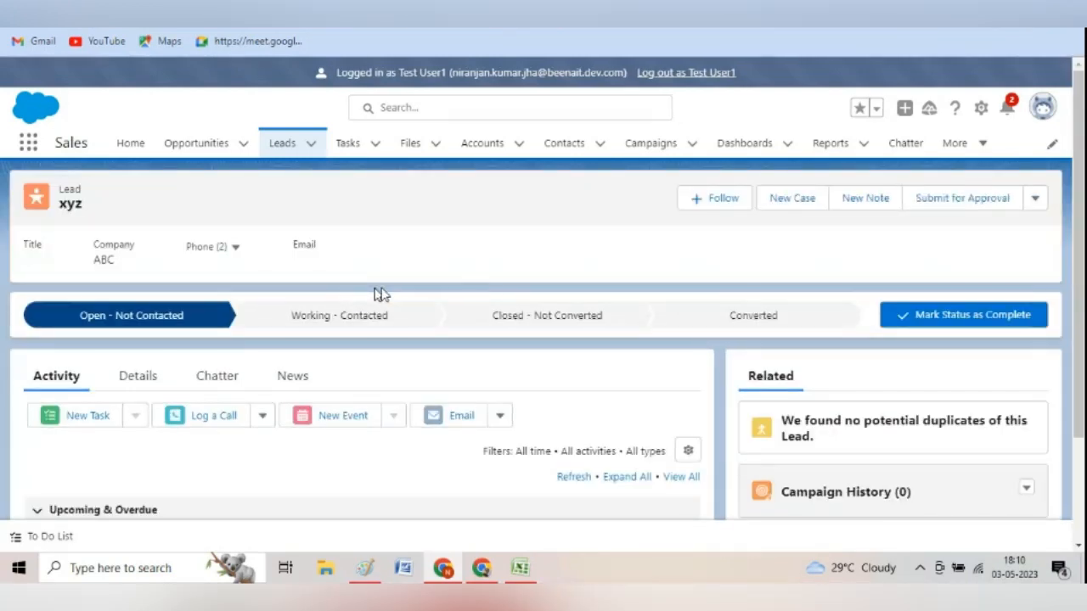
# Check the lead owner in xyz's edit form and close the form without changes.
pyautogui.click(1033, 199)
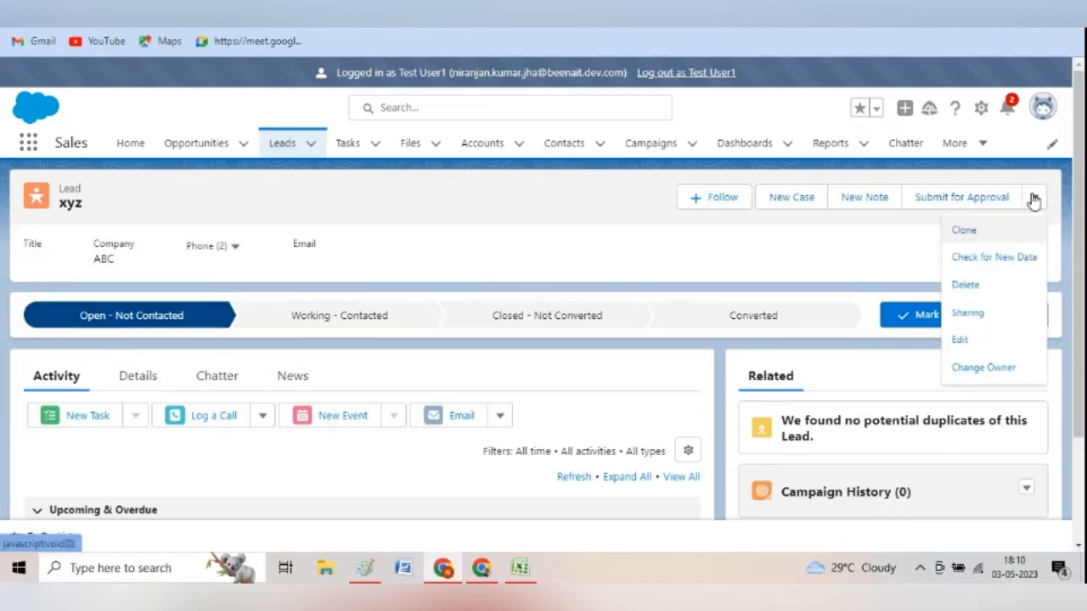
pyautogui.click(963, 340)
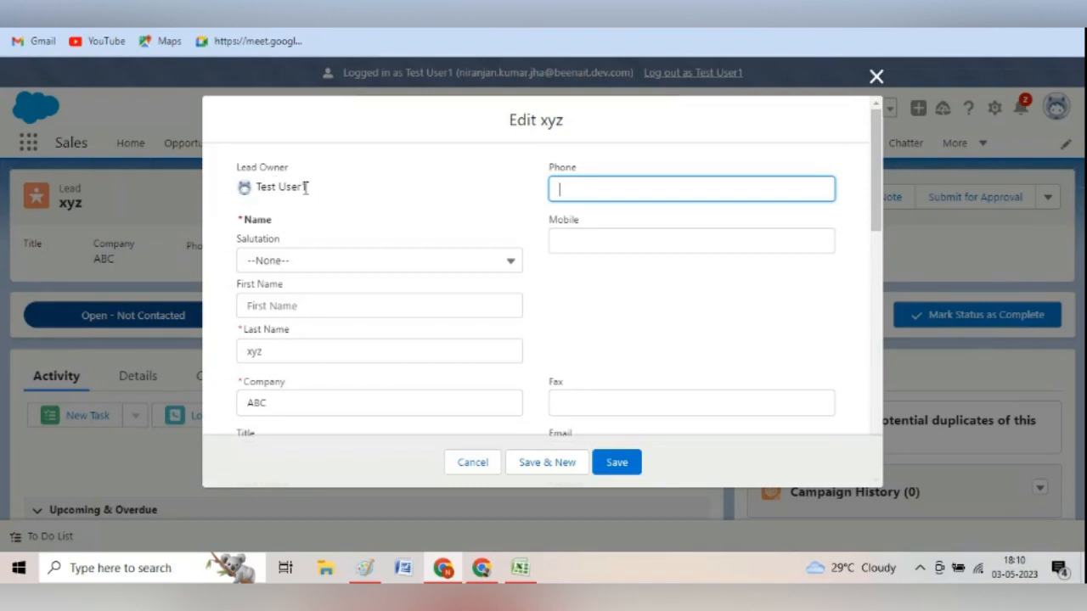
pyautogui.moveTo(305, 188); pyautogui.dragTo(58, 197)
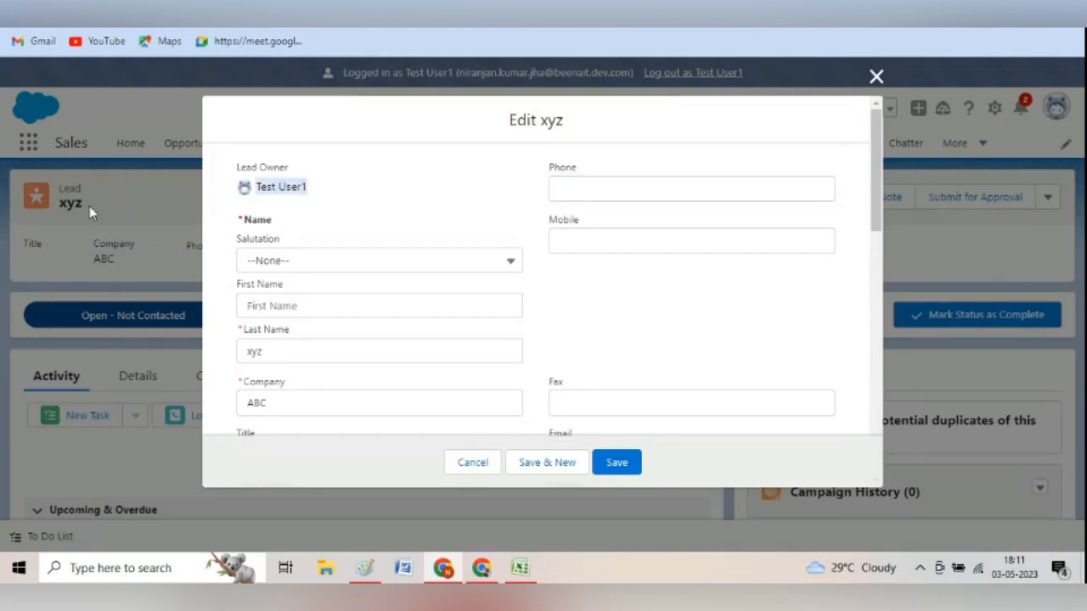
pyautogui.click(876, 77)
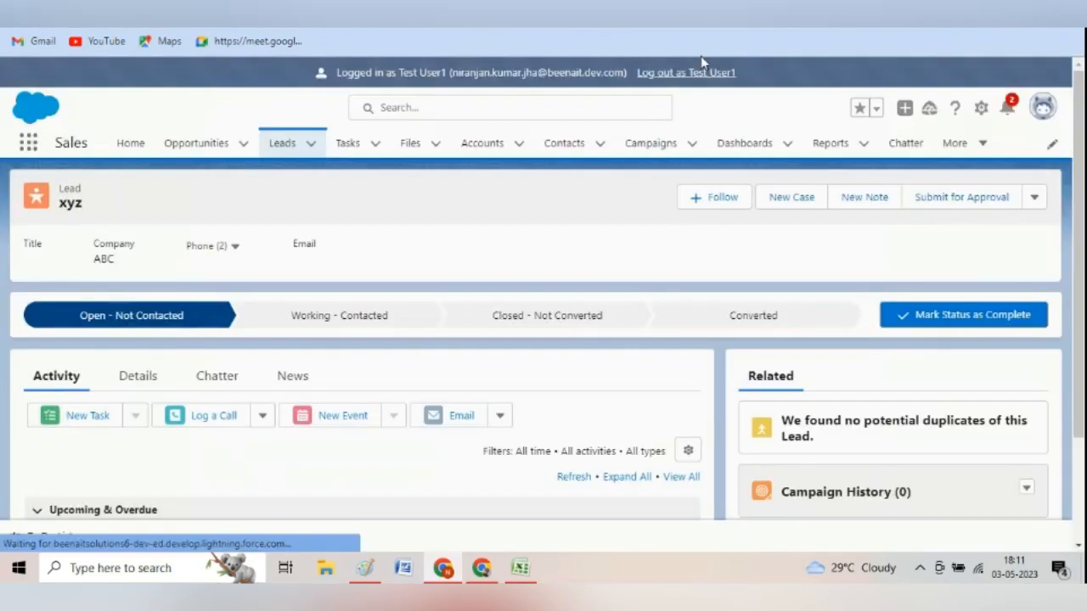